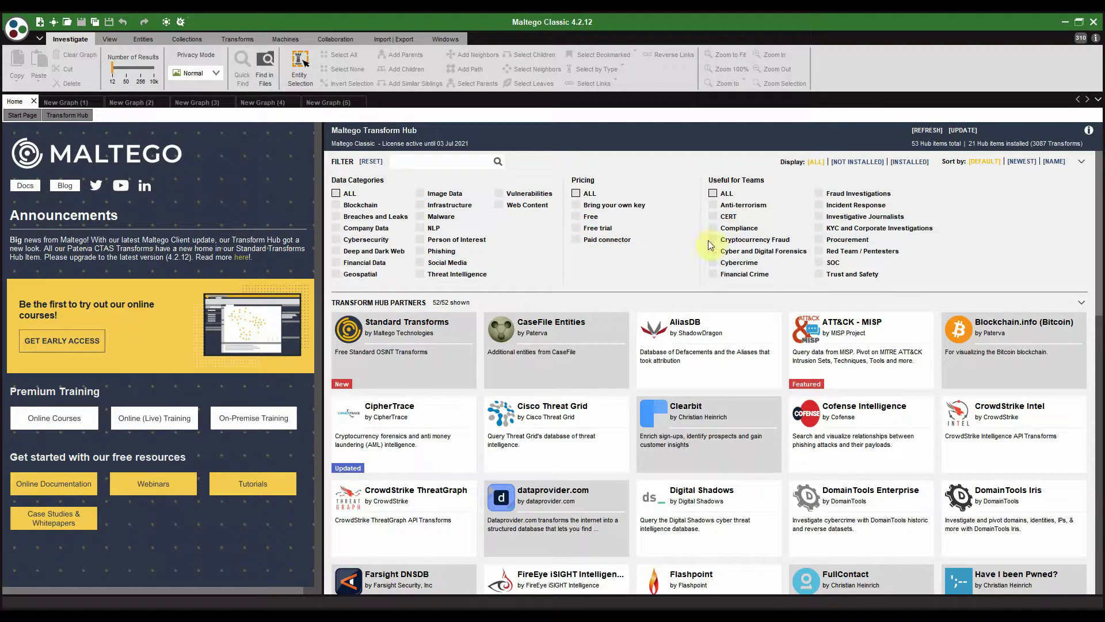
Step: Check the Investigative Journalists team filter, clear it, and browse the full list of Transform Hub partners
{"action": "left_click", "coordinate": [818, 216]}
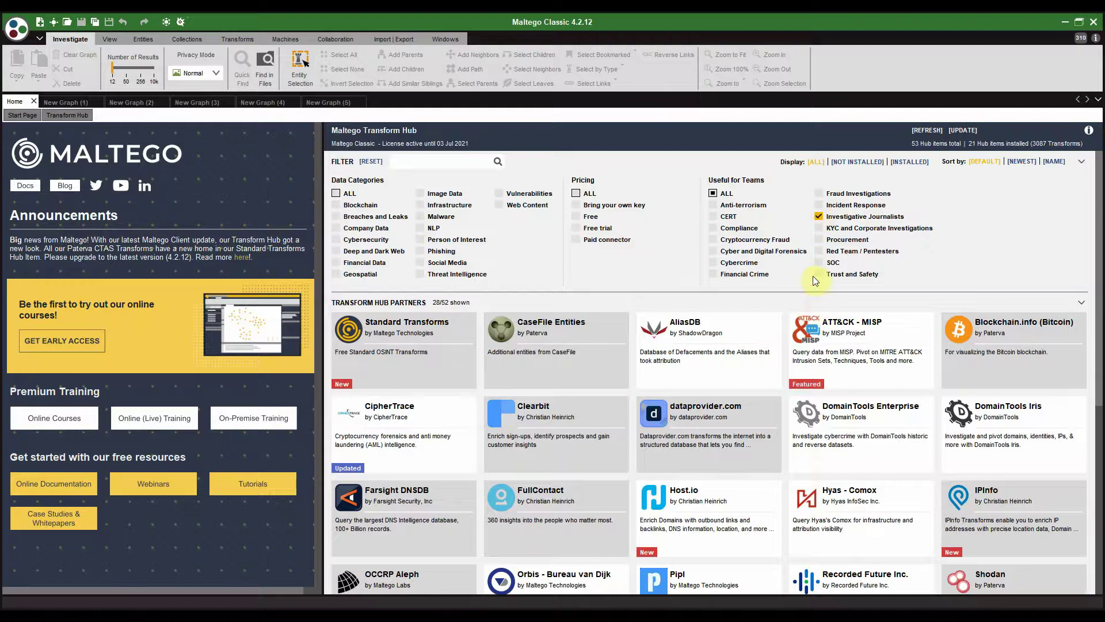
{"action": "left_click", "coordinate": [819, 216]}
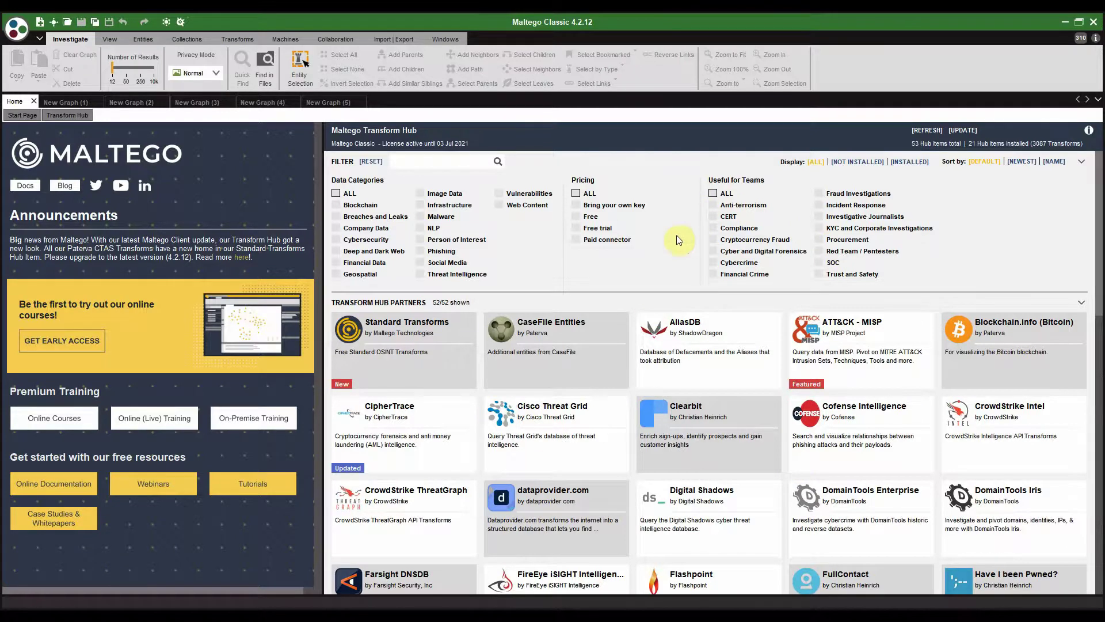
{"action": "mouse_move", "coordinate": [517, 344]}
{"action": "scroll", "coordinate": [518, 343], "scroll_direction": "down", "scroll_amount": 1}
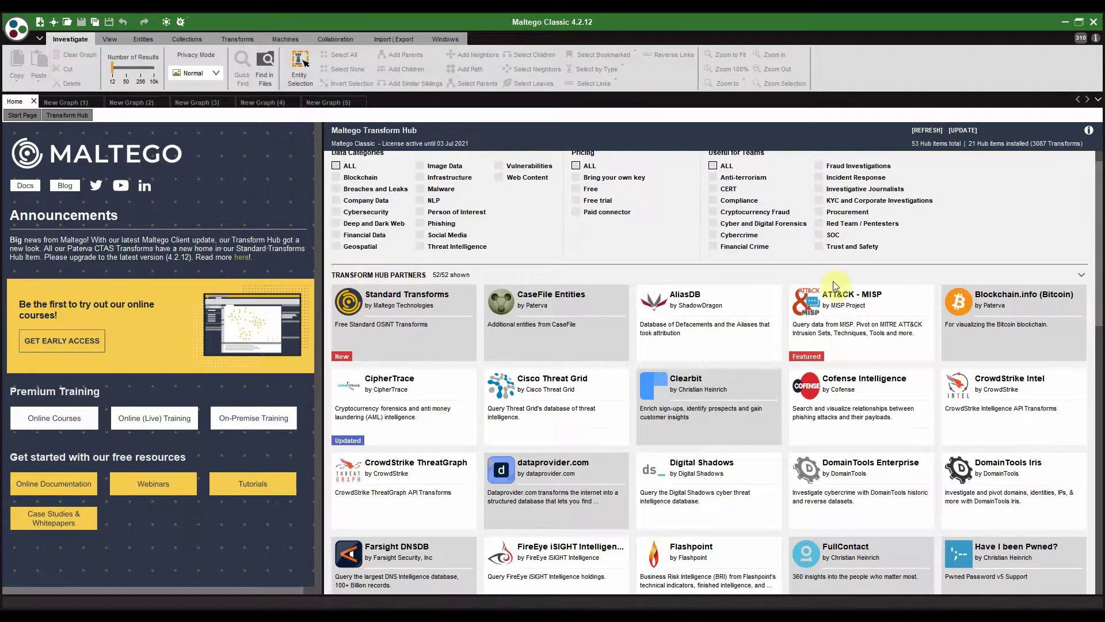
{"action": "scroll", "coordinate": [834, 282], "scroll_direction": "down", "scroll_amount": 2}
{"action": "scroll", "coordinate": [838, 286], "scroll_direction": "down", "scroll_amount": 1}
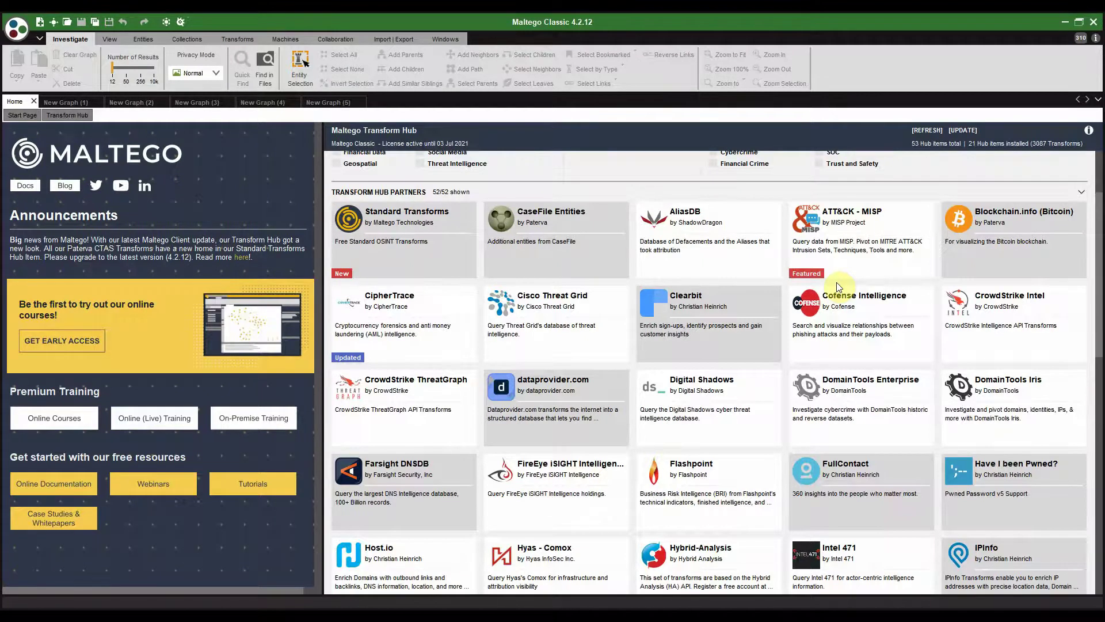
{"action": "scroll", "coordinate": [837, 282], "scroll_direction": "down", "scroll_amount": 14}
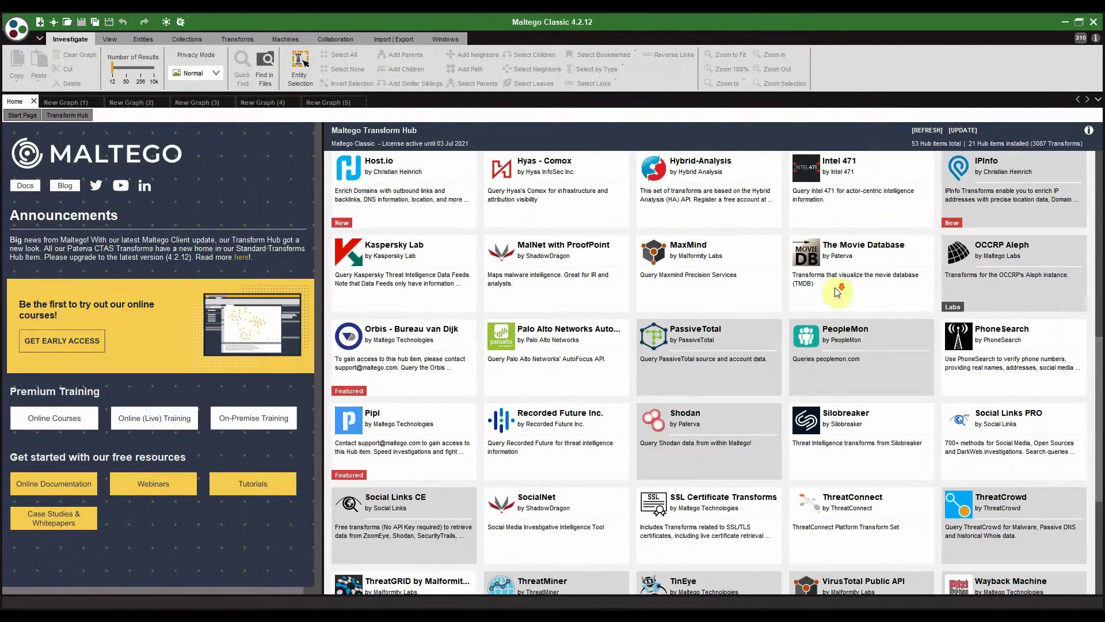
{"action": "scroll", "coordinate": [840, 299], "scroll_direction": "down", "scroll_amount": 8}
{"action": "scroll", "coordinate": [846, 333], "scroll_direction": "up", "scroll_amount": 4}
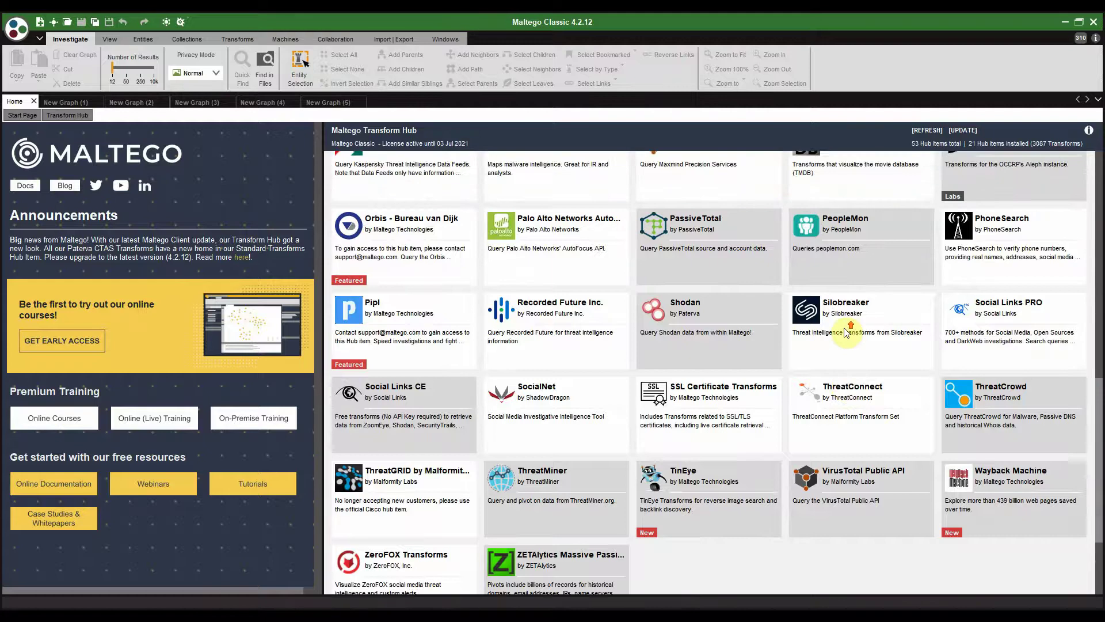
{"action": "scroll", "coordinate": [846, 332], "scroll_direction": "up", "scroll_amount": 19}
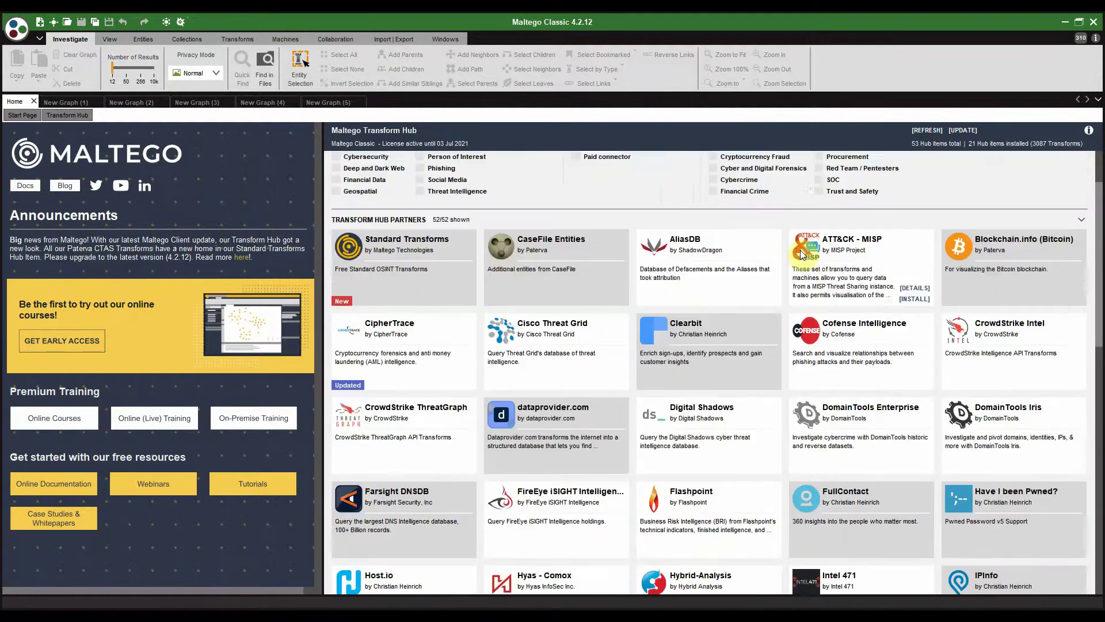
{"action": "scroll", "coordinate": [801, 255], "scroll_direction": "up", "scroll_amount": 2}
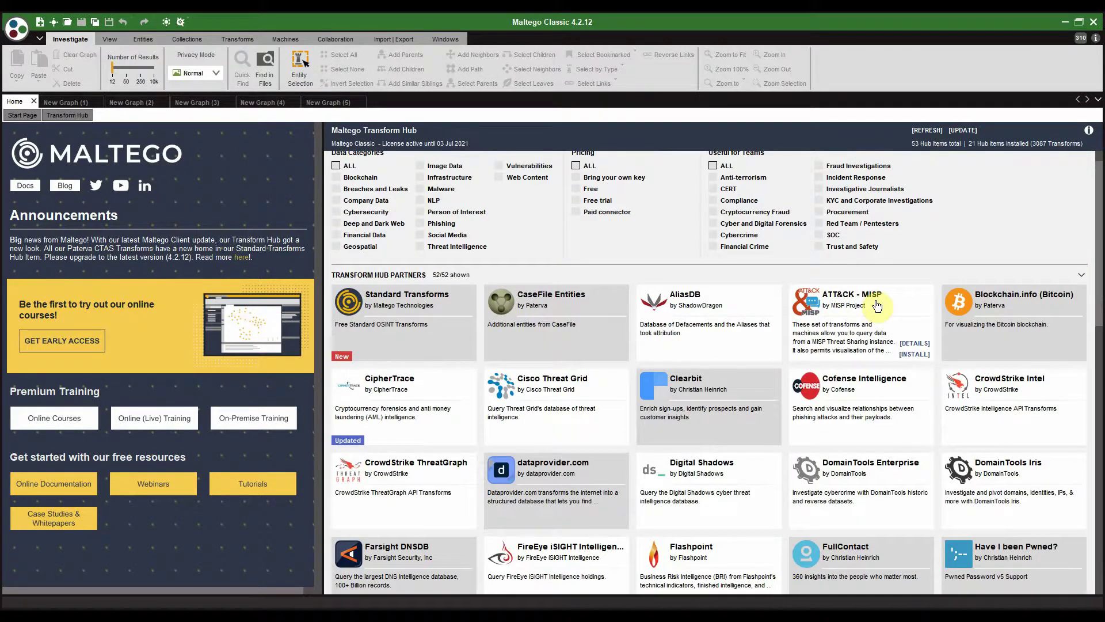
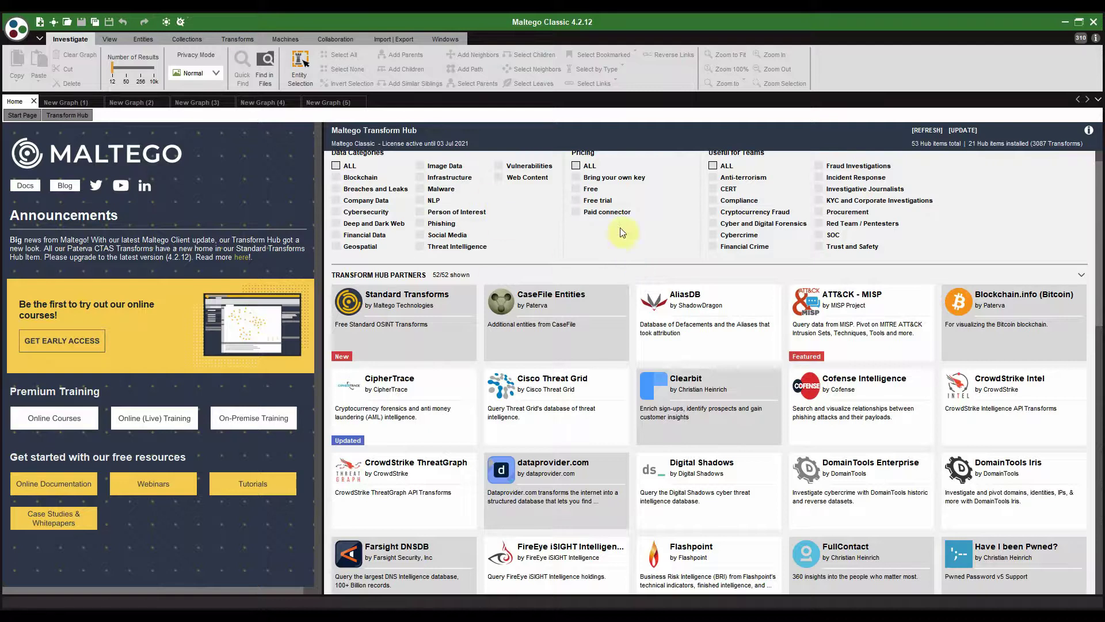
Step: Open New Graph (1) and collapse the entity palette categories from Cryptocurrency through Penetration Testing
{"action": "left_click", "coordinate": [75, 101]}
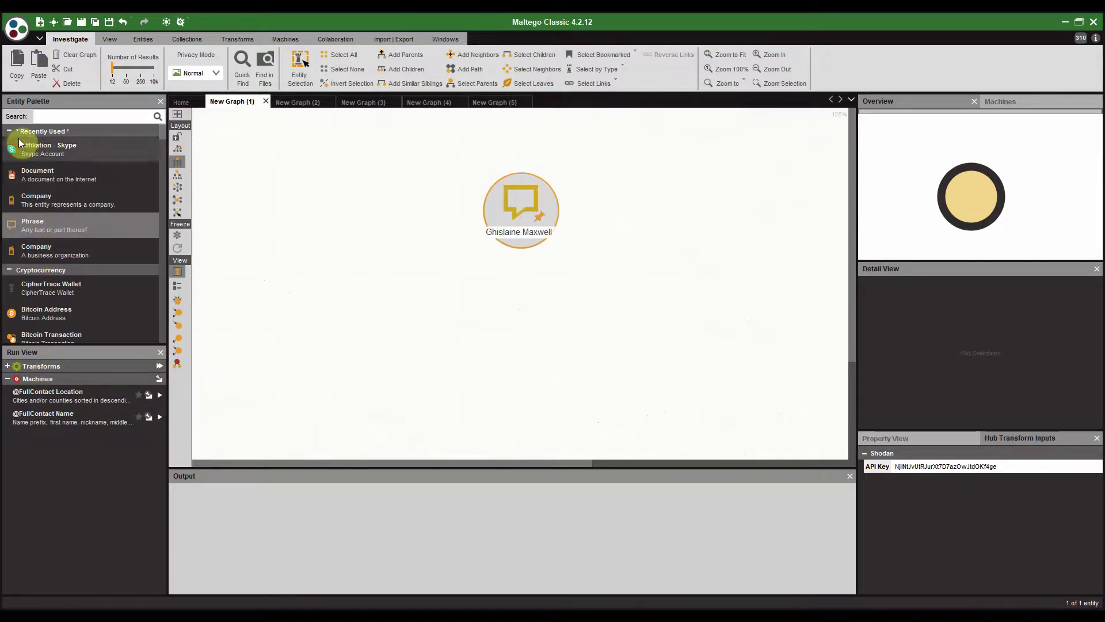
{"action": "left_click", "coordinate": [10, 268]}
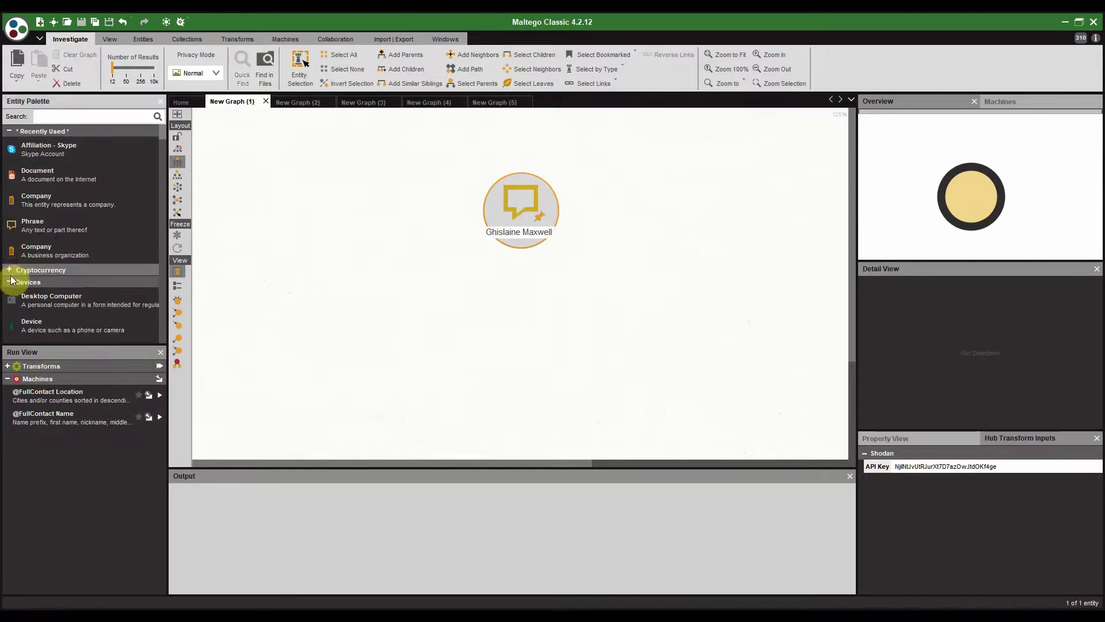
{"action": "scroll", "coordinate": [49, 264], "scroll_direction": "down", "scroll_amount": 3}
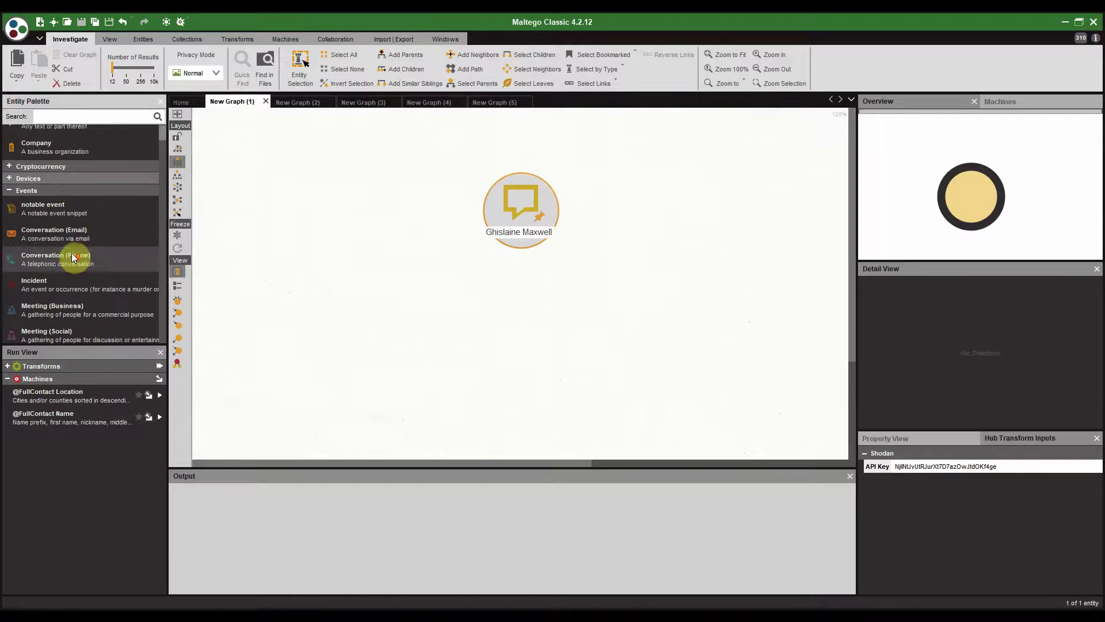
{"action": "left_click", "coordinate": [12, 191]}
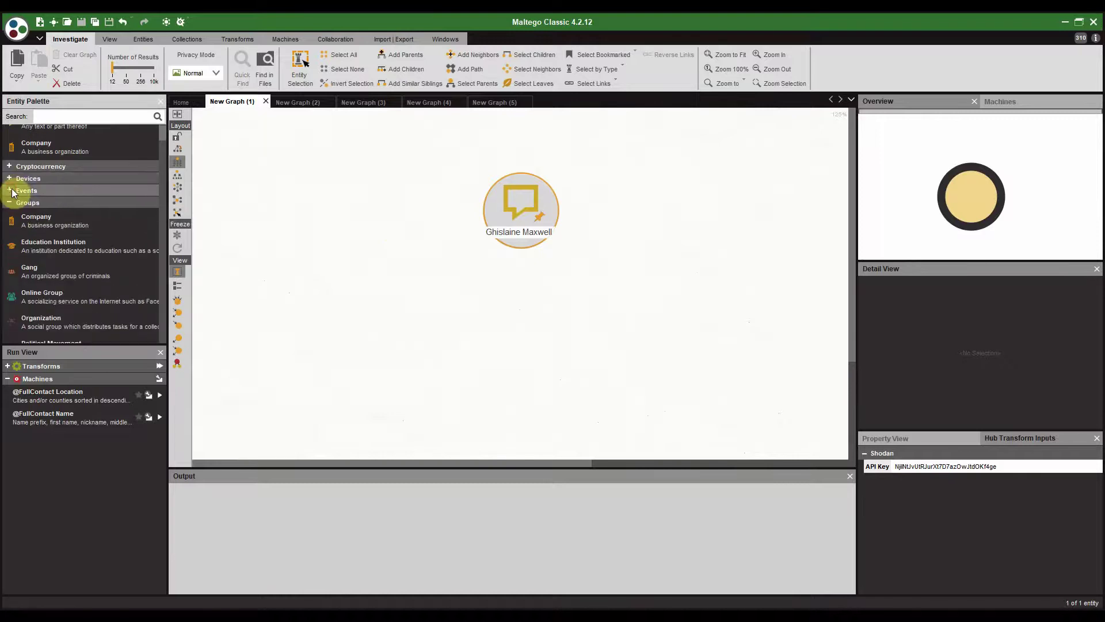
{"action": "left_click", "coordinate": [12, 206]}
{"action": "left_click", "coordinate": [12, 218]}
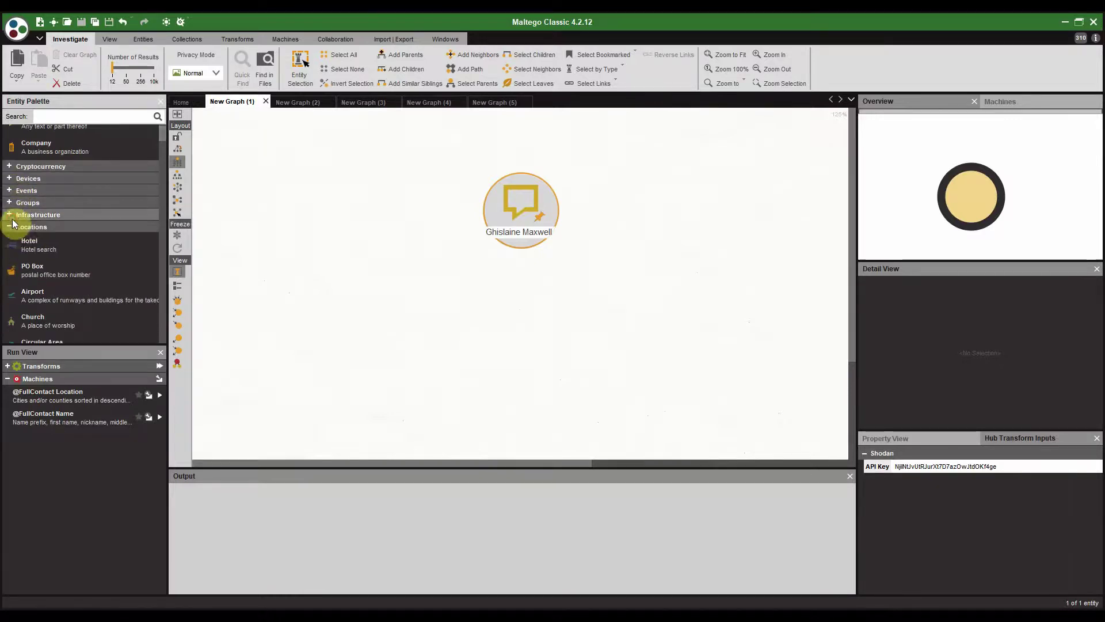
{"action": "left_click", "coordinate": [16, 228]}
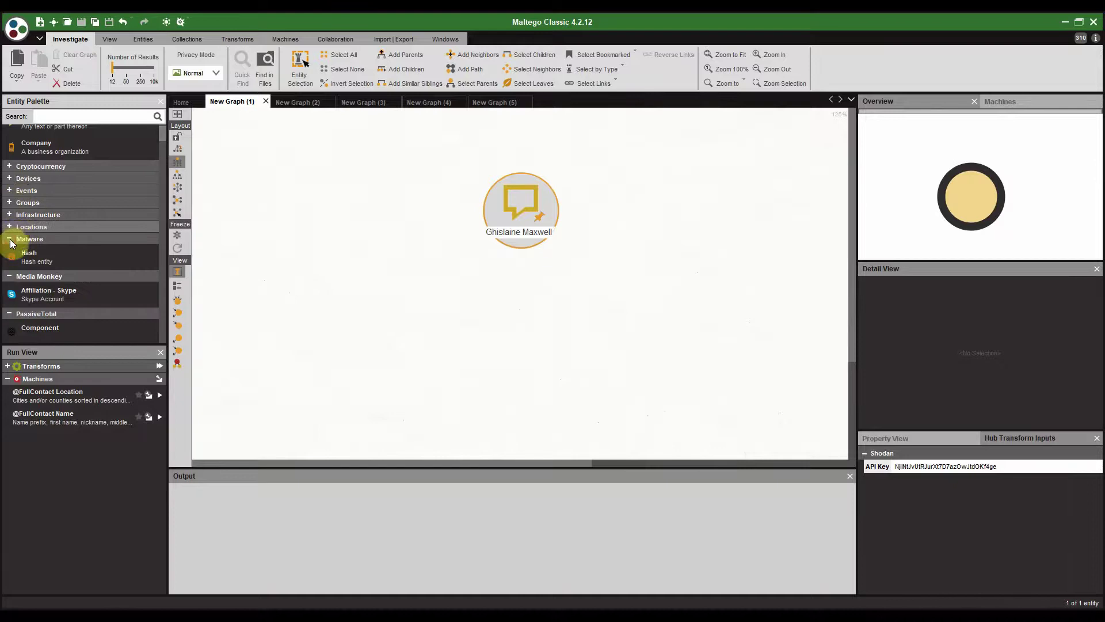
{"action": "left_click", "coordinate": [9, 239]}
{"action": "left_click", "coordinate": [13, 252]}
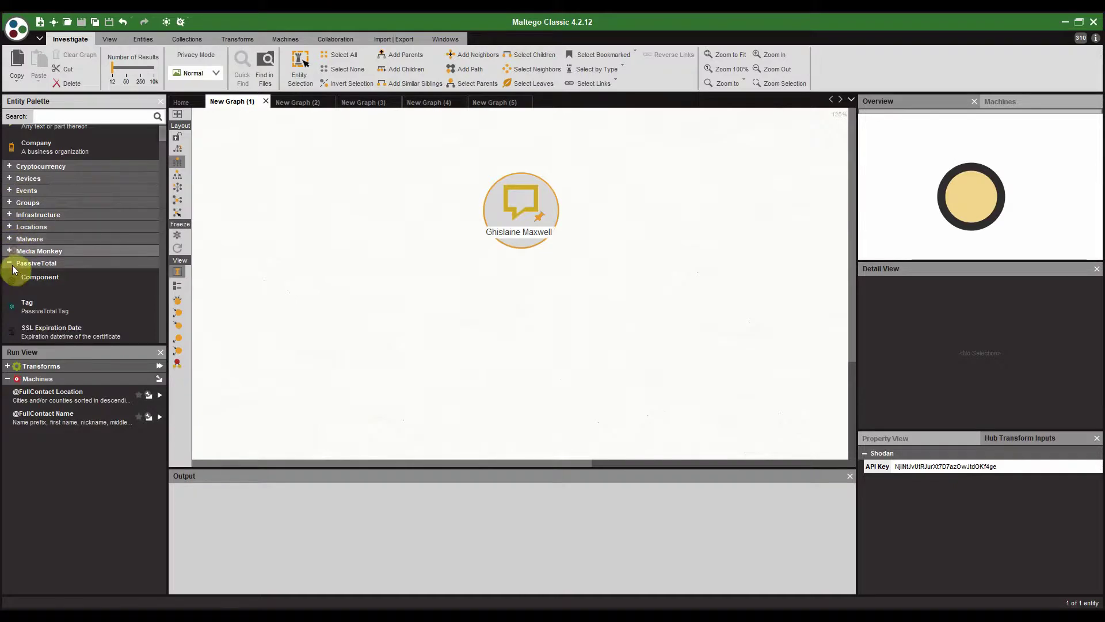
{"action": "left_click", "coordinate": [10, 263]}
{"action": "left_click", "coordinate": [9, 277]}
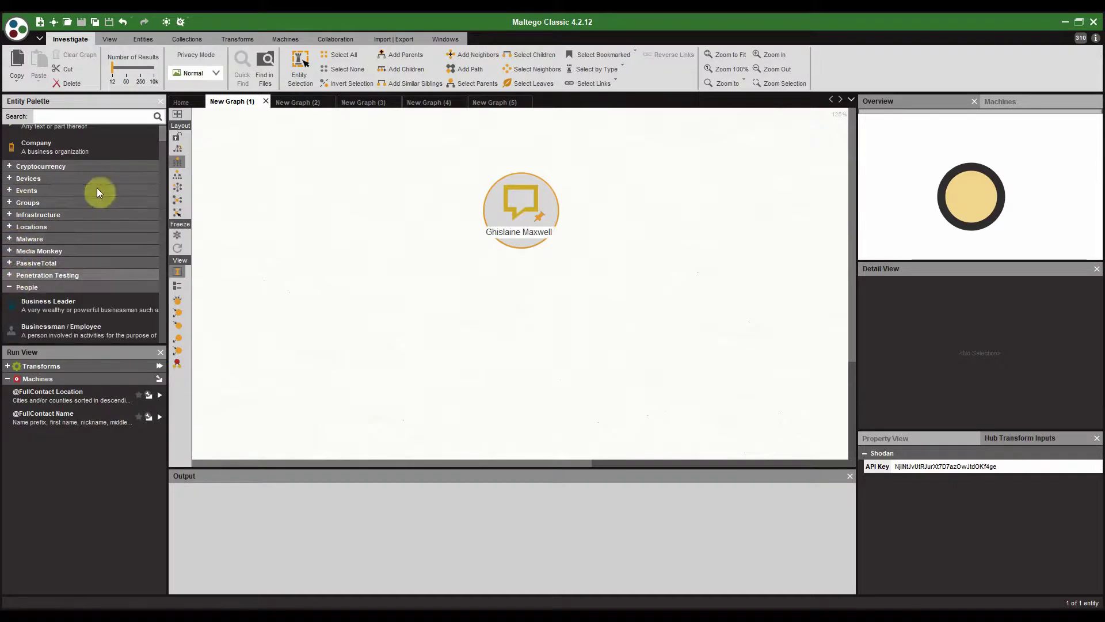
{"action": "scroll", "coordinate": [294, 259], "scroll_direction": "up", "scroll_amount": 5}
{"action": "scroll", "coordinate": [293, 259], "scroll_direction": "down", "scroll_amount": 5}
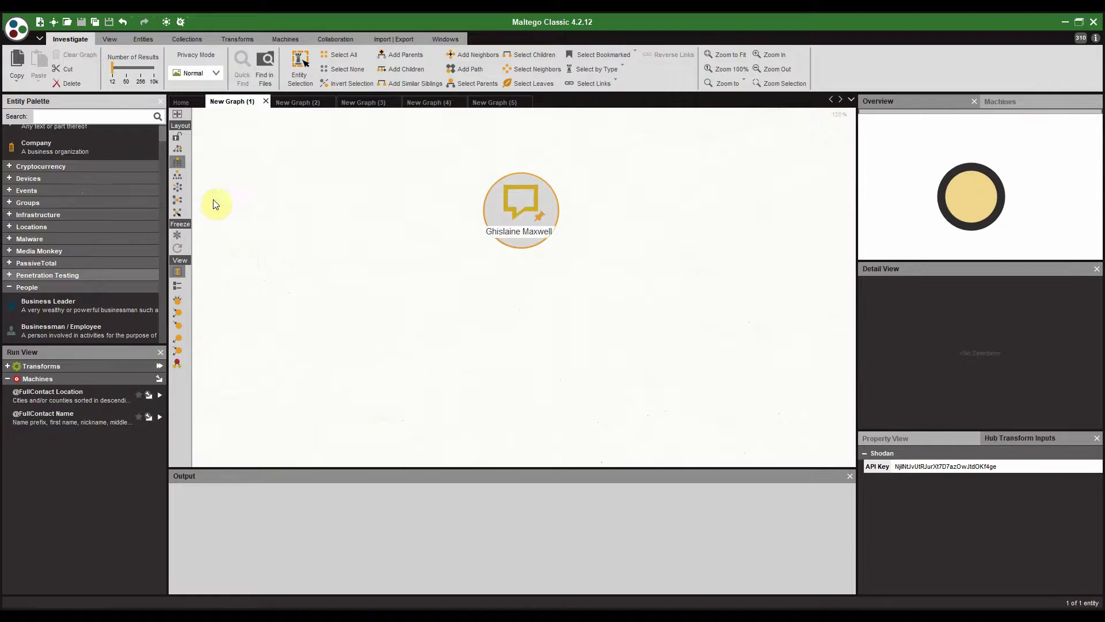
{"action": "scroll", "coordinate": [161, 133], "scroll_direction": "up", "scroll_amount": 3}
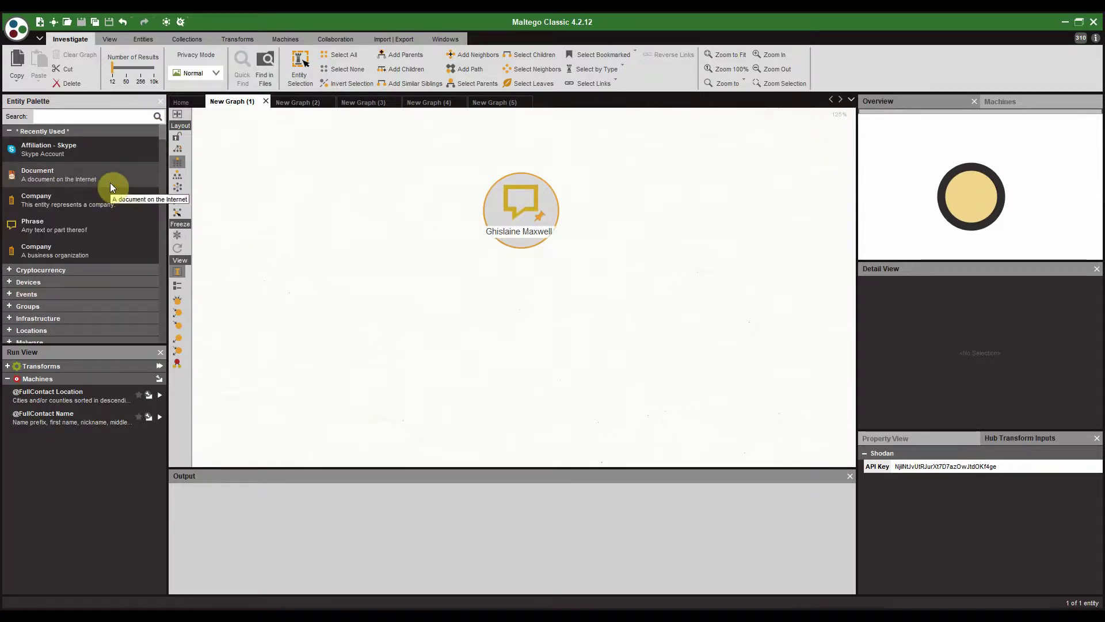
Step: Select the Phrase entity on the graph and try to set the number of results to 10k
{"action": "left_click", "coordinate": [492, 167]}
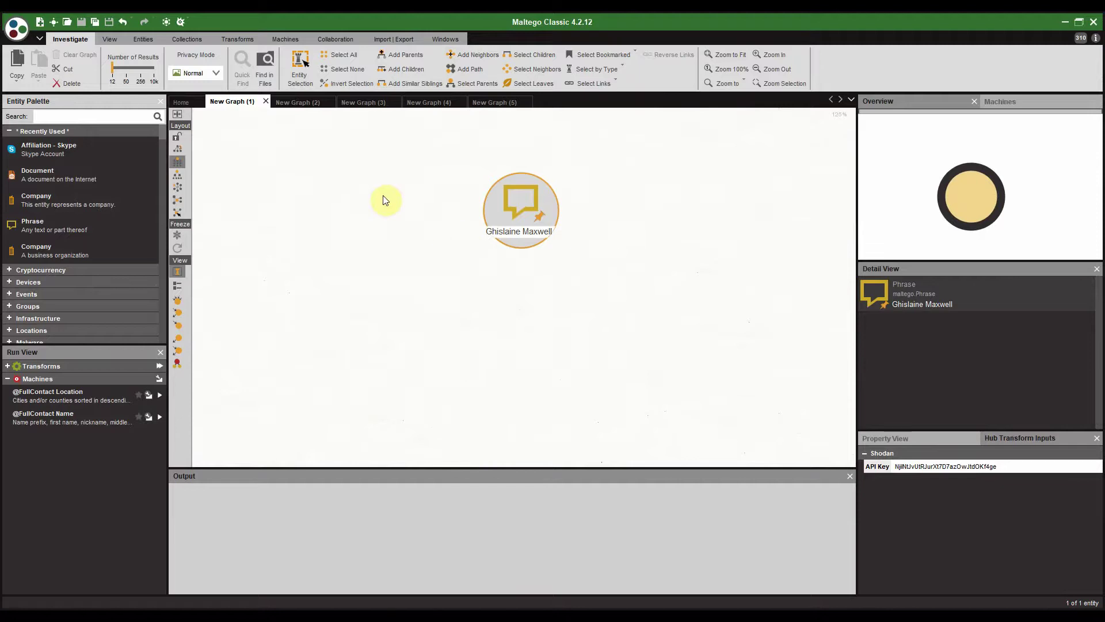
{"action": "left_click", "coordinate": [154, 72]}
{"action": "left_click", "coordinate": [154, 71]}
{"action": "left_click", "coordinate": [154, 72]}
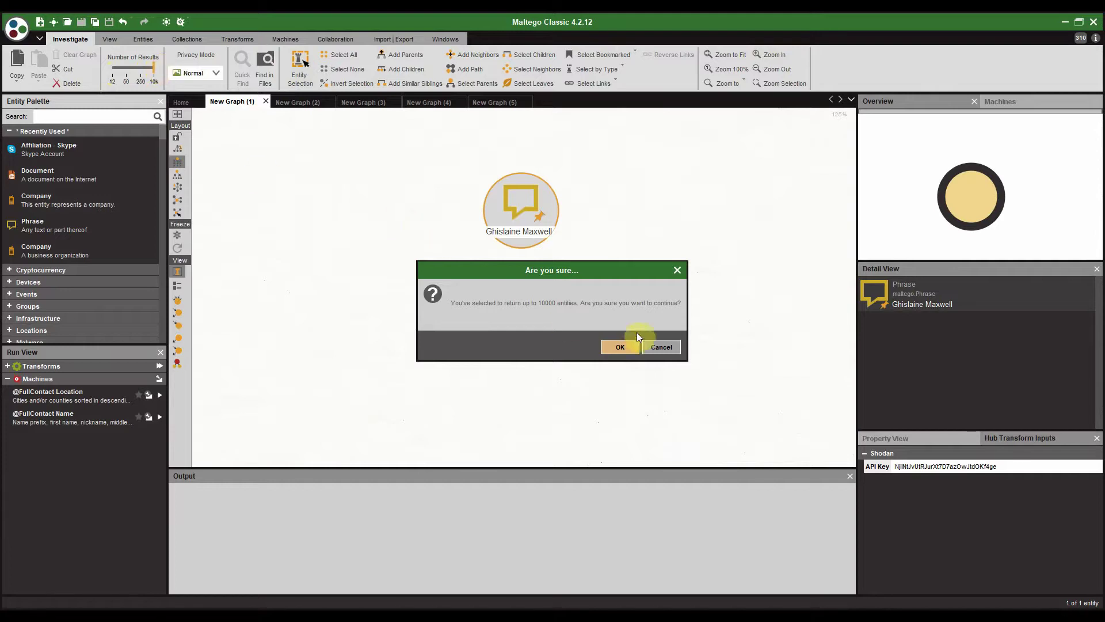
{"action": "left_click", "coordinate": [664, 347]}
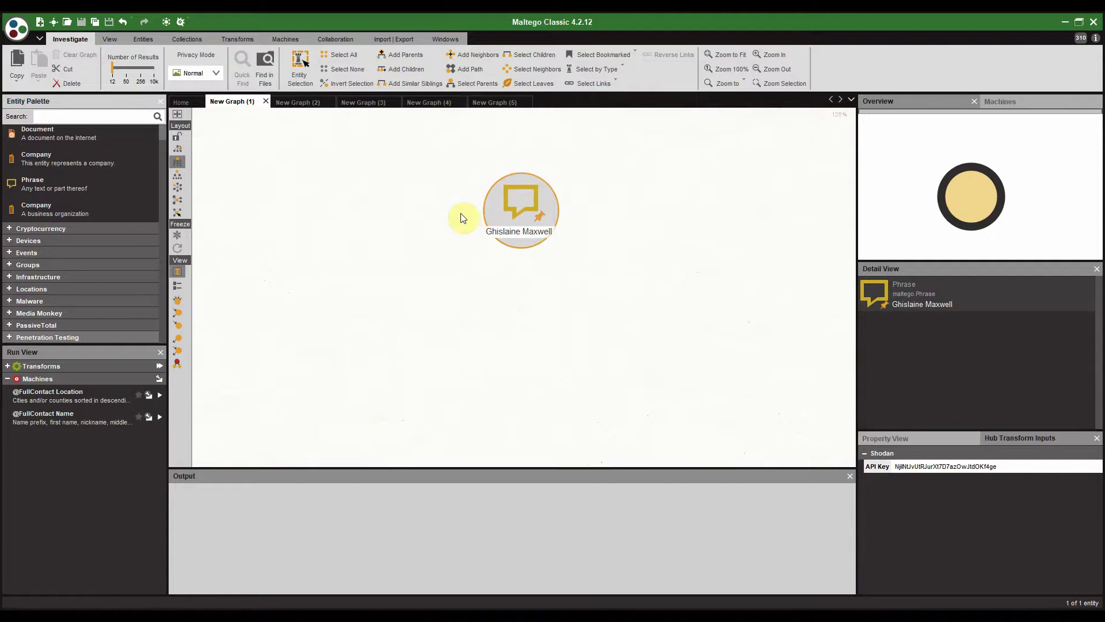
Step: Review the groups of transforms available for the Phrase entity, returning from All Transforms to the overview
{"action": "left_click", "coordinate": [506, 210]}
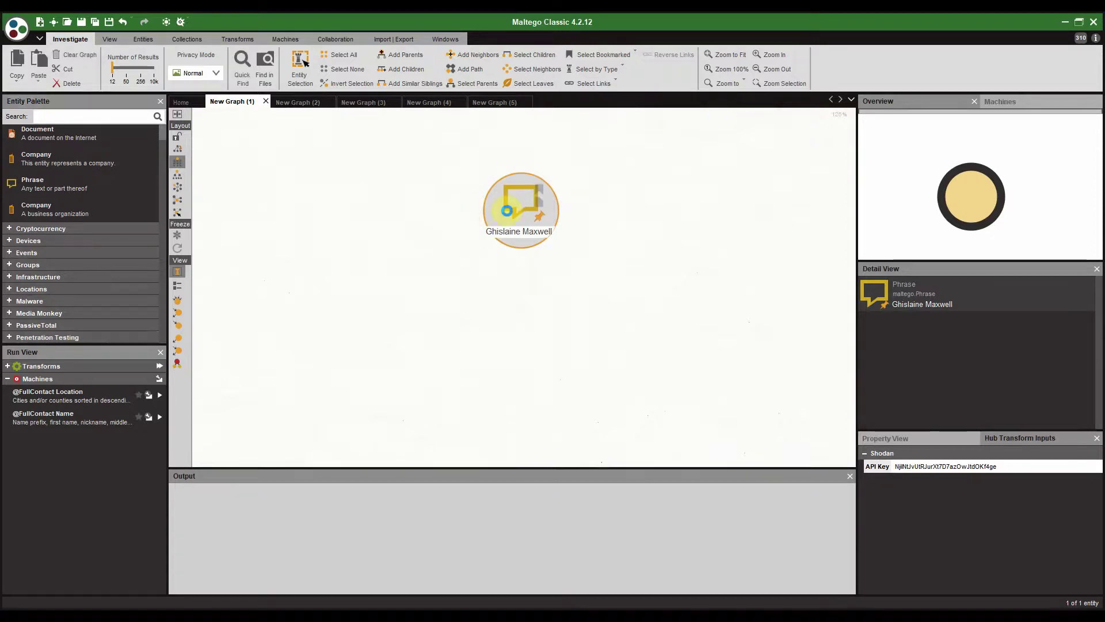
{"action": "right_click", "coordinate": [507, 211]}
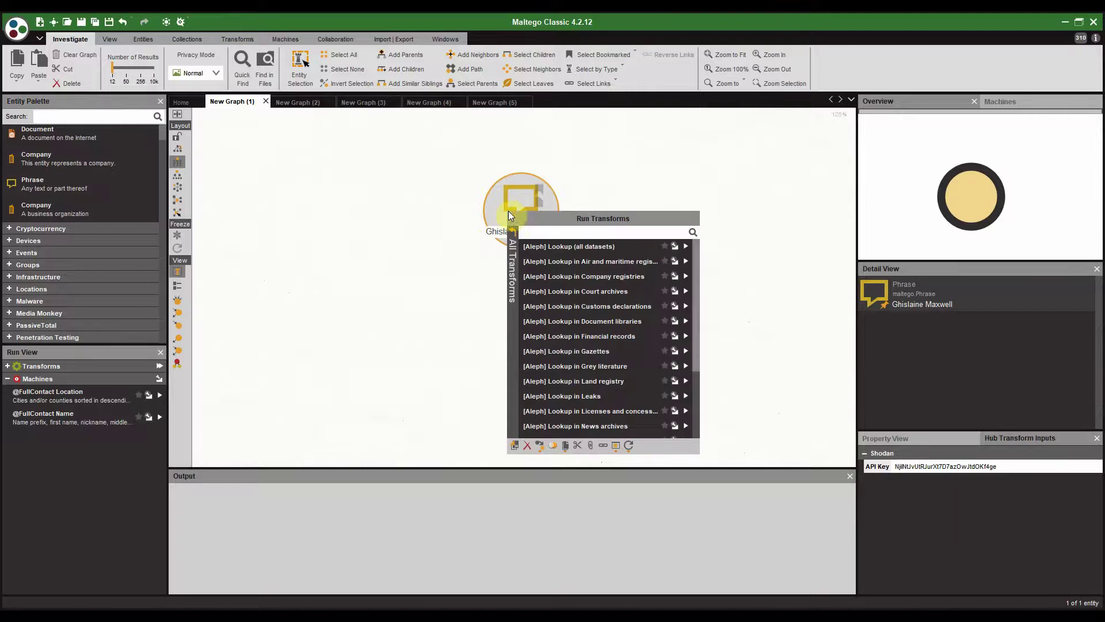
{"action": "left_click", "coordinate": [513, 238]}
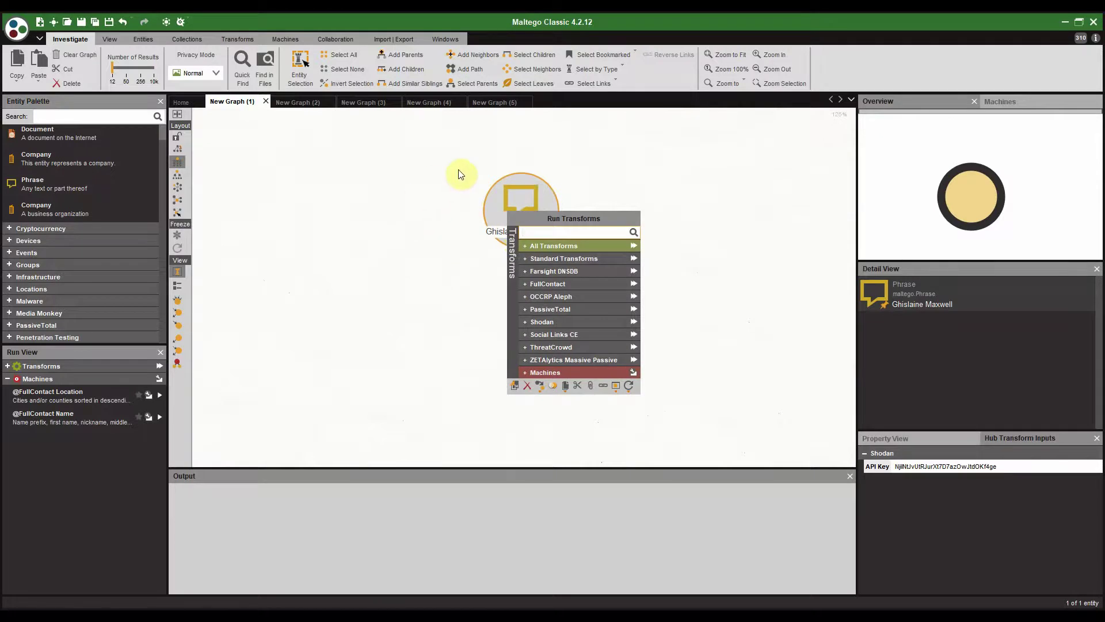
{"action": "left_click", "coordinate": [380, 260]}
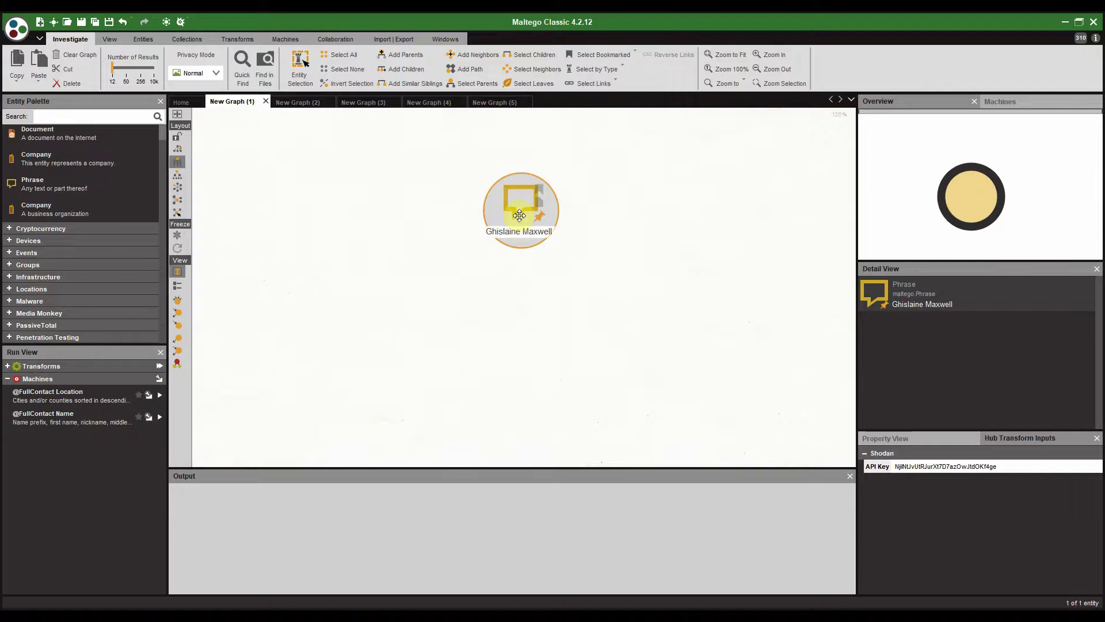
Step: Place a Company and a Document entity on the graph, and delete both of them
{"action": "left_click_drag", "start_coordinate": [70, 157], "coordinate": [242, 166]}
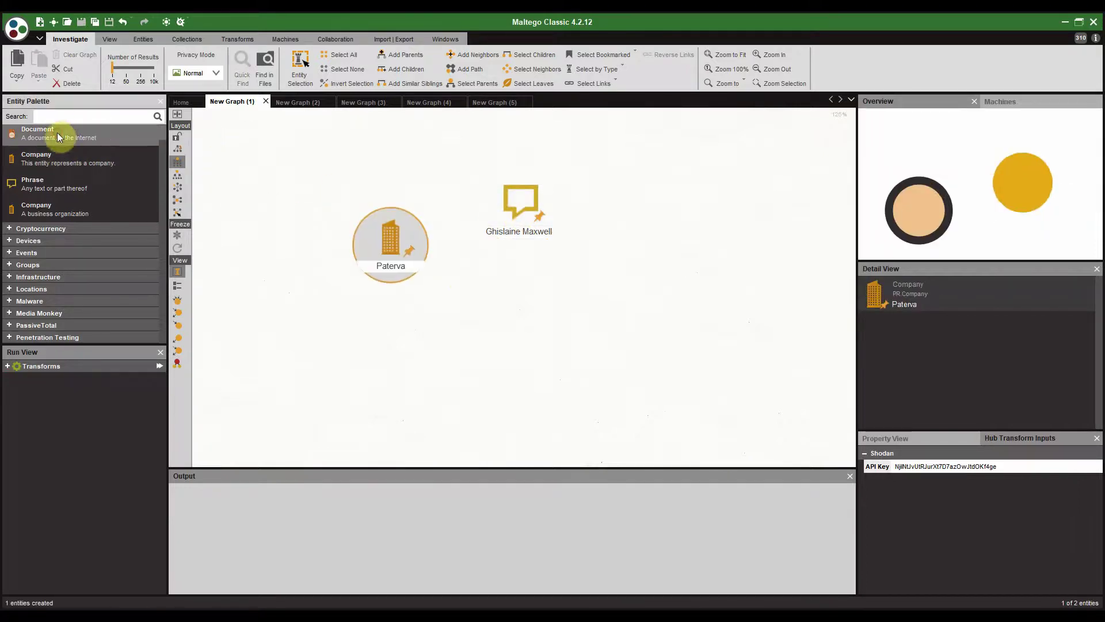
{"action": "left_click_drag", "start_coordinate": [265, 152], "coordinate": [262, 150]}
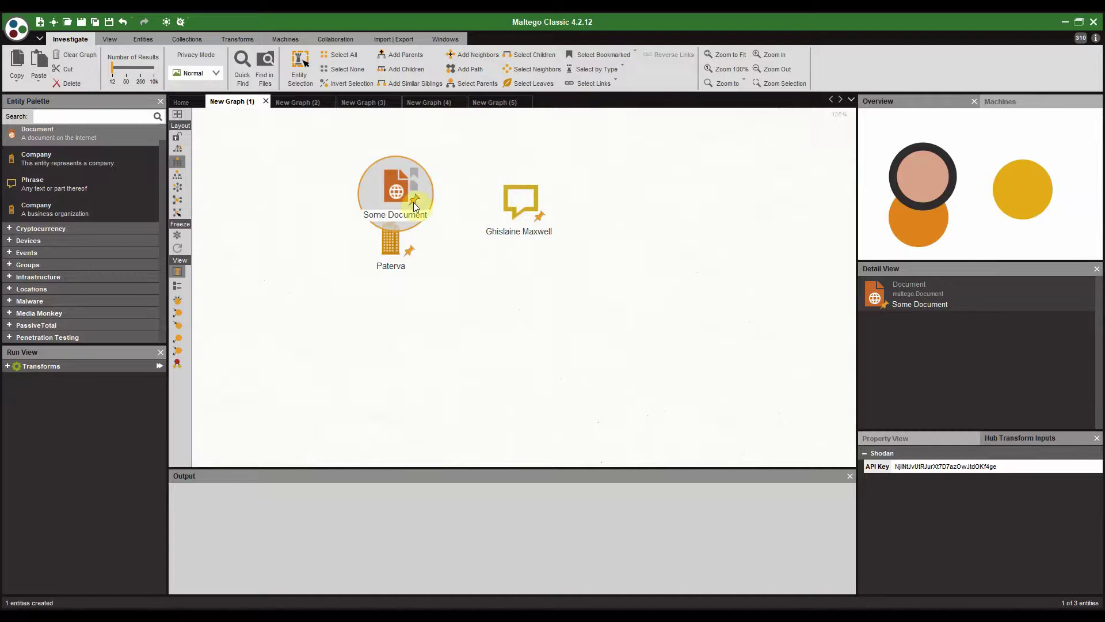
{"action": "key", "text": "Delete"}
{"action": "left_click", "coordinate": [514, 344]}
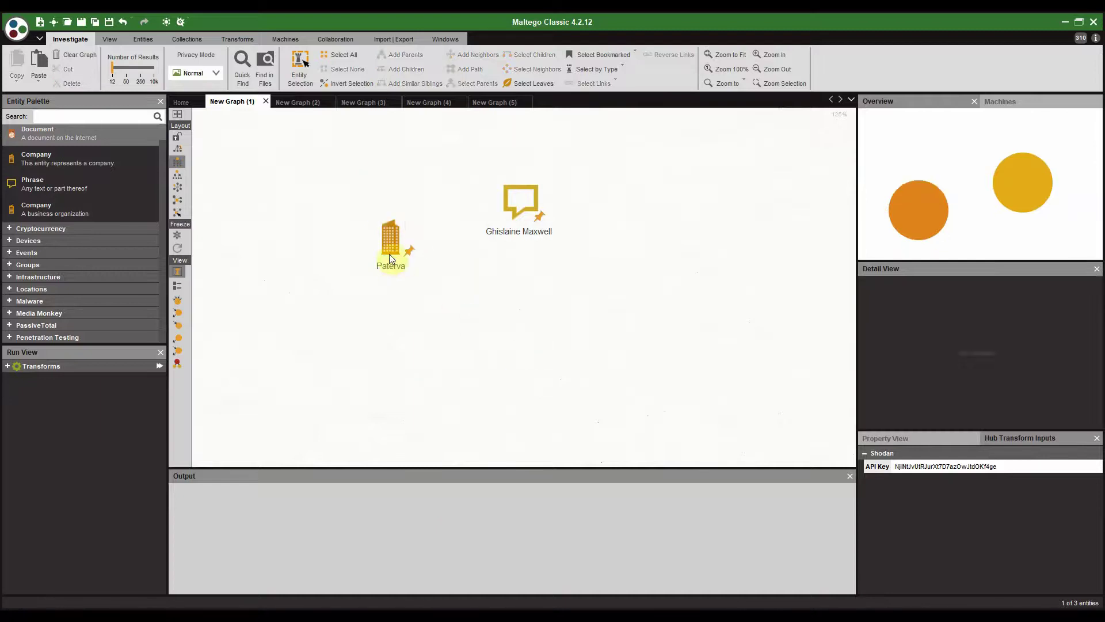
{"action": "left_click", "coordinate": [389, 254]}
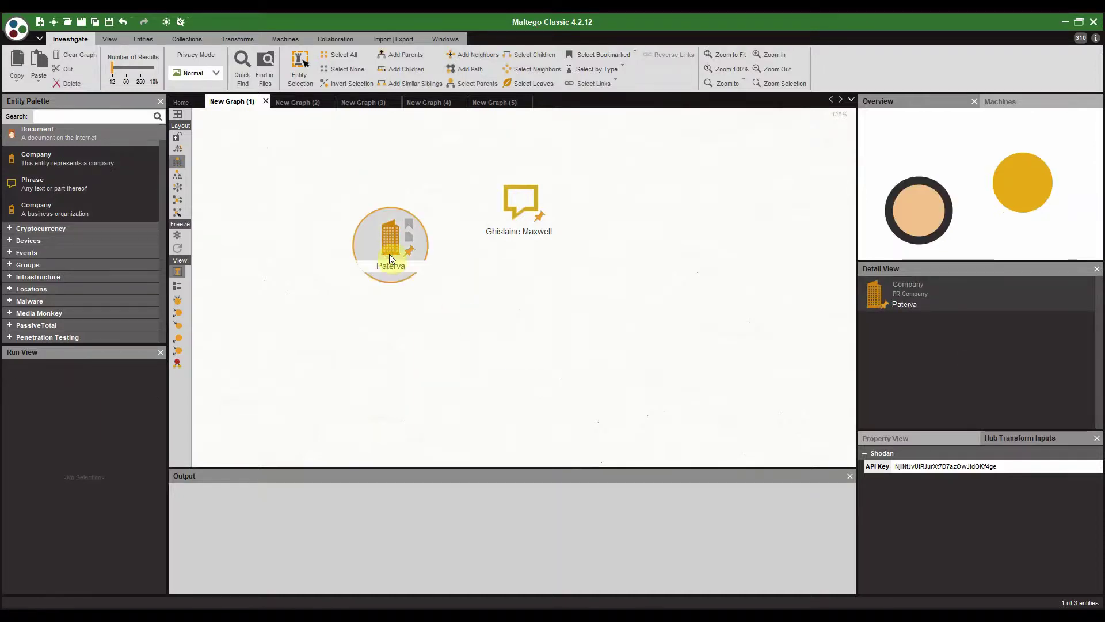
{"action": "key", "text": "Delete"}
{"action": "left_click", "coordinate": [526, 347]}
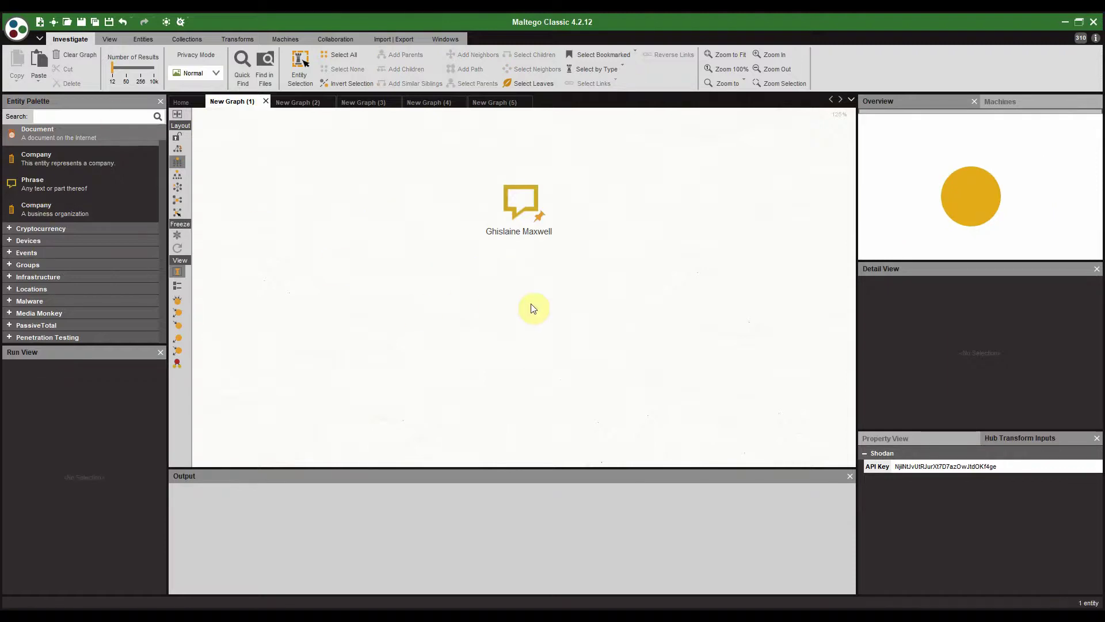
Step: Run the standard transform To Website [using Search Engine] on the Phrase entity
{"action": "left_click", "coordinate": [528, 202]}
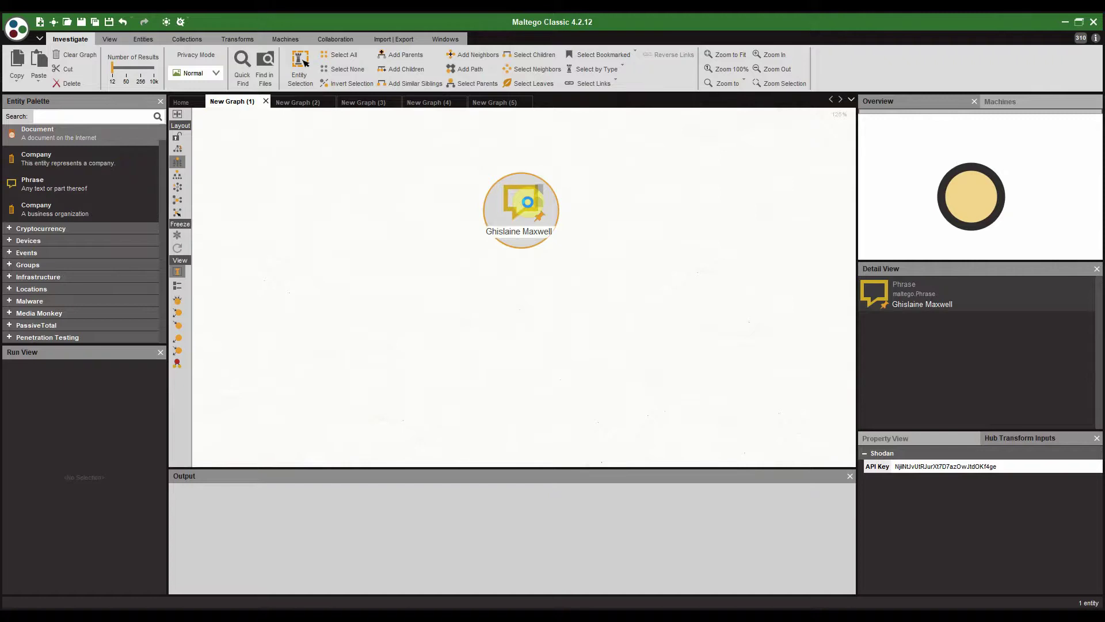
{"action": "right_click", "coordinate": [527, 202]}
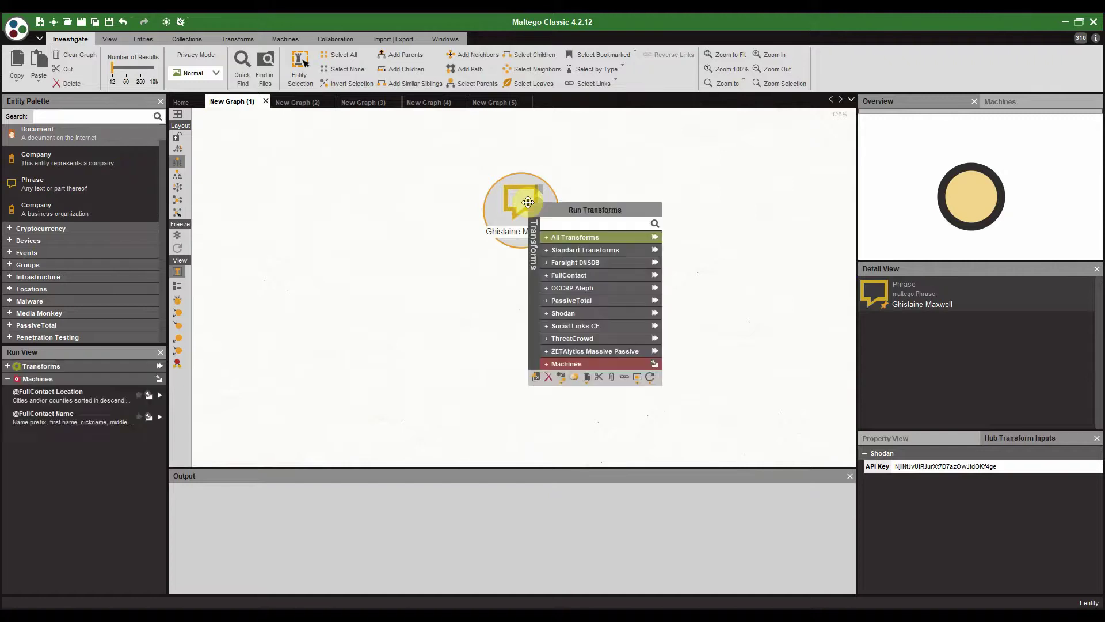
{"action": "left_click", "coordinate": [552, 246]}
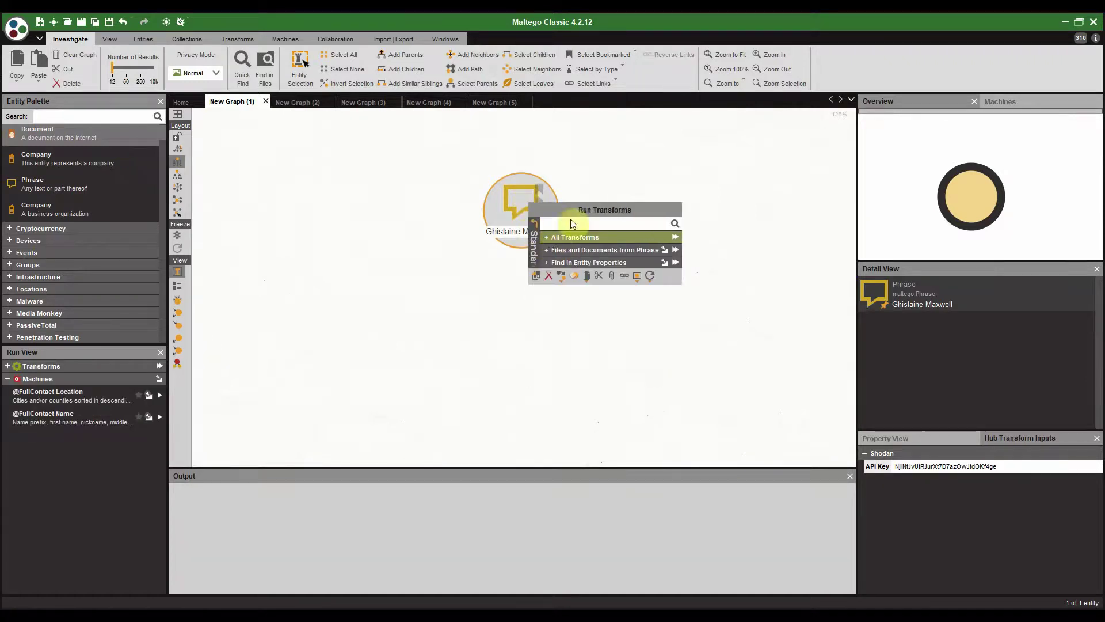
{"action": "left_click", "coordinate": [550, 237]}
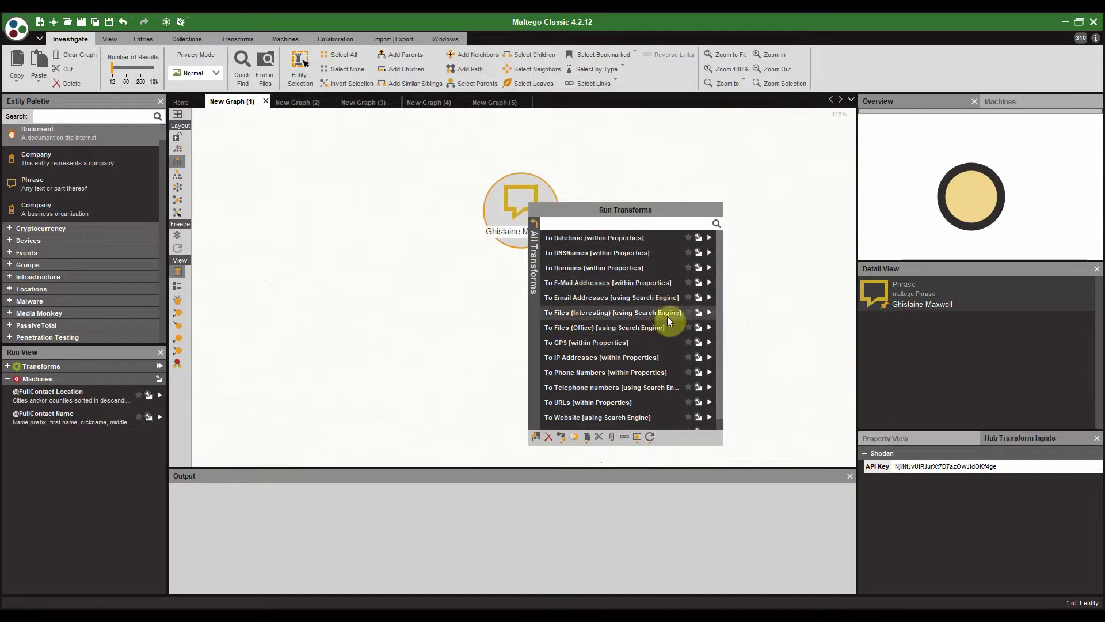
{"action": "scroll", "coordinate": [655, 344], "scroll_direction": "down", "scroll_amount": 1}
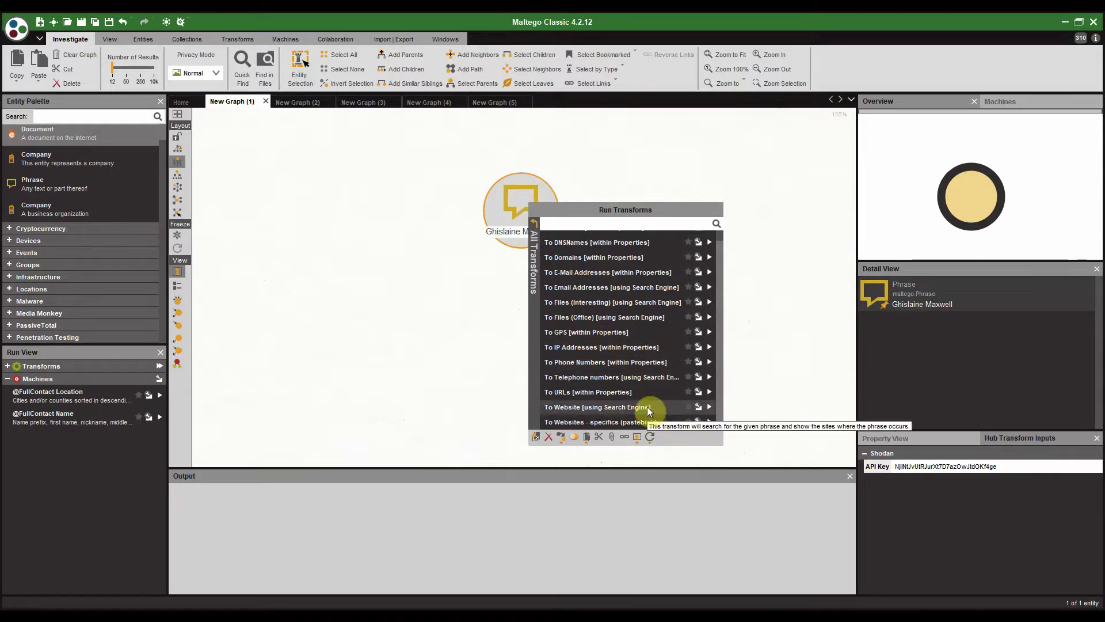
{"action": "left_click", "coordinate": [710, 407]}
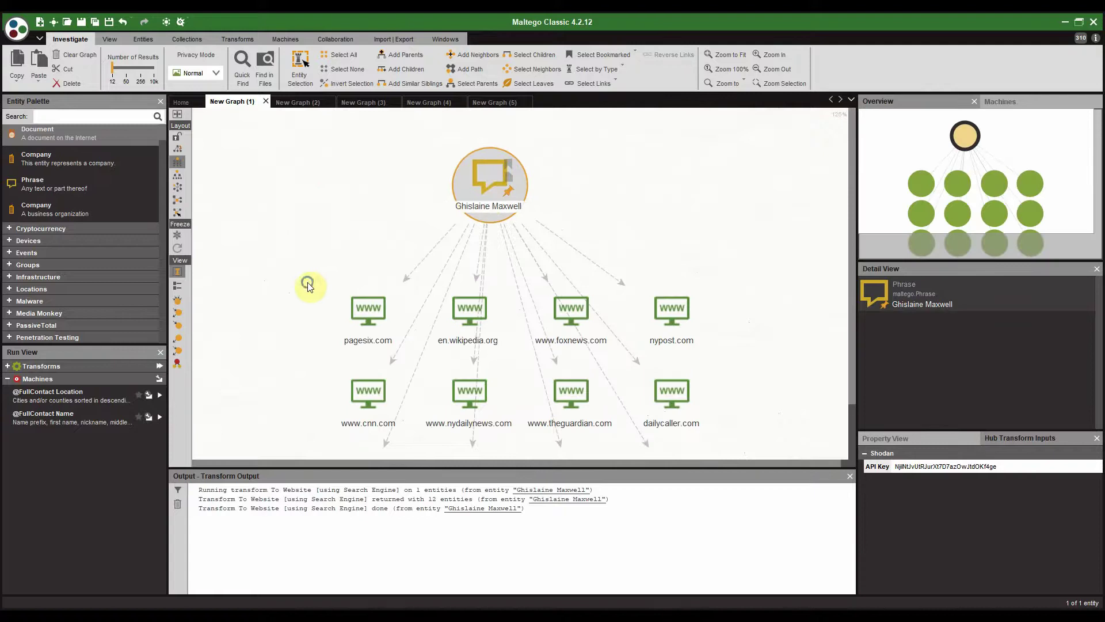
Step: Examine the Website entities linked to the phrase, including their details and search snippets
{"action": "left_click", "coordinate": [318, 199]}
{"action": "left_click", "coordinate": [379, 226]}
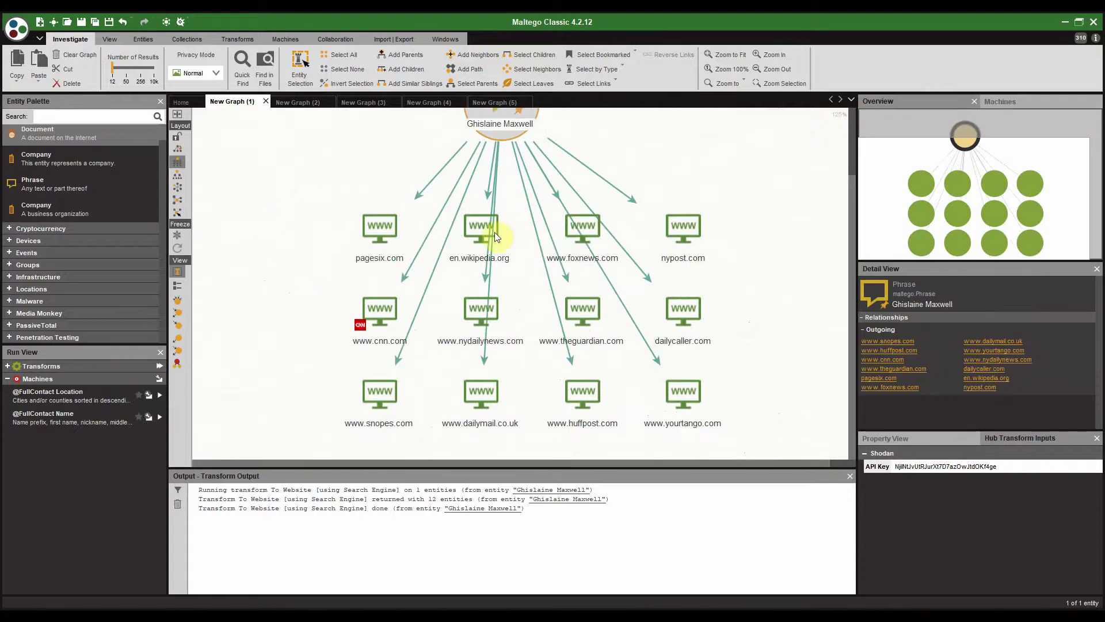
{"action": "left_click", "coordinate": [420, 247]}
{"action": "left_click", "coordinate": [458, 202]}
{"action": "left_click", "coordinate": [481, 308]}
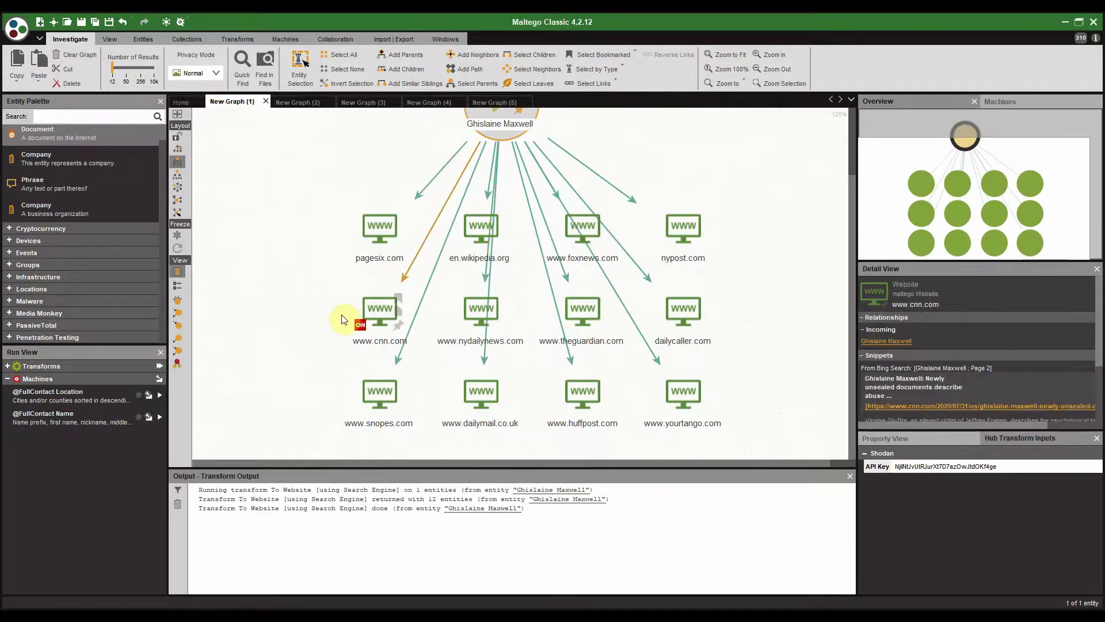
{"action": "left_click", "coordinate": [330, 257]}
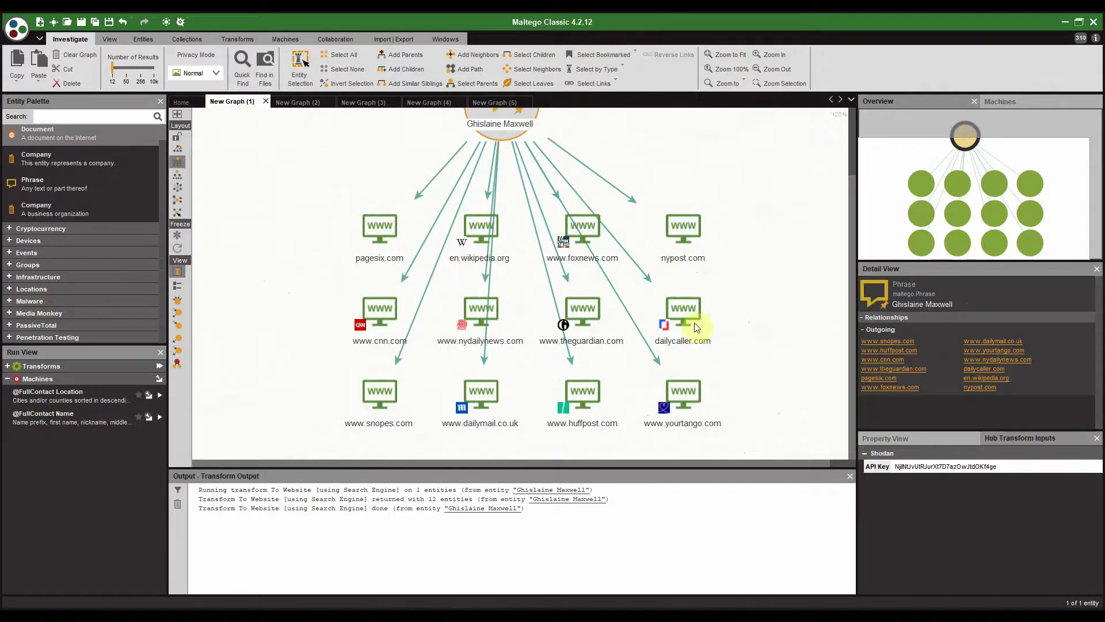
{"action": "left_click", "coordinate": [480, 310]}
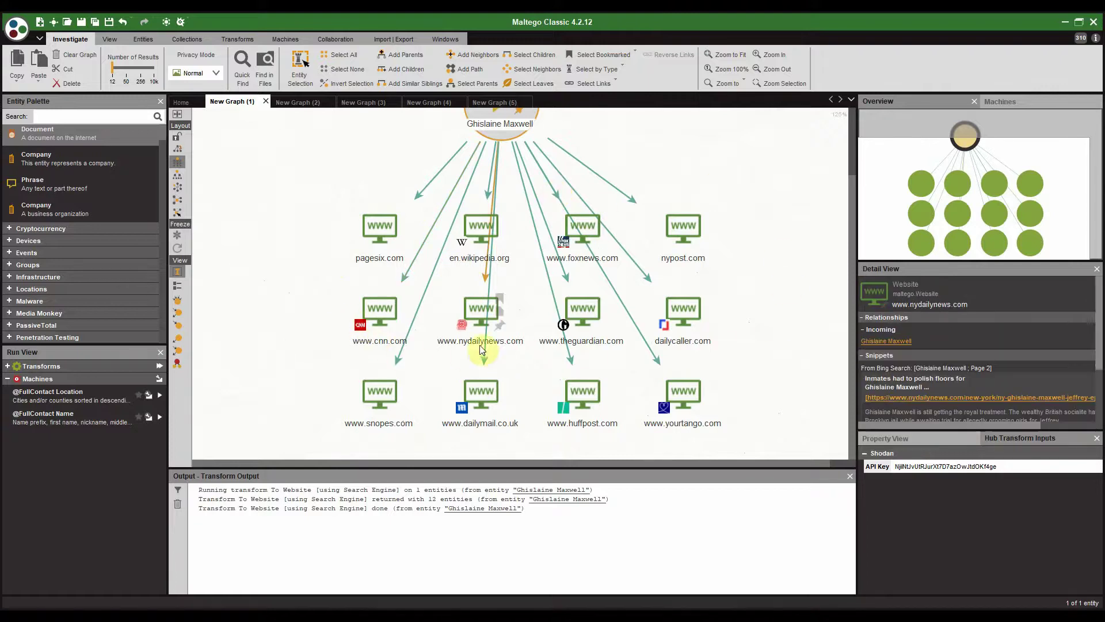
{"action": "left_click", "coordinate": [818, 367]}
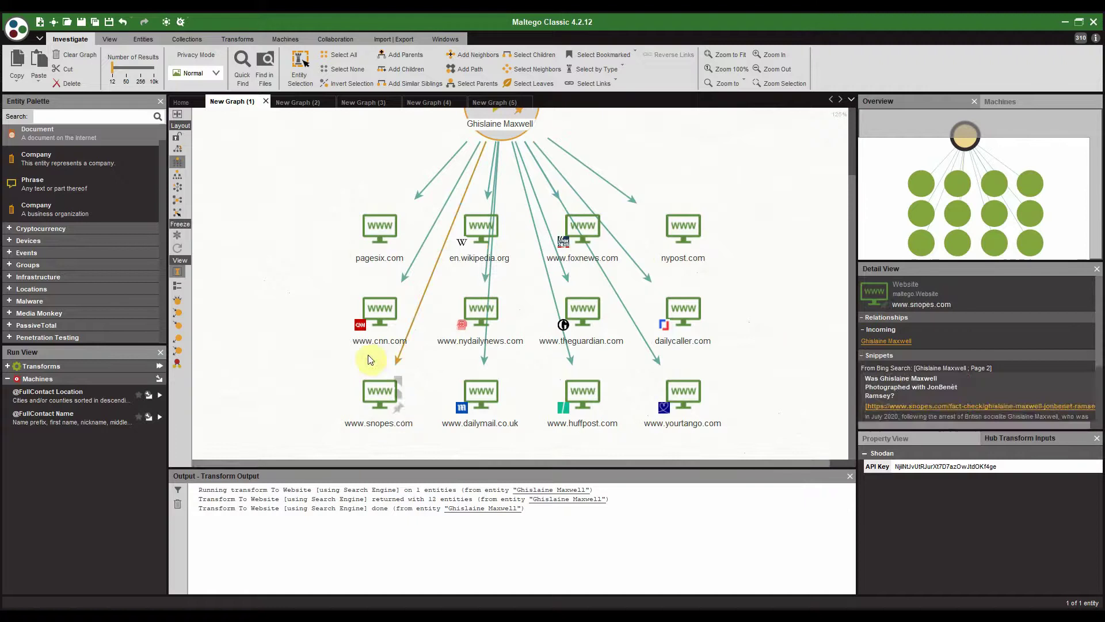
{"action": "left_click", "coordinate": [381, 313]}
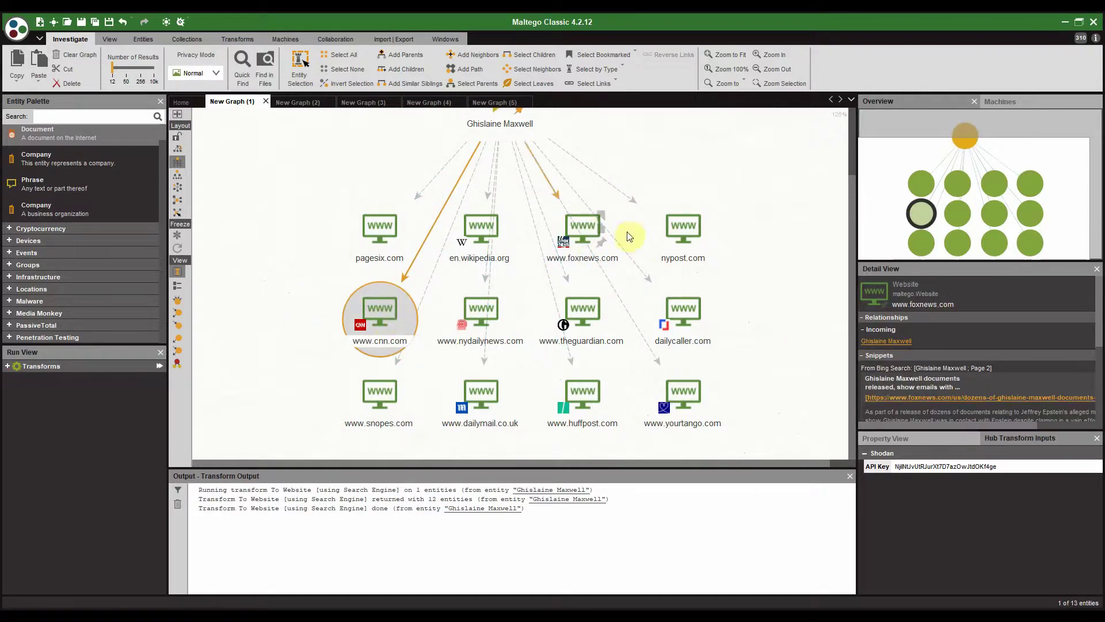
{"action": "left_click", "coordinate": [480, 318], "text": "ctrl"}
{"action": "left_click", "coordinate": [582, 312], "text": "ctrl"}
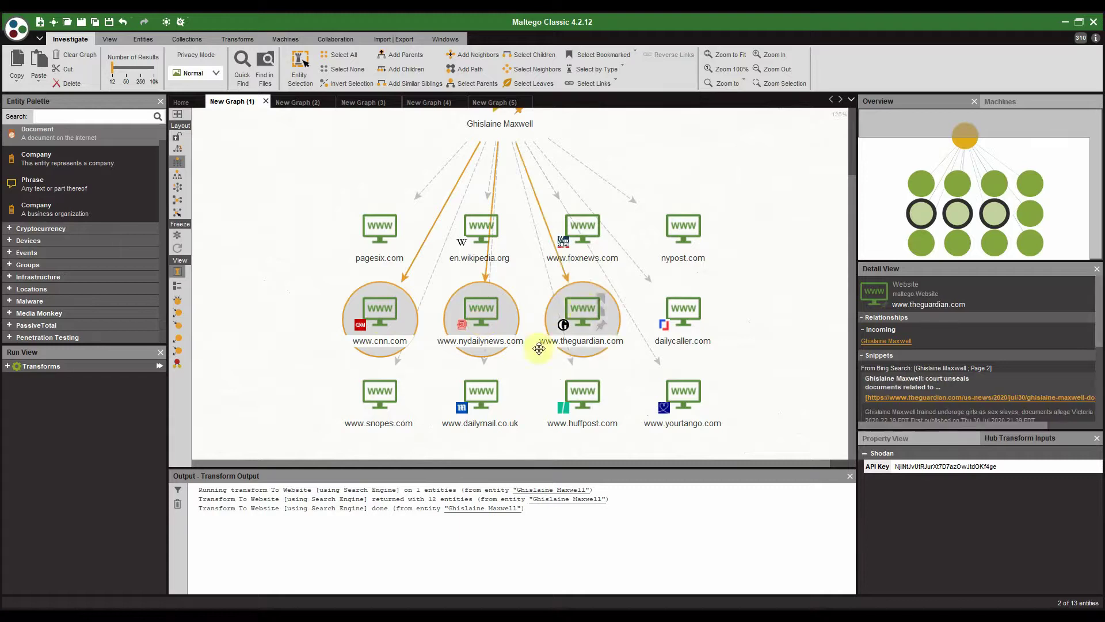
{"action": "left_click", "coordinate": [492, 405], "text": "ctrl"}
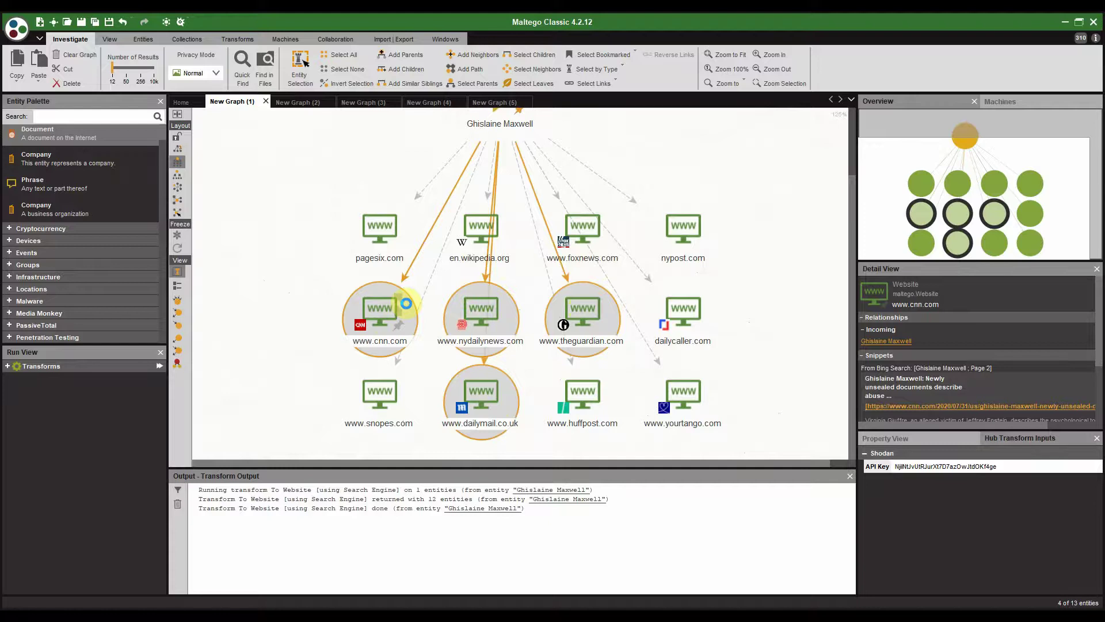
{"action": "right_click", "coordinate": [406, 302]}
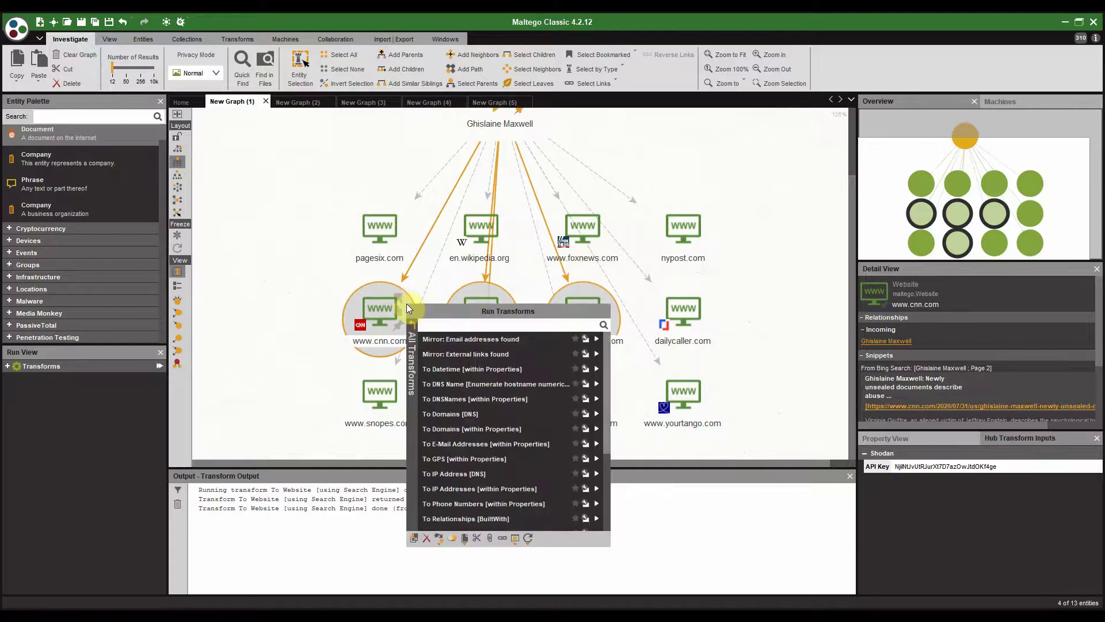
{"action": "scroll", "coordinate": [477, 383], "scroll_direction": "down", "scroll_amount": 3}
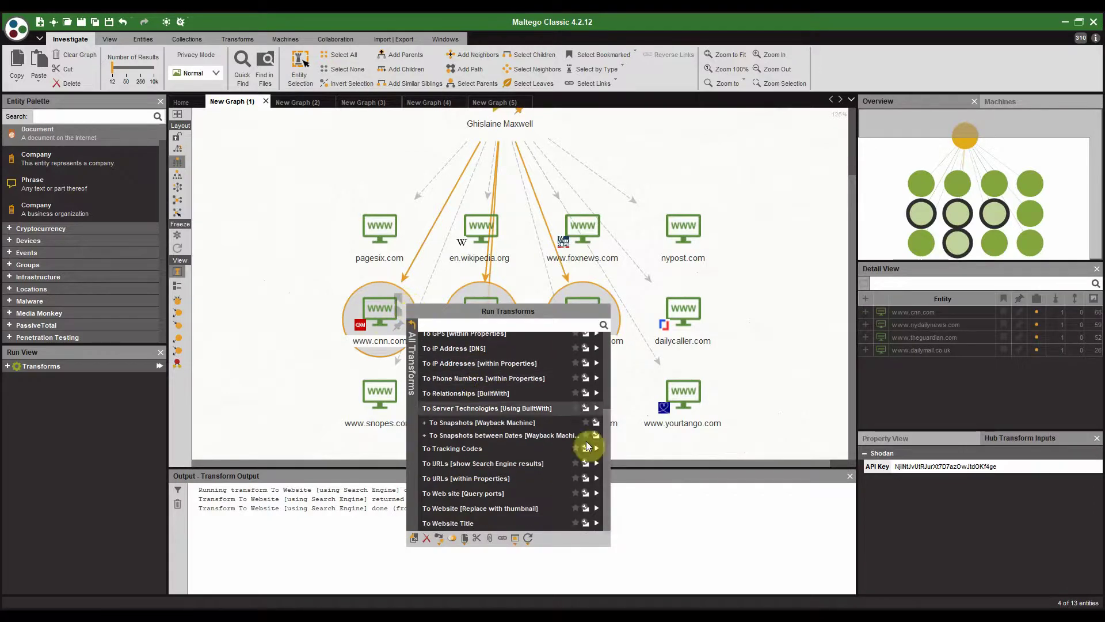
{"action": "left_click", "coordinate": [506, 462]}
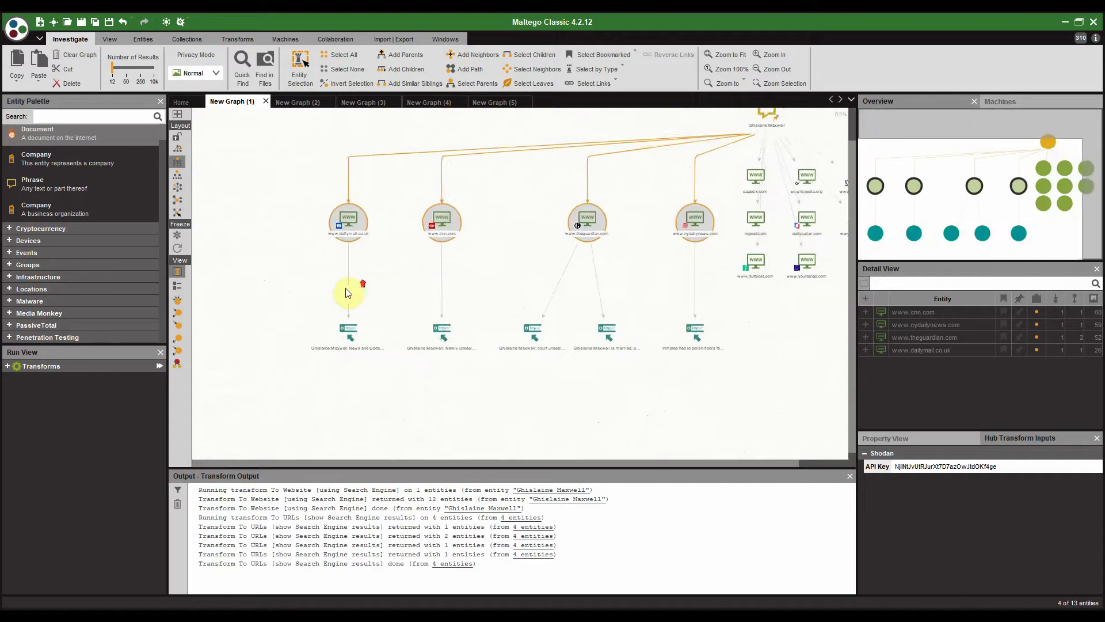
Step: Examine the URL entities beneath the four websites, checking the details of the CNN and Daily Mail ones
{"action": "scroll", "coordinate": [347, 292], "scroll_direction": "up", "scroll_amount": 2}
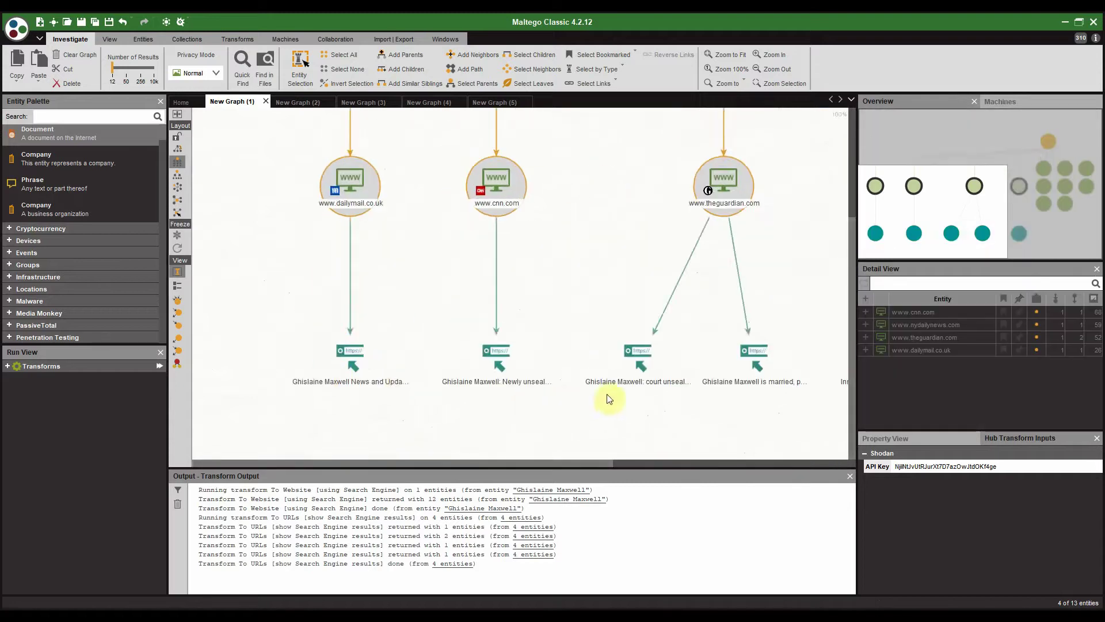
{"action": "scroll", "coordinate": [795, 399], "scroll_direction": "right", "scroll_amount": 5}
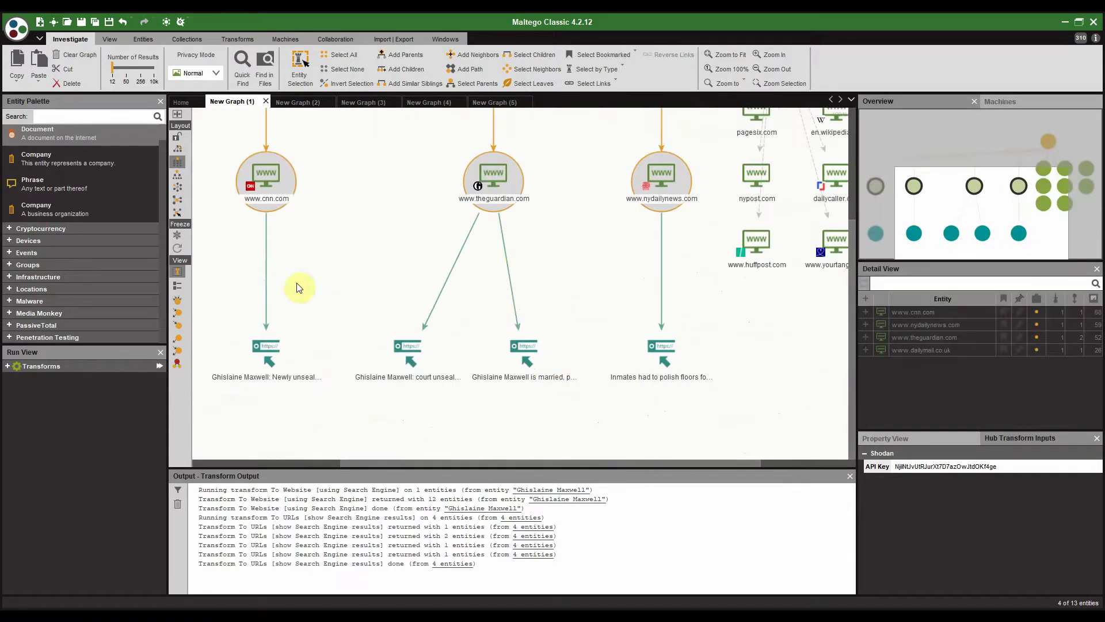
{"action": "left_click_drag", "start_coordinate": [389, 246], "coordinate": [528, 229]}
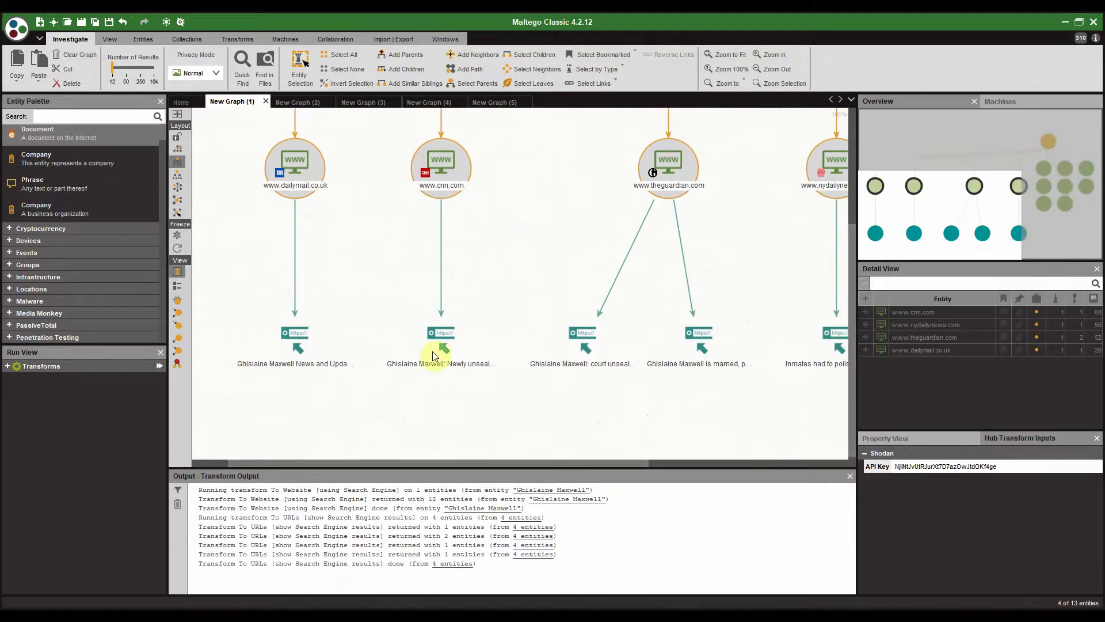
{"action": "left_click", "coordinate": [435, 356]}
{"action": "left_click", "coordinate": [299, 339]}
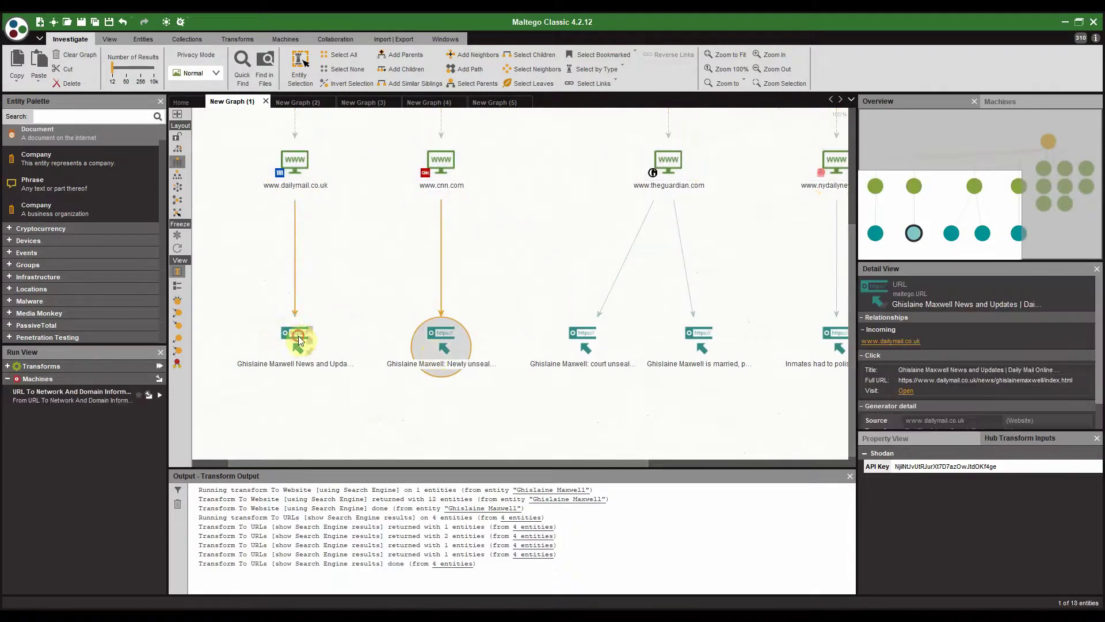
{"action": "left_click_drag", "start_coordinate": [530, 293], "coordinate": [345, 278]}
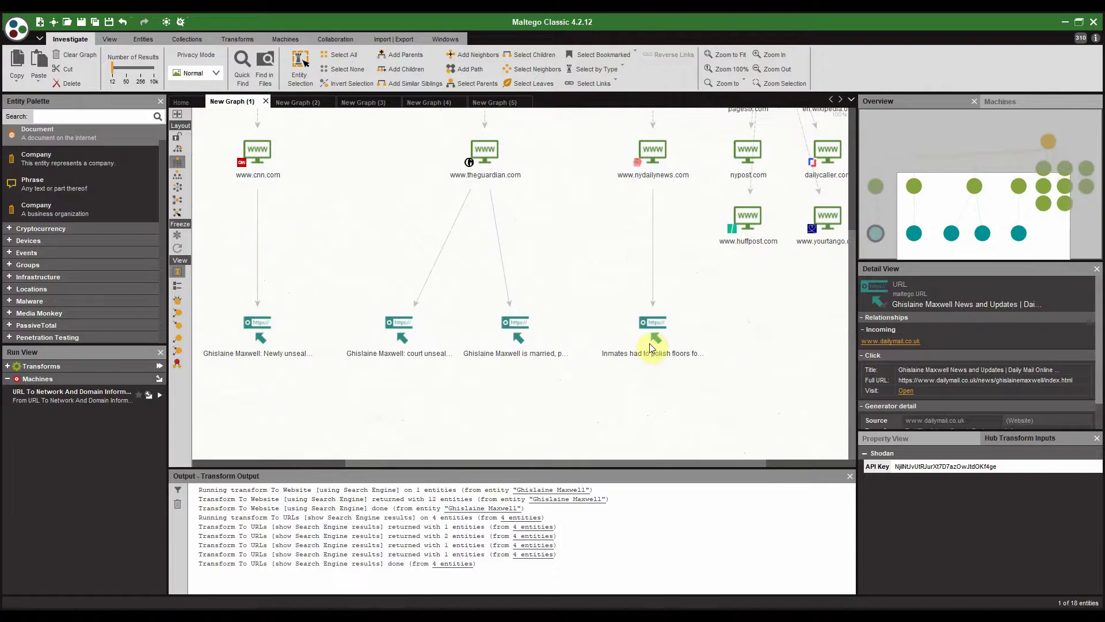
{"action": "left_click", "coordinate": [660, 357]}
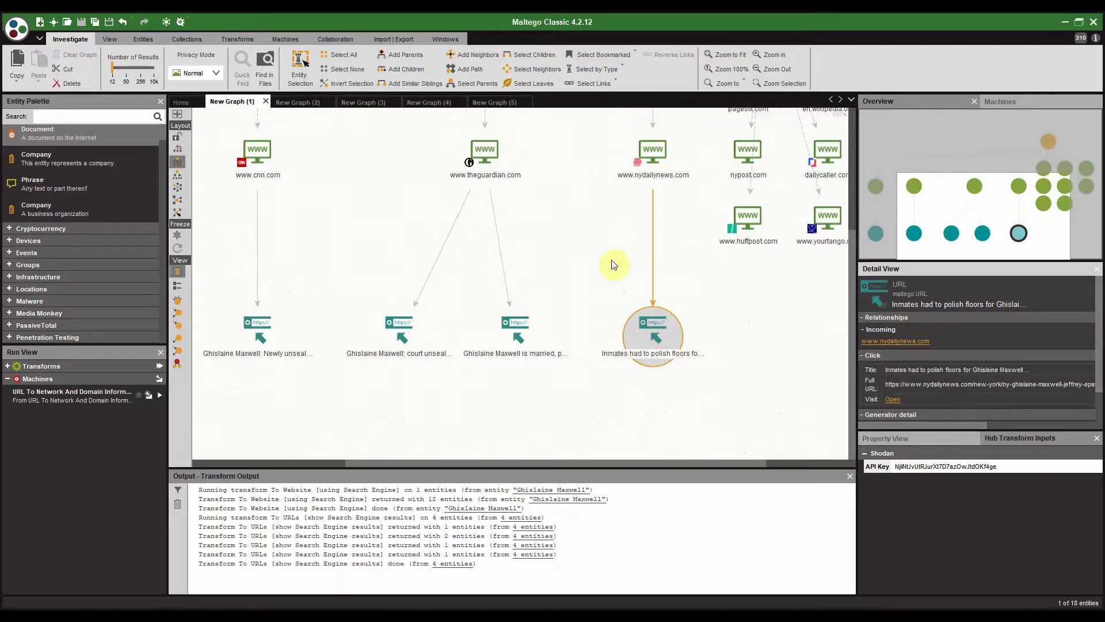
{"action": "left_click", "coordinate": [891, 399]}
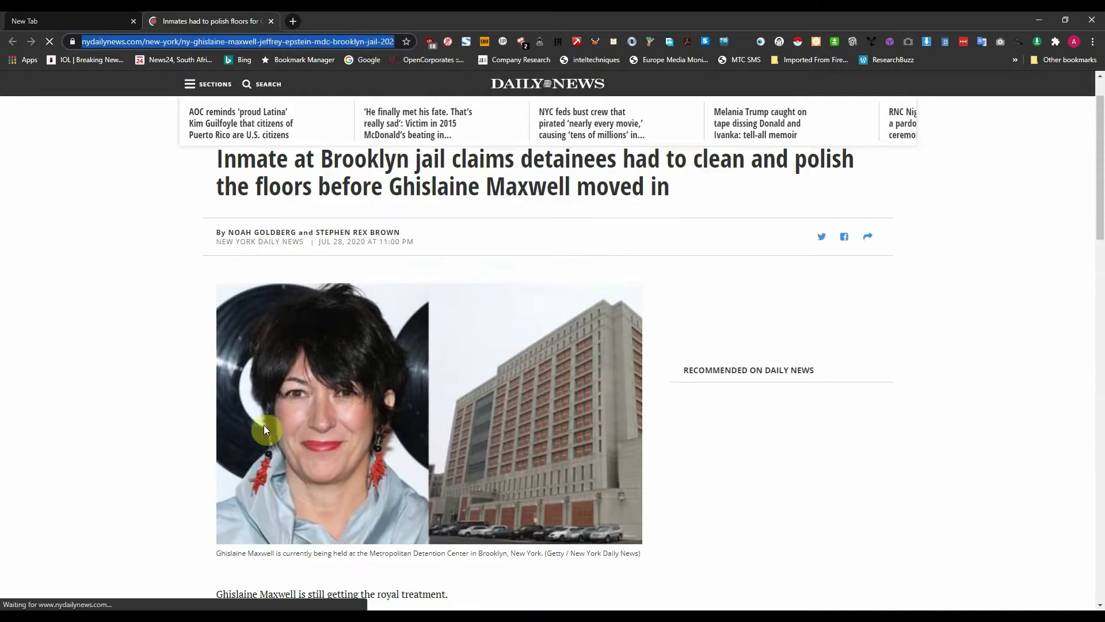
{"action": "scroll", "coordinate": [223, 419], "scroll_direction": "down", "scroll_amount": 4}
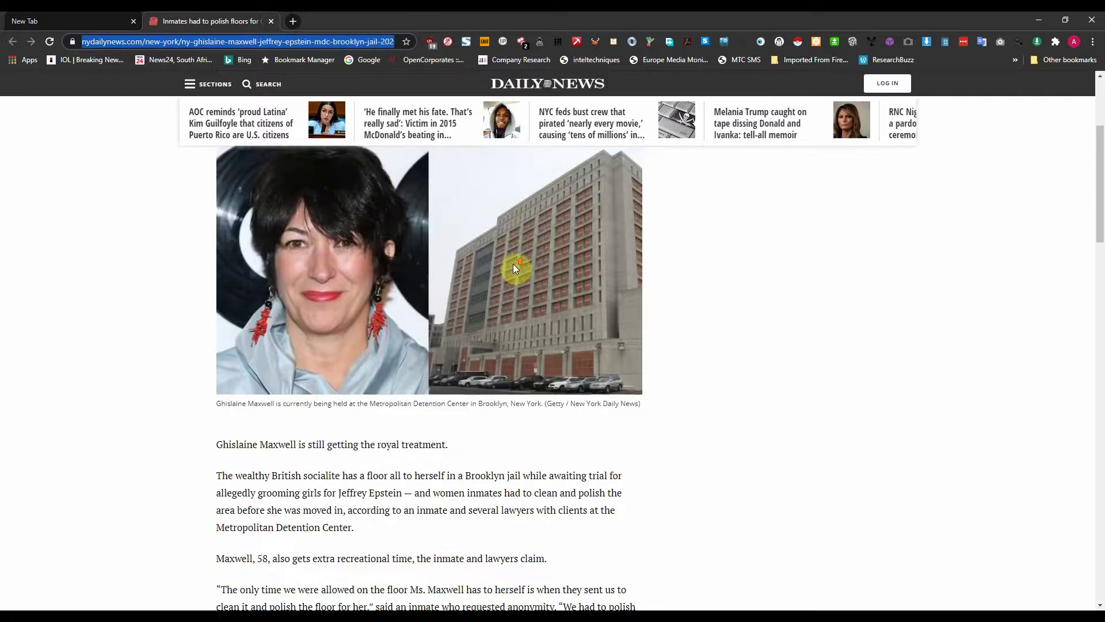
{"action": "scroll", "coordinate": [604, 279], "scroll_direction": "down", "scroll_amount": 4}
{"action": "scroll", "coordinate": [564, 520], "scroll_direction": "up", "scroll_amount": 7}
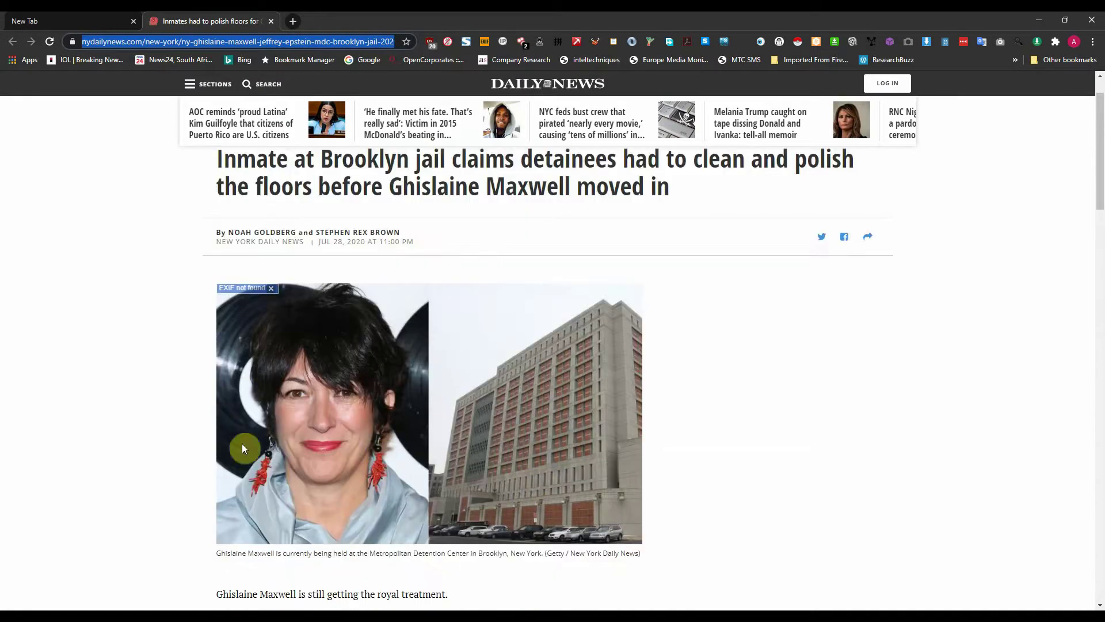
{"action": "key", "text": "alt+Tab"}
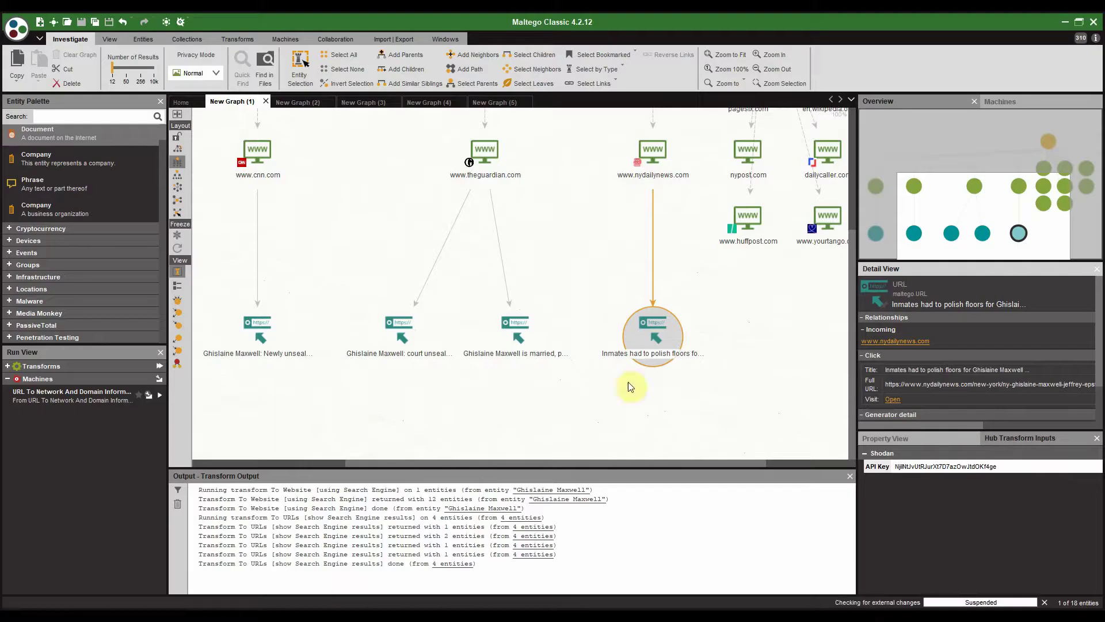
{"action": "left_click", "coordinate": [655, 346]}
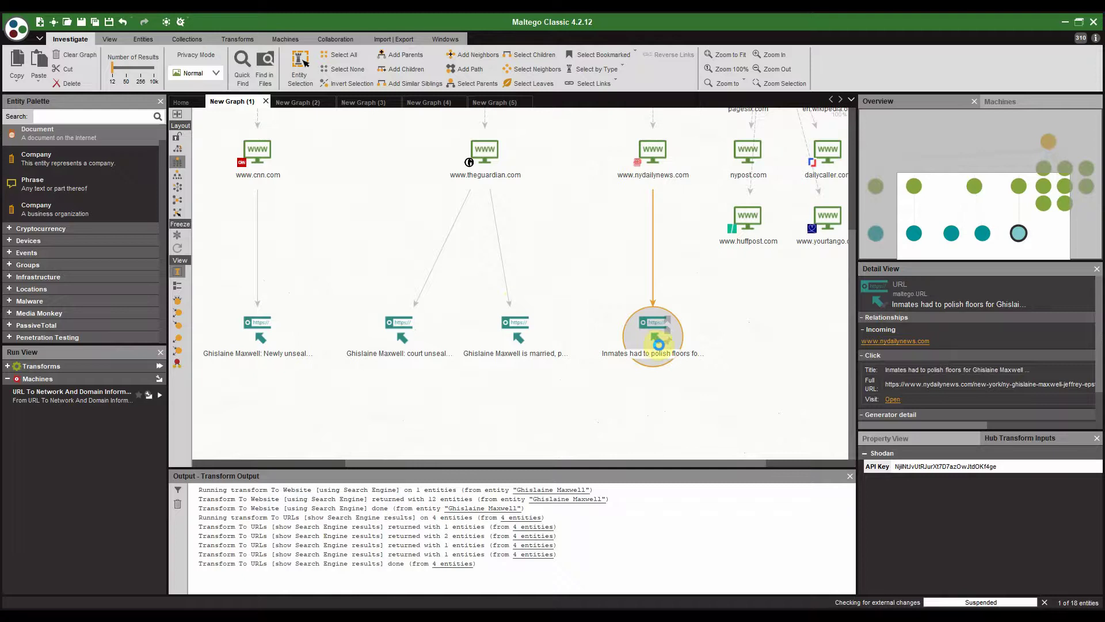
{"action": "right_click", "coordinate": [658, 344]}
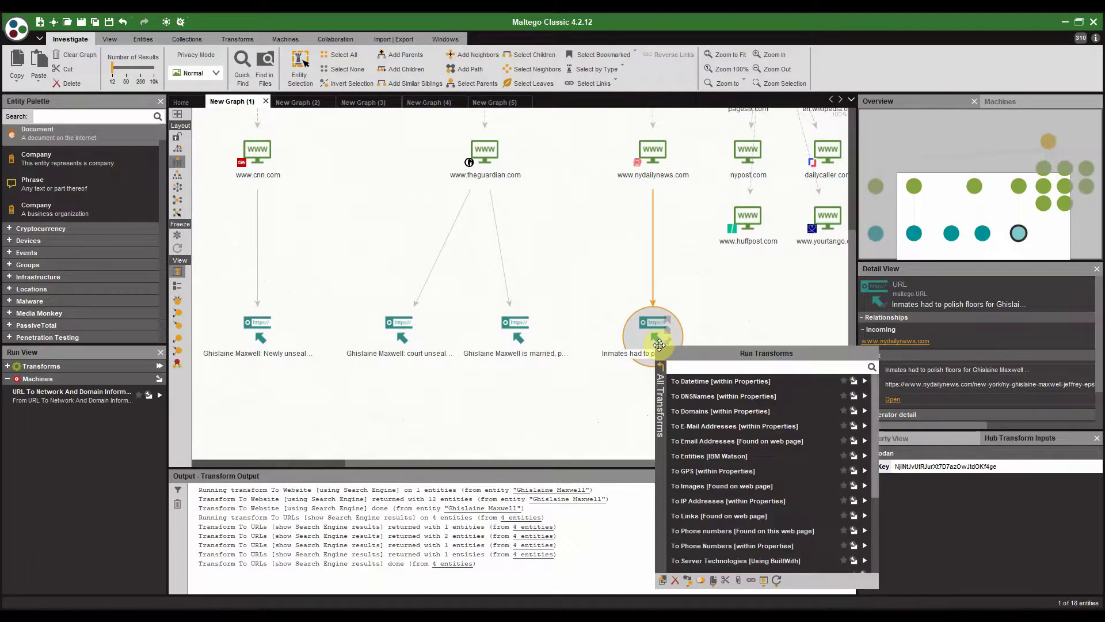
{"action": "left_click", "coordinate": [726, 486]}
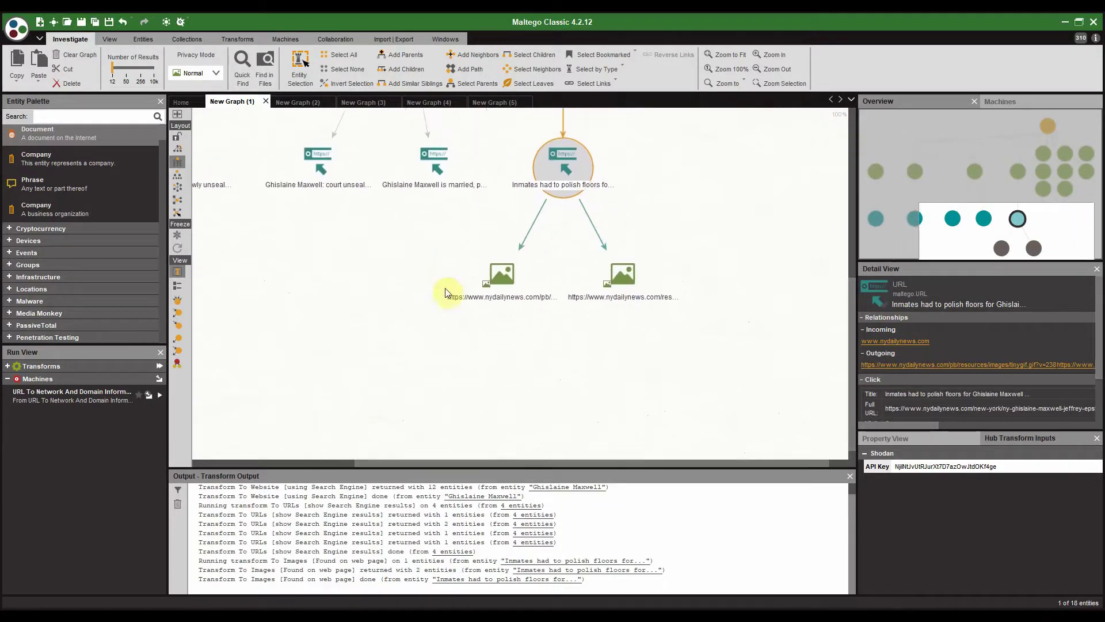
Step: Select the nydailynews.com/res… Image entity and inspect its picture up close
{"action": "left_click", "coordinate": [662, 287]}
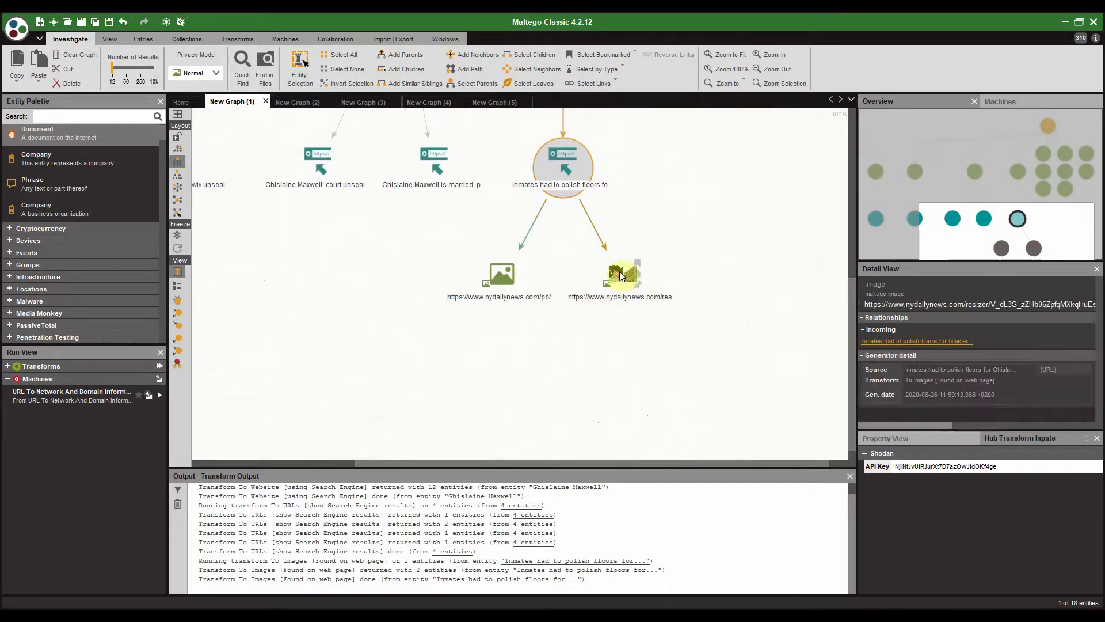
{"action": "scroll", "coordinate": [619, 276], "scroll_direction": "up", "scroll_amount": 6}
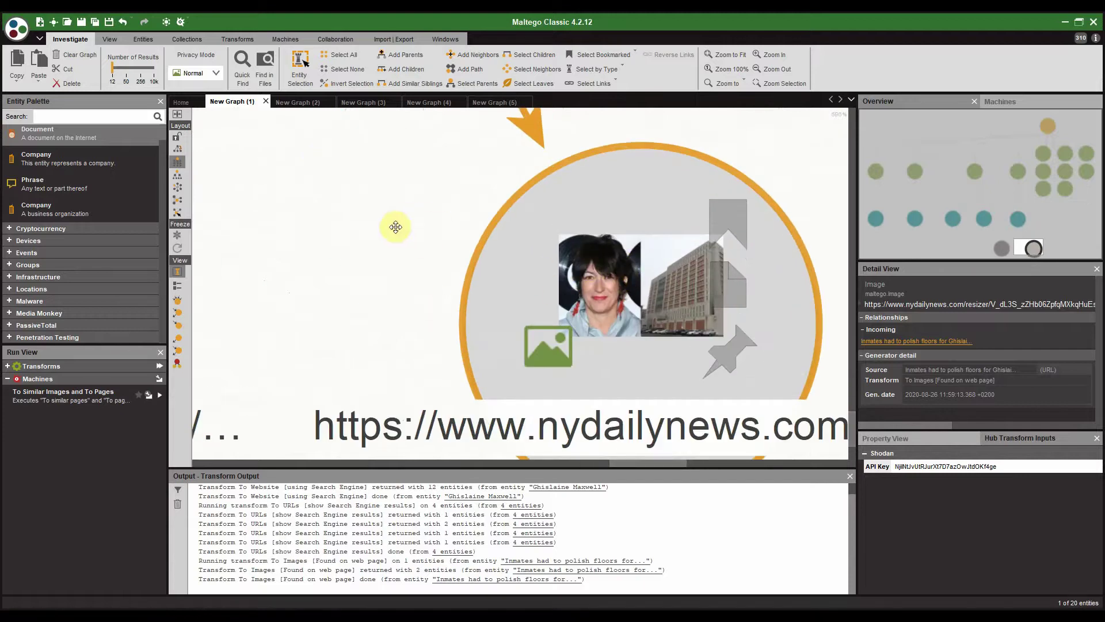
{"action": "scroll", "coordinate": [370, 192], "scroll_direction": "down", "scroll_amount": 4}
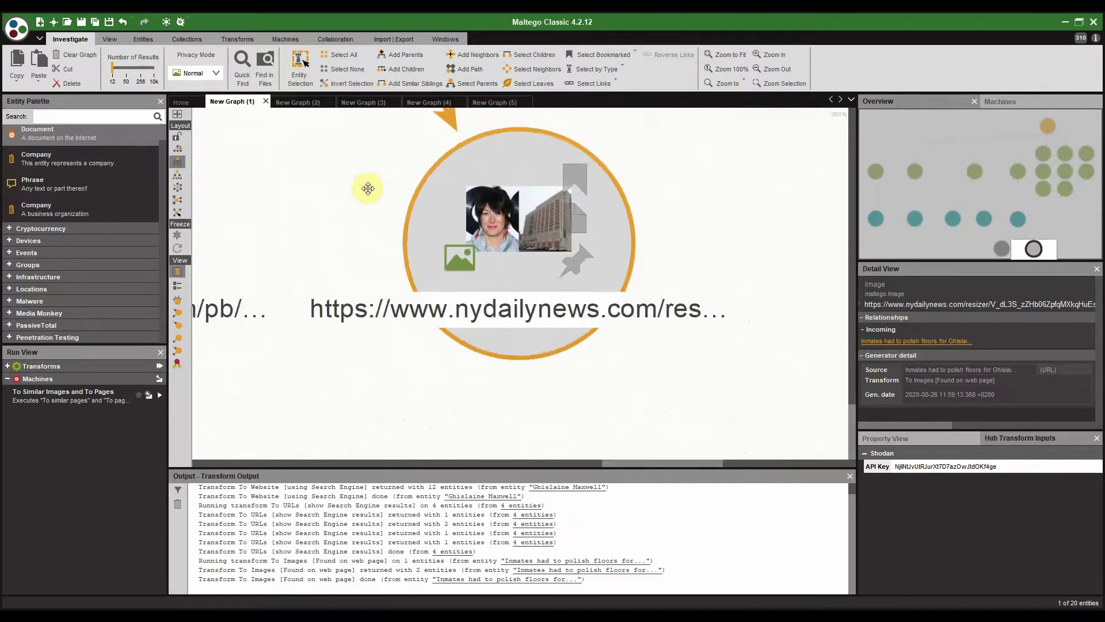
{"action": "scroll", "coordinate": [367, 188], "scroll_direction": "down", "scroll_amount": 1}
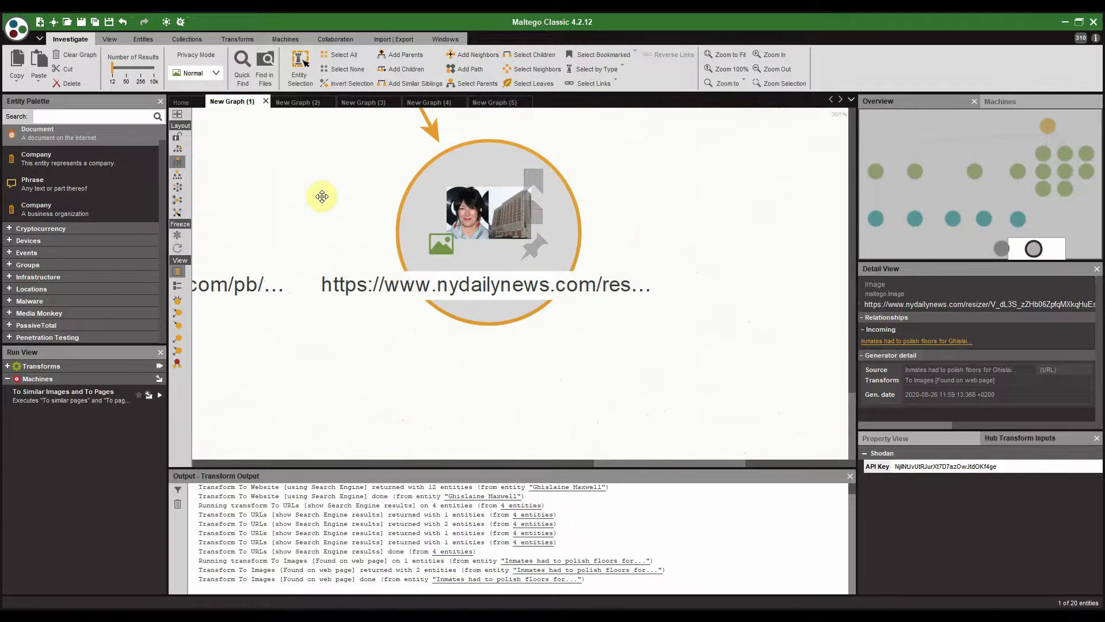
{"action": "scroll", "coordinate": [322, 197], "scroll_direction": "down", "scroll_amount": 3}
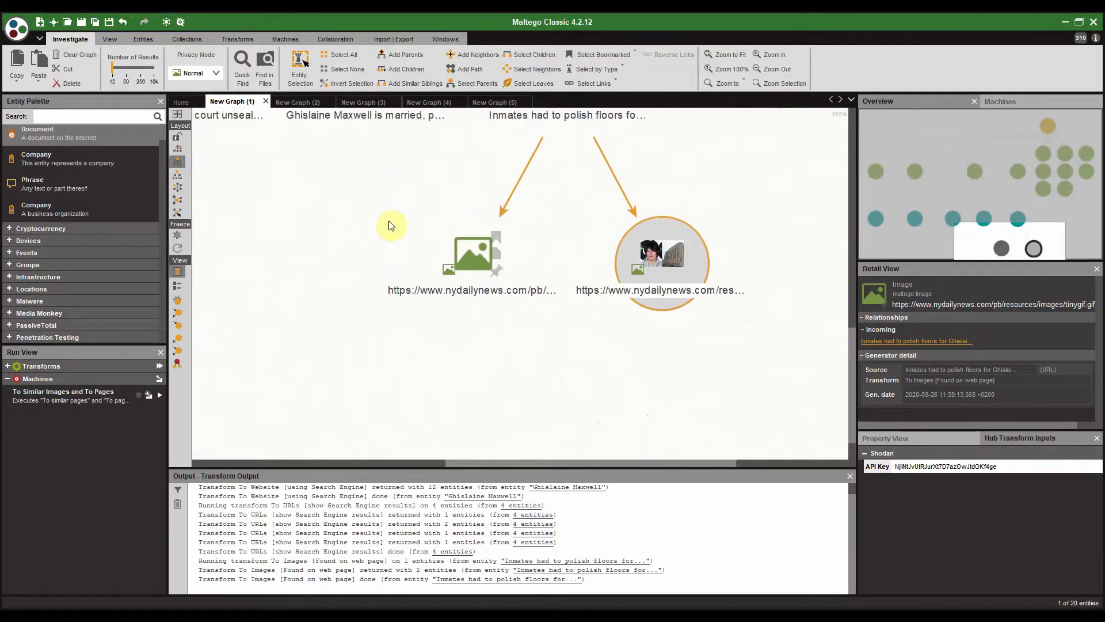
Step: Select the four URL entities beneath the Daily Mail, CNN and Guardian websites and run To Entities [IBM Watson] on them
{"action": "scroll", "coordinate": [389, 225], "scroll_direction": "down", "scroll_amount": 3}
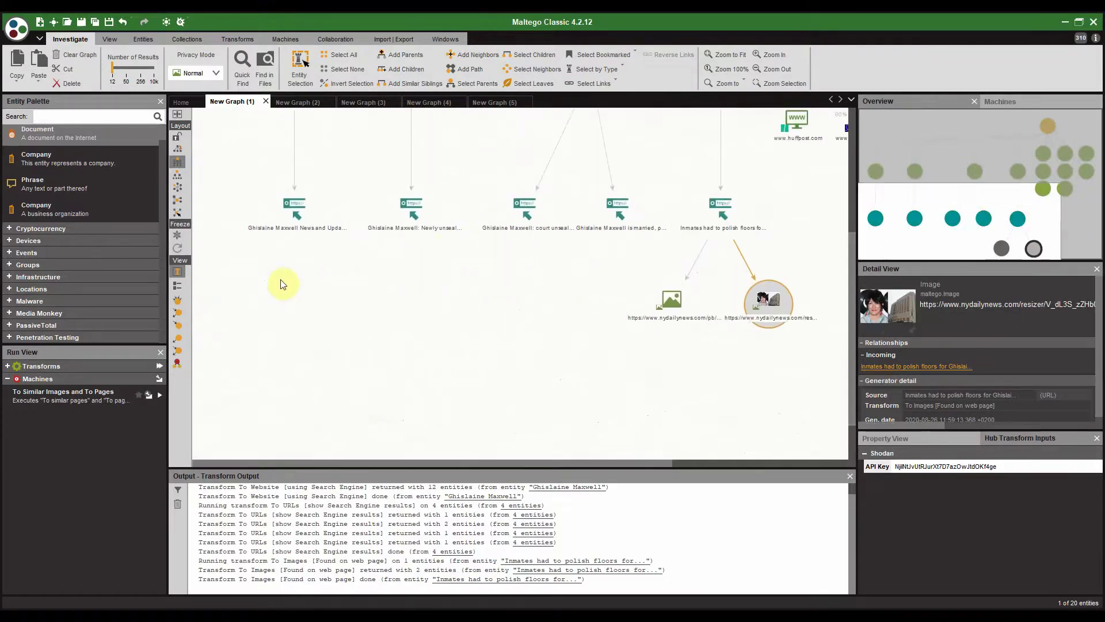
{"action": "left_click", "coordinate": [294, 208]}
{"action": "left_click", "coordinate": [408, 207], "text": "ctrl"}
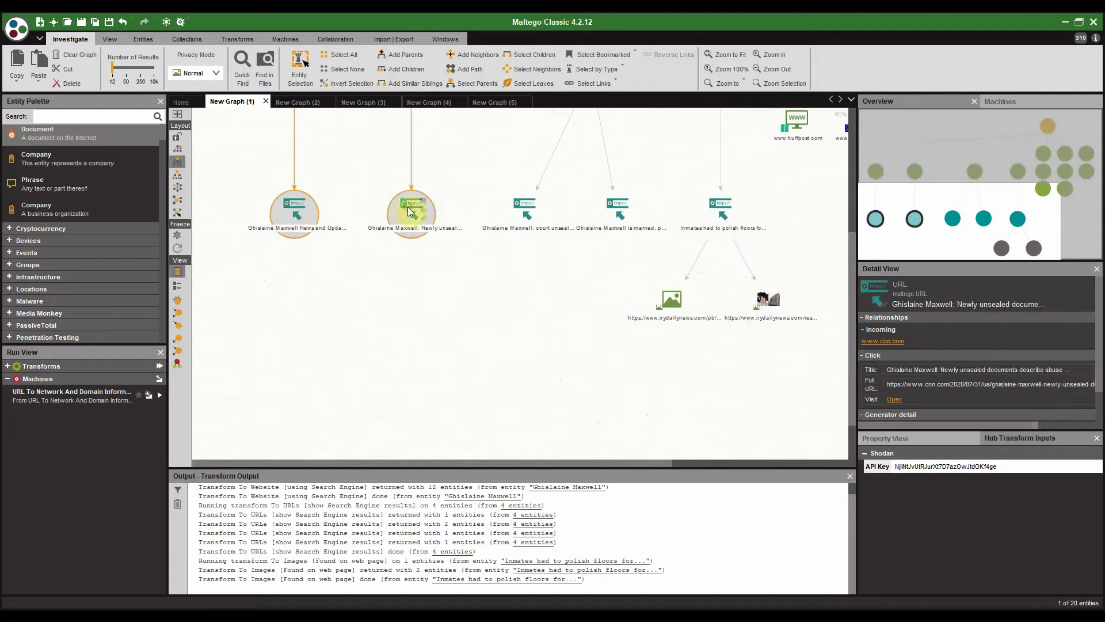
{"action": "left_click", "coordinate": [525, 214], "text": "ctrl"}
{"action": "left_click", "coordinate": [625, 220], "text": "ctrl"}
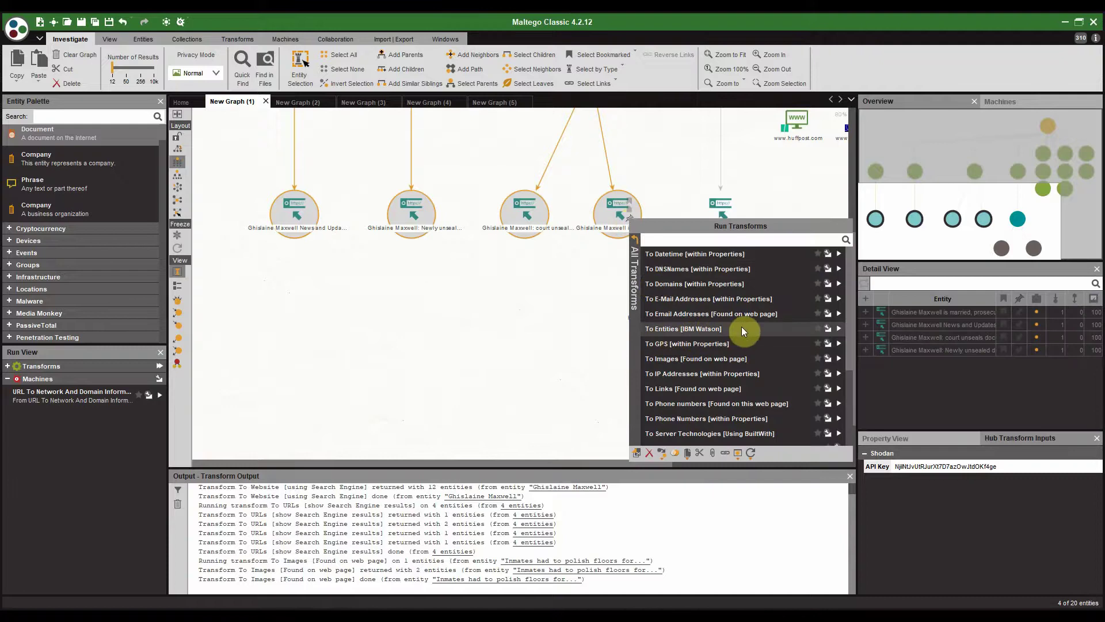
{"action": "left_click", "coordinate": [838, 328]}
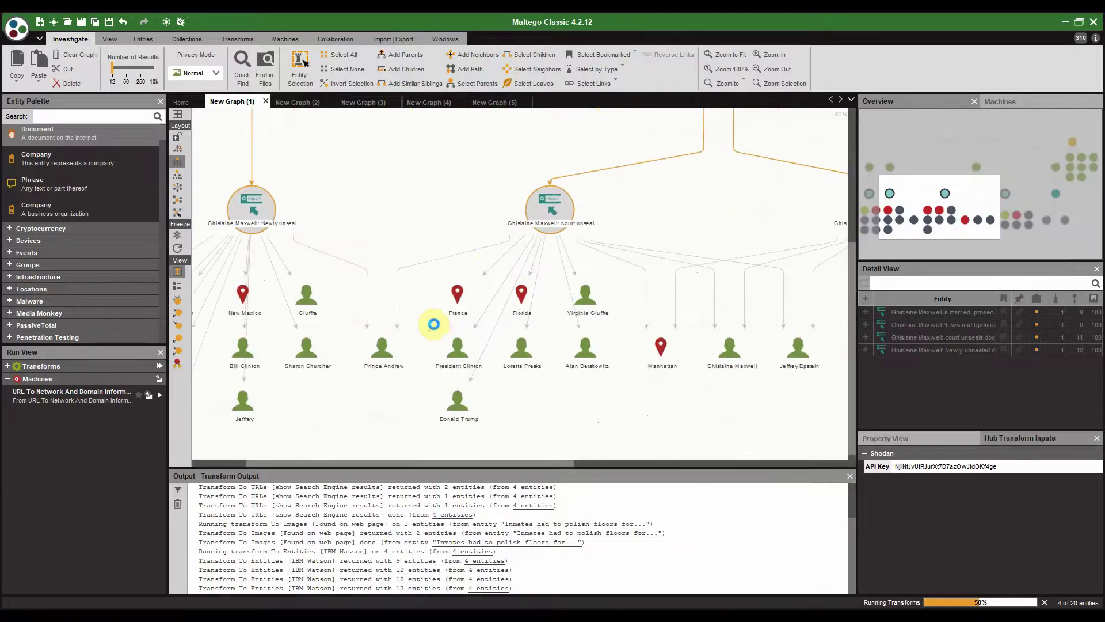
Step: Examine the people, places and companies extracted beneath the four URL entities, looking for those linked to more than one article
{"action": "left_click", "coordinate": [442, 258]}
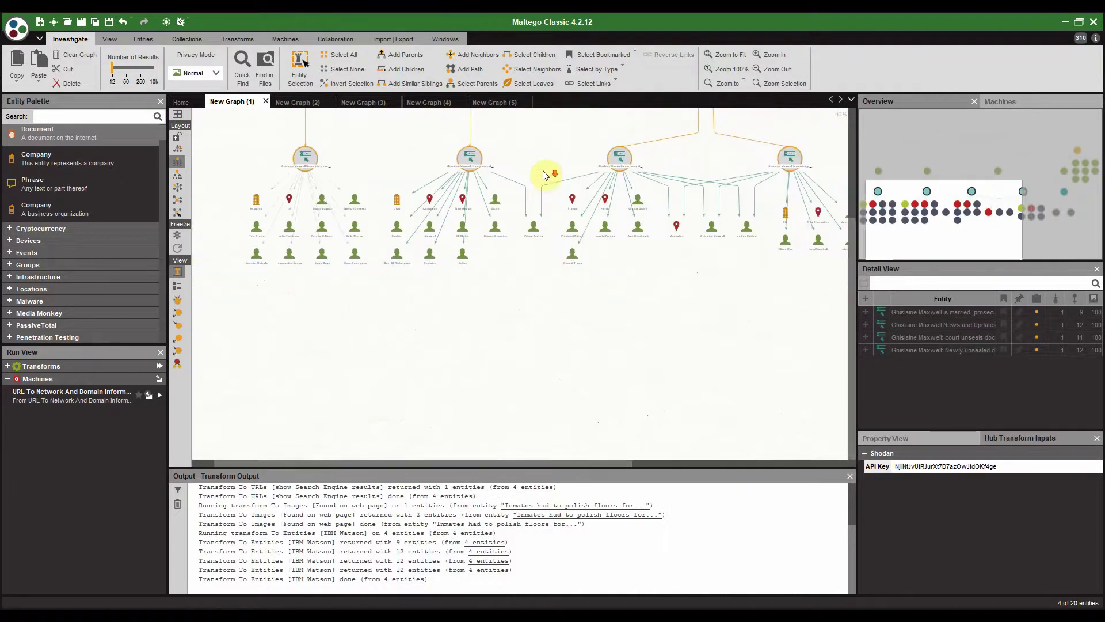
{"action": "left_click", "coordinate": [527, 228]}
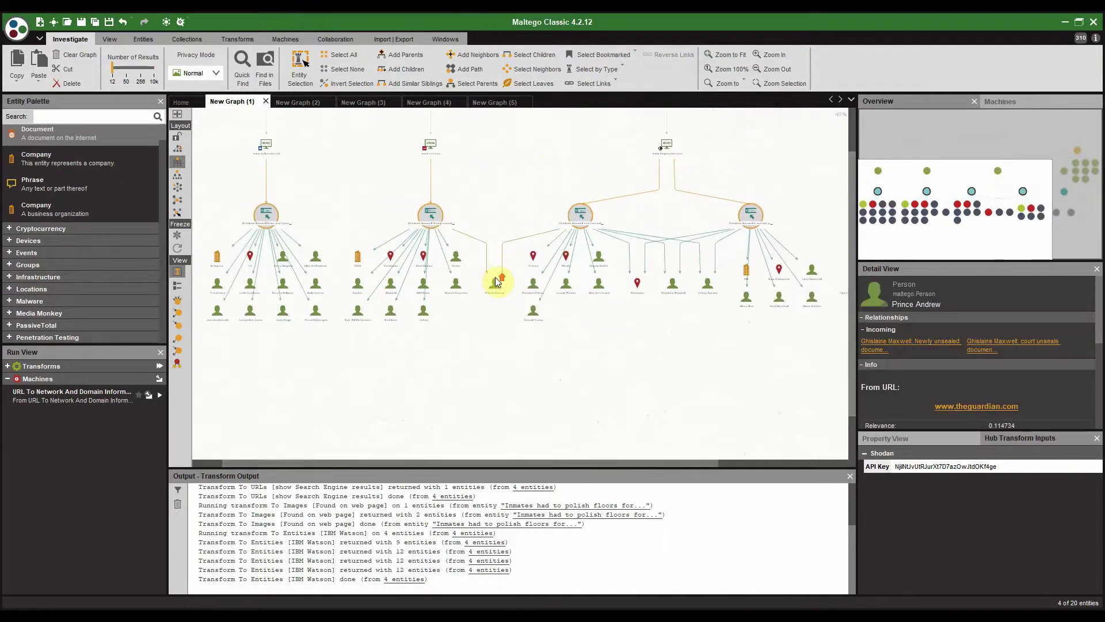
{"action": "scroll", "coordinate": [498, 282], "scroll_direction": "up", "scroll_amount": 5}
{"action": "left_click", "coordinate": [763, 343]}
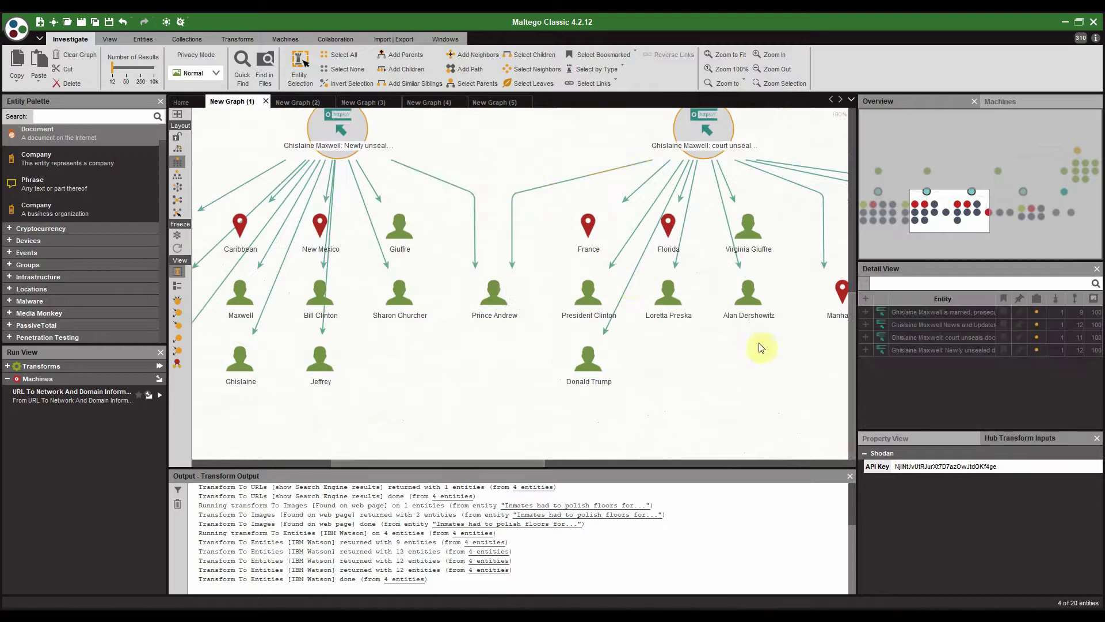
{"action": "left_click_drag", "start_coordinate": [761, 347], "coordinate": [630, 377]}
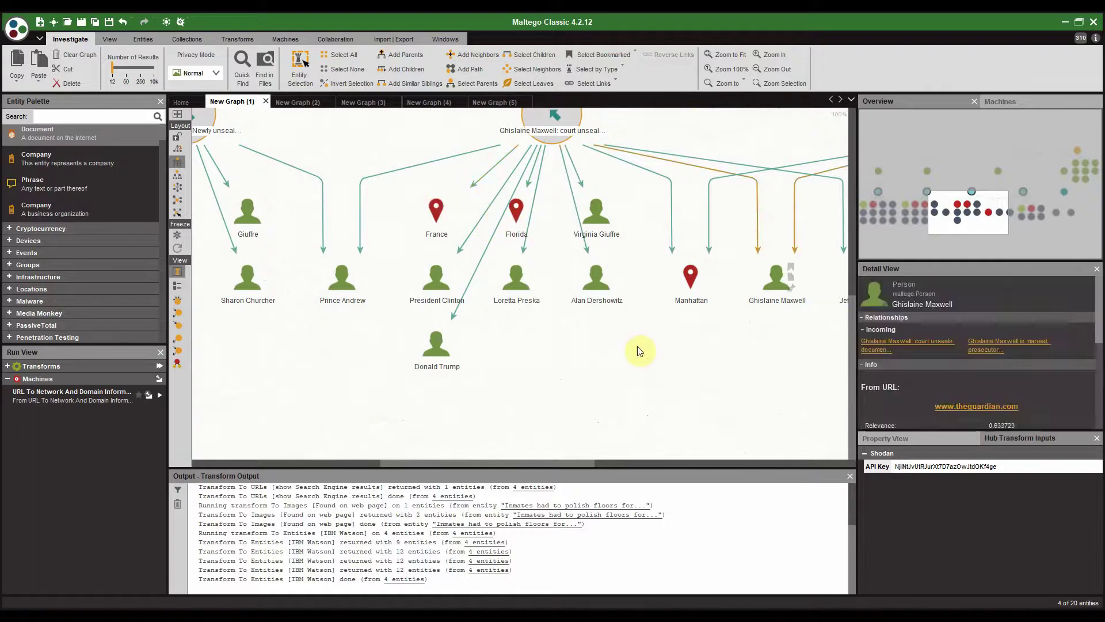
{"action": "left_click_drag", "start_coordinate": [637, 346], "coordinate": [723, 308]}
Step: Inspect the Prince Andrew, Bill Clinton, President Clinton, Ghislaine Maxwell and Jeffrey Epstein Person entities and their incoming links
{"action": "left_click", "coordinate": [434, 250]}
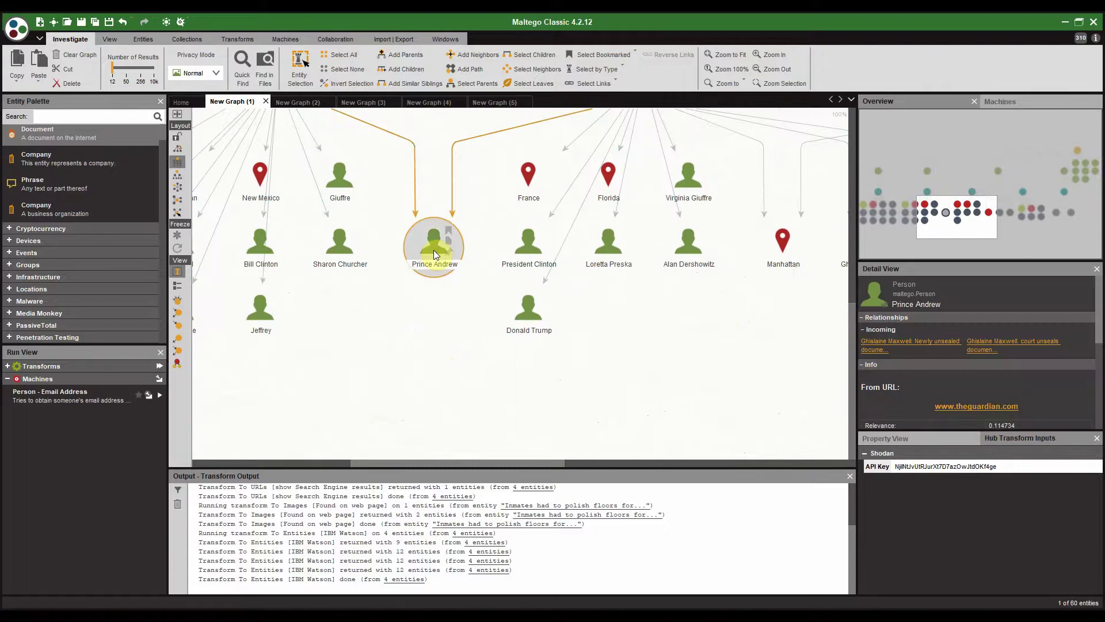
{"action": "left_click", "coordinate": [271, 246]}
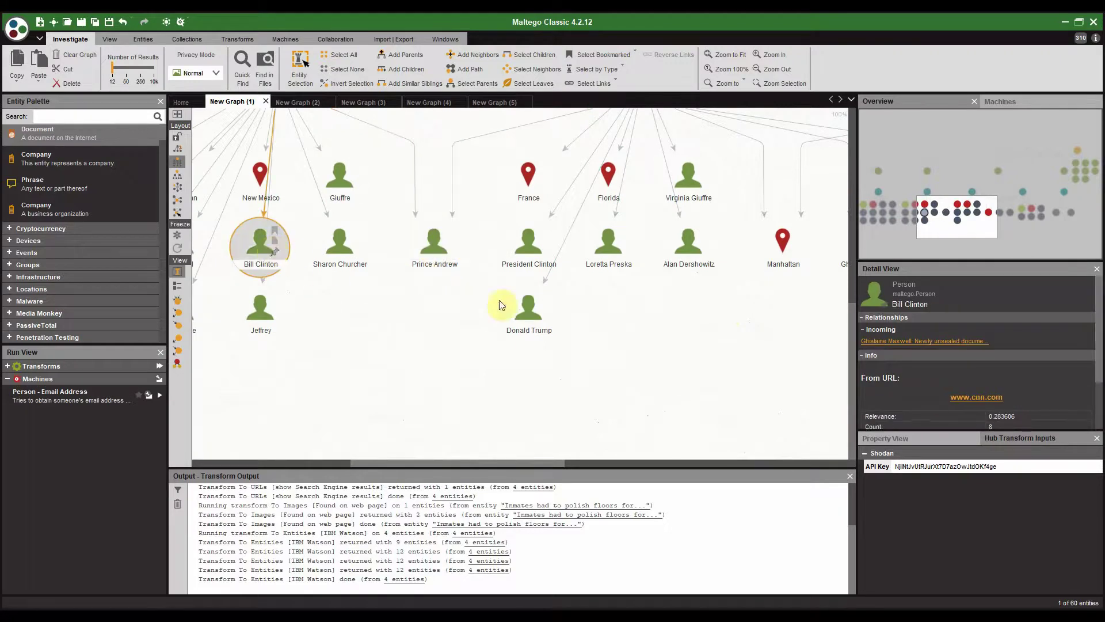
{"action": "left_click", "coordinate": [544, 251]}
{"action": "left_click_drag", "start_coordinate": [668, 292], "coordinate": [422, 303]}
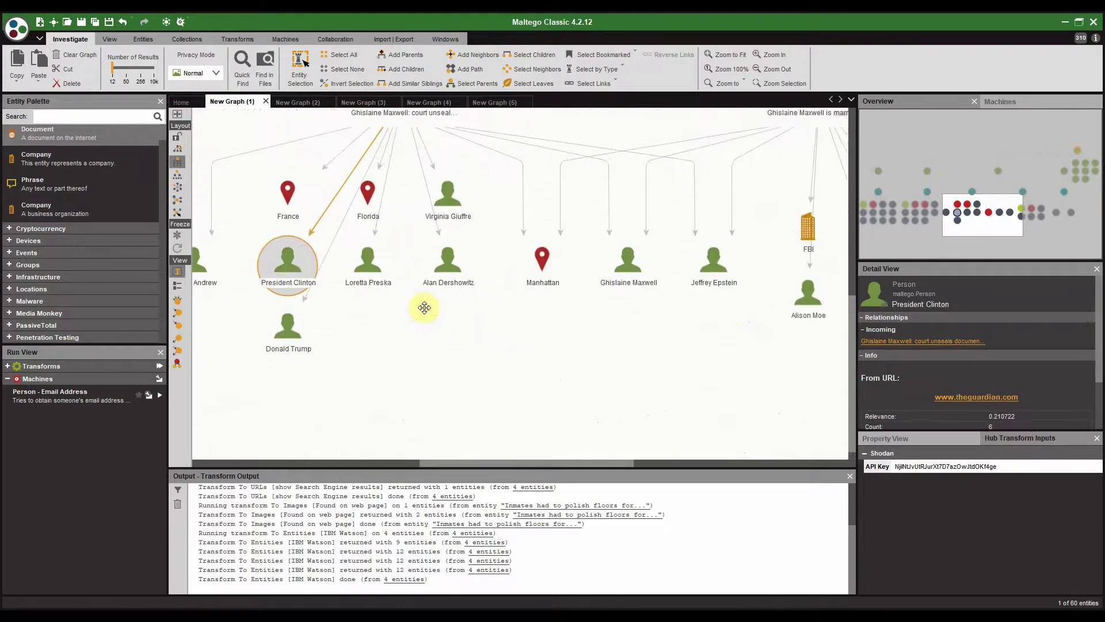
{"action": "left_click", "coordinate": [614, 271]}
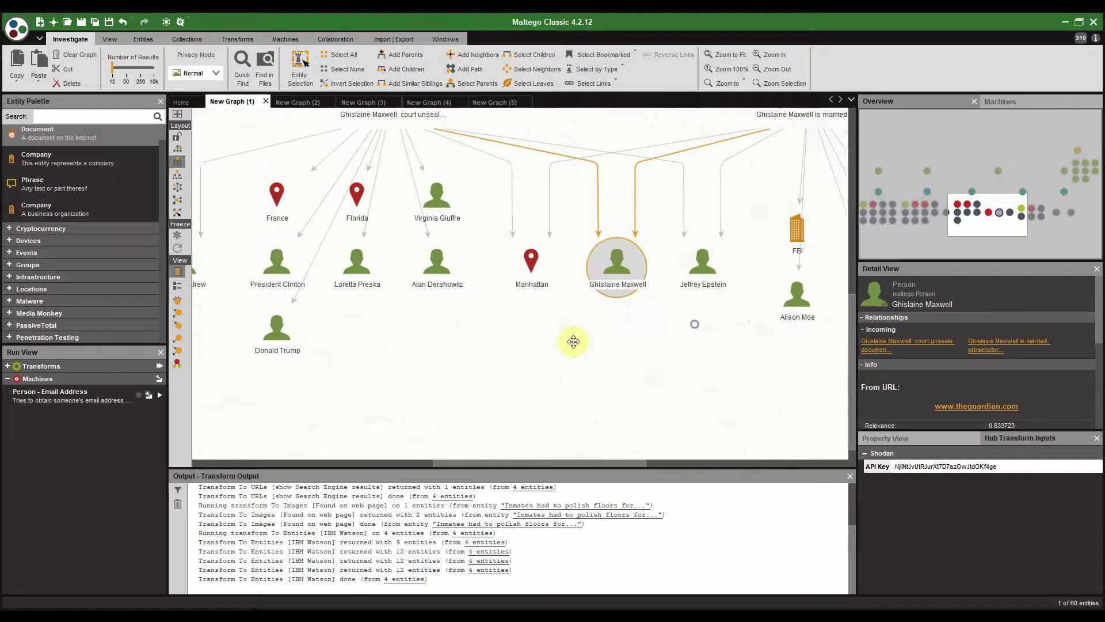
{"action": "left_click_drag", "start_coordinate": [573, 340], "coordinate": [450, 358]}
{"action": "left_click", "coordinate": [586, 288]}
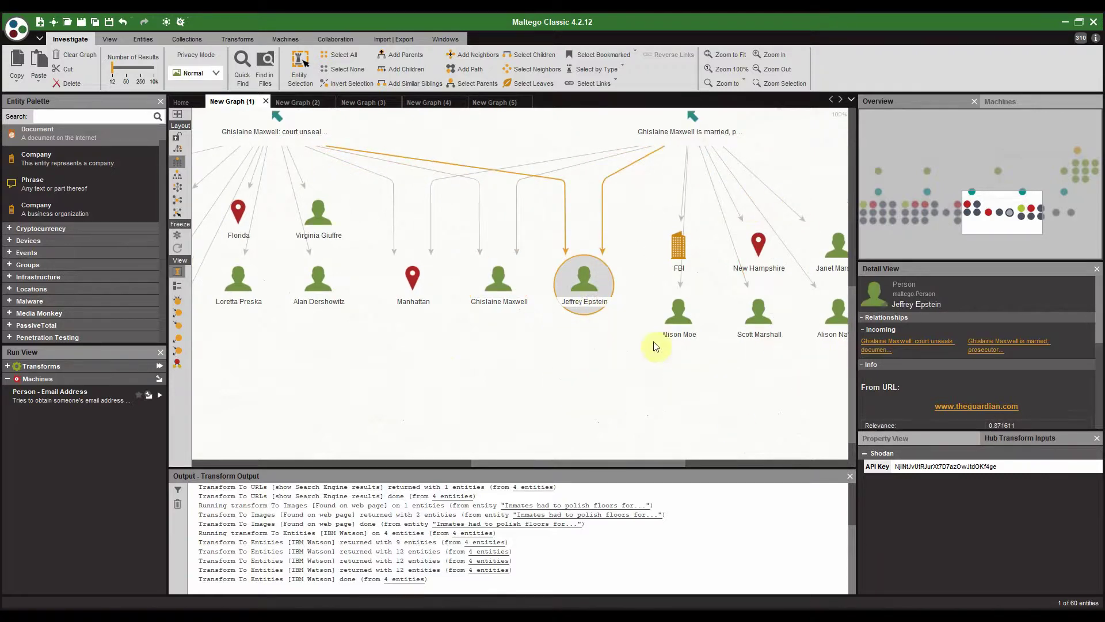
{"action": "left_click_drag", "start_coordinate": [658, 347], "coordinate": [580, 352]}
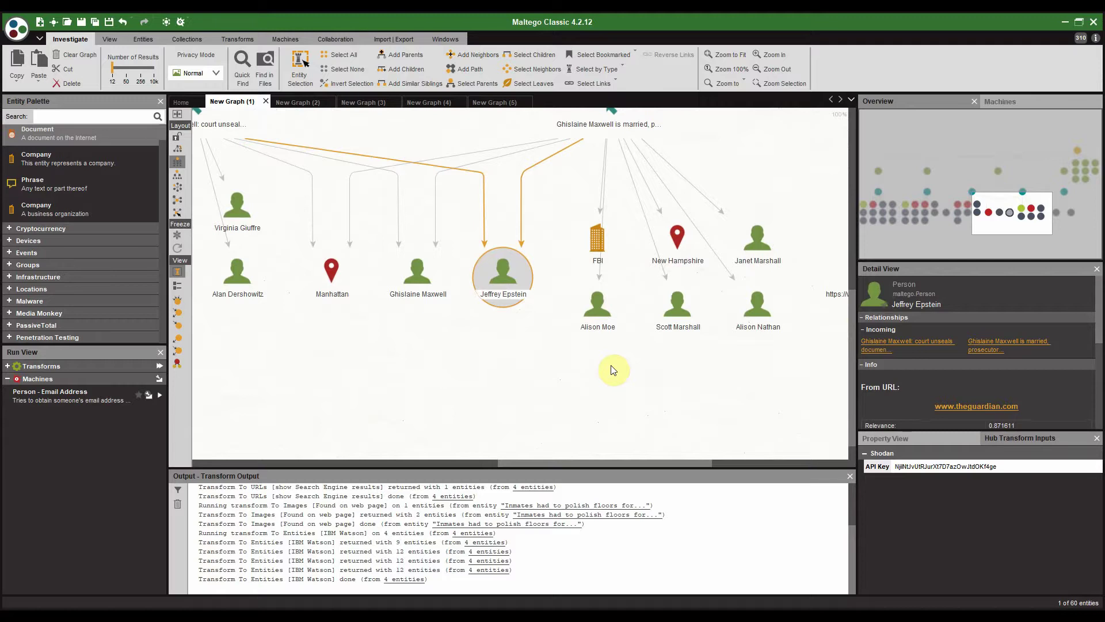
Step: Run the OCCRP transform [Aleph] Lookup in Company registries on the Ghislaine Maxwell Person entity, keeping the preselected registries
{"action": "left_click", "coordinate": [419, 276]}
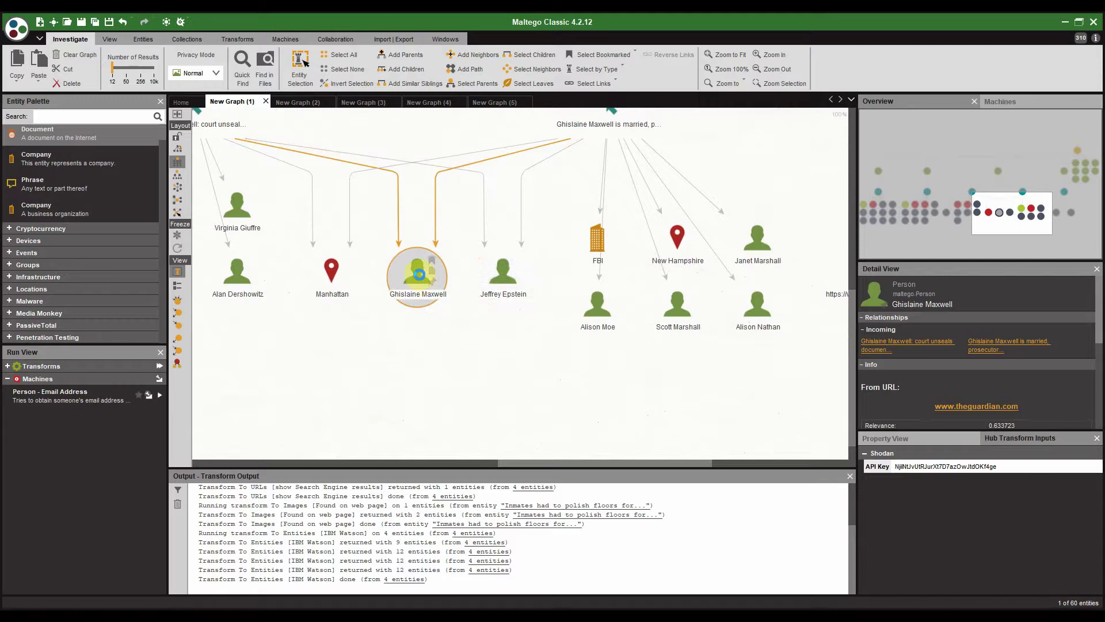
{"action": "right_click", "coordinate": [419, 274]}
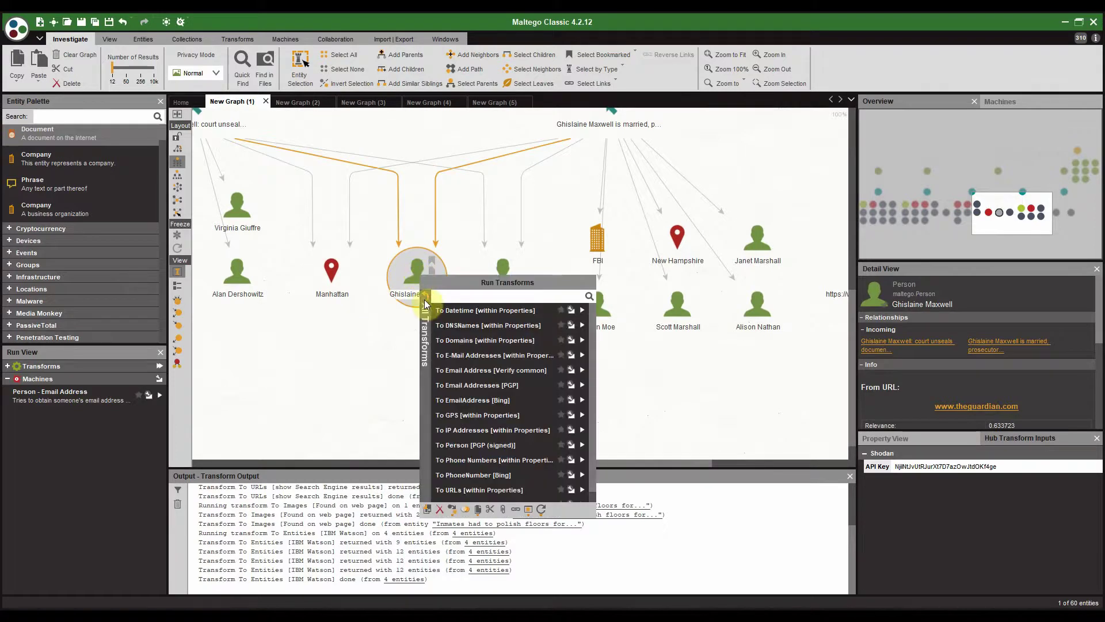
{"action": "left_click", "coordinate": [424, 299]}
{"action": "left_click", "coordinate": [424, 298]}
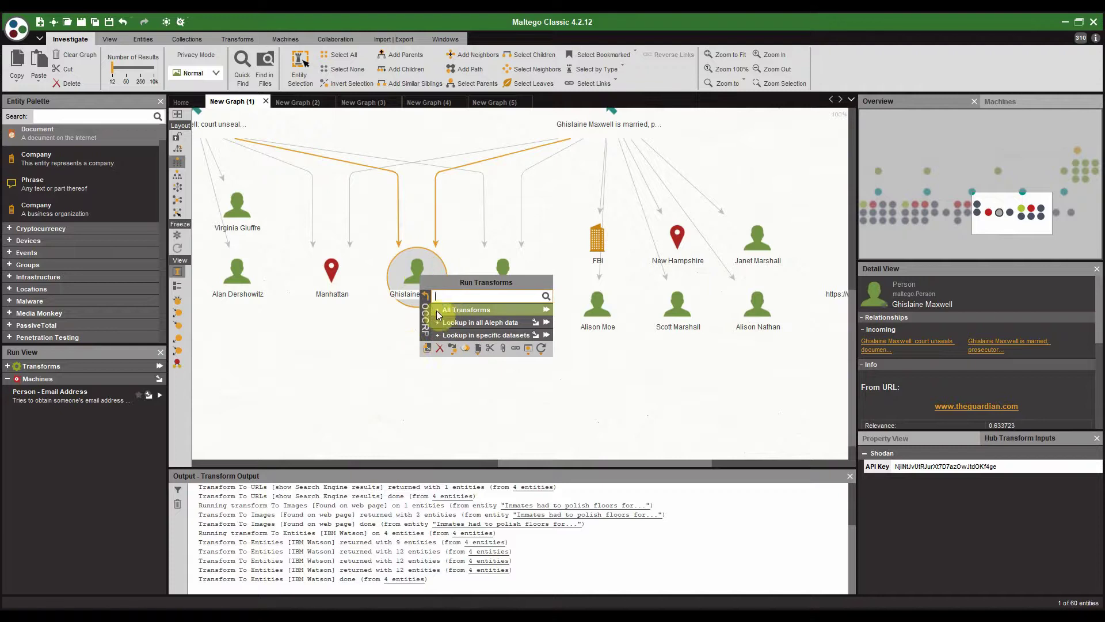
{"action": "left_click", "coordinate": [437, 309]}
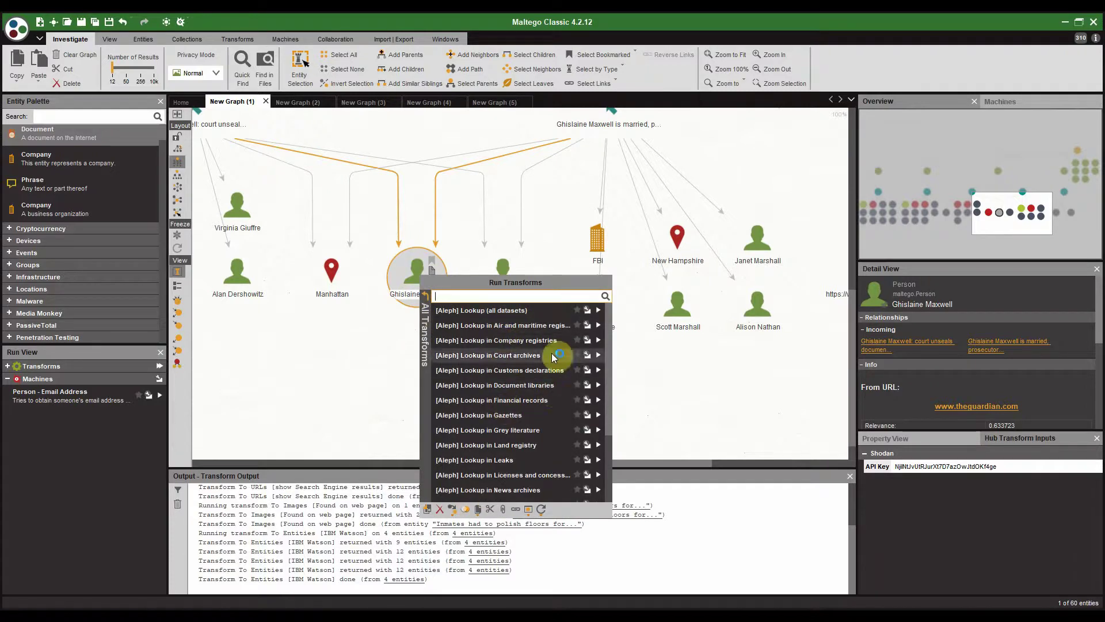
{"action": "scroll", "coordinate": [541, 451], "scroll_direction": "down", "scroll_amount": 2}
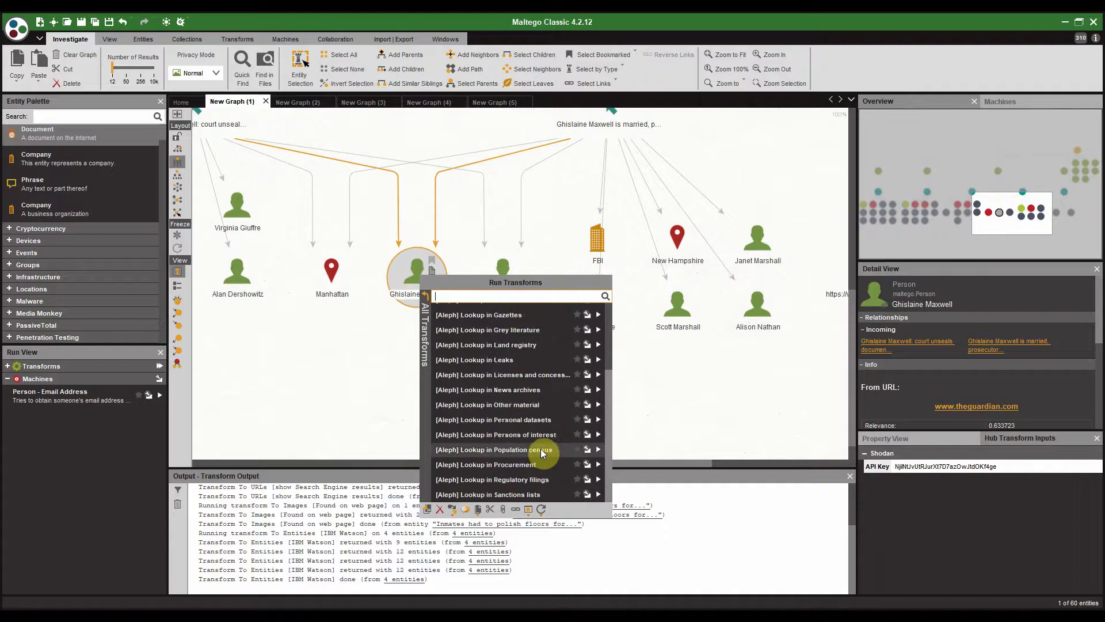
{"action": "scroll", "coordinate": [541, 451], "scroll_direction": "up", "scroll_amount": 2}
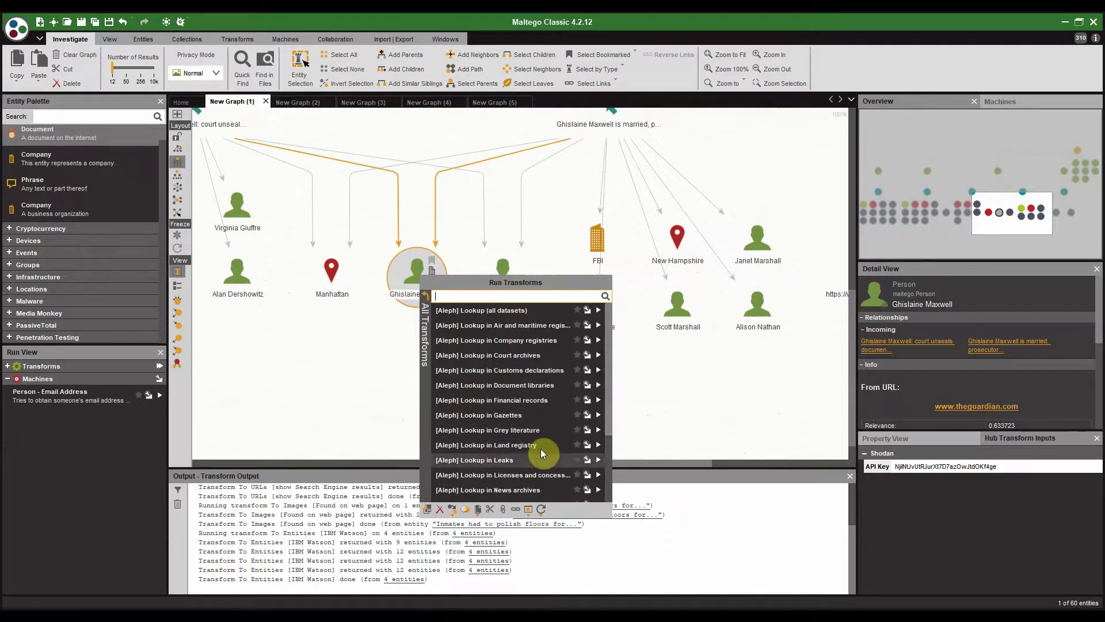
{"action": "left_click", "coordinate": [597, 340]}
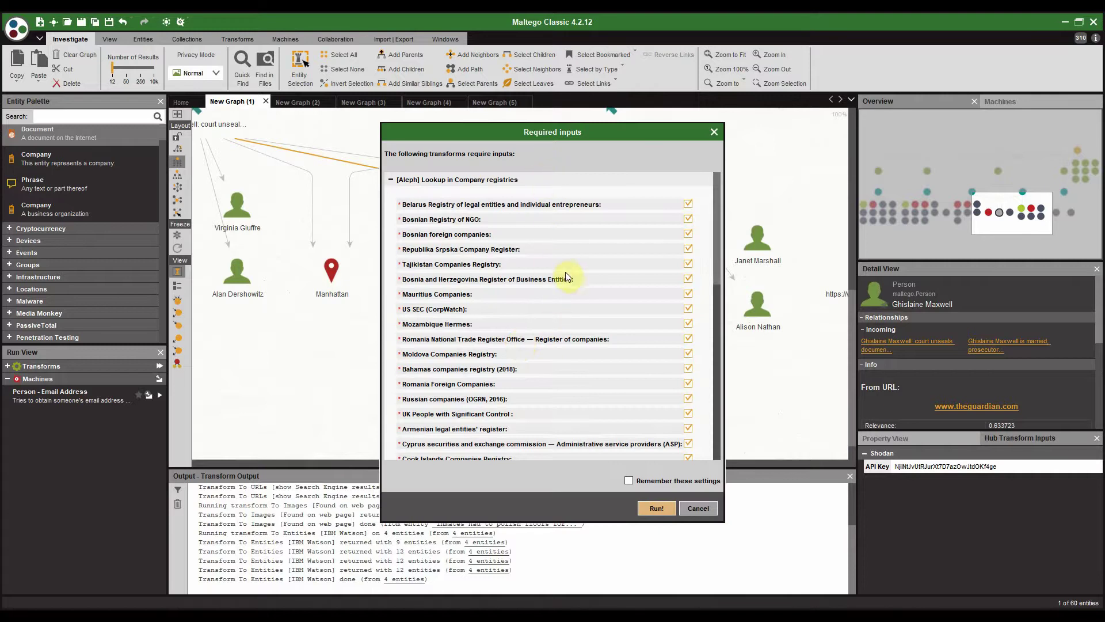
{"action": "scroll", "coordinate": [566, 274], "scroll_direction": "down", "scroll_amount": 2}
{"action": "scroll", "coordinate": [566, 268], "scroll_direction": "down", "scroll_amount": 7}
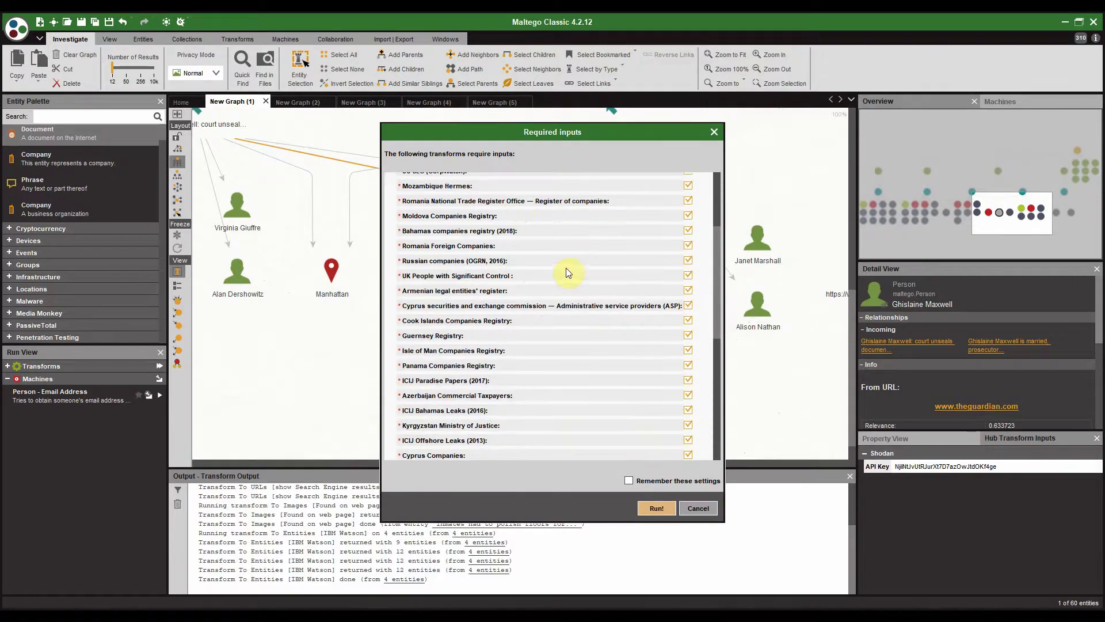
{"action": "scroll", "coordinate": [571, 224], "scroll_direction": "down", "scroll_amount": 4}
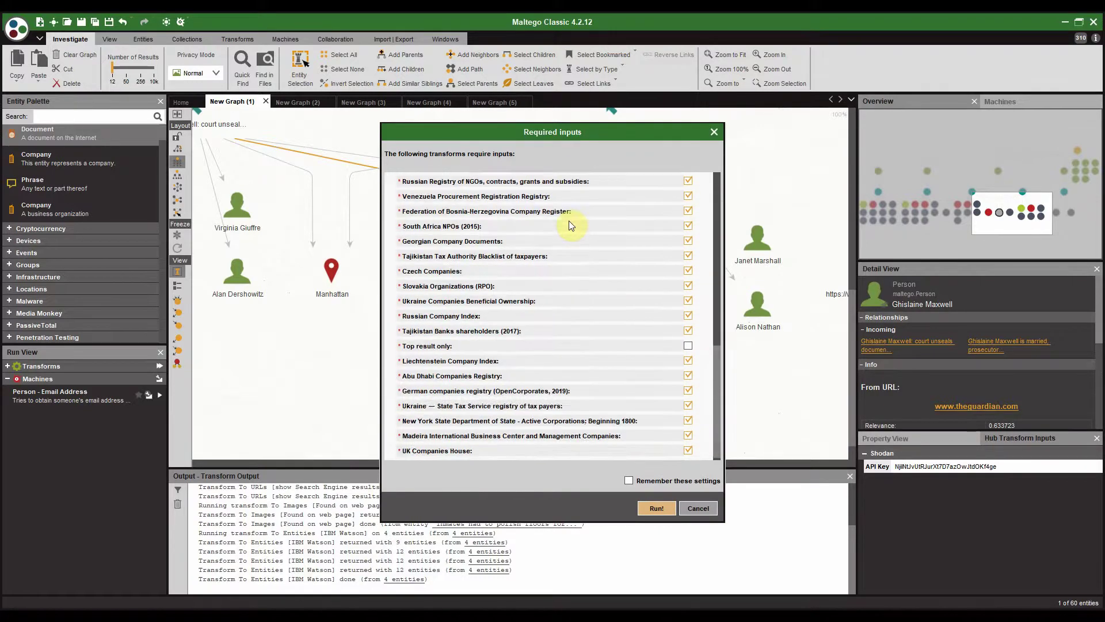
{"action": "left_click", "coordinate": [657, 509]}
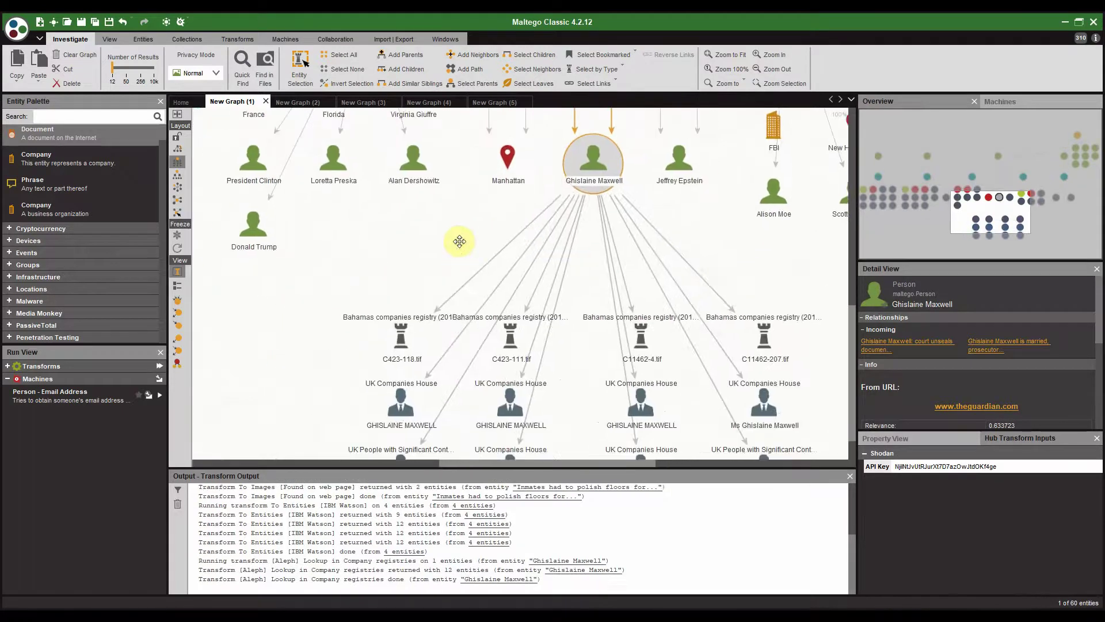
Step: Examine the UK Companies House person records beneath the Ghislaine Maxwell entity, comparing the name variants
{"action": "left_click", "coordinate": [407, 257]}
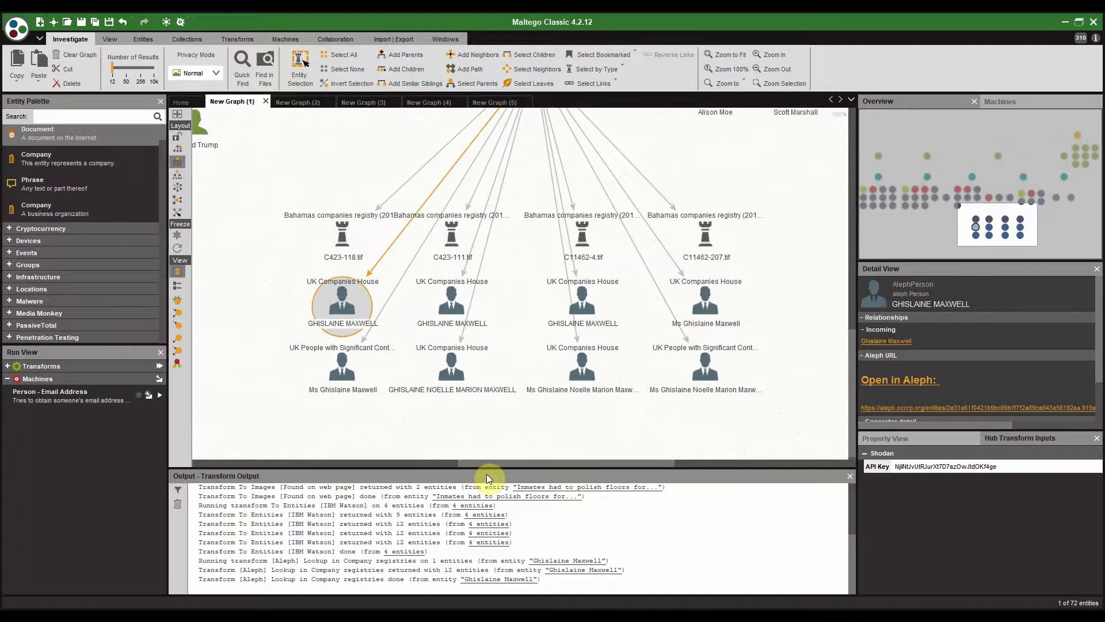
{"action": "left_click", "coordinate": [432, 396]}
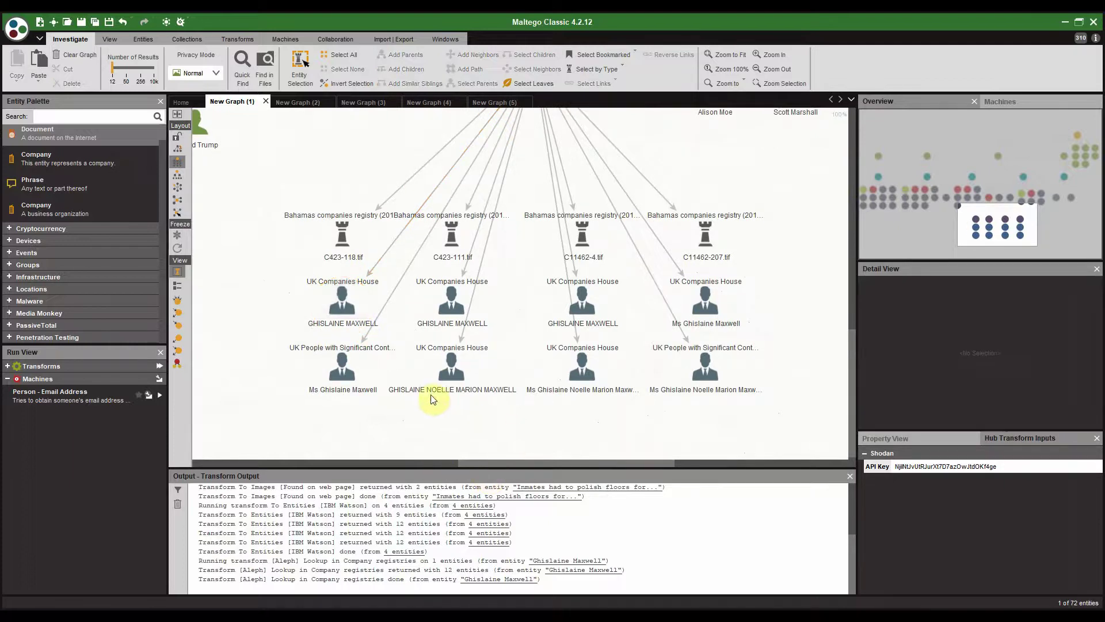
{"action": "left_click", "coordinate": [431, 389]}
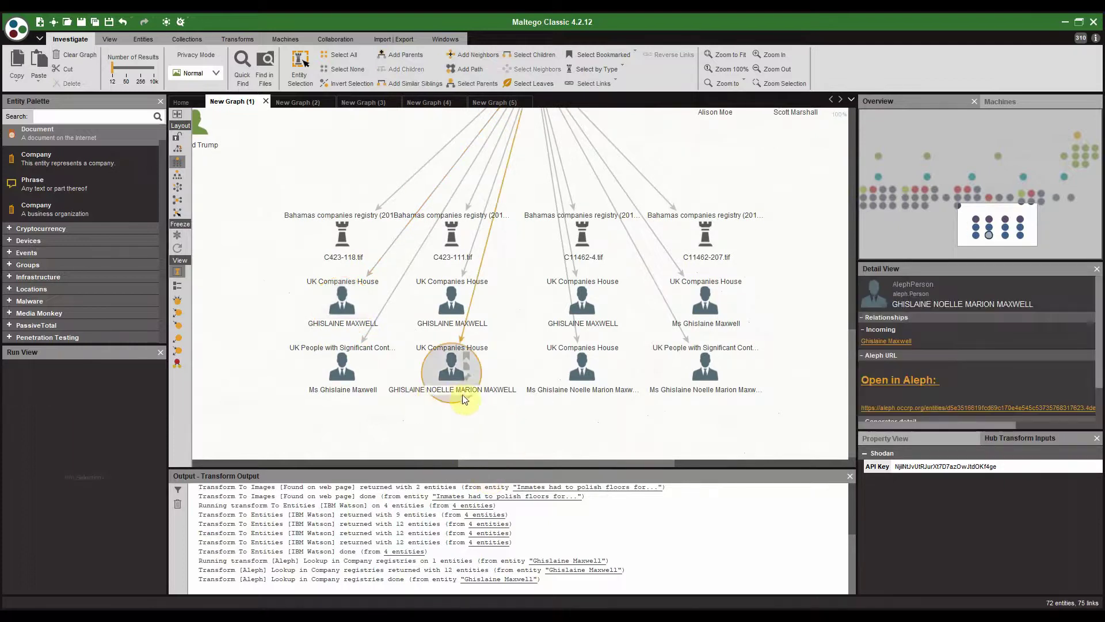
{"action": "left_click", "coordinate": [577, 400]}
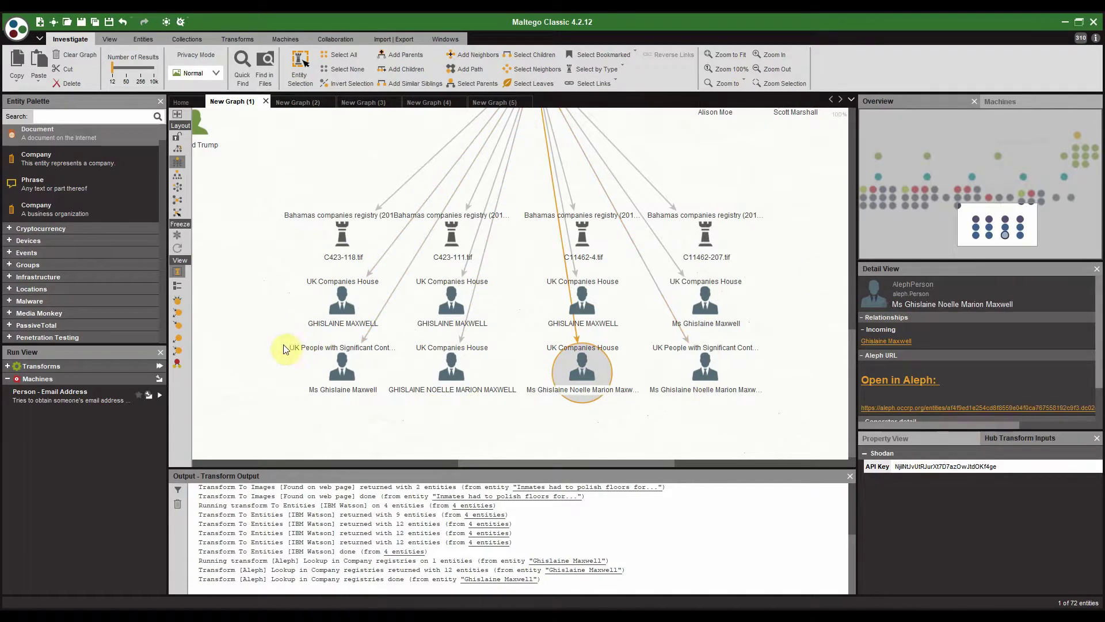
Step: Select all eight AlephPerson entities in the two rows below the Bahamas registry documents and run [Aleph] all Relationships on them
{"action": "left_click", "coordinate": [253, 282]}
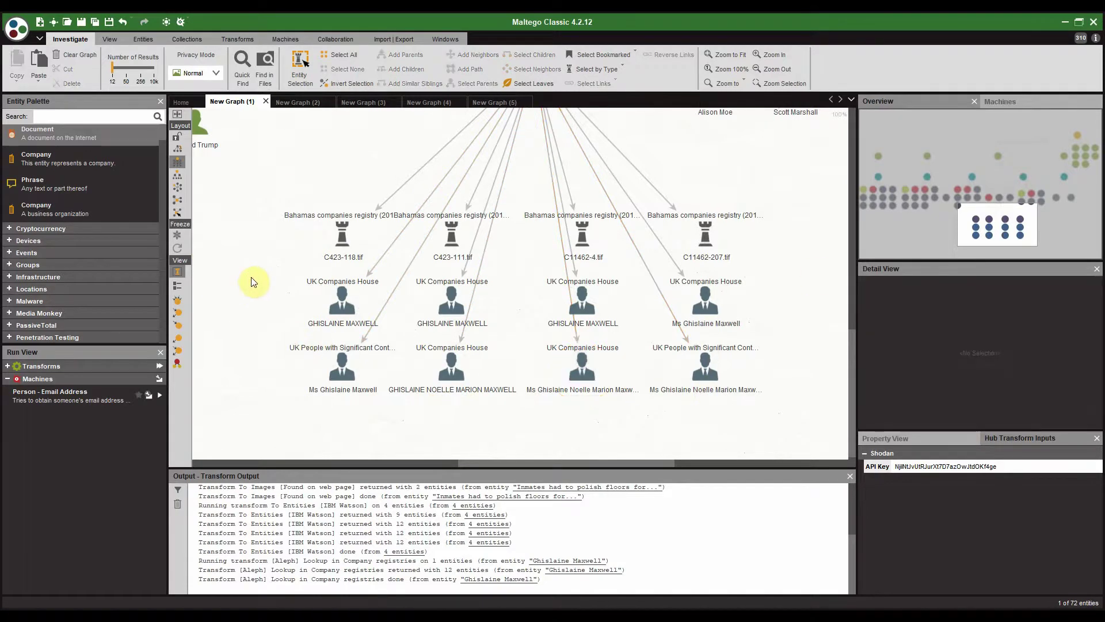
{"action": "left_click_drag", "start_coordinate": [259, 278], "coordinate": [820, 409]}
{"action": "left_click", "coordinate": [628, 295]}
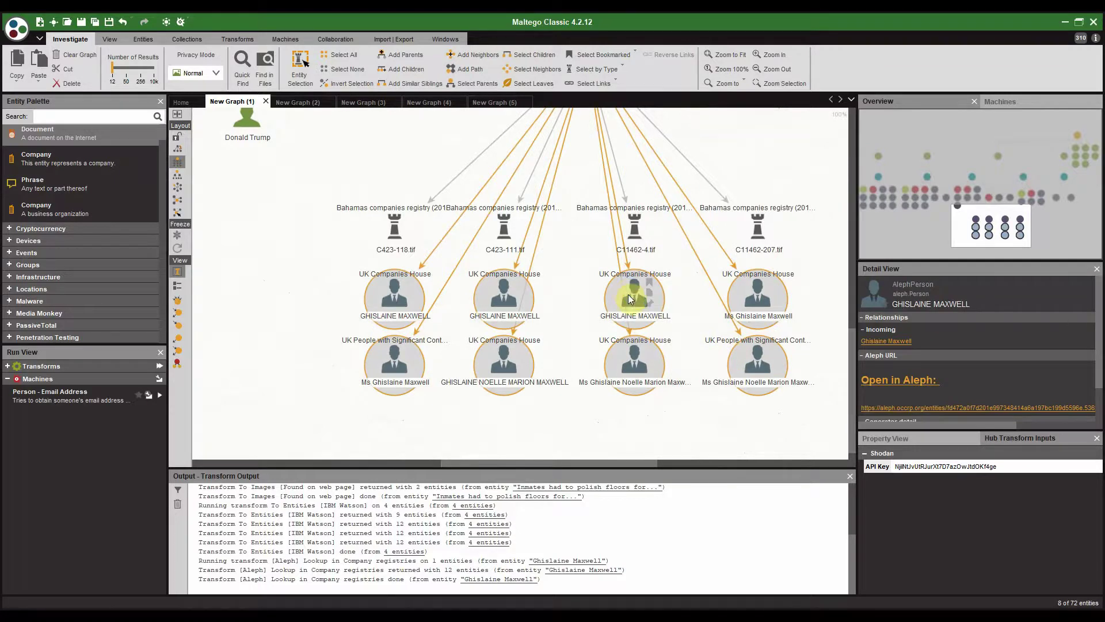
{"action": "right_click", "coordinate": [628, 296]}
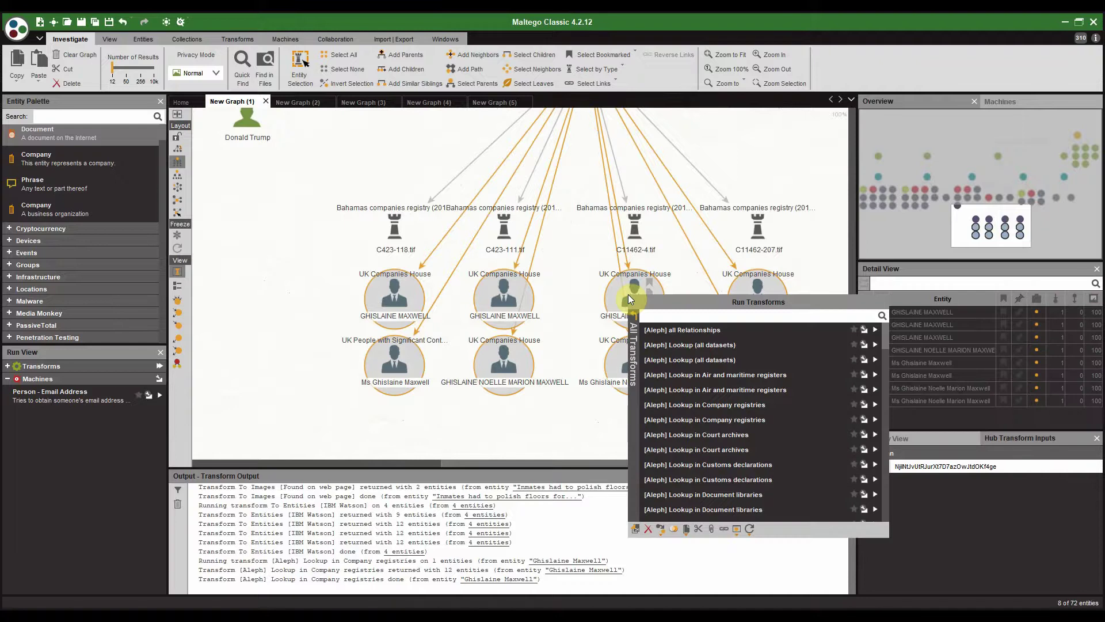
{"action": "left_click", "coordinate": [760, 305]}
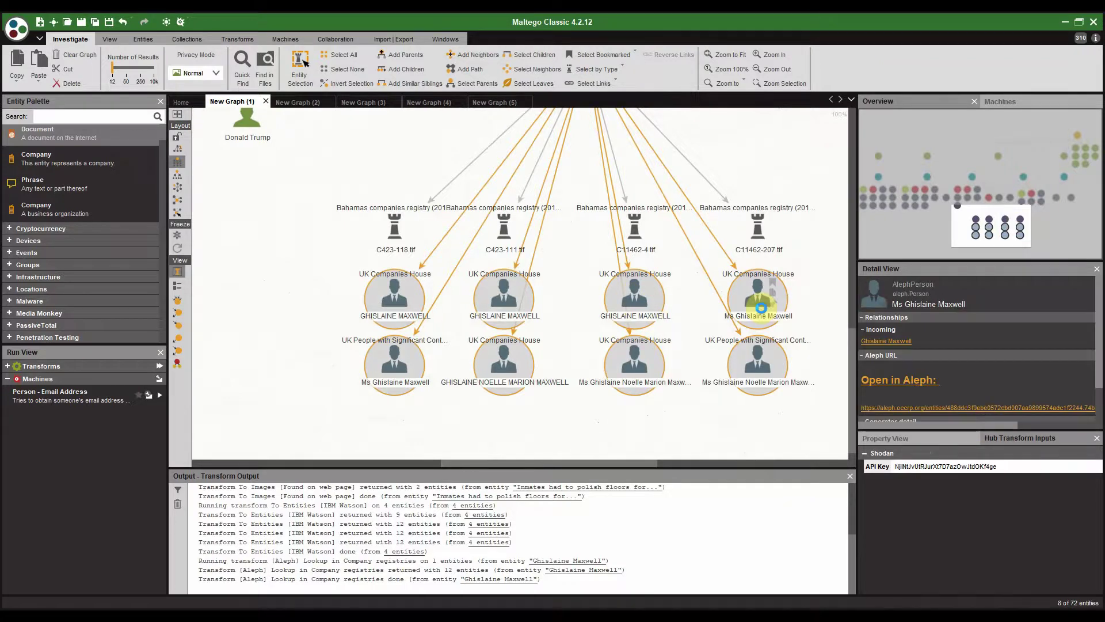
{"action": "right_click", "coordinate": [761, 306]}
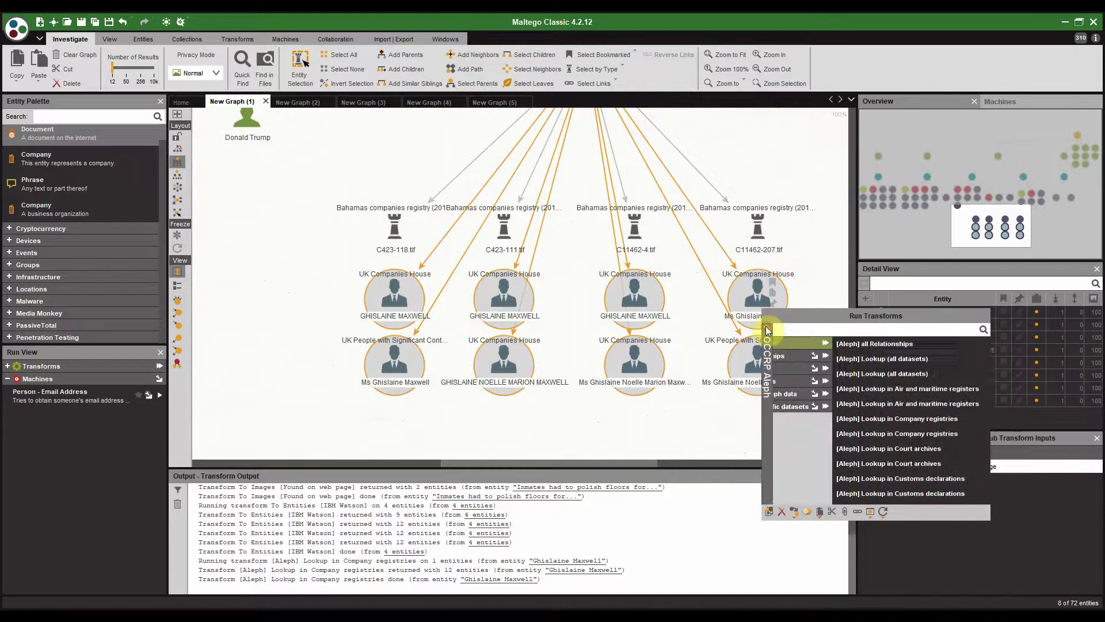
{"action": "left_click", "coordinate": [820, 357]}
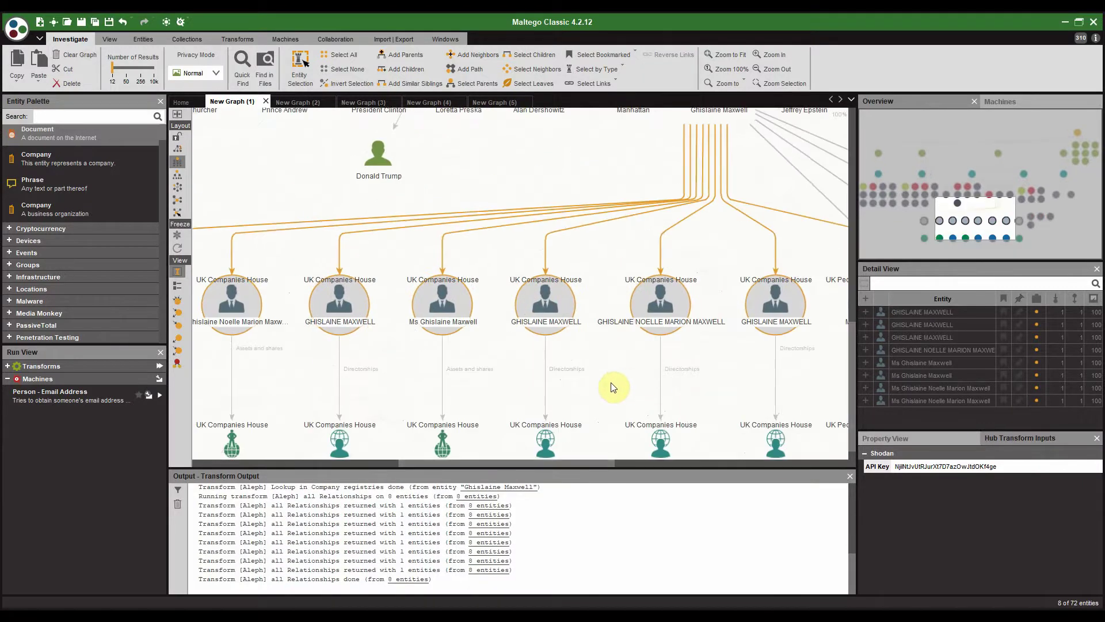
Step: Select all eight Ownership and director entities beneath the AlephPerson row and run the first listed [Aleph] all Relationships transform
{"action": "scroll", "coordinate": [610, 382], "scroll_direction": "down", "scroll_amount": 3}
{"action": "left_click", "coordinate": [416, 412]}
{"action": "scroll", "coordinate": [411, 416], "scroll_direction": "up", "scroll_amount": 5}
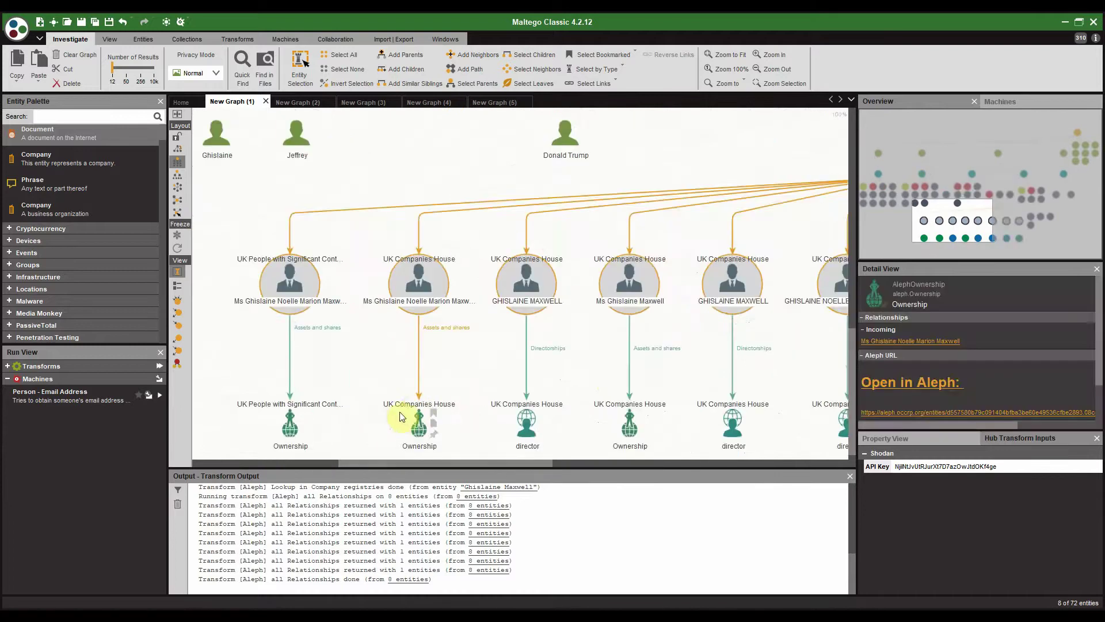
{"action": "left_click", "coordinate": [731, 409]}
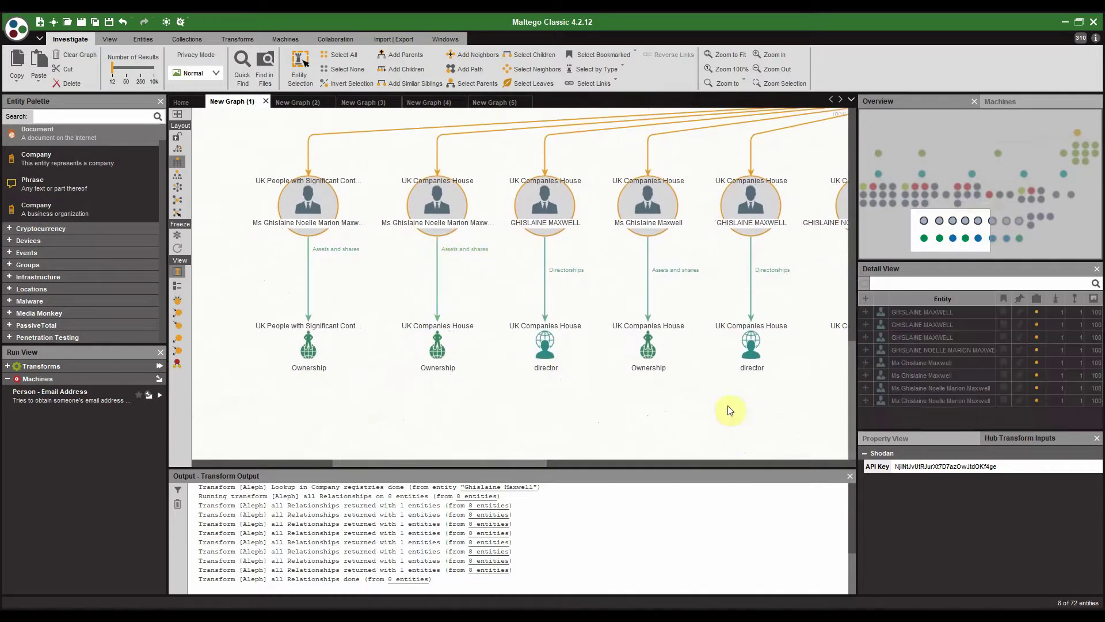
{"action": "left_click_drag", "start_coordinate": [731, 409], "coordinate": [543, 388]}
{"action": "scroll", "coordinate": [651, 385], "scroll_direction": "down", "scroll_amount": 6}
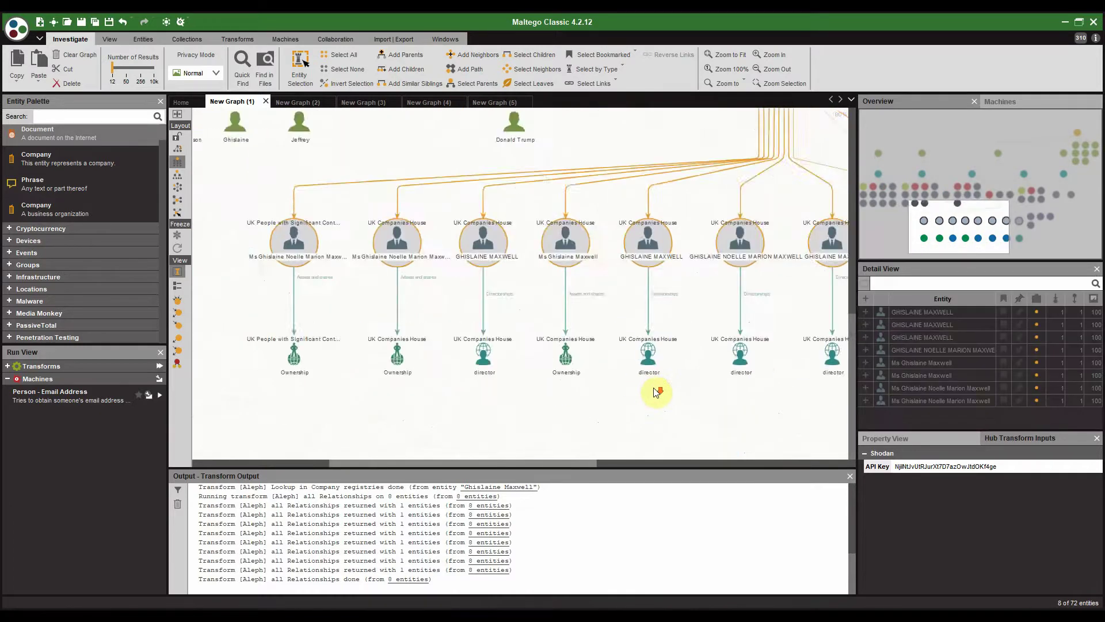
{"action": "left_click", "coordinate": [345, 365]}
{"action": "left_click_drag", "start_coordinate": [345, 365], "coordinate": [713, 382]}
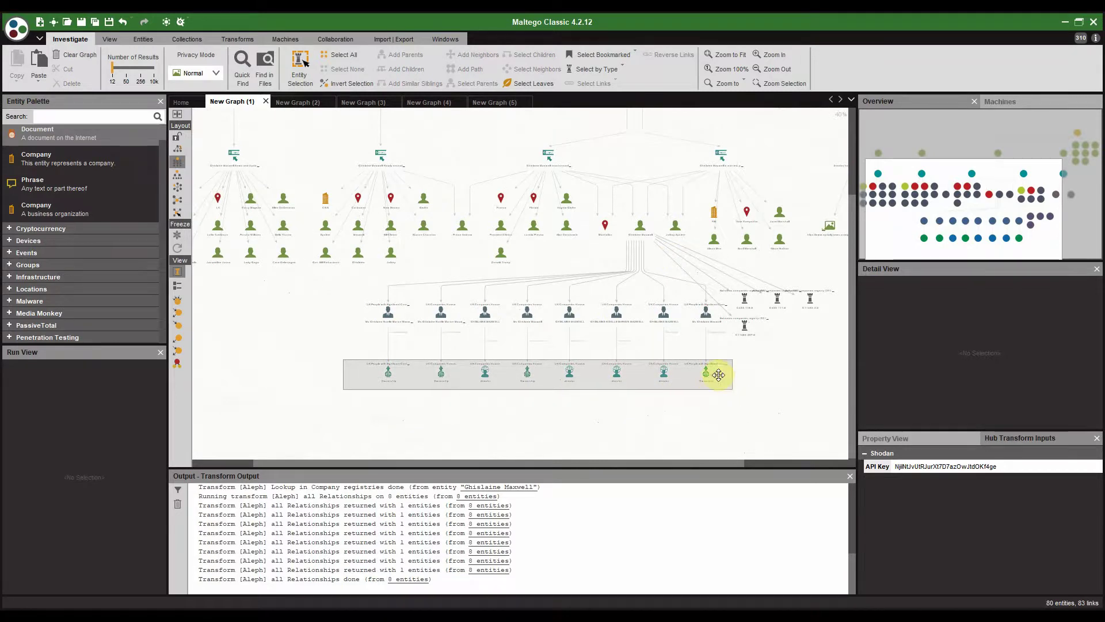
{"action": "scroll", "coordinate": [713, 381], "scroll_direction": "up", "scroll_amount": 1}
{"action": "left_click", "coordinate": [567, 407]}
{"action": "left_click", "coordinate": [654, 370]}
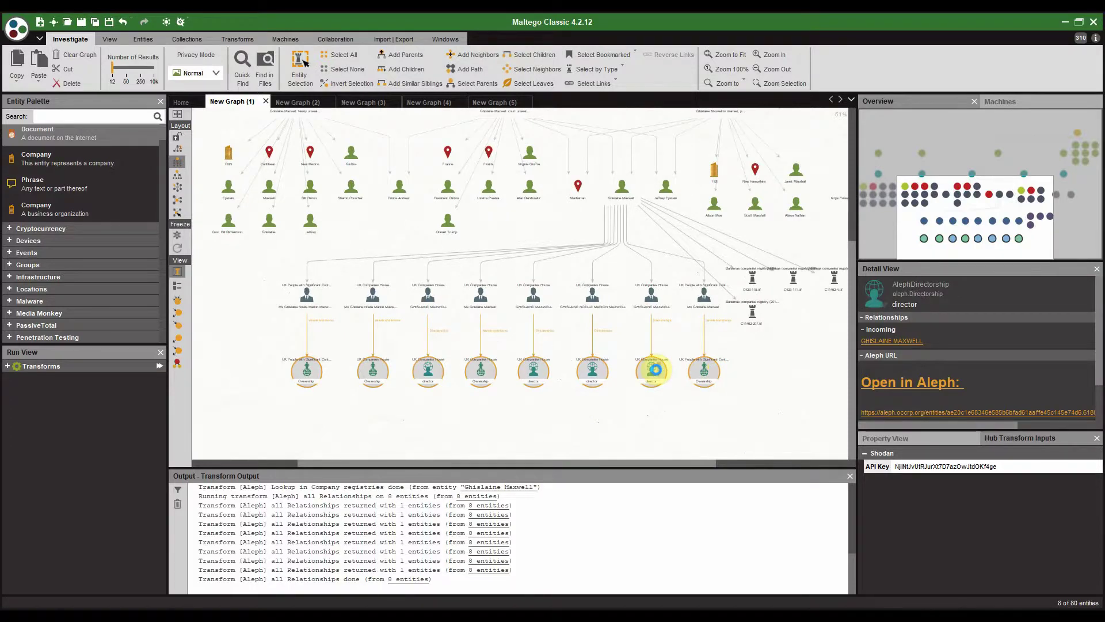
{"action": "right_click", "coordinate": [655, 370]}
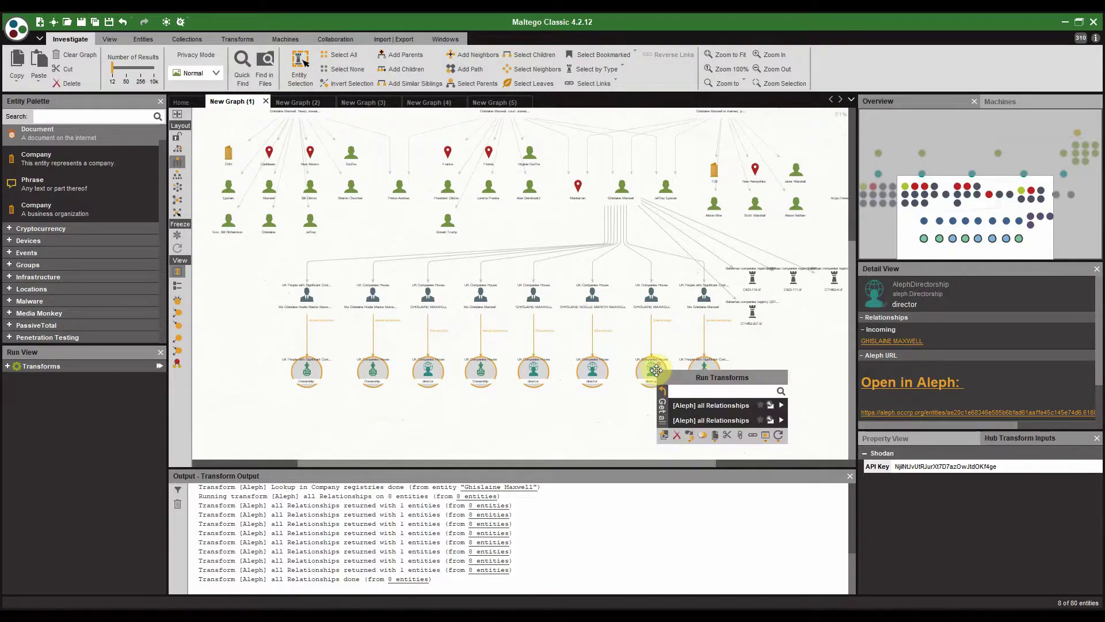
{"action": "left_click", "coordinate": [693, 405]}
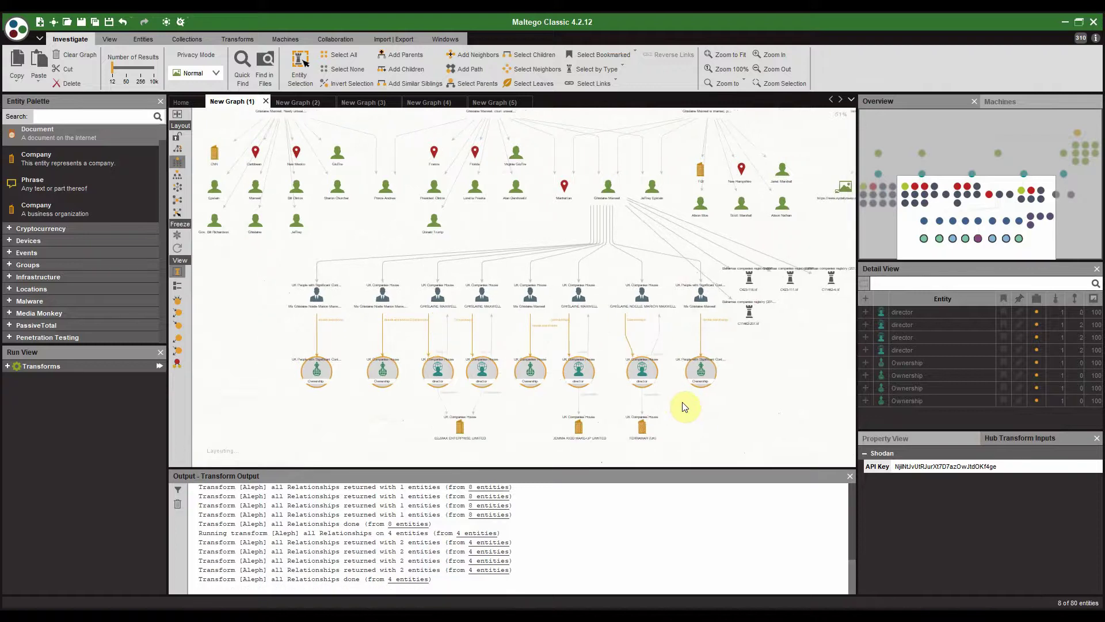
Step: Select the companies ELLMAX ENTERPRISE LIMITED, JEMMA KIDD MAKE-UP LIMITED and TERRAMAR (UK) and run [Aleph] all Relationships on them
{"action": "left_click_drag", "start_coordinate": [420, 338], "coordinate": [428, 272]}
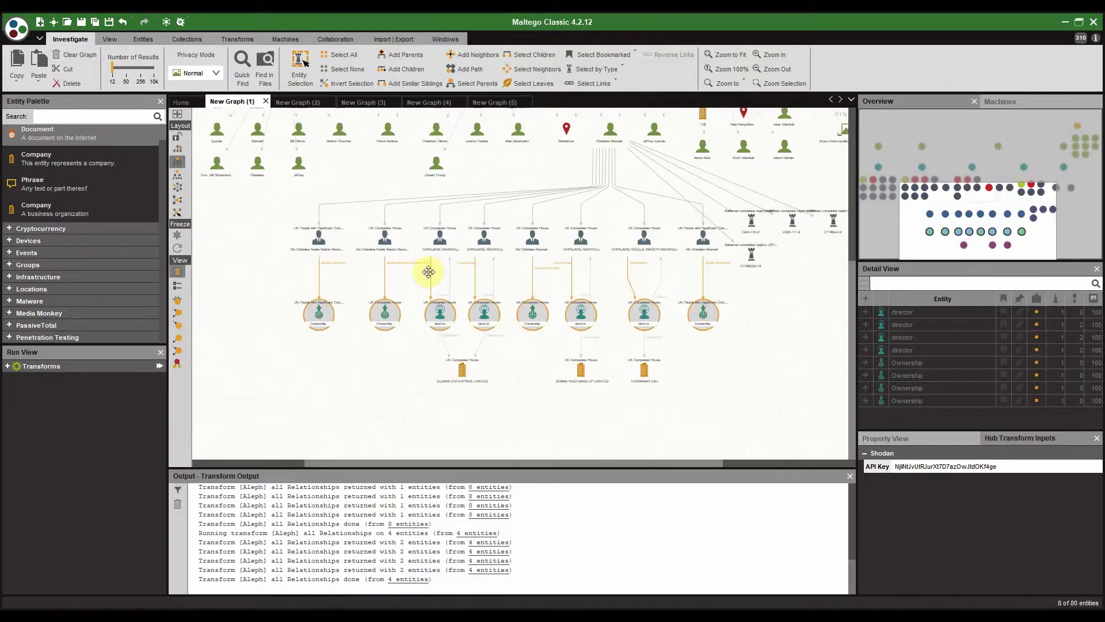
{"action": "scroll", "coordinate": [428, 272], "scroll_direction": "up", "scroll_amount": 10}
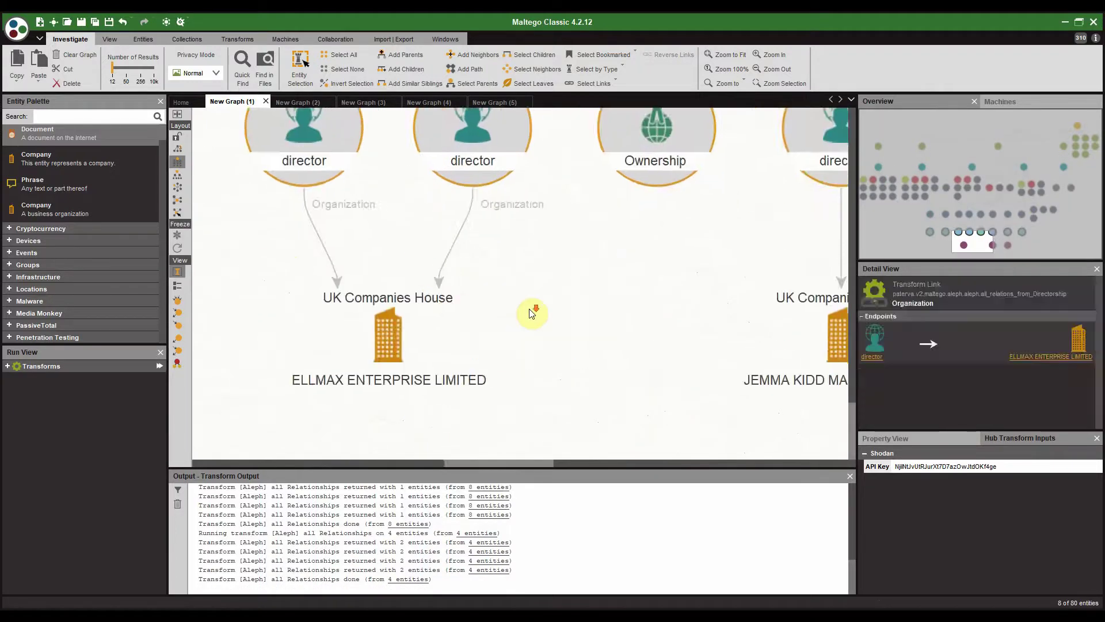
{"action": "scroll", "coordinate": [532, 312], "scroll_direction": "down", "scroll_amount": 5}
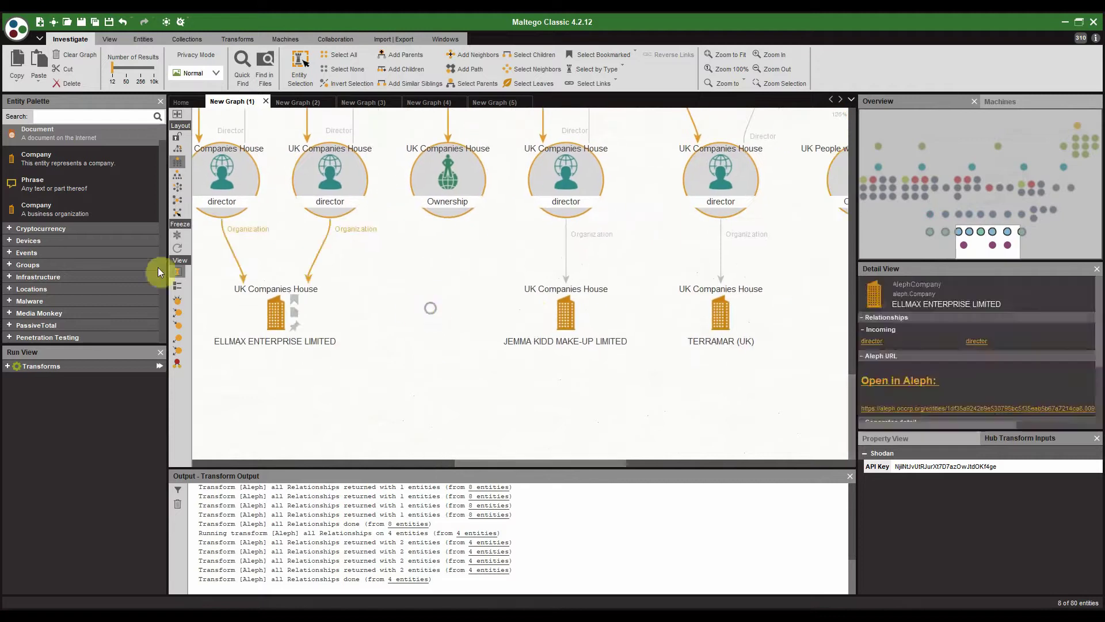
{"action": "left_click_drag", "start_coordinate": [208, 269], "coordinate": [774, 348]}
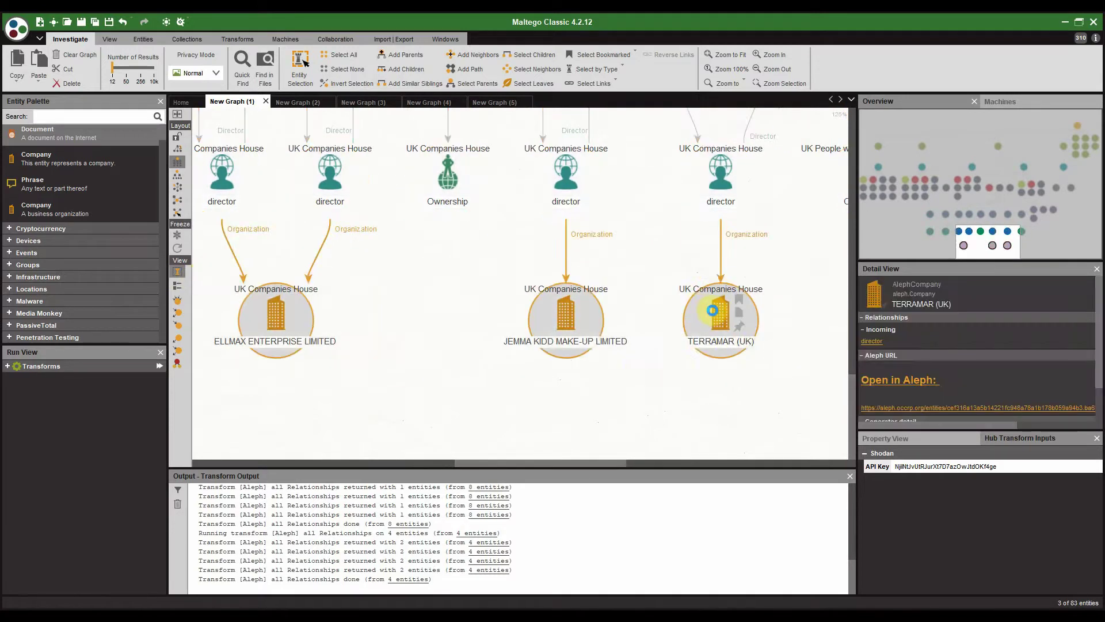
{"action": "right_click", "coordinate": [712, 310]}
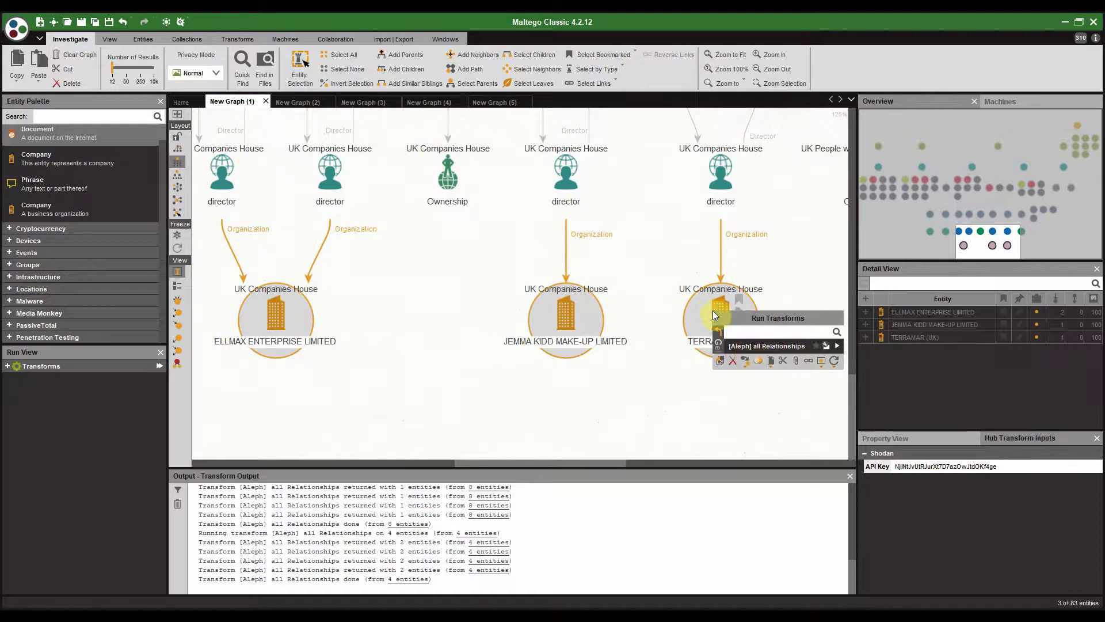
{"action": "left_click", "coordinate": [838, 345]}
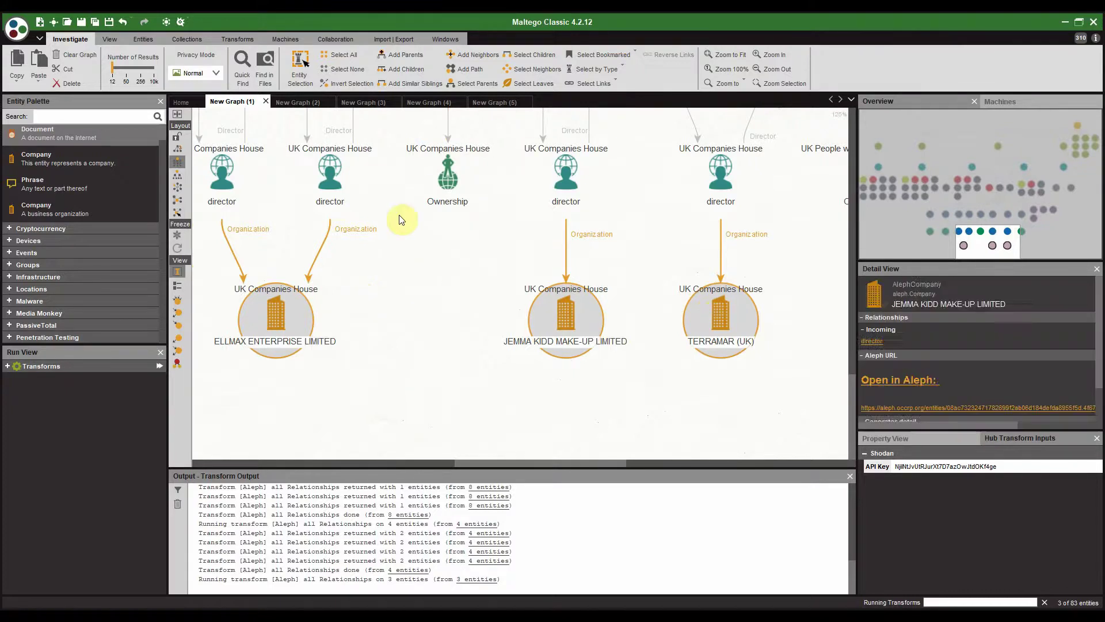
Step: Run the OCCRP Aleph property transform [Aleph] to Address on the three selected company entities
{"action": "scroll", "coordinate": [422, 239], "scroll_direction": "down", "scroll_amount": 2}
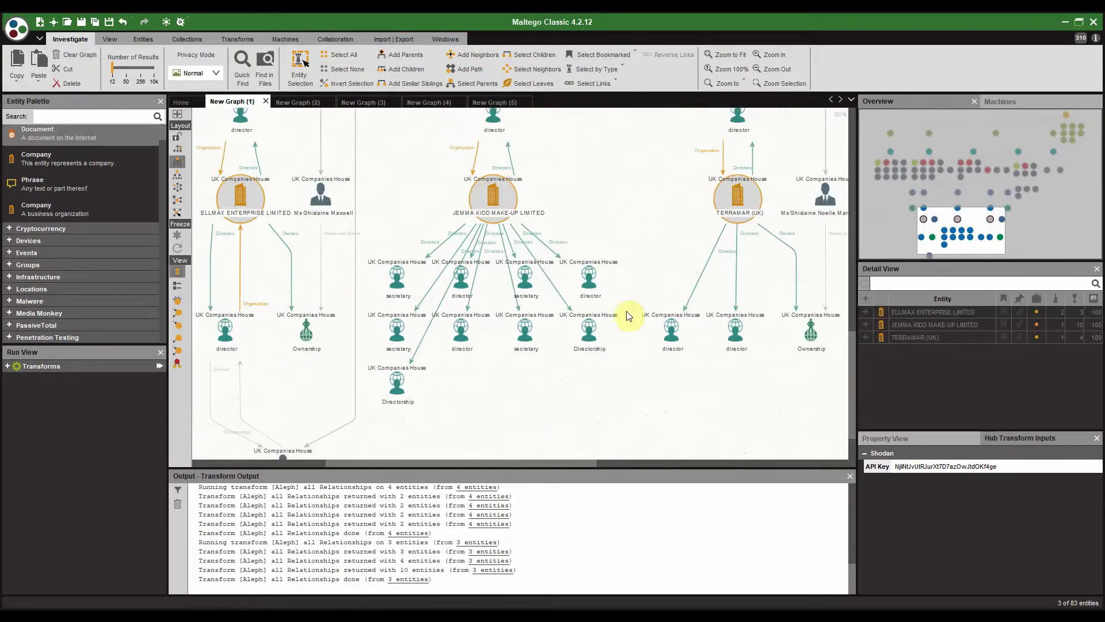
{"action": "mouse_move", "coordinate": [491, 198]}
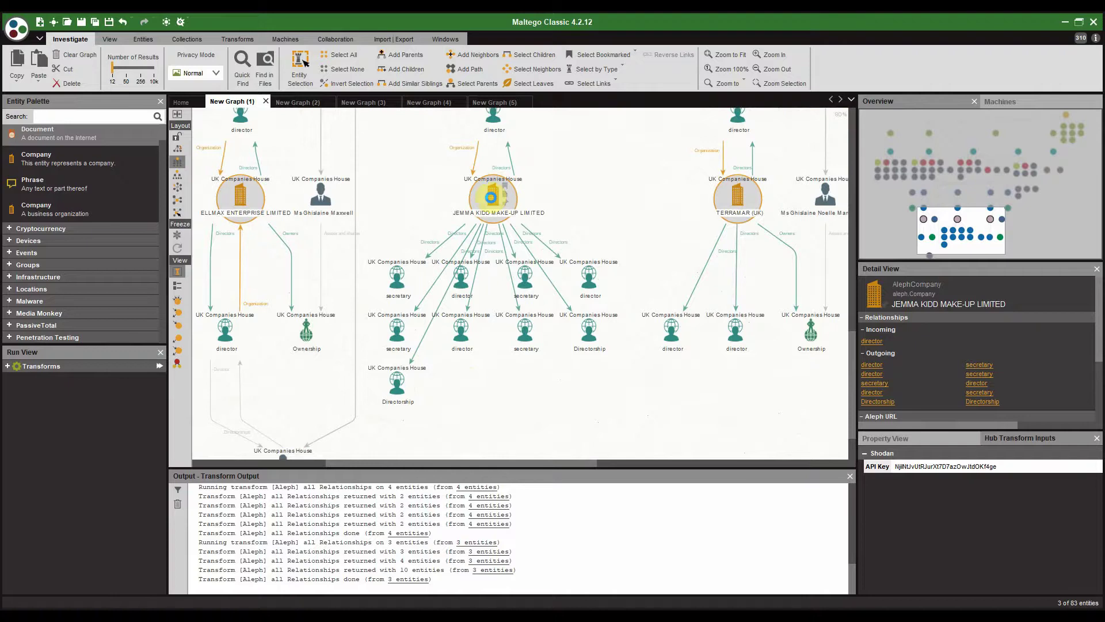
{"action": "right_click", "coordinate": [490, 197]}
{"action": "left_click", "coordinate": [502, 220]}
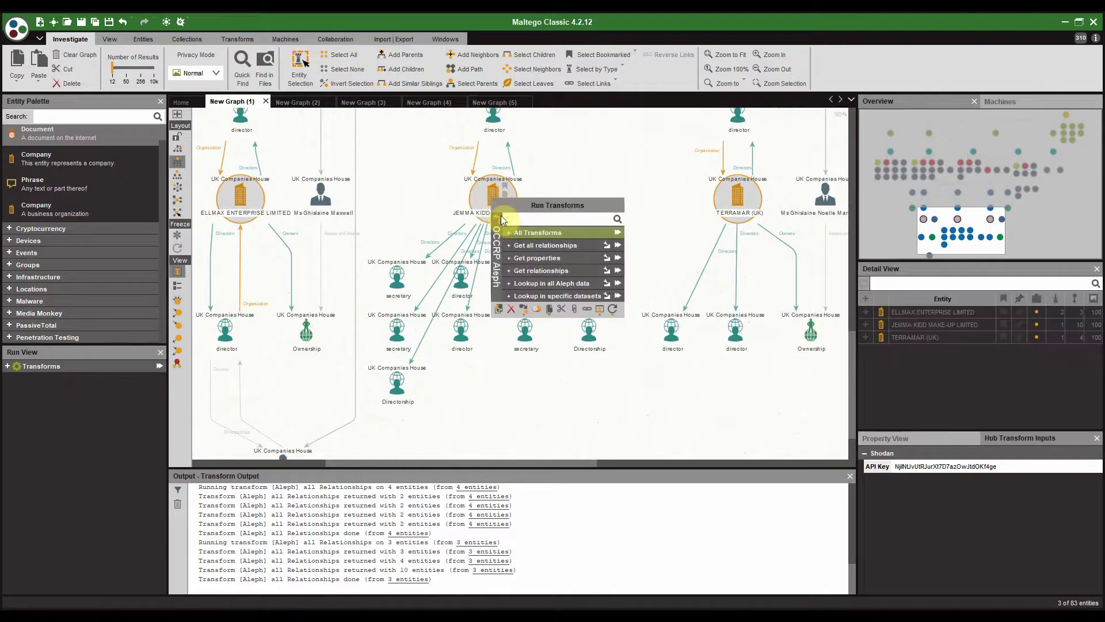
{"action": "left_click", "coordinate": [518, 257]}
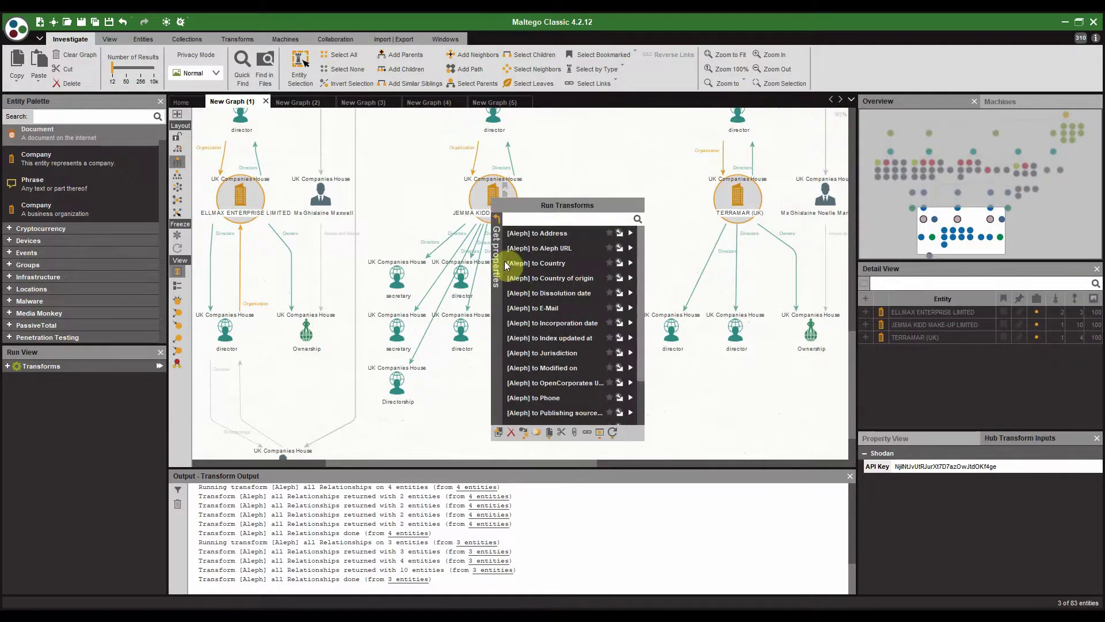
{"action": "left_click", "coordinate": [530, 232]}
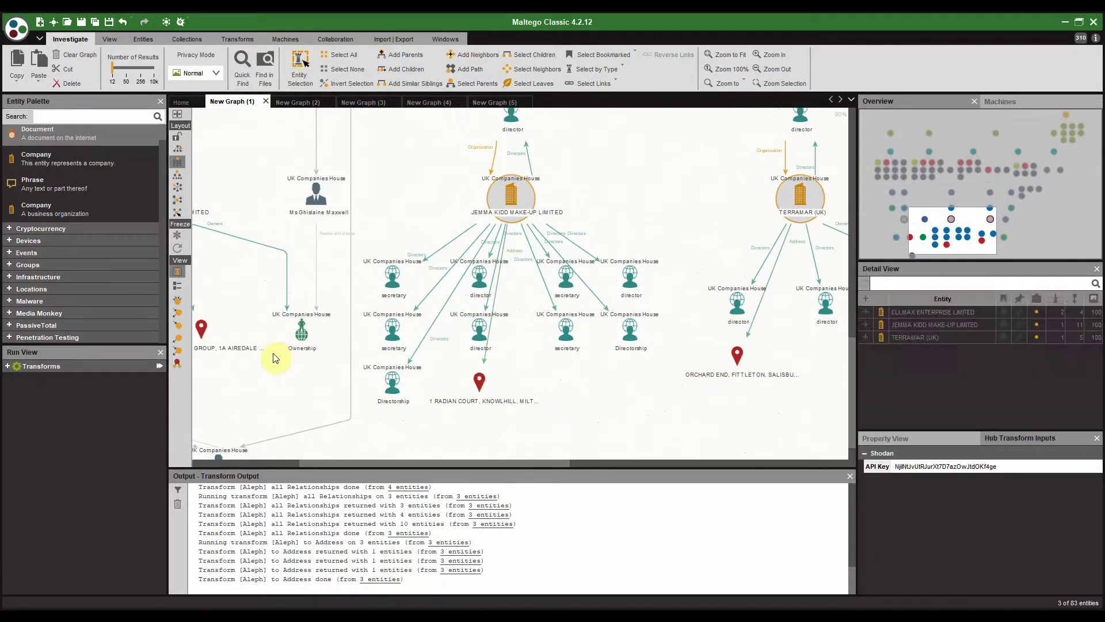
Step: Examine the three companies' addresses and directorships and trace their links back through the people, articles and websites across the graph
{"action": "scroll", "coordinate": [273, 353], "scroll_direction": "up", "scroll_amount": 2}
{"action": "scroll", "coordinate": [592, 316], "scroll_direction": "down", "scroll_amount": 6}
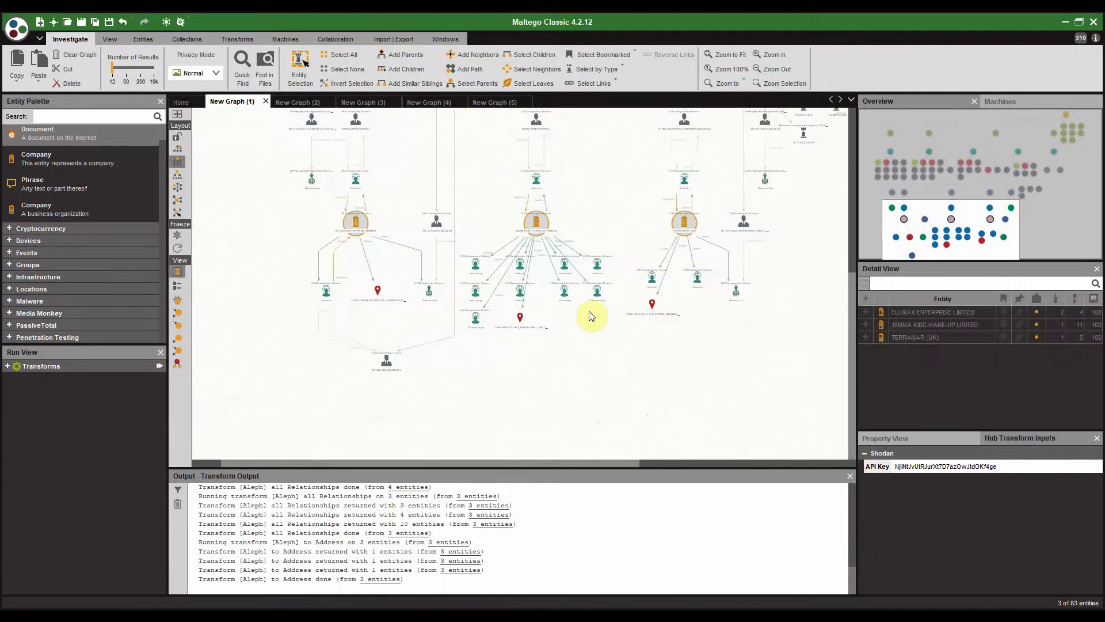
{"action": "left_click_drag", "start_coordinate": [591, 197], "coordinate": [553, 333]}
{"action": "scroll", "coordinate": [553, 332], "scroll_direction": "up", "scroll_amount": 5}
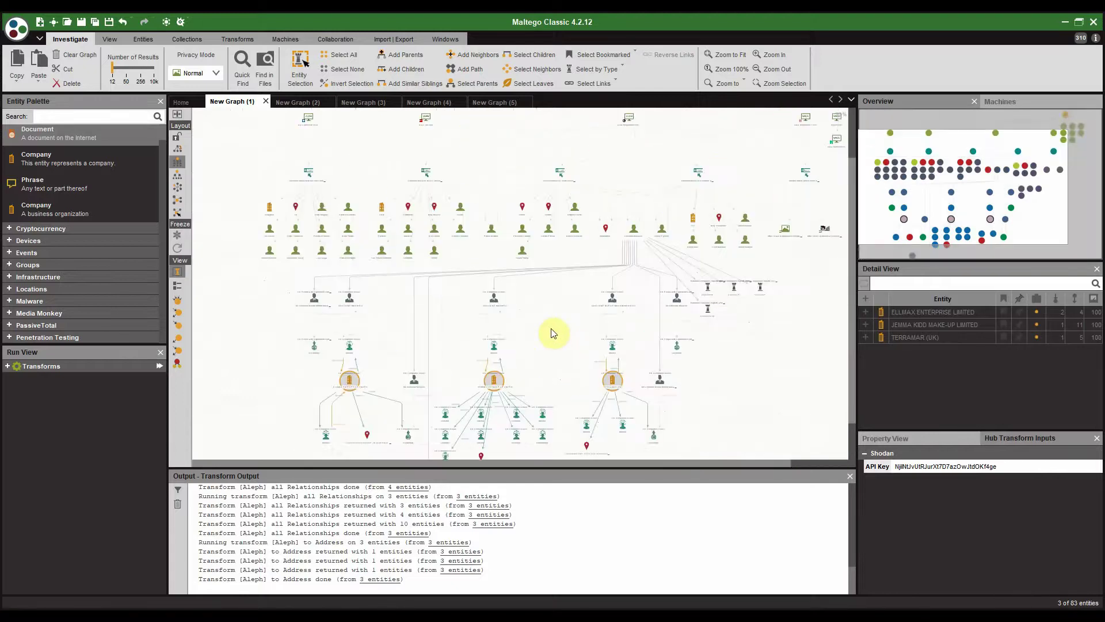
{"action": "scroll", "coordinate": [557, 271], "scroll_direction": "down", "scroll_amount": 4}
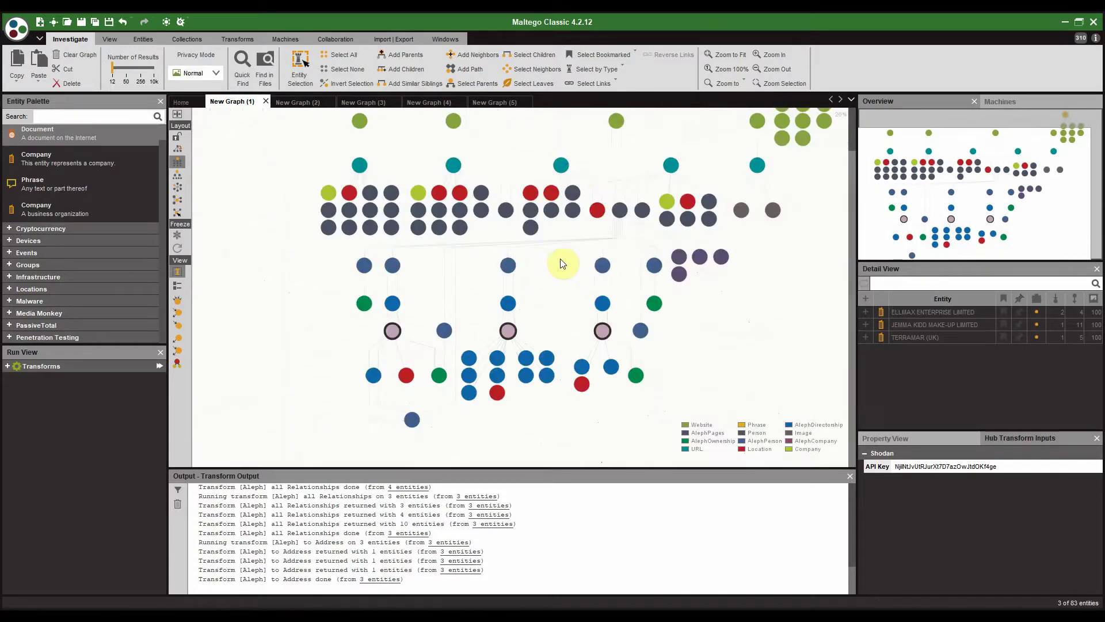
{"action": "left_click_drag", "start_coordinate": [592, 174], "coordinate": [530, 238]}
{"action": "scroll", "coordinate": [530, 238], "scroll_direction": "up", "scroll_amount": 2}
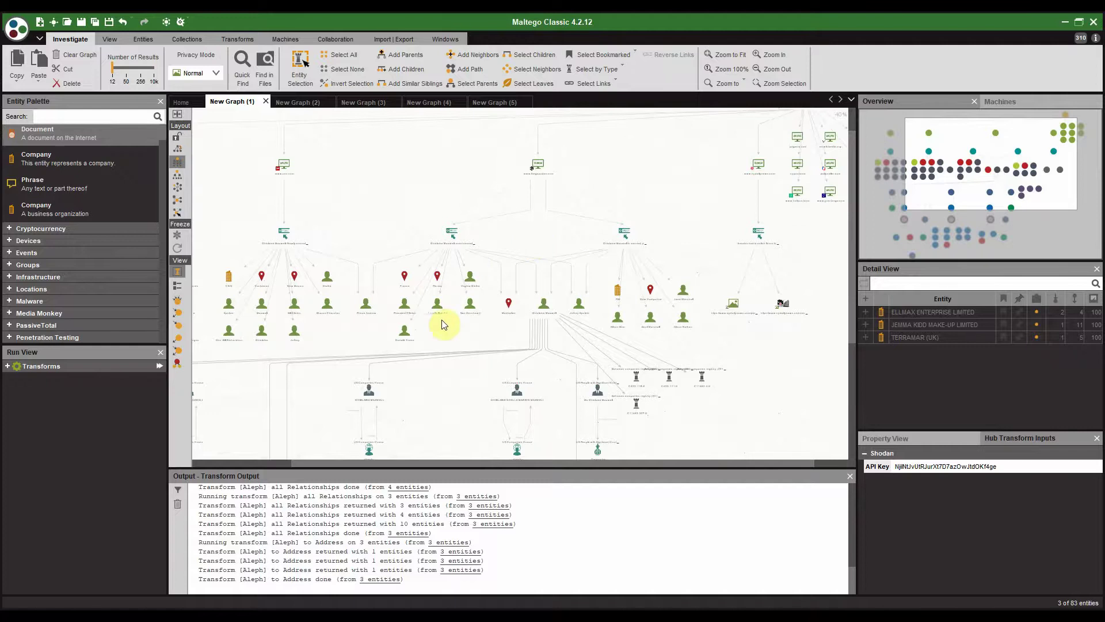
{"action": "left_click_drag", "start_coordinate": [472, 329], "coordinate": [489, 239]}
{"action": "scroll", "coordinate": [489, 239], "scroll_direction": "up", "scroll_amount": 1}
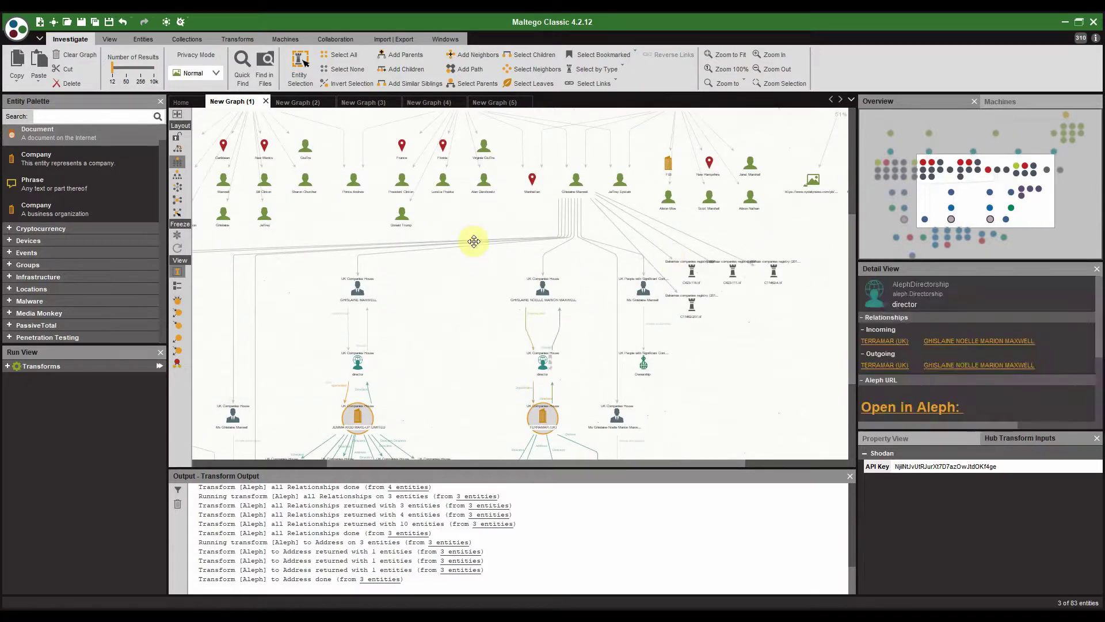
{"action": "left_click_drag", "start_coordinate": [473, 432], "coordinate": [486, 270]}
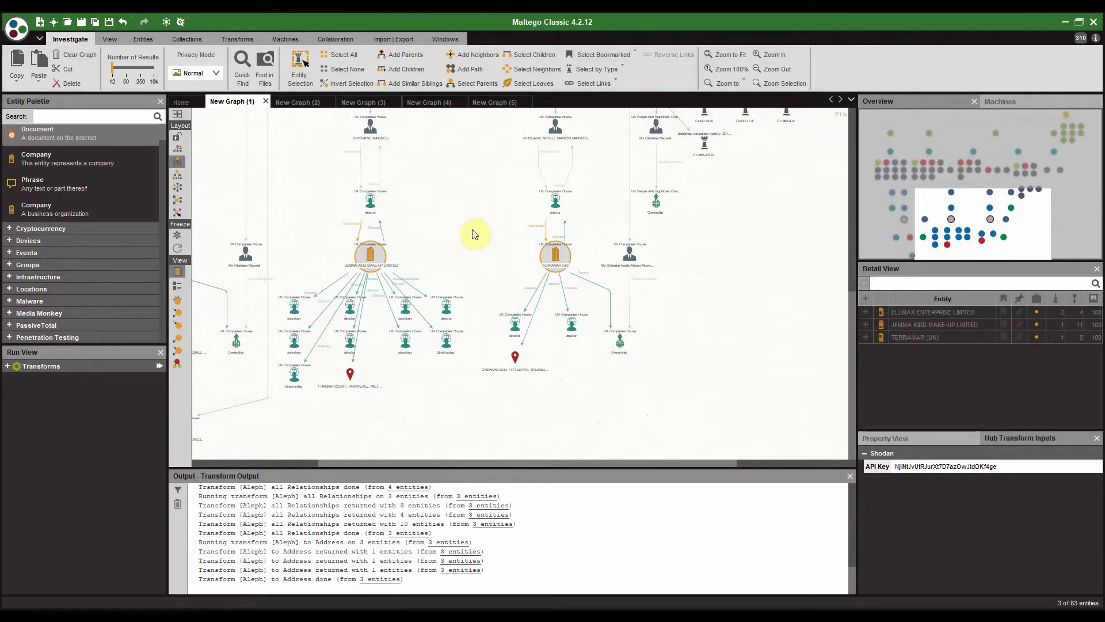
{"action": "left_click_drag", "start_coordinate": [473, 233], "coordinate": [515, 361]}
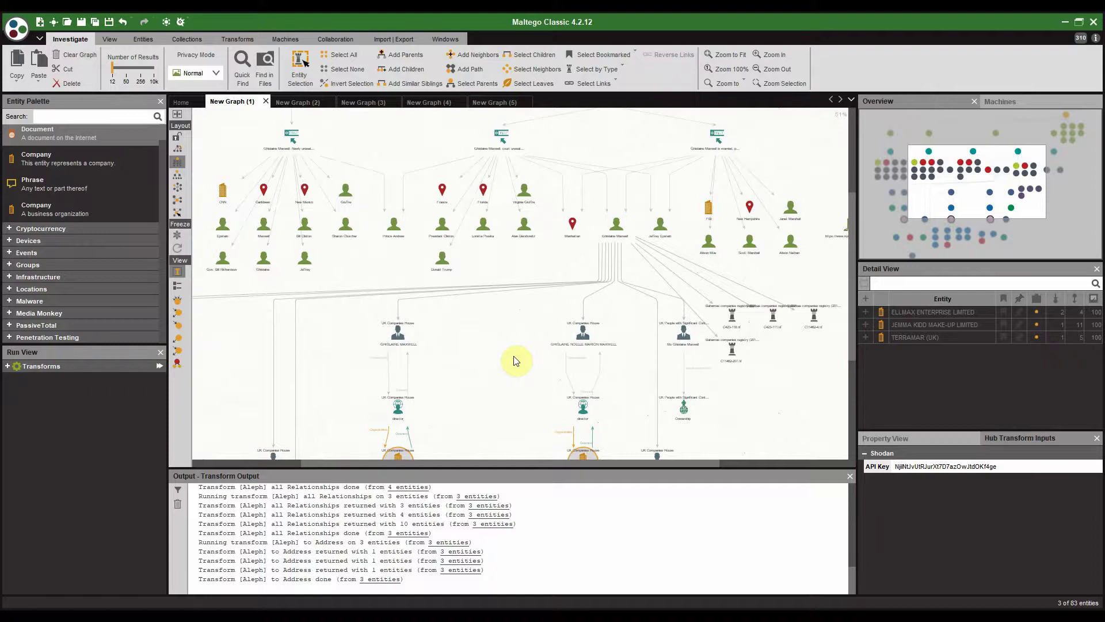
{"action": "left_click_drag", "start_coordinate": [530, 276], "coordinate": [523, 309]}
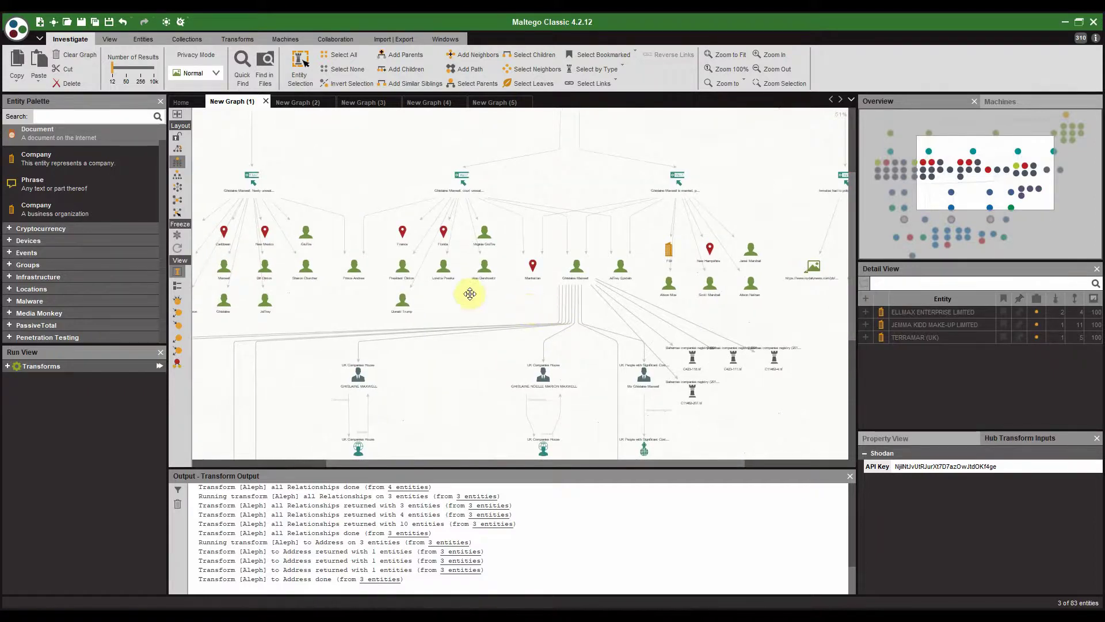
{"action": "left_click_drag", "start_coordinate": [468, 291], "coordinate": [540, 295]}
{"action": "scroll", "coordinate": [757, 295], "scroll_direction": "down", "scroll_amount": 2}
{"action": "scroll", "coordinate": [757, 295], "scroll_direction": "up", "scroll_amount": 3}
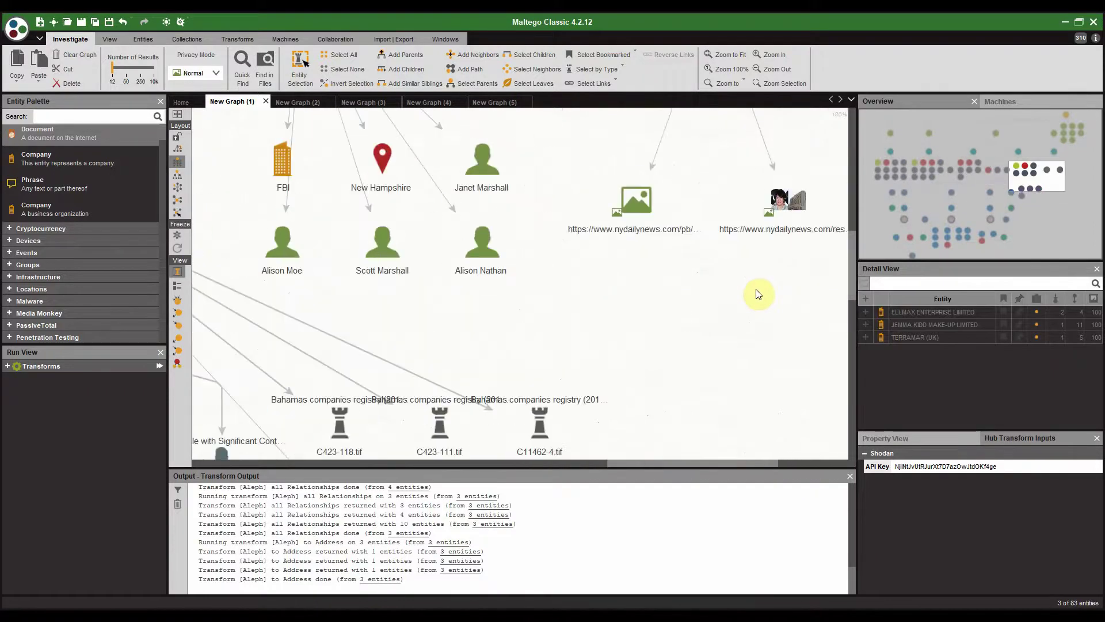
{"action": "scroll", "coordinate": [573, 213], "scroll_direction": "down", "scroll_amount": 5}
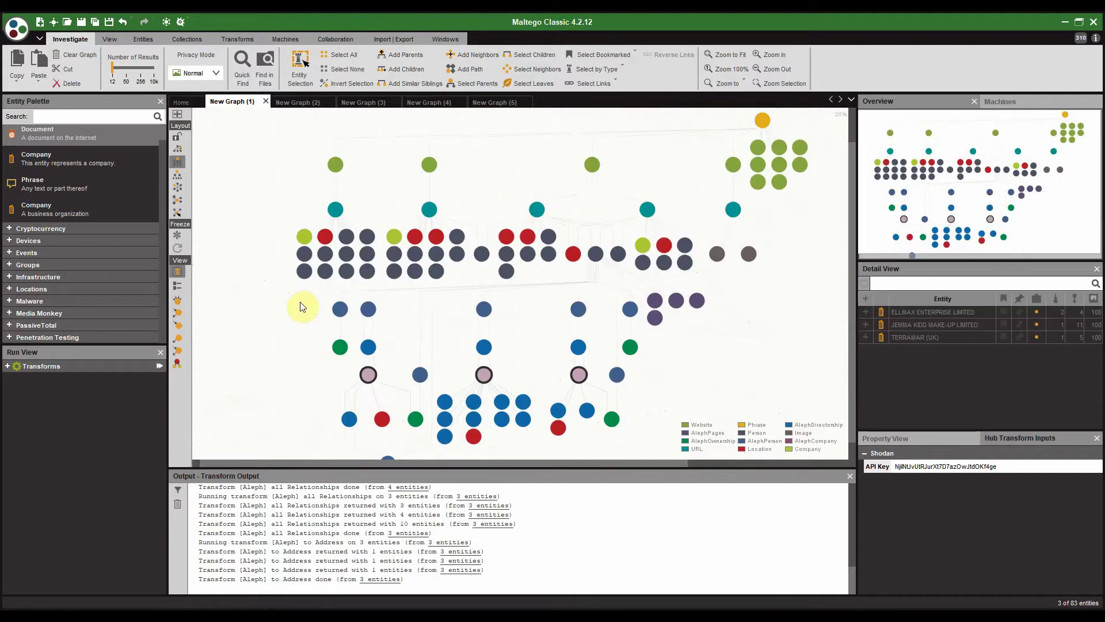
Step: Switch to New Graph (2) and inspect its single Phrase entity
{"action": "key", "text": "ctrl+Tab"}
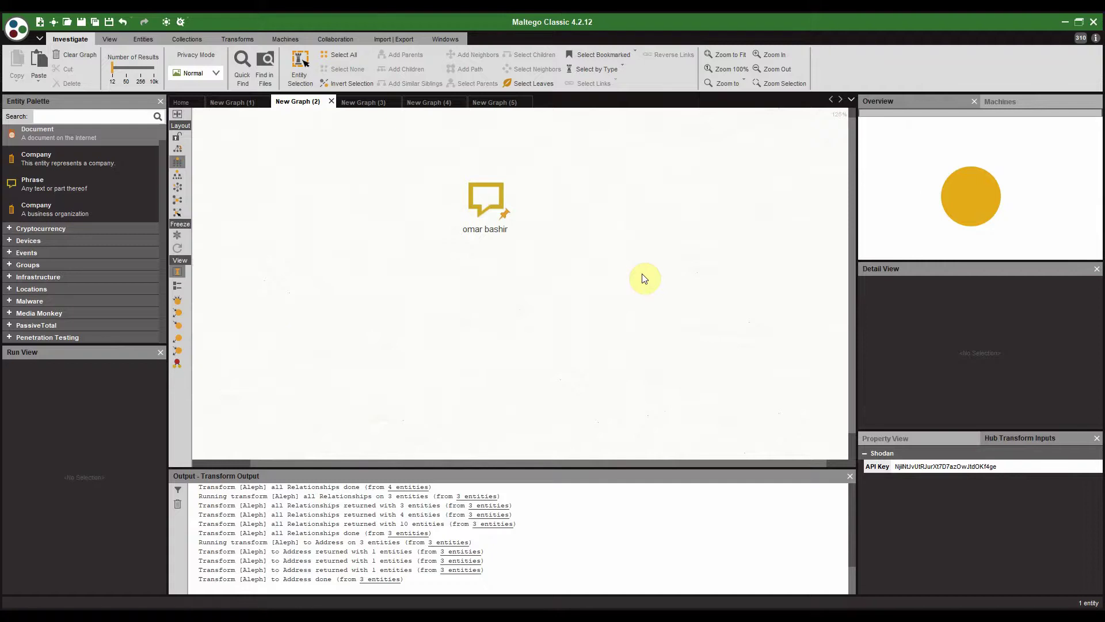
{"action": "scroll", "coordinate": [596, 252], "scroll_direction": "up", "scroll_amount": 1}
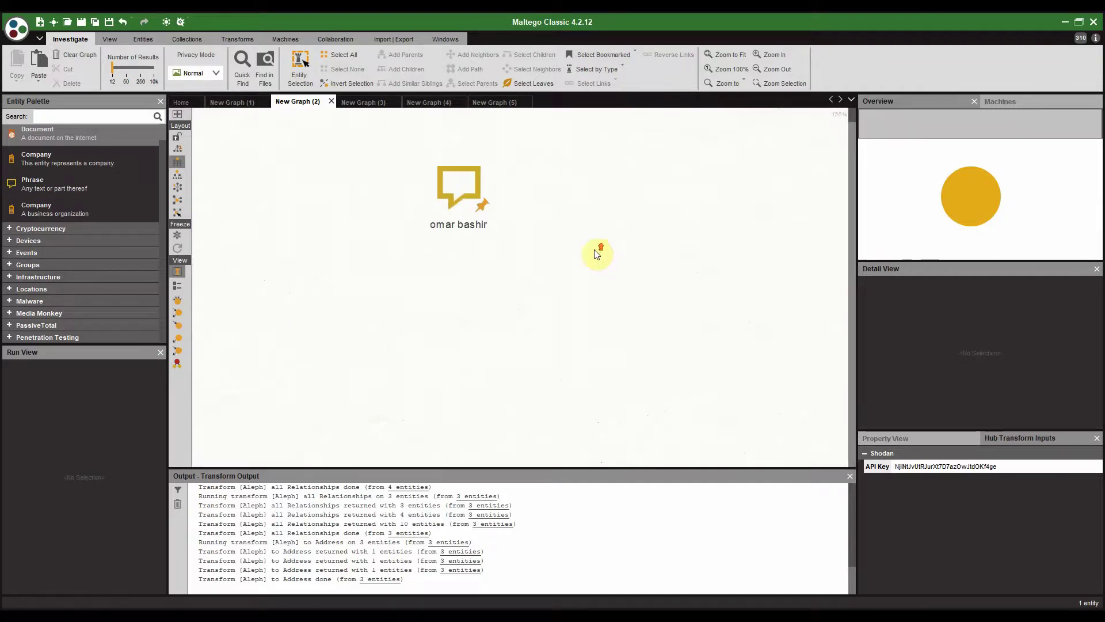
{"action": "scroll", "coordinate": [385, 223], "scroll_direction": "up", "scroll_amount": 1}
{"action": "left_click", "coordinate": [447, 236]}
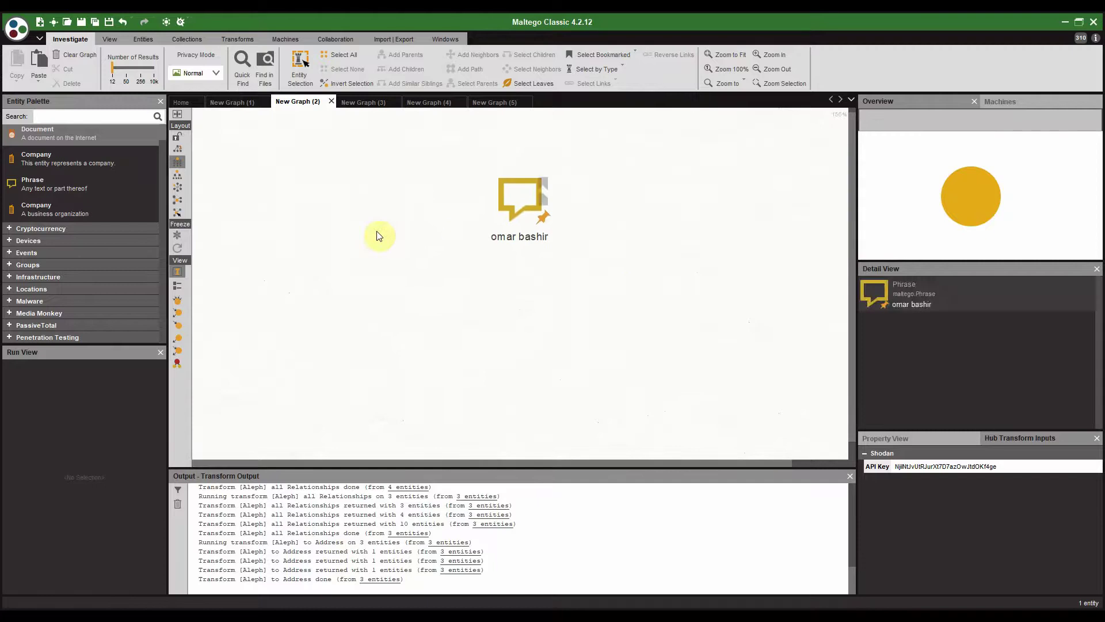
{"action": "left_click", "coordinate": [417, 233]}
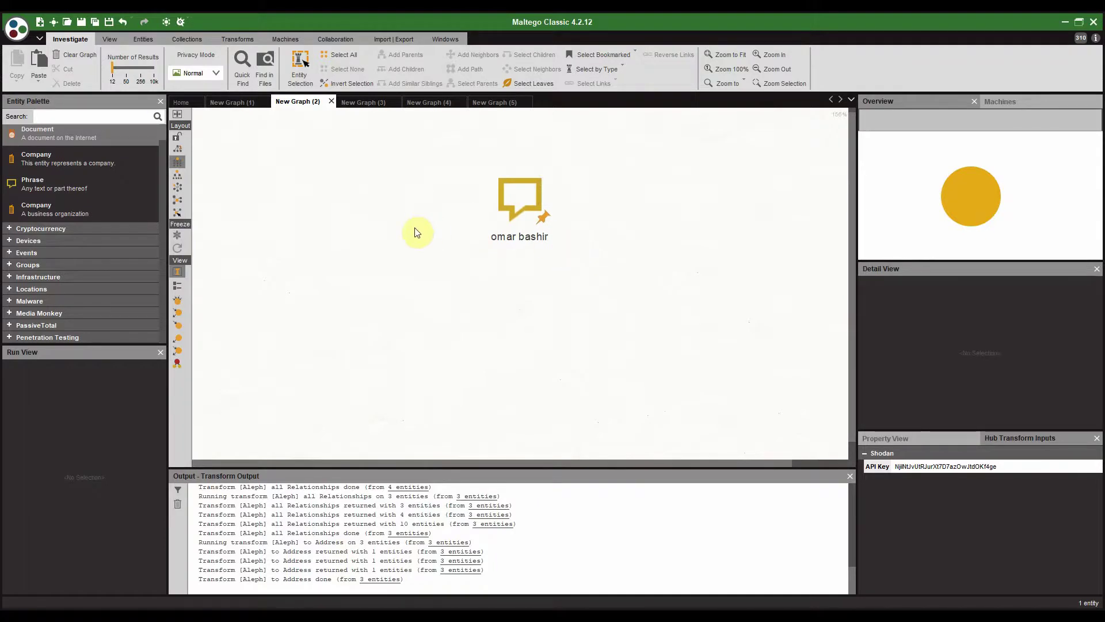
{"action": "left_click", "coordinate": [529, 248]}
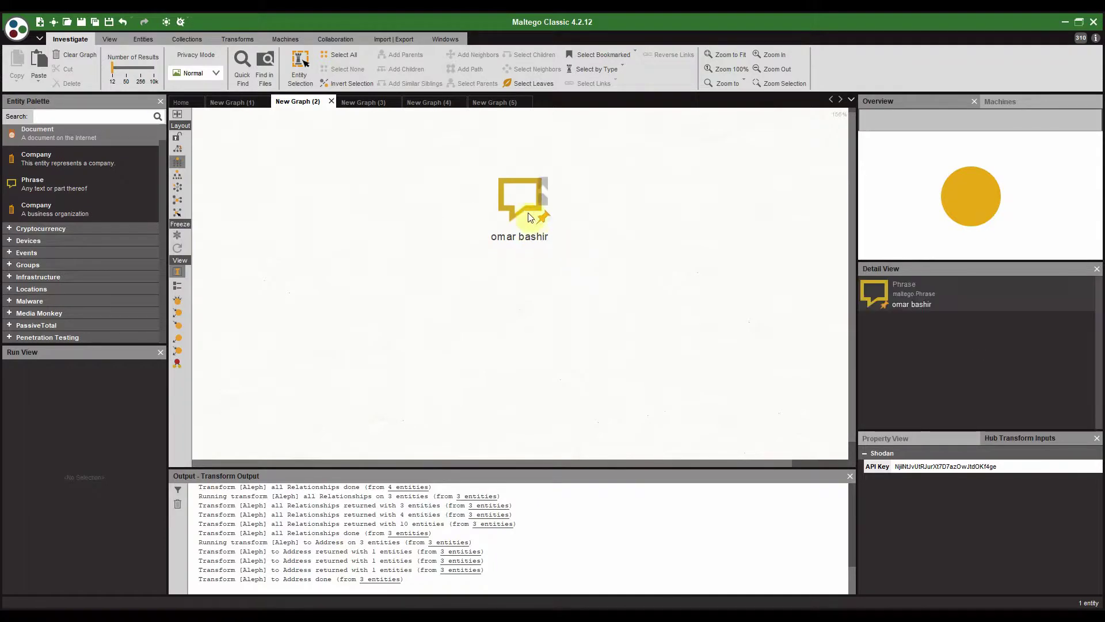
{"action": "left_click_drag", "start_coordinate": [612, 223], "coordinate": [588, 212]}
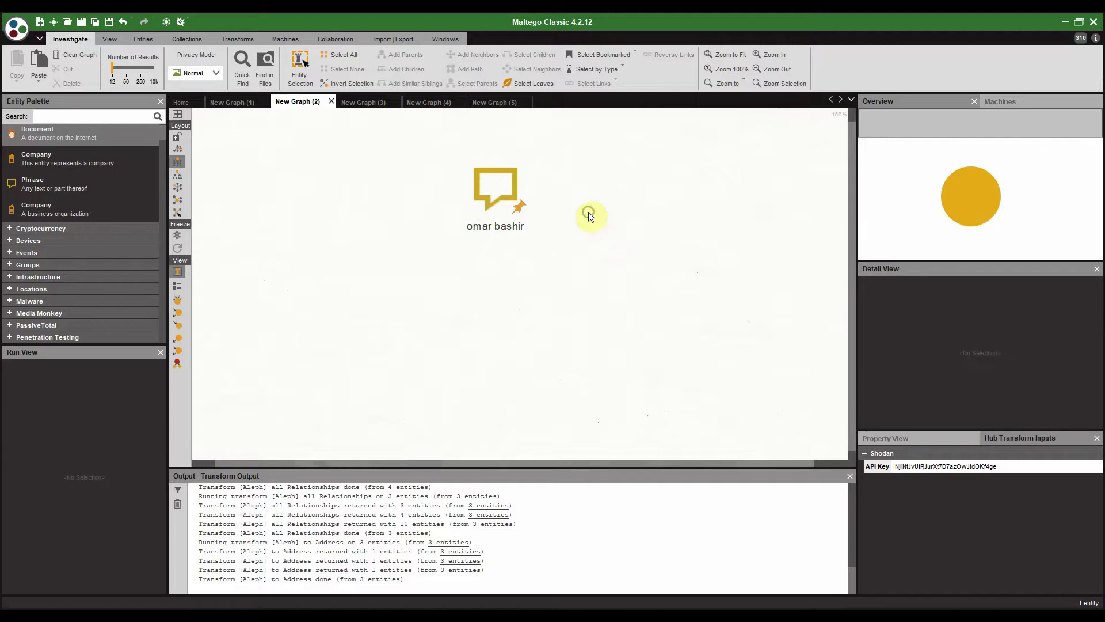
{"action": "left_click", "coordinate": [475, 189]}
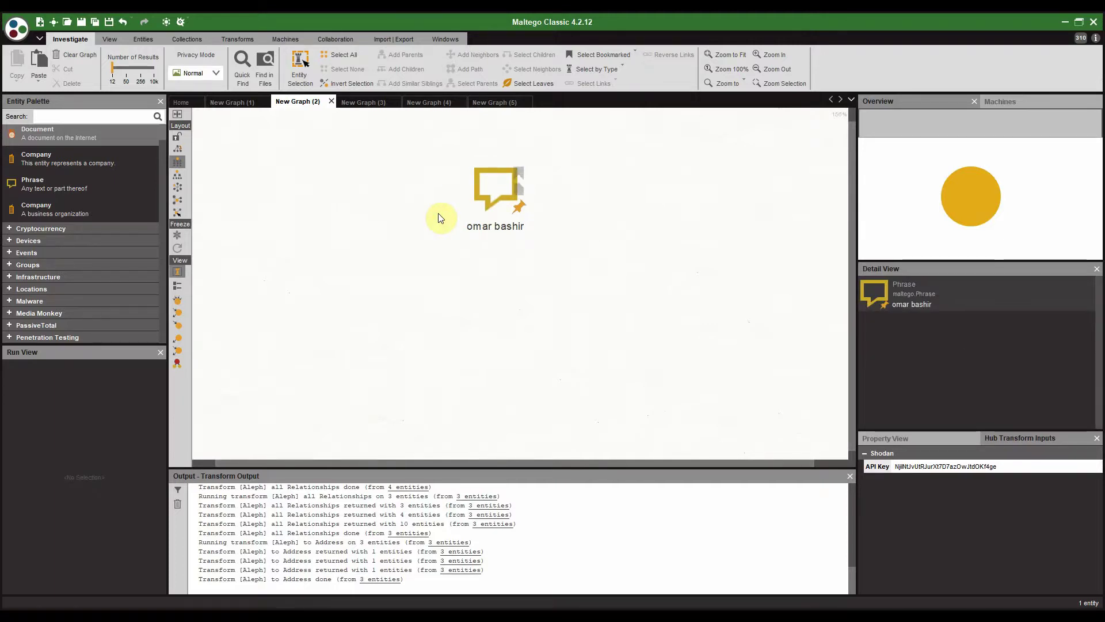
Step: Run [Aleph] Lookup in Company registries on the Phrase entity with all listed registries included
{"action": "left_click", "coordinate": [500, 186]}
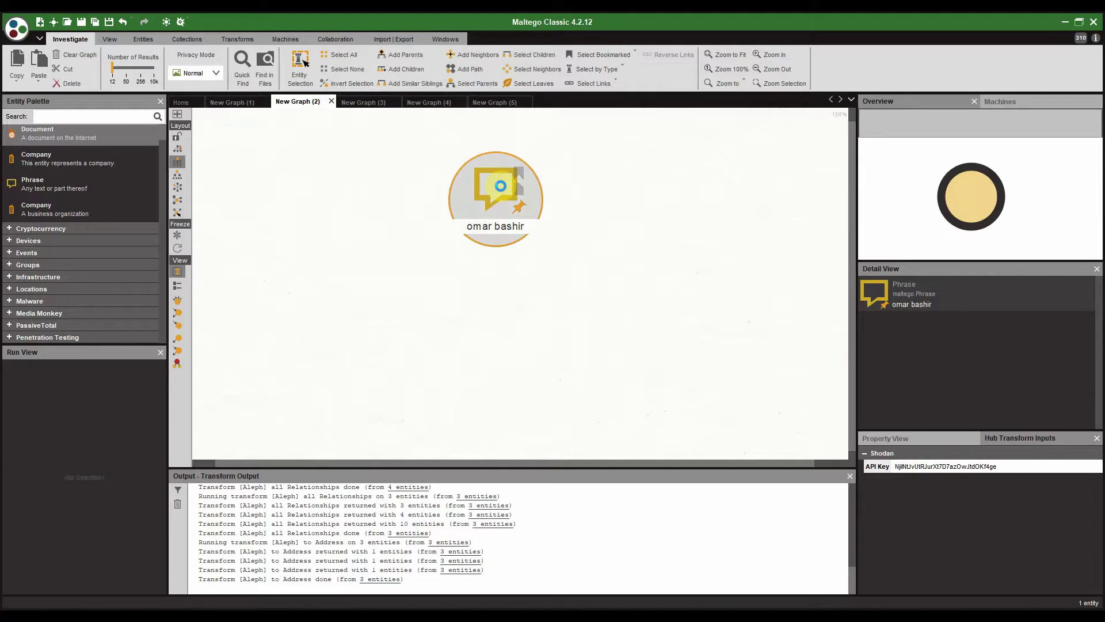
{"action": "right_click", "coordinate": [480, 175]}
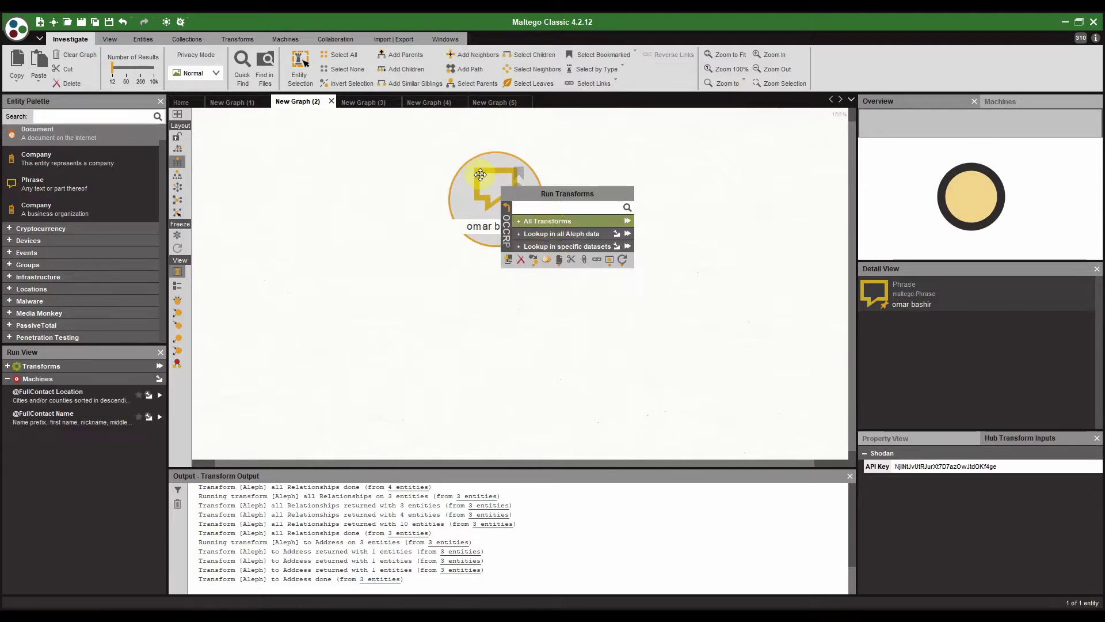
{"action": "left_click", "coordinate": [526, 220]}
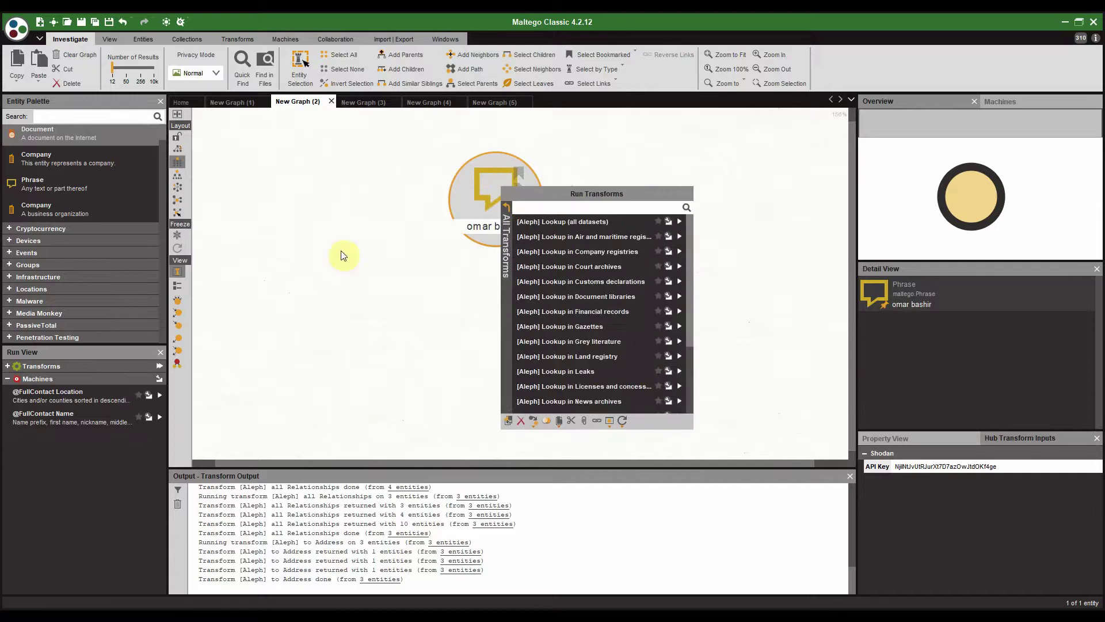
{"action": "left_click", "coordinate": [622, 249]}
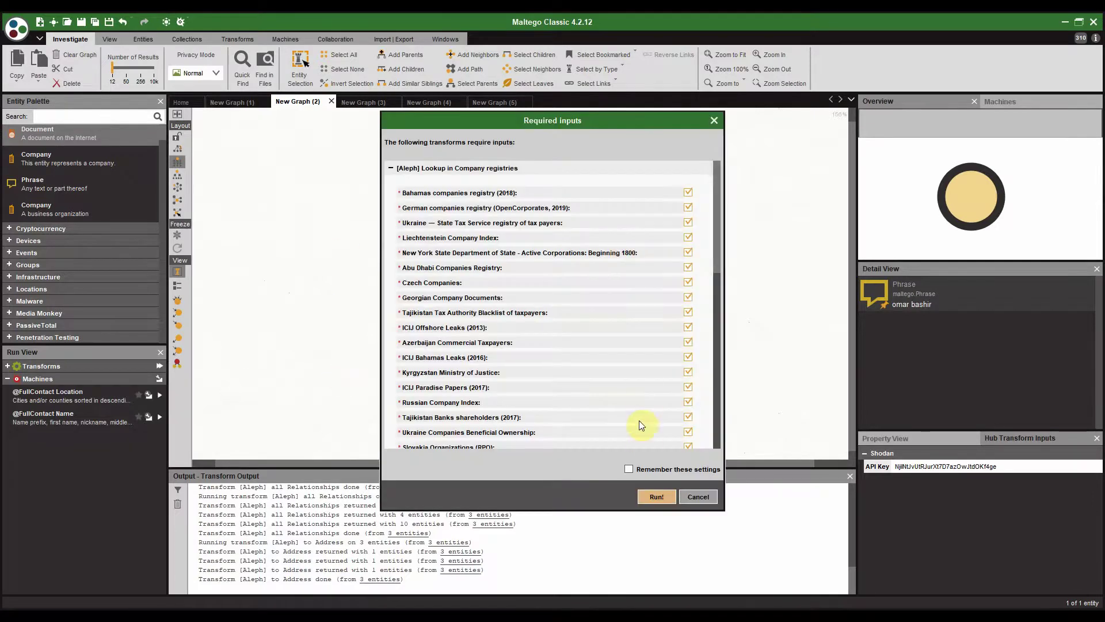
{"action": "scroll", "coordinate": [597, 261], "scroll_direction": "down", "scroll_amount": 7}
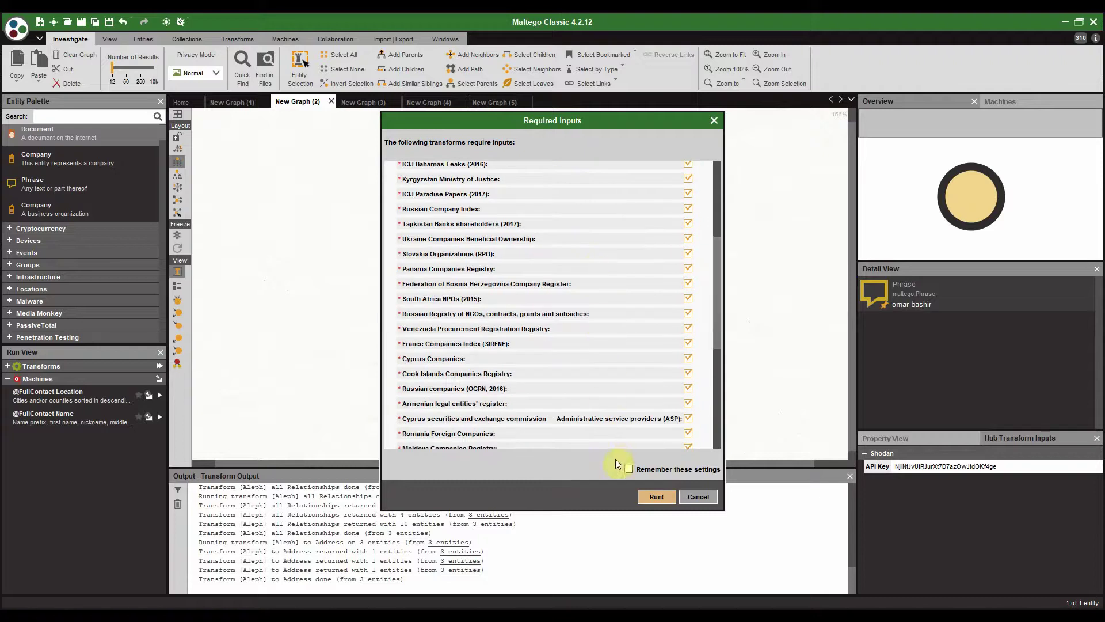
{"action": "left_click", "coordinate": [653, 505]}
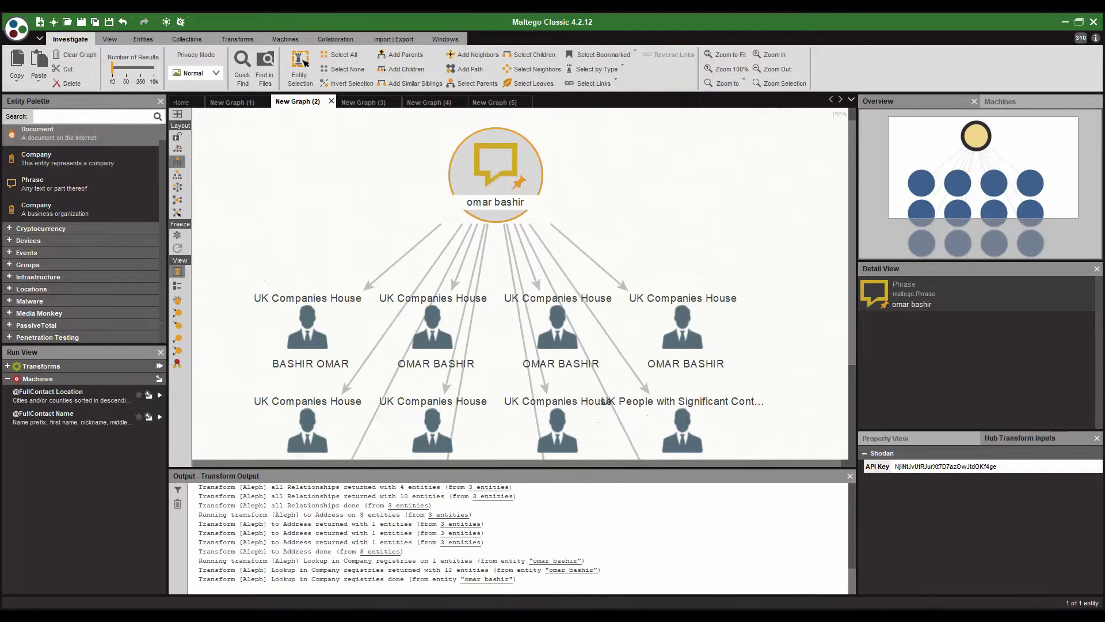
Step: Select the eight person entities in the upper two rows and run [Aleph] all Relationships on them
{"action": "scroll", "coordinate": [262, 171], "scroll_direction": "down", "scroll_amount": 3}
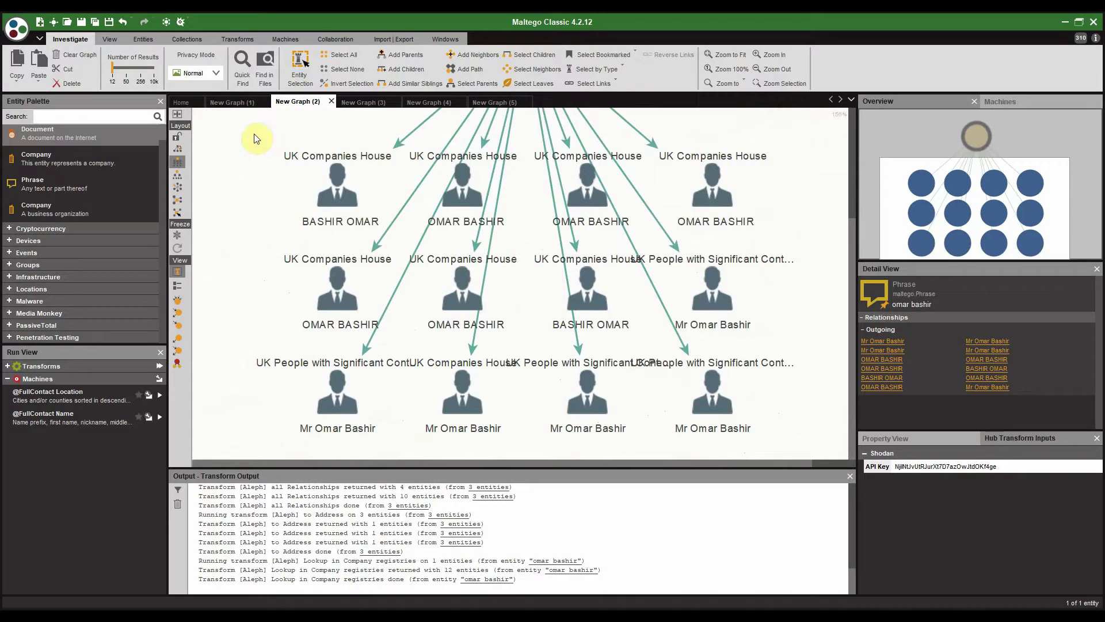
{"action": "left_click_drag", "start_coordinate": [254, 134], "coordinate": [783, 355]}
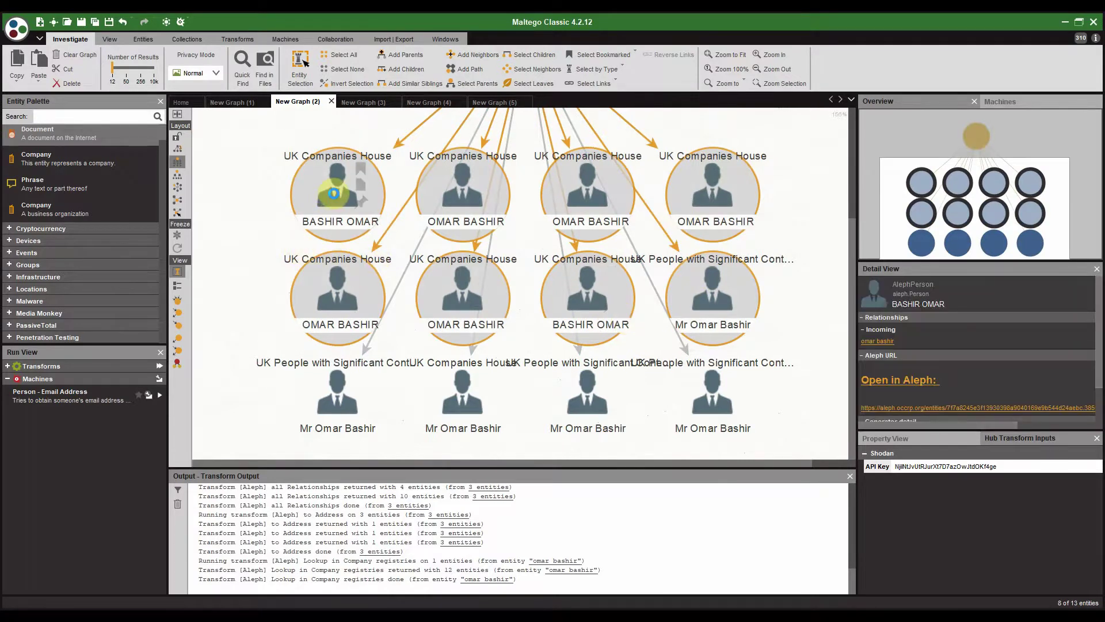
{"action": "right_click", "coordinate": [336, 198]}
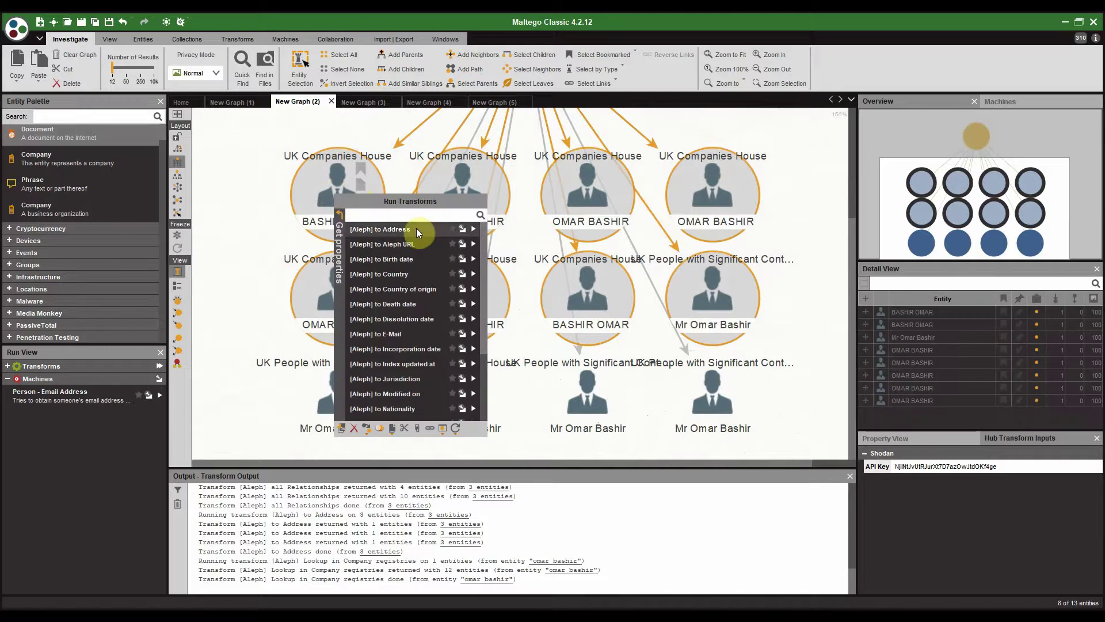
{"action": "left_click", "coordinate": [340, 215]}
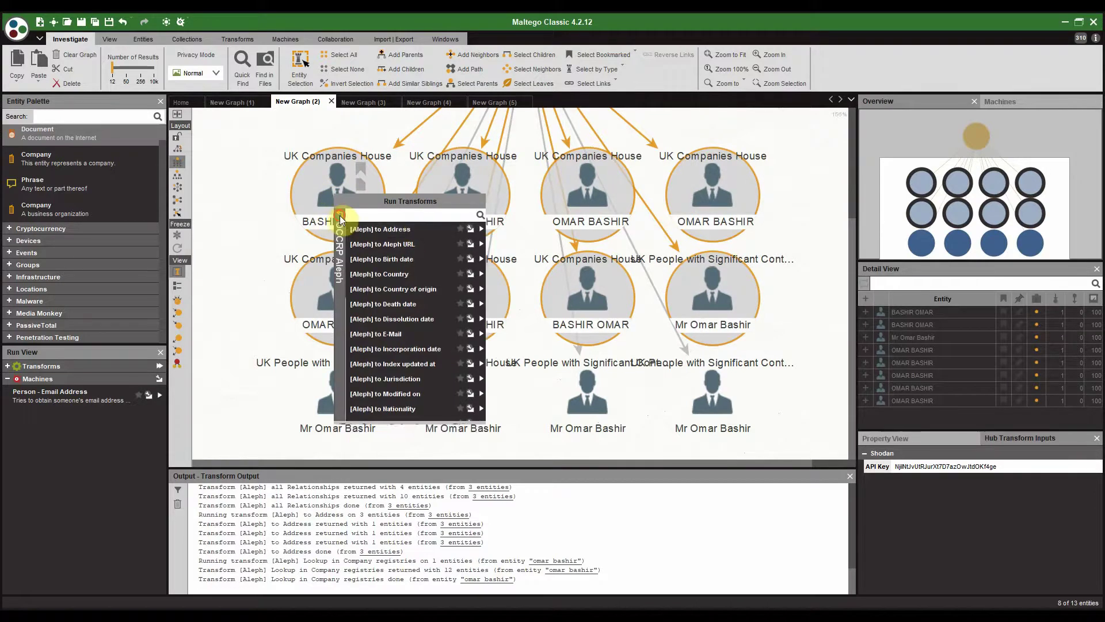
{"action": "left_click", "coordinate": [340, 216]}
{"action": "left_click", "coordinate": [385, 242]}
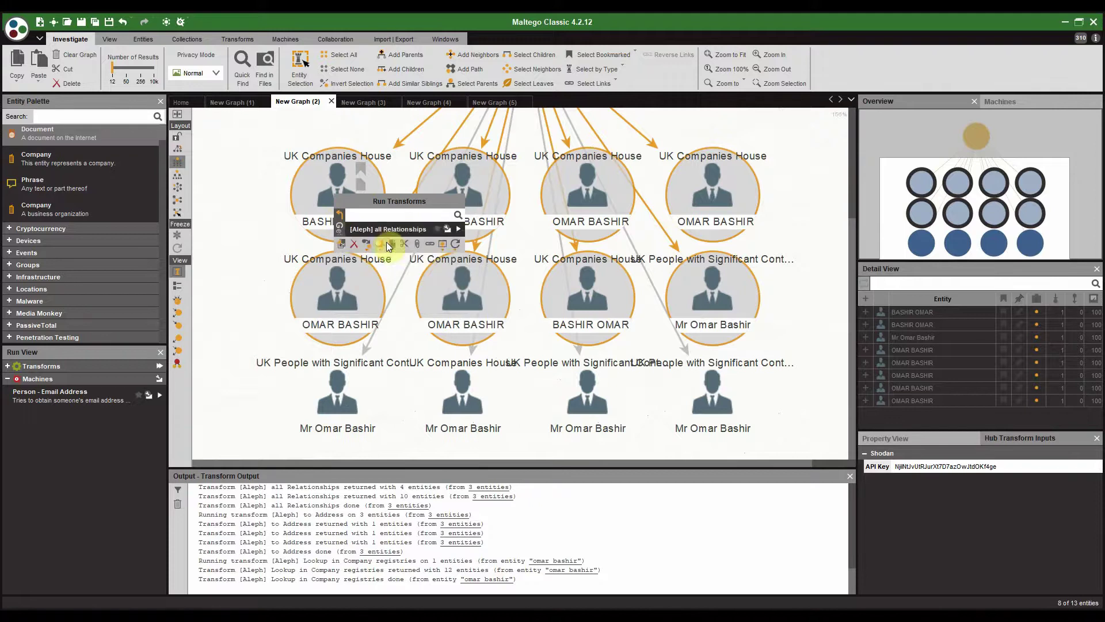
{"action": "left_click", "coordinate": [458, 227]}
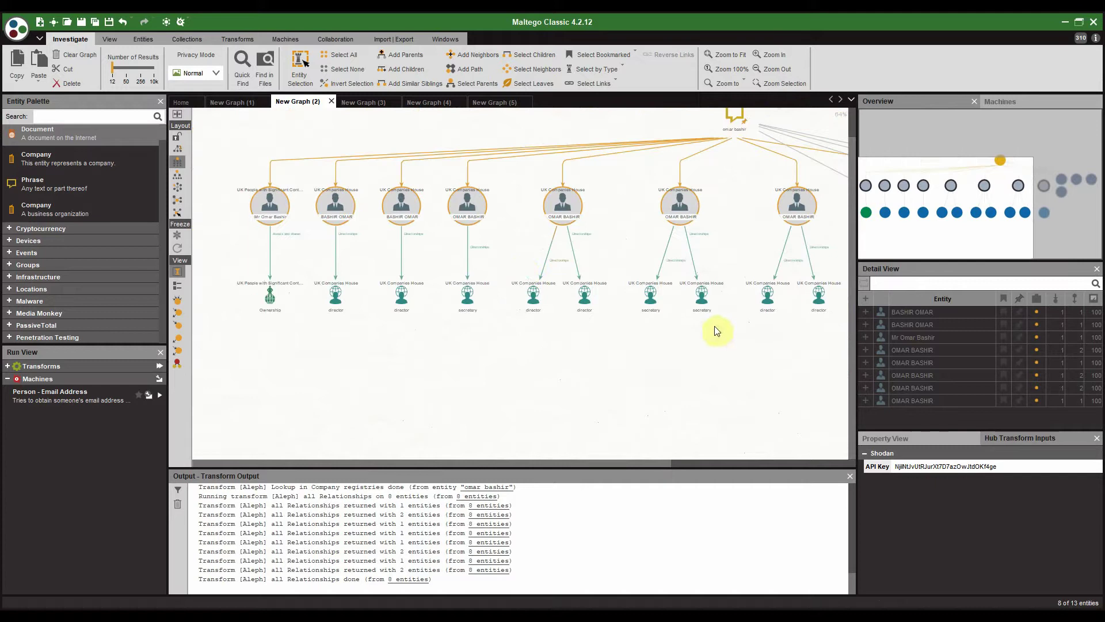
Step: Select all the director, secretary and Ownership entities below the people and run [Aleph] all Relationships on them
{"action": "left_click_drag", "start_coordinate": [699, 327], "coordinate": [592, 320]}
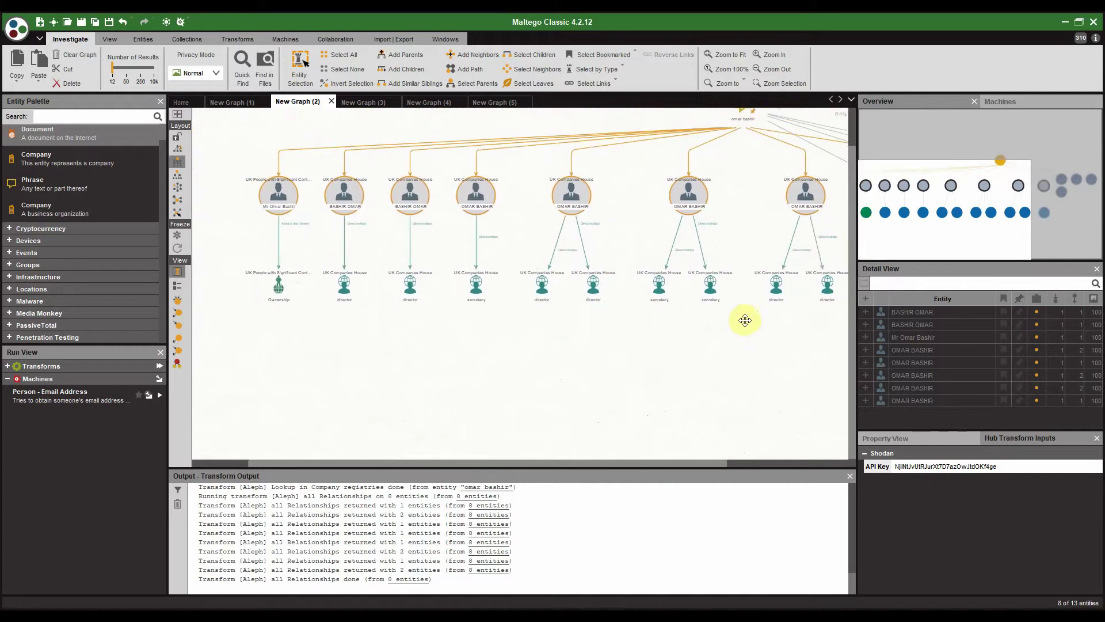
{"action": "left_click_drag", "start_coordinate": [268, 253], "coordinate": [829, 331]}
{"action": "left_click", "coordinate": [696, 290]}
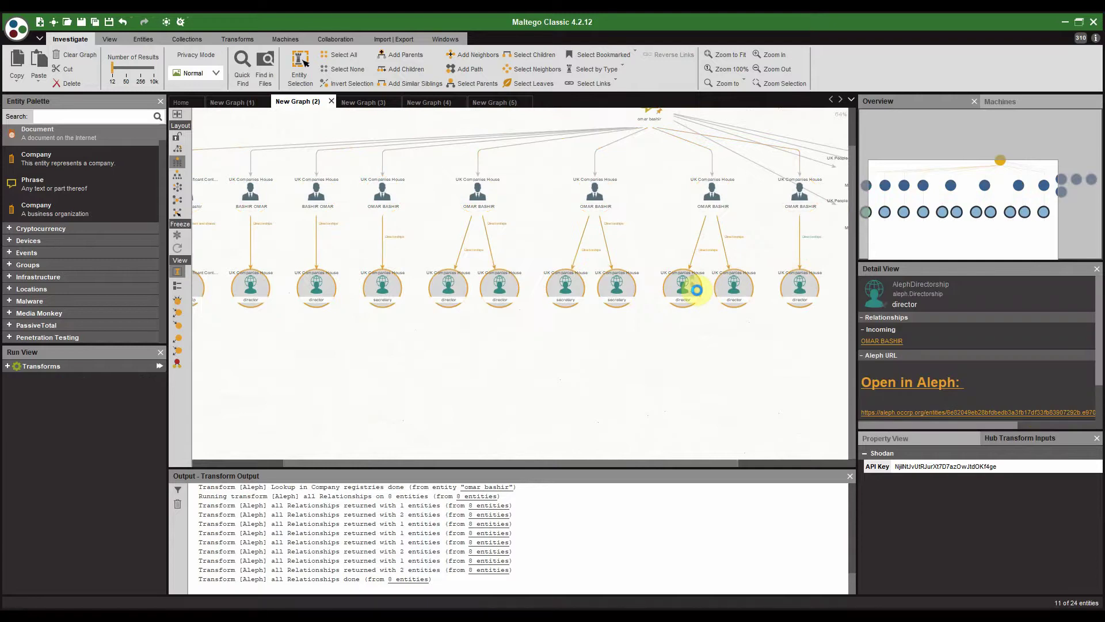
{"action": "right_click", "coordinate": [696, 290]}
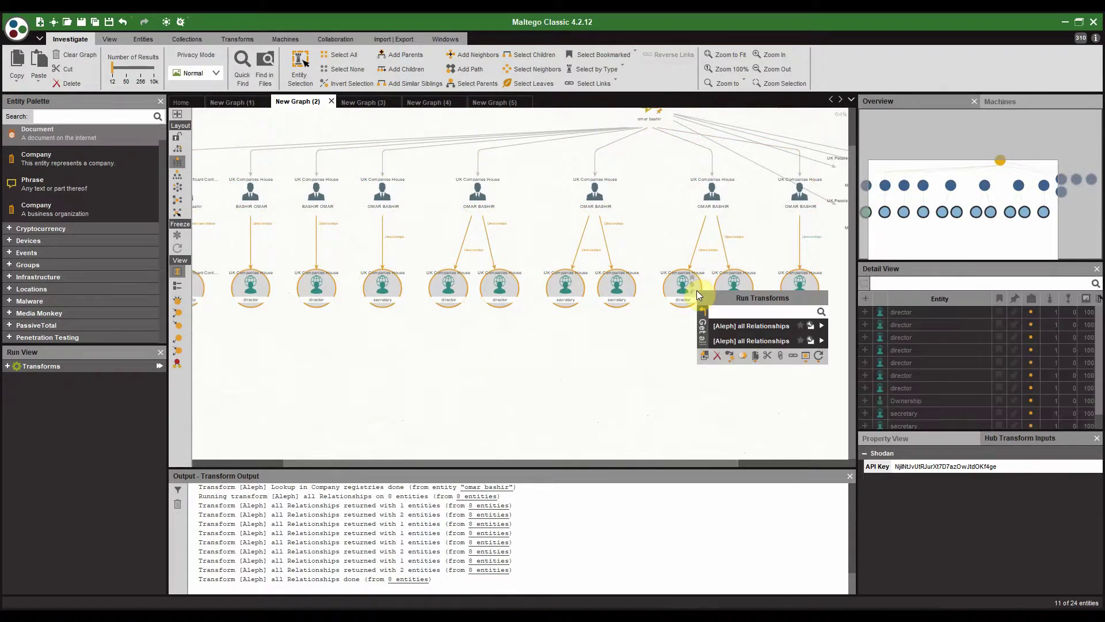
{"action": "left_click", "coordinate": [743, 326]}
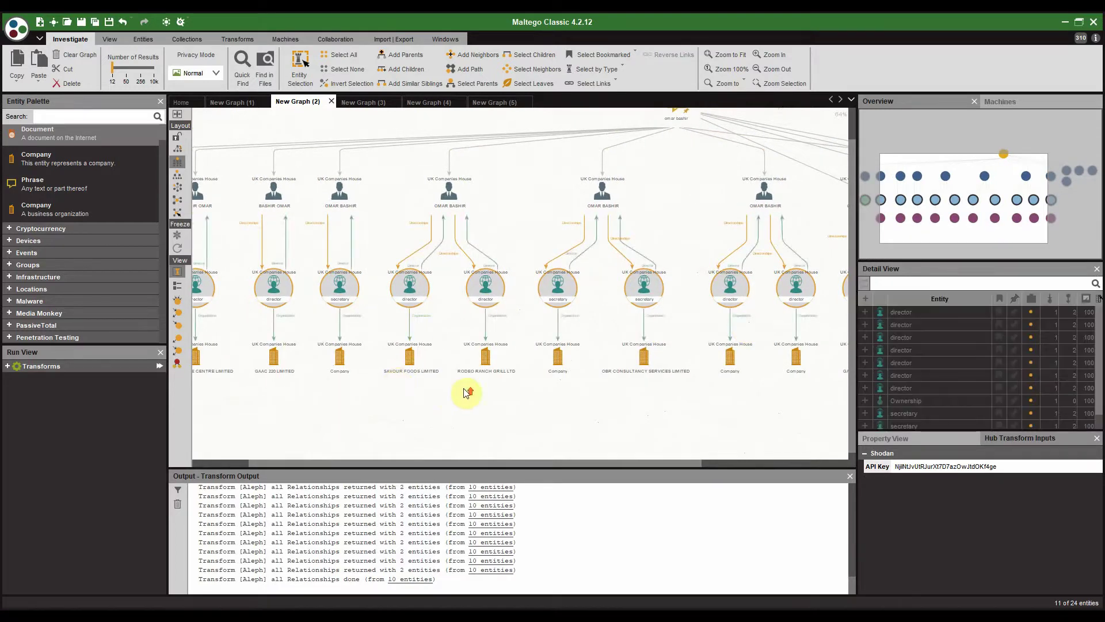
Step: Review the linked companies, inspect the OCCRP Aleph record of the unnamed Company immediately right of OBR CONSULTANCY SERVICES LIMITED, and return to Maltego
{"action": "scroll", "coordinate": [455, 391], "scroll_direction": "up", "scroll_amount": 3}
{"action": "scroll", "coordinate": [445, 392], "scroll_direction": "left", "scroll_amount": 5}
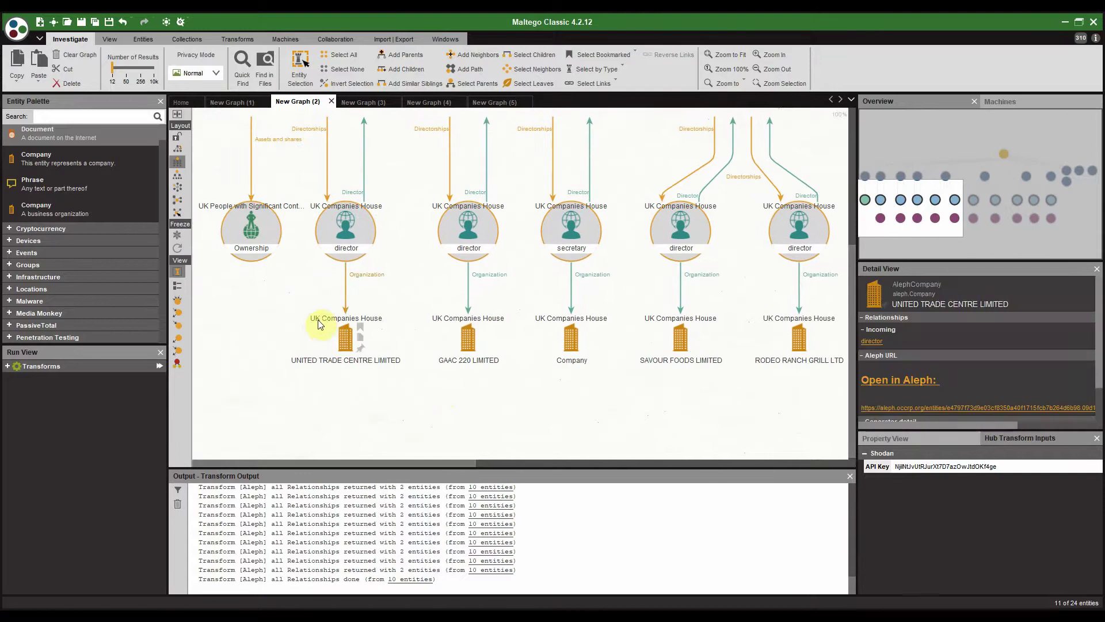
{"action": "scroll", "coordinate": [429, 375], "scroll_direction": "right", "scroll_amount": 5}
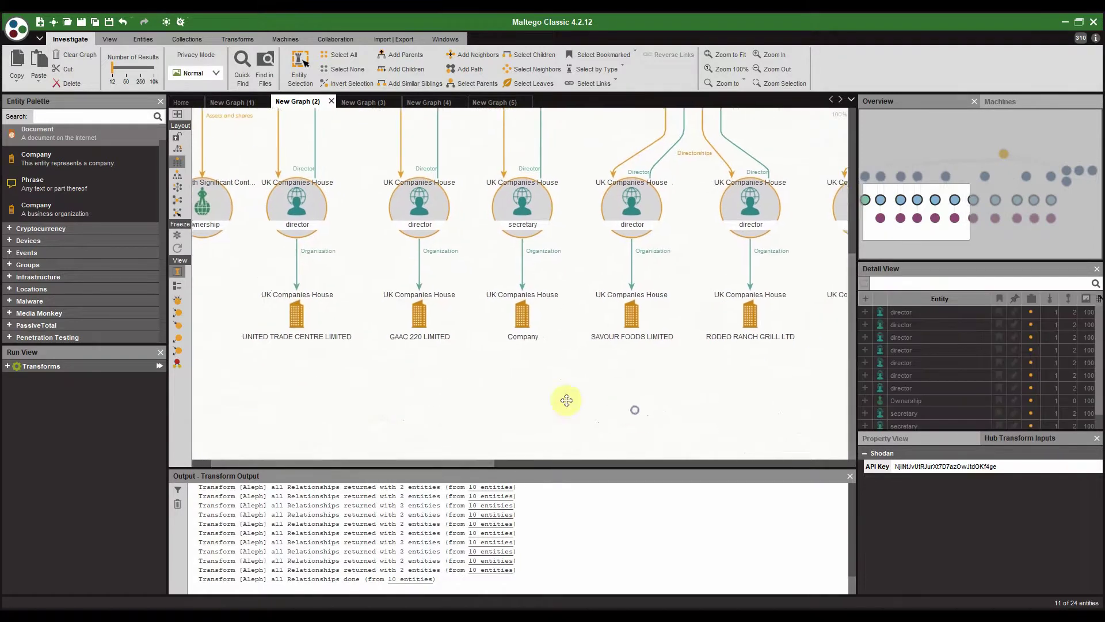
{"action": "scroll", "coordinate": [665, 383], "scroll_direction": "right", "scroll_amount": 5}
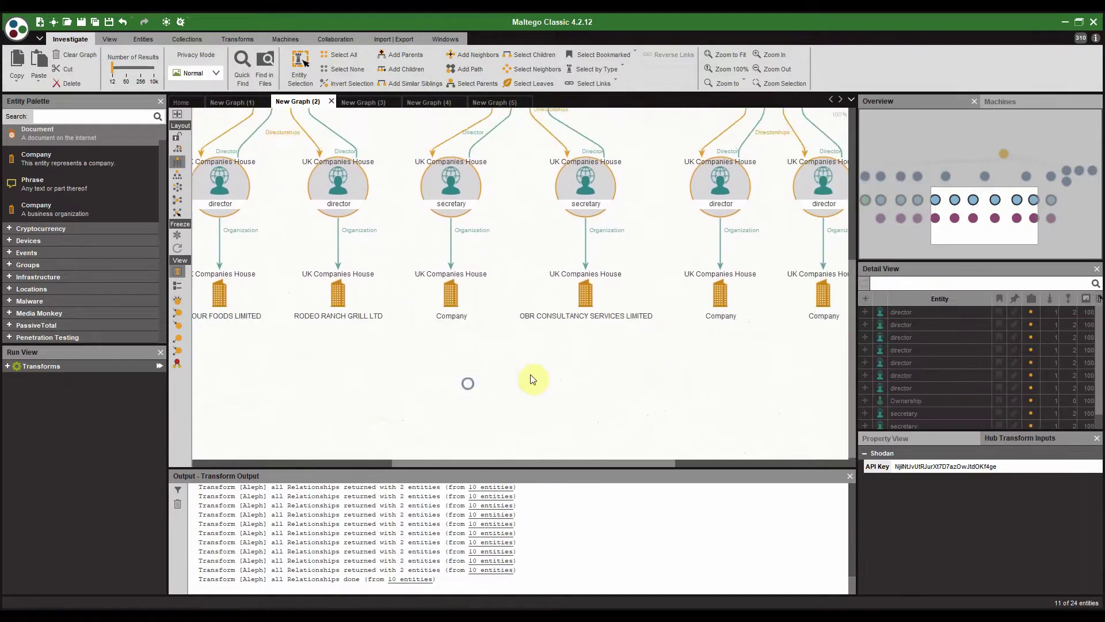
{"action": "scroll", "coordinate": [598, 363], "scroll_direction": "right", "scroll_amount": 5}
{"action": "left_click", "coordinate": [643, 287]}
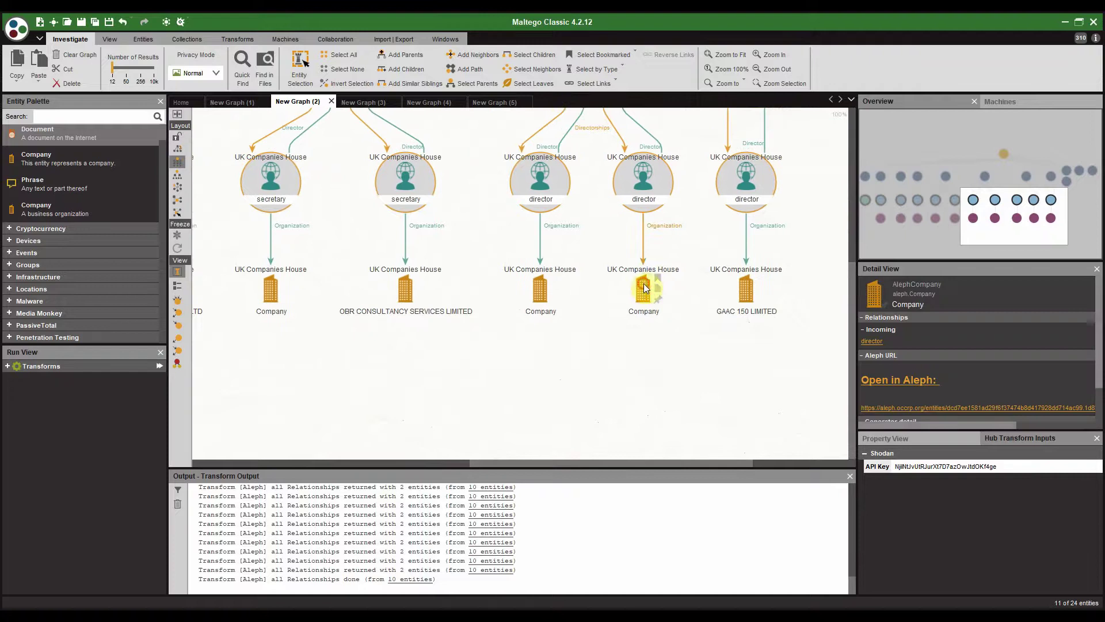
{"action": "left_click", "coordinate": [526, 281]}
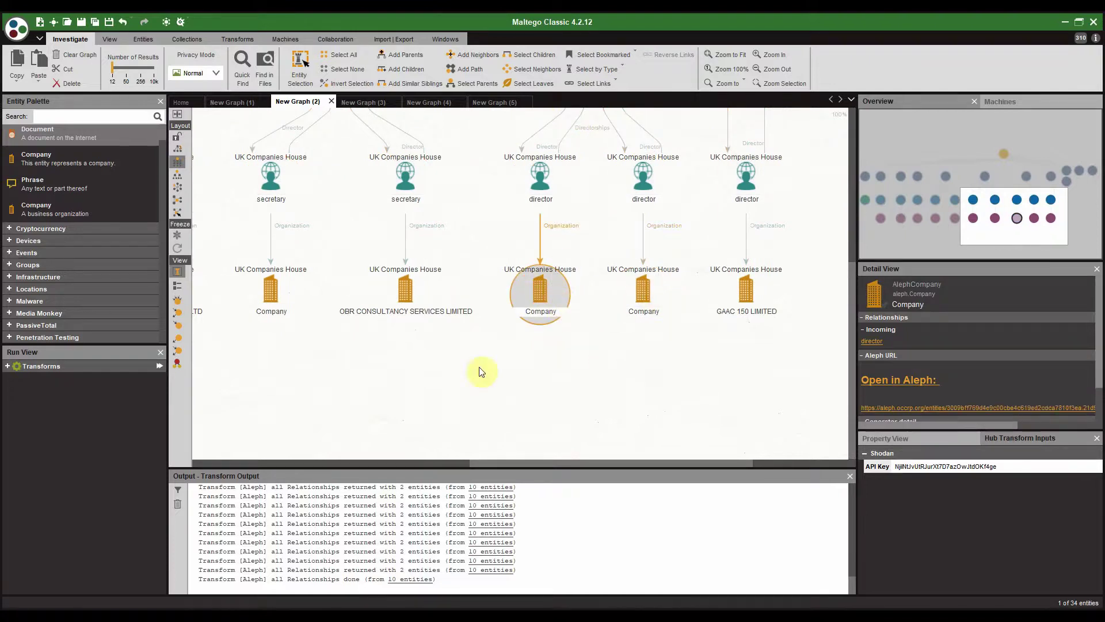
{"action": "left_click", "coordinate": [907, 381]}
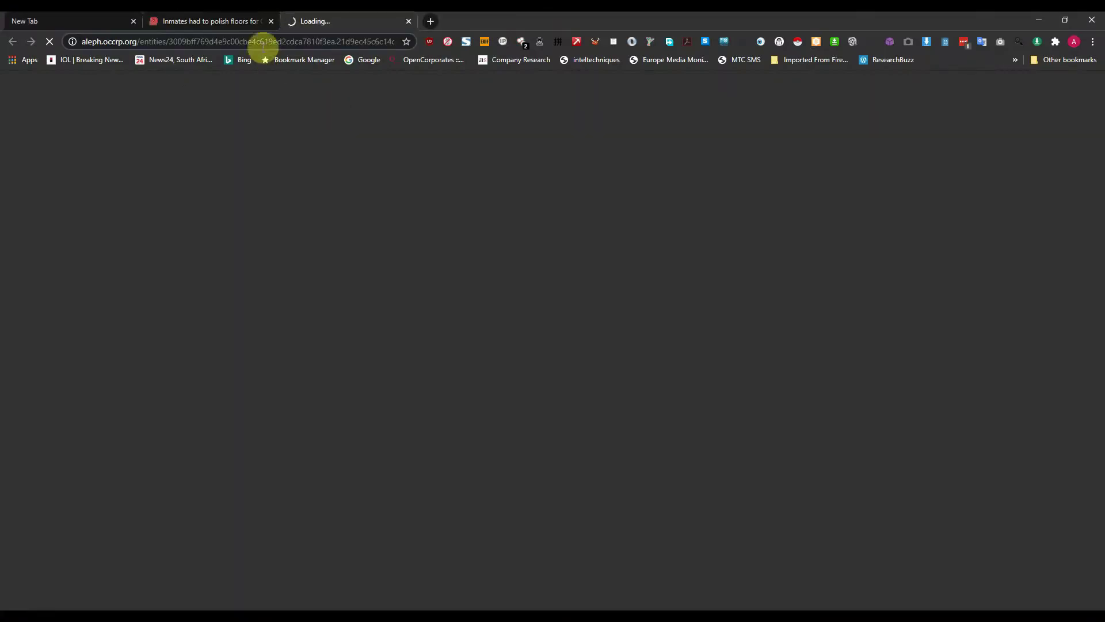
{"action": "left_click", "coordinate": [270, 22]}
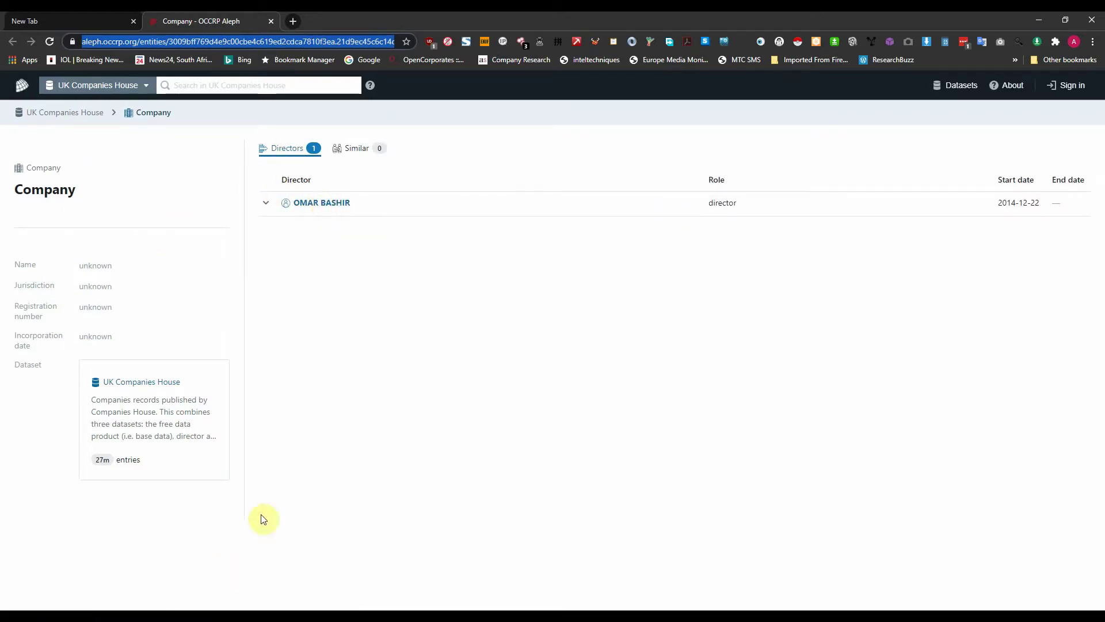
{"action": "left_click", "coordinate": [863, 619]}
{"action": "left_click", "coordinate": [604, 378]}
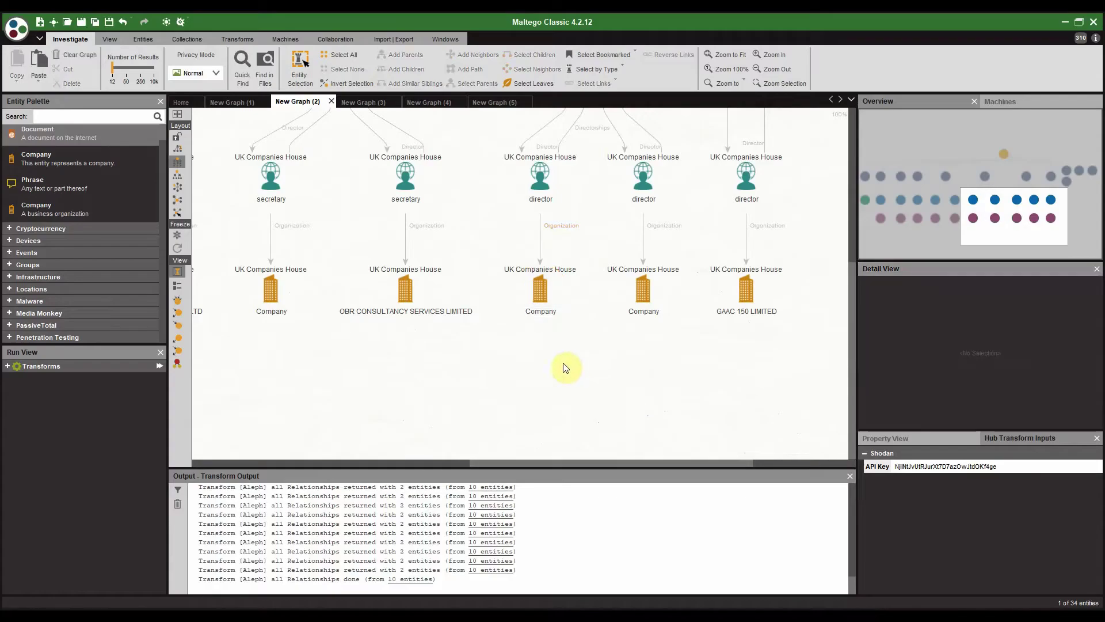
Step: Run [Aleph] all Relationships on GAAC 220 LIMITED, SAVOUR FOODS LIMITED, RODEO RANCH GRILL LTD, OBR CONSULTANCY SERVICES LIMITED and GAAC 150 LIMITED together
{"action": "scroll", "coordinate": [635, 387], "scroll_direction": "left", "scroll_amount": 10}
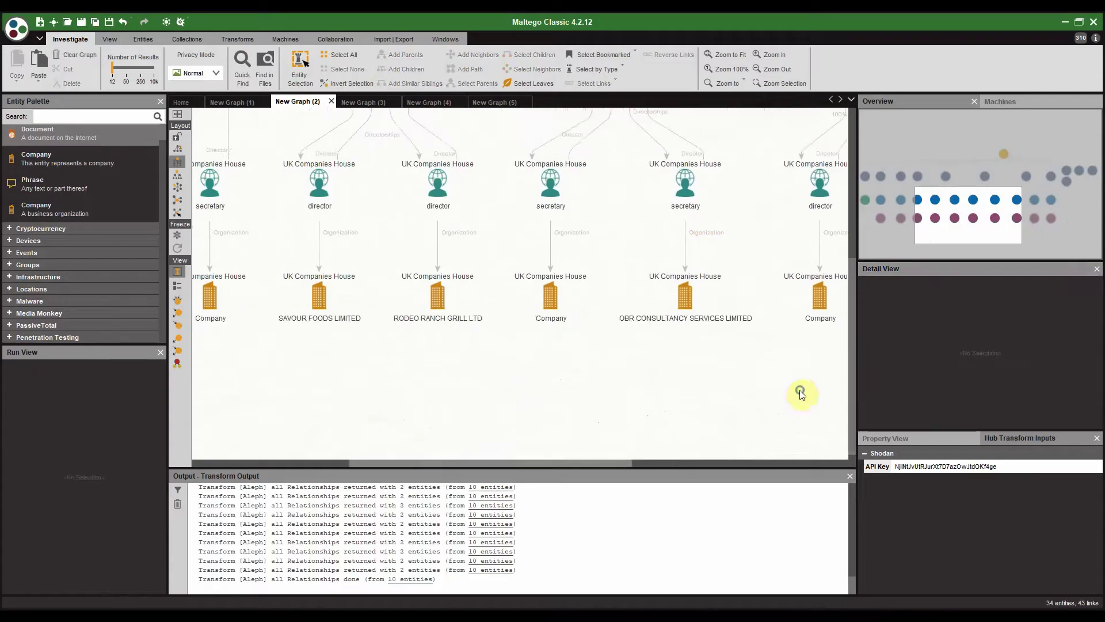
{"action": "left_click", "coordinate": [267, 305]}
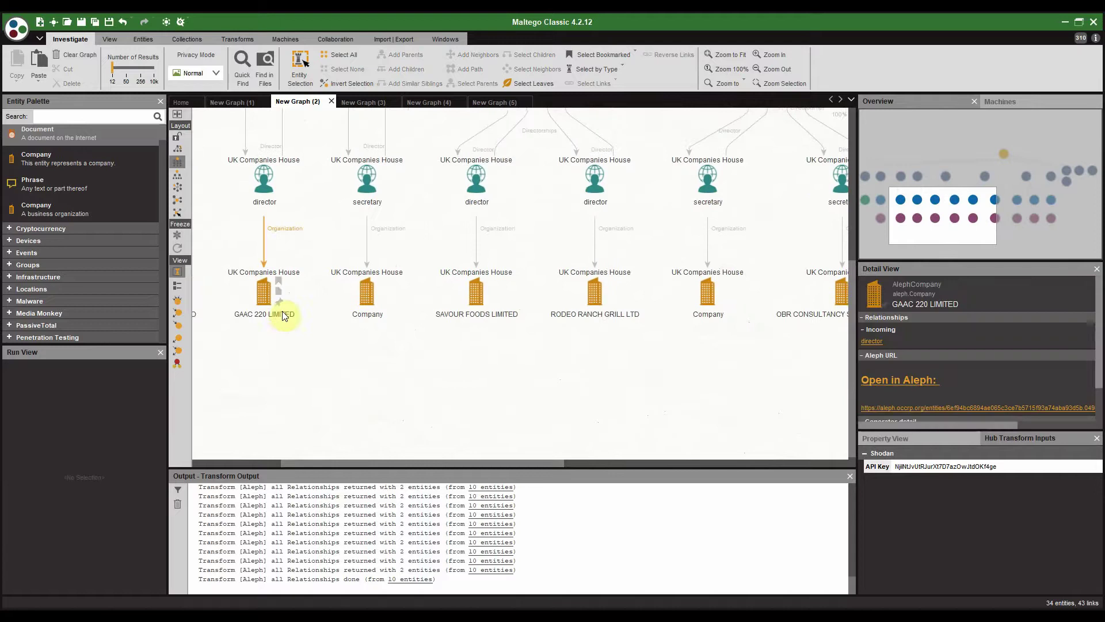
{"action": "left_click", "coordinate": [476, 305], "text": "ctrl"}
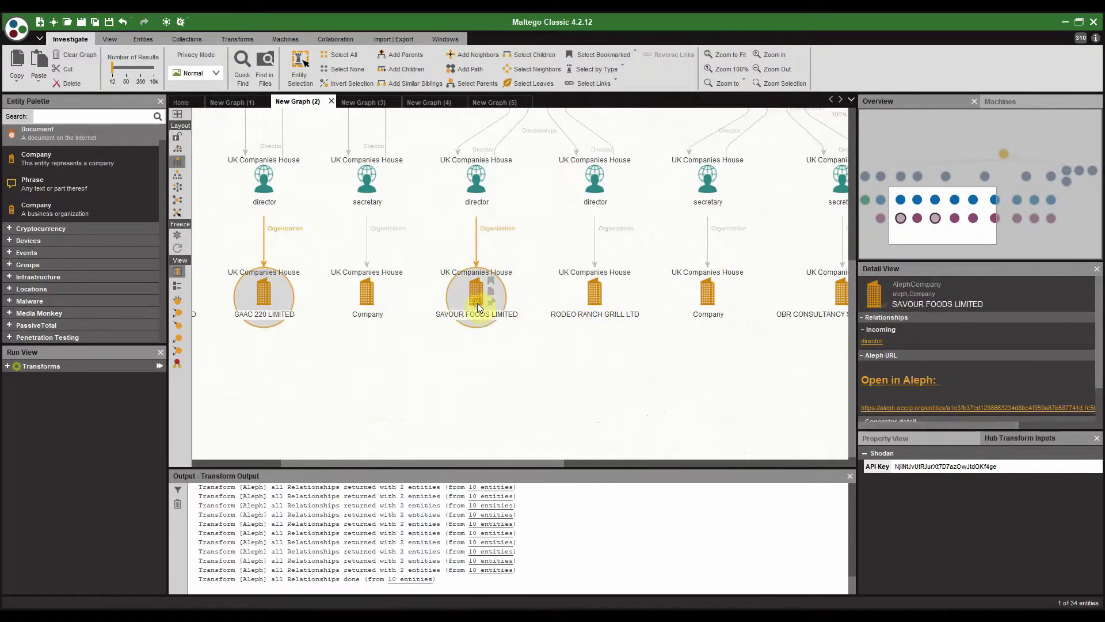
{"action": "left_click", "coordinate": [598, 306], "text": "ctrl"}
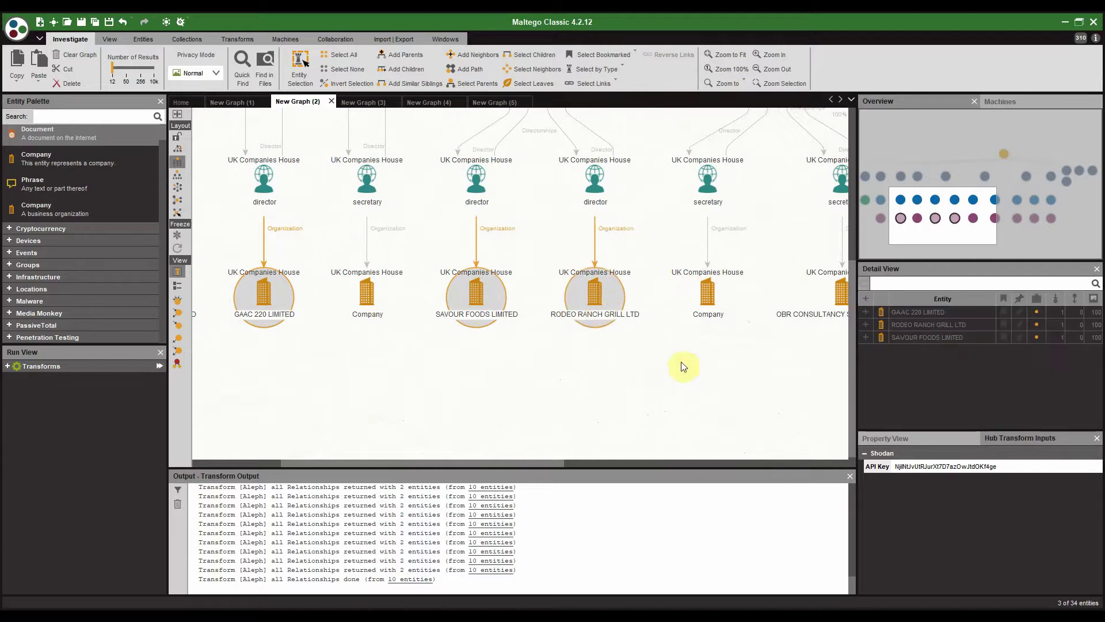
{"action": "left_click_drag", "start_coordinate": [683, 367], "coordinate": [466, 375]}
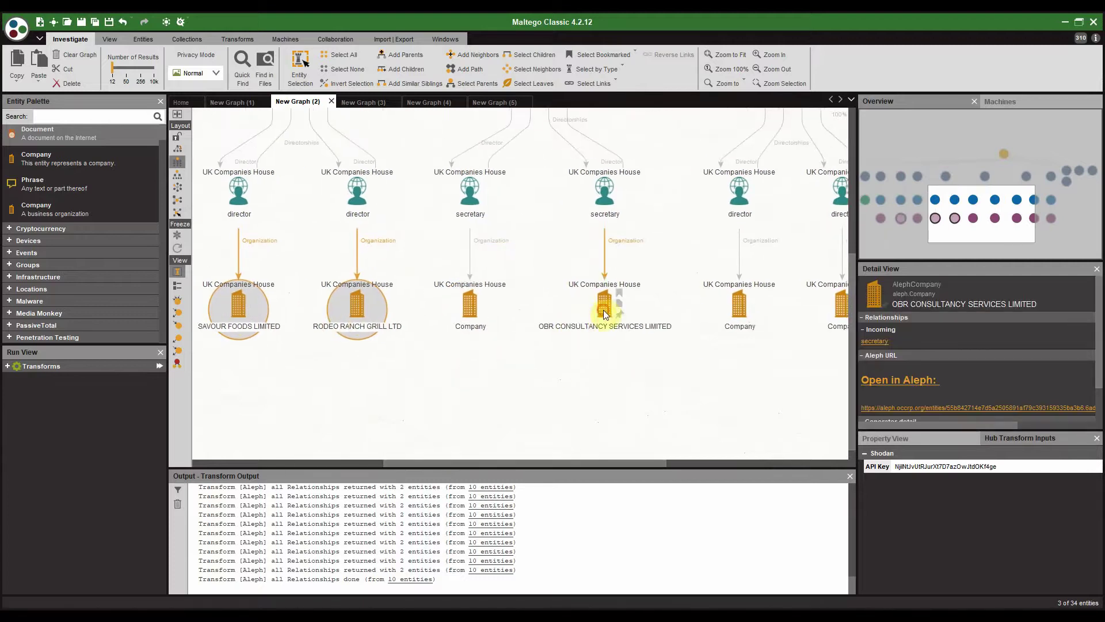
{"action": "left_click_drag", "start_coordinate": [720, 376], "coordinate": [402, 382]}
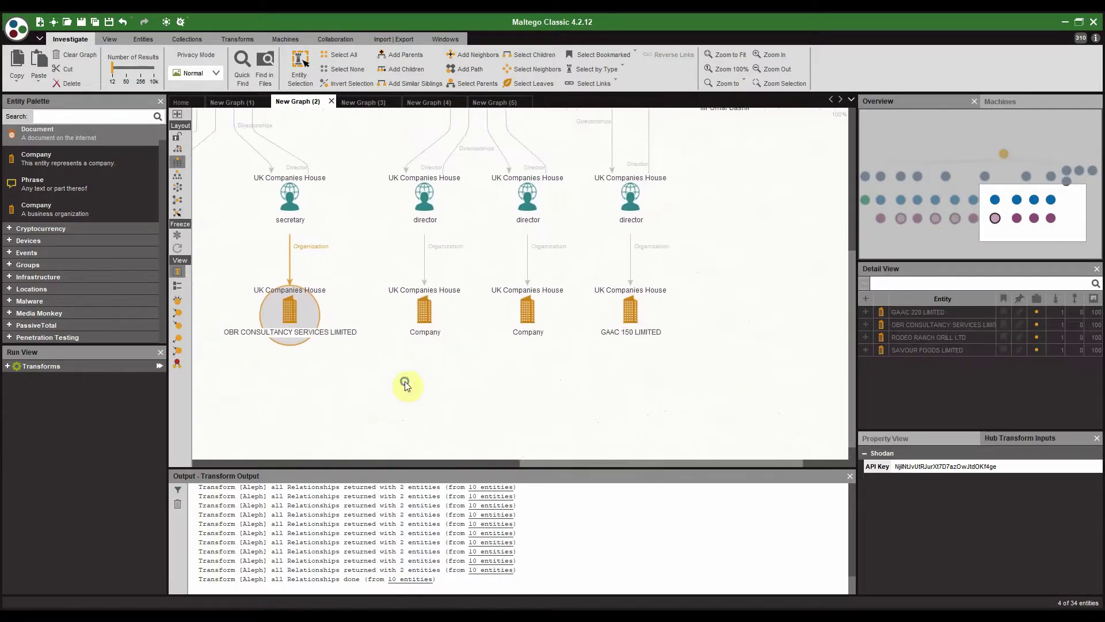
{"action": "left_click", "coordinate": [629, 316], "text": "ctrl"}
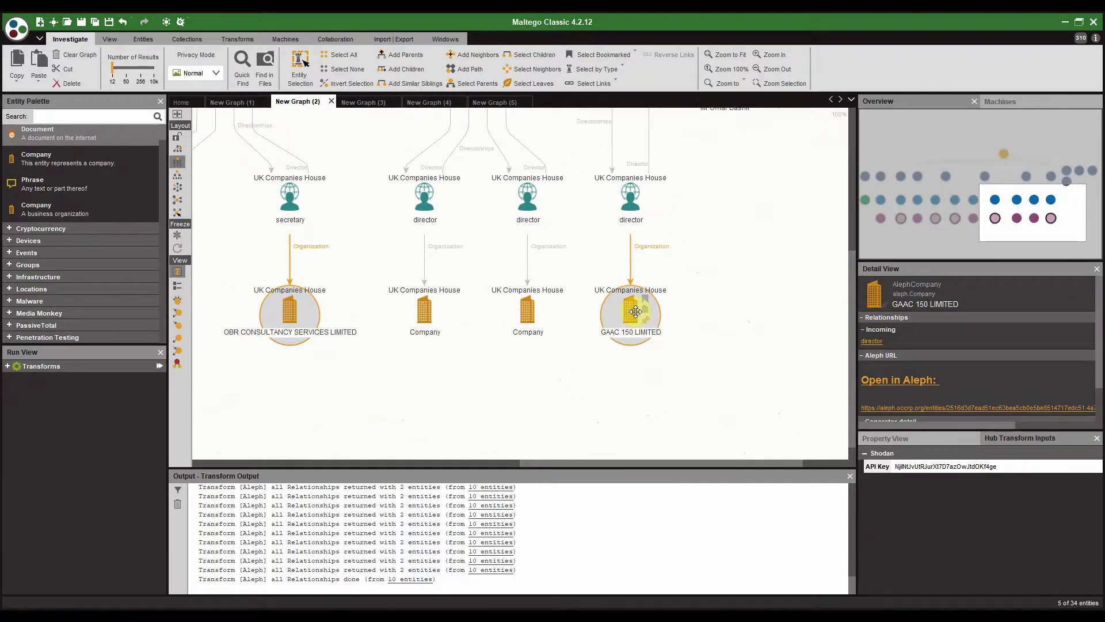
{"action": "right_click", "coordinate": [636, 311]}
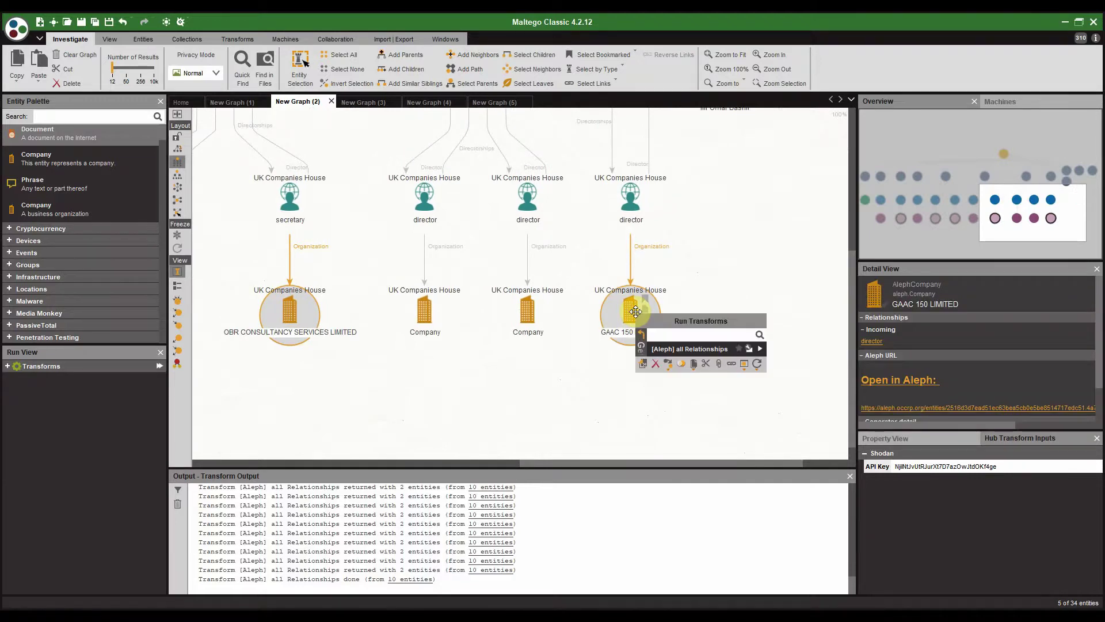
{"action": "left_click", "coordinate": [759, 350]}
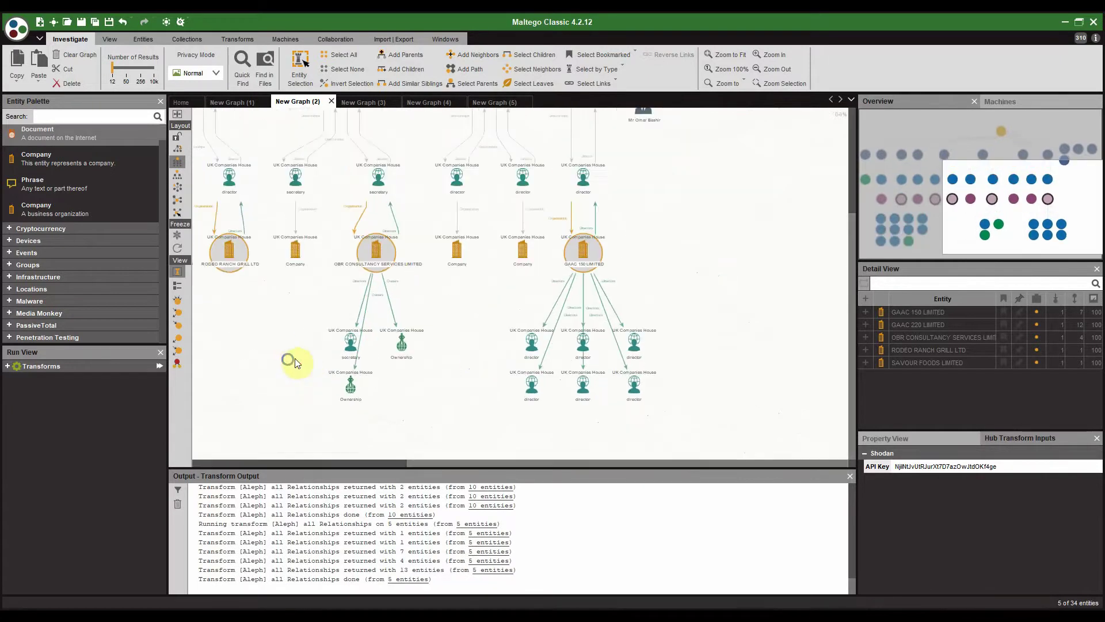
Step: Select all the director, secretary and Ownership entities in the lowest row beneath the companies and run [Aleph] all Relationships on them
{"action": "left_click_drag", "start_coordinate": [251, 277], "coordinate": [749, 401]}
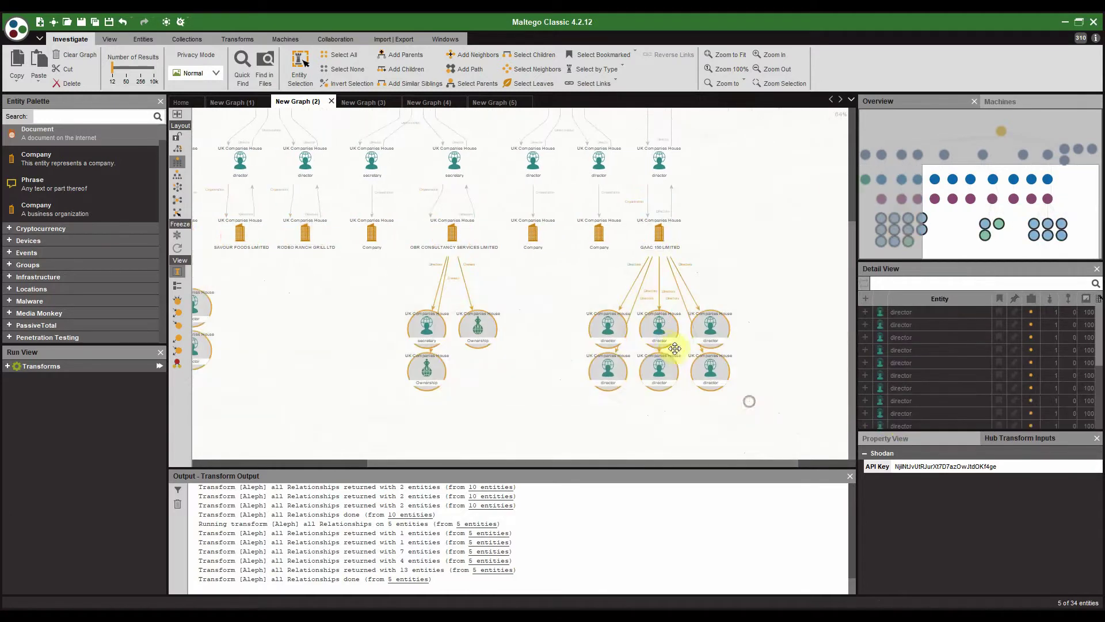
{"action": "left_click", "coordinate": [670, 345]}
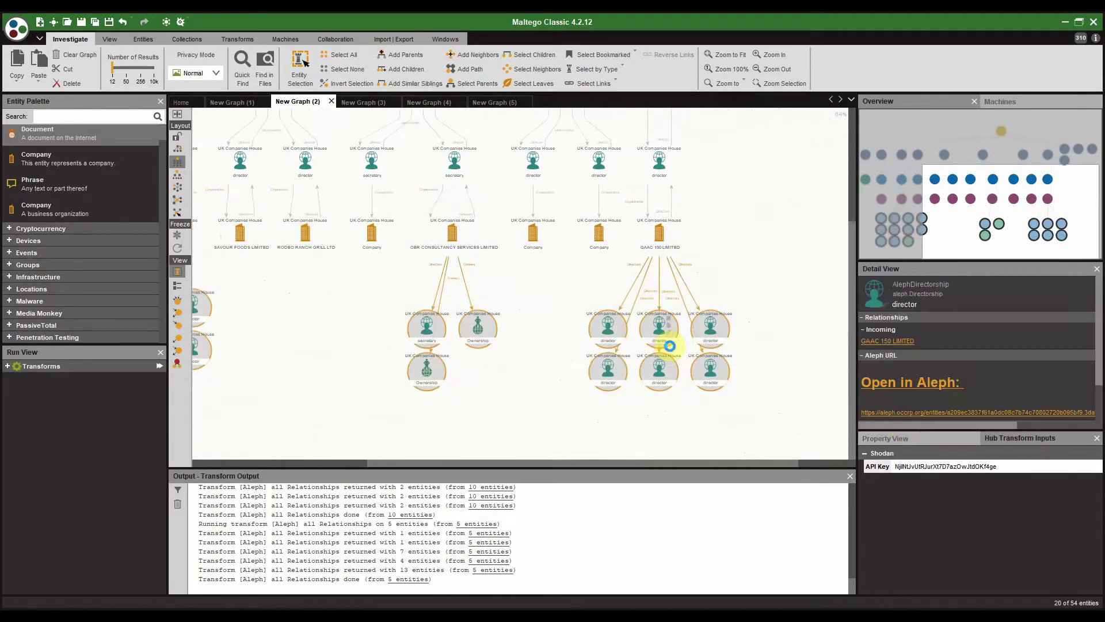
{"action": "right_click", "coordinate": [670, 345]}
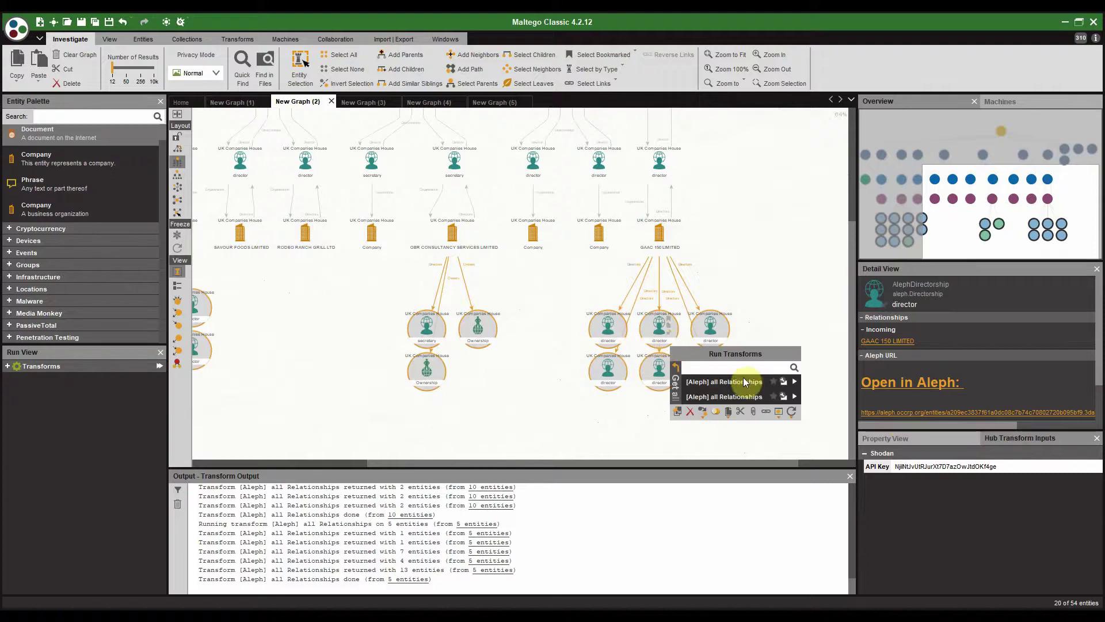
{"action": "left_click", "coordinate": [796, 382]}
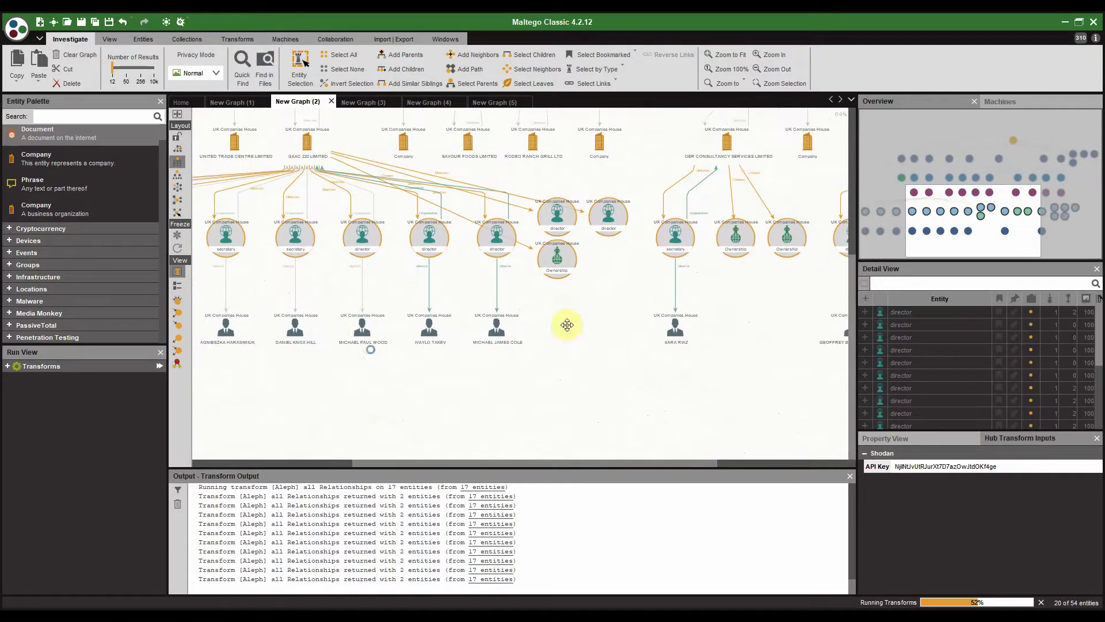
Step: Examine the people and companies linked to the directorships of GAAC 220 LIMITED, OBR CONSULTANCY SERVICES LIMITED and GAAC 150 LIMITED
{"action": "scroll", "coordinate": [352, 342], "scroll_direction": "up", "scroll_amount": 5}
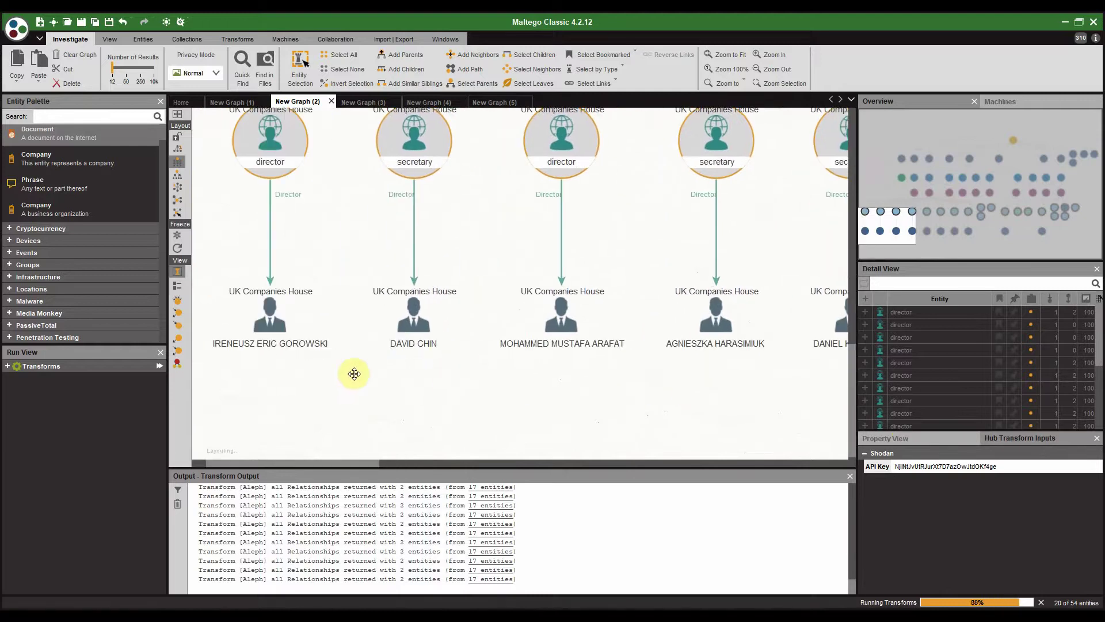
{"action": "scroll", "coordinate": [628, 377], "scroll_direction": "down", "scroll_amount": 3}
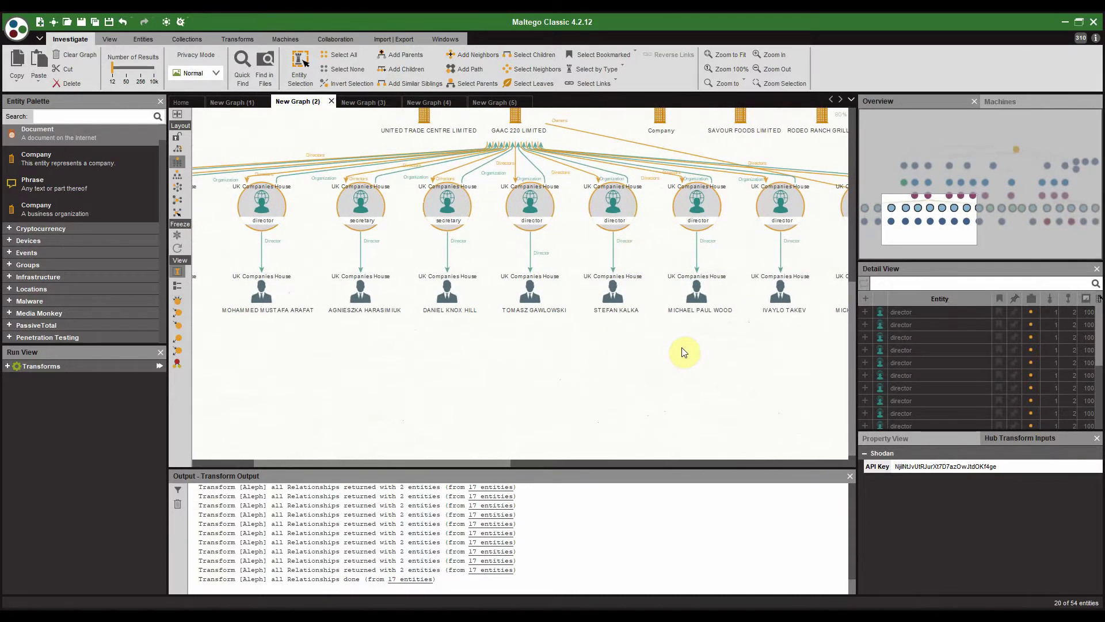
{"action": "left_click", "coordinate": [700, 359]}
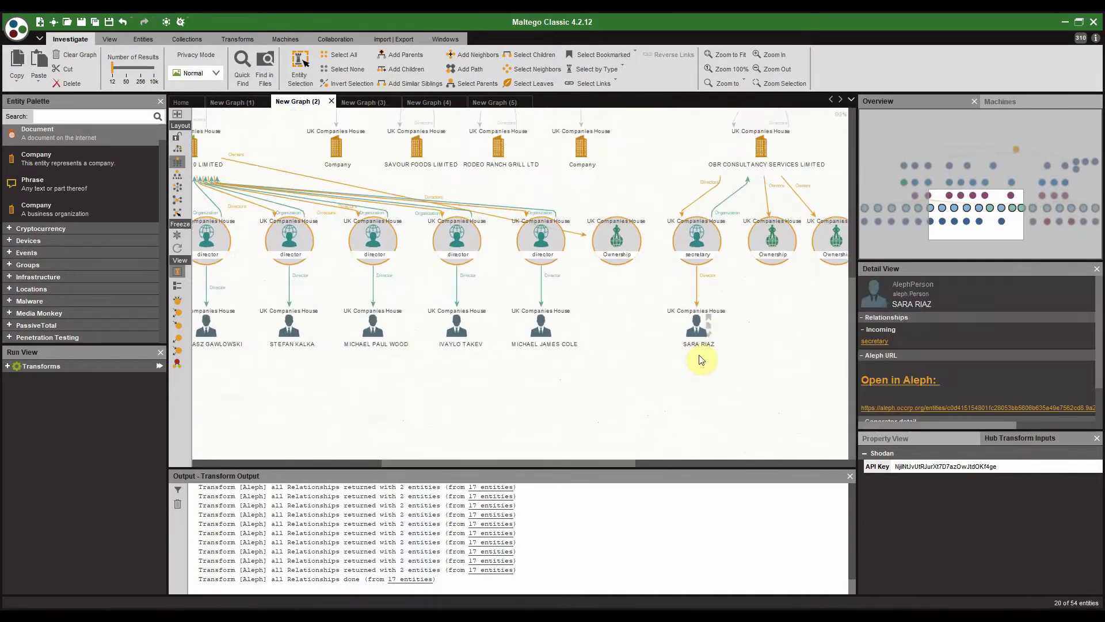
{"action": "left_click_drag", "start_coordinate": [745, 300], "coordinate": [467, 323]}
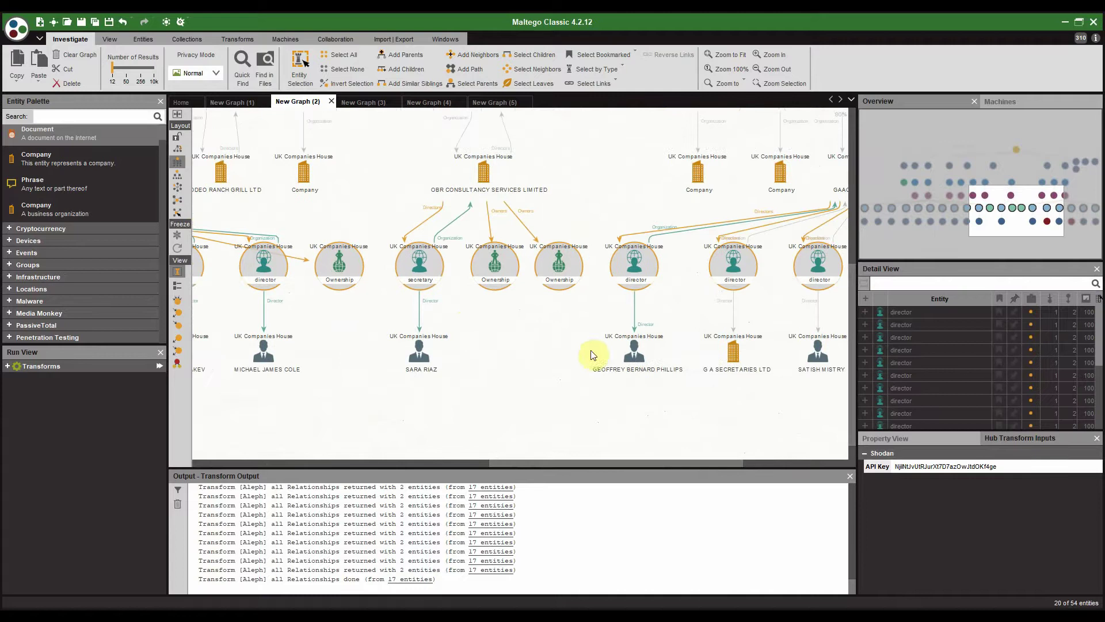
{"action": "left_click_drag", "start_coordinate": [593, 355], "coordinate": [476, 350]}
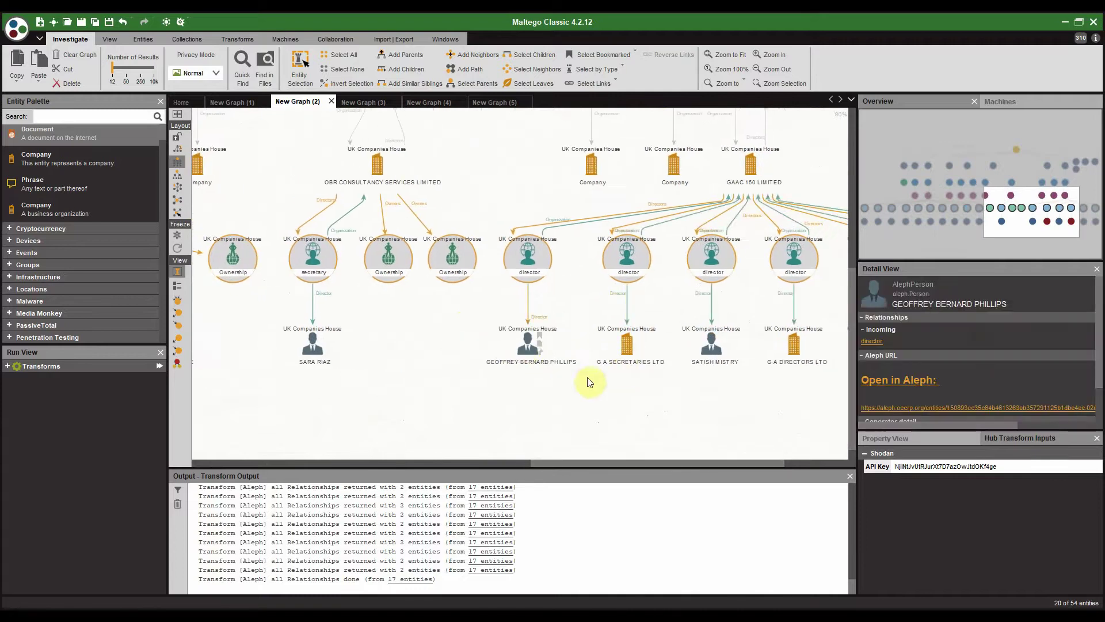
{"action": "left_click_drag", "start_coordinate": [604, 385], "coordinate": [564, 390]}
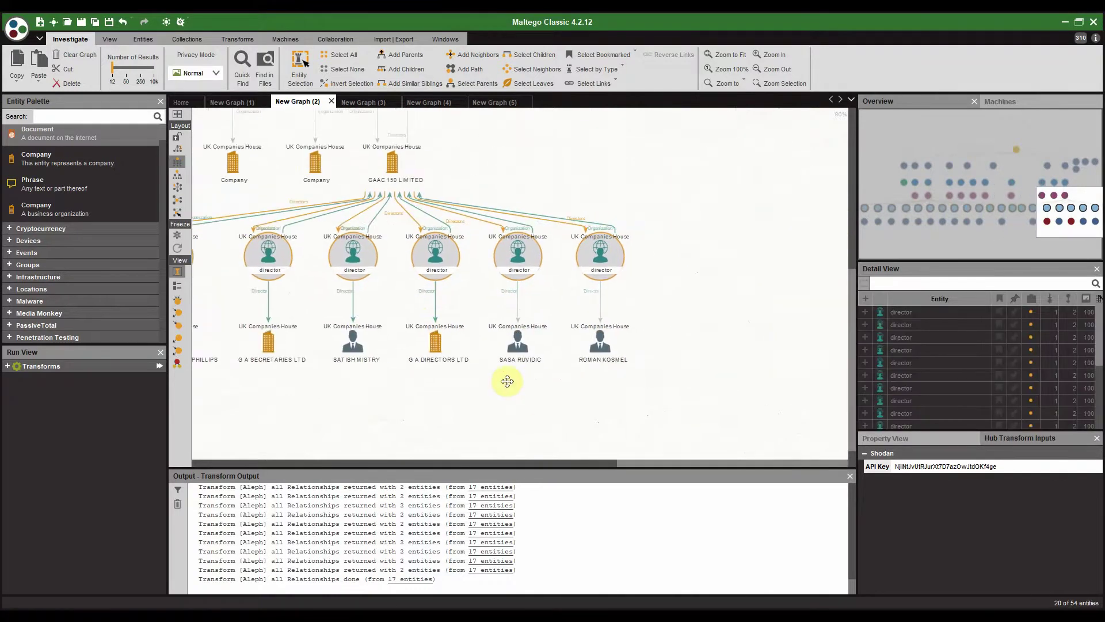
{"action": "mouse_move", "coordinate": [455, 299]}
{"action": "scroll", "coordinate": [454, 299], "scroll_direction": "down", "scroll_amount": 3}
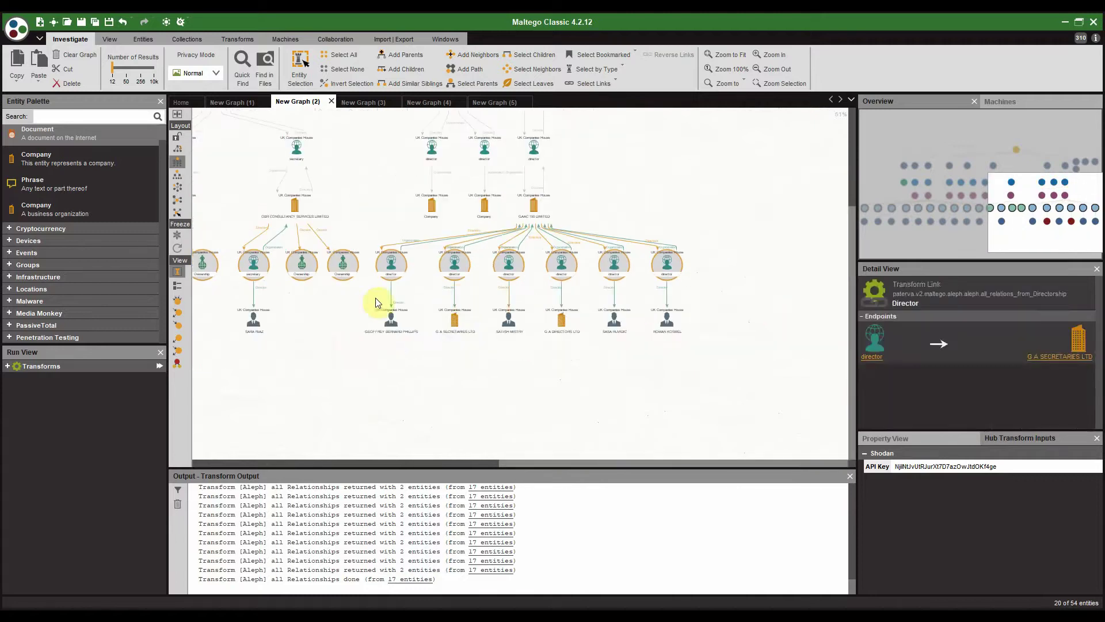
{"action": "left_click_drag", "start_coordinate": [345, 338], "coordinate": [633, 375]}
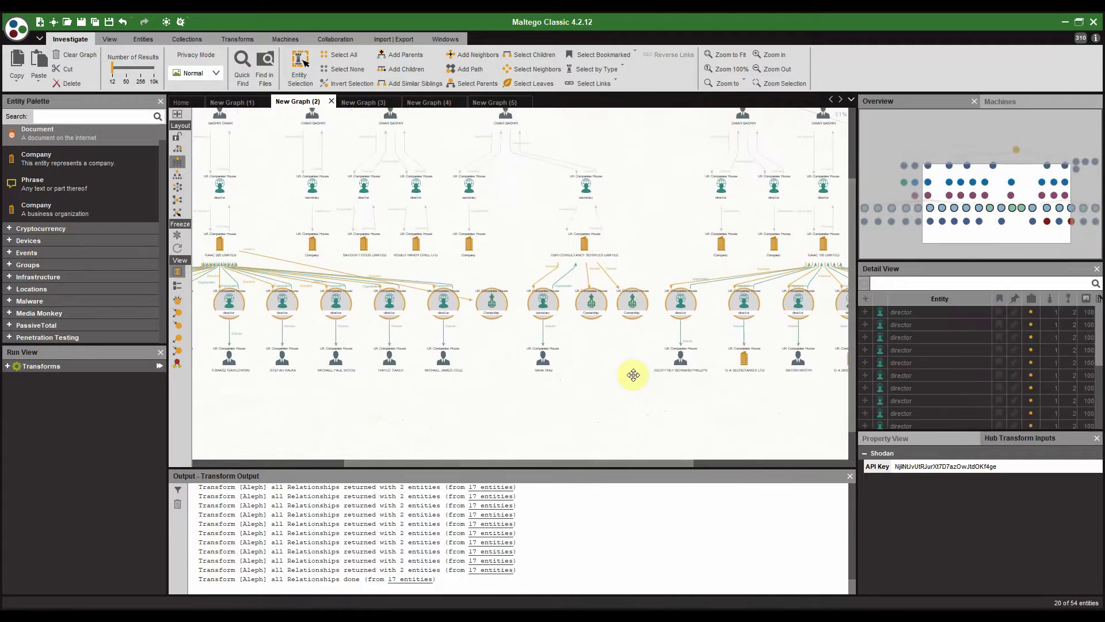
Step: Run [Aleph] to Address on GAAC 220 LIMITED, SAVOUR FOODS LIMITED, RODEO RANCH GRILL LTD and OBR CONSULTANCY SERVICES LIMITED together
{"action": "left_click_drag", "start_coordinate": [272, 260], "coordinate": [350, 250]}
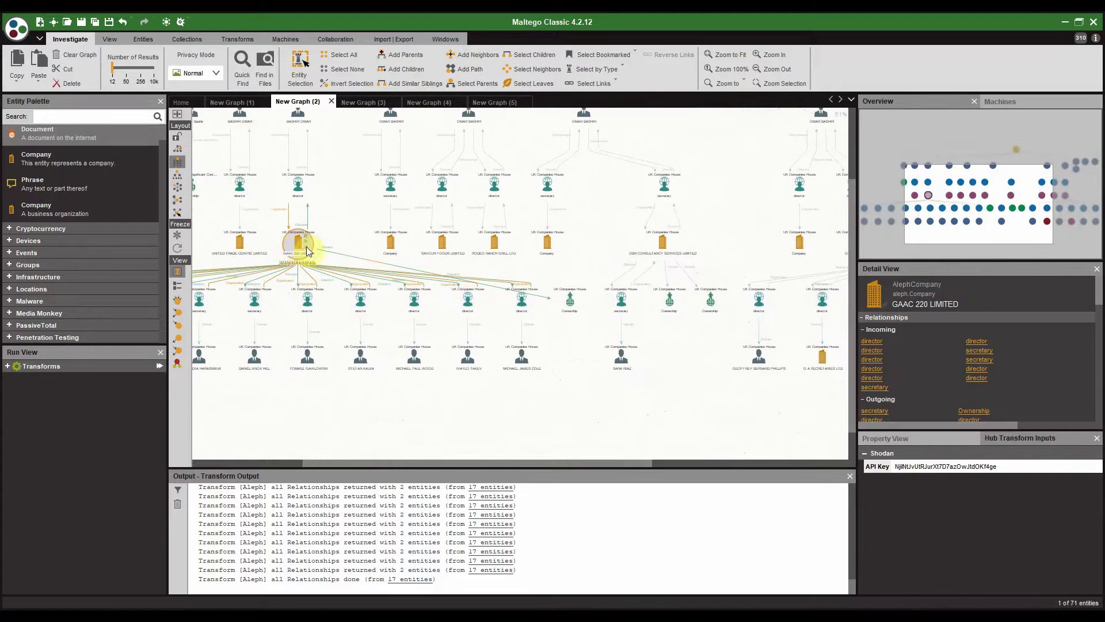
{"action": "scroll", "coordinate": [306, 246], "scroll_direction": "up", "scroll_amount": 1}
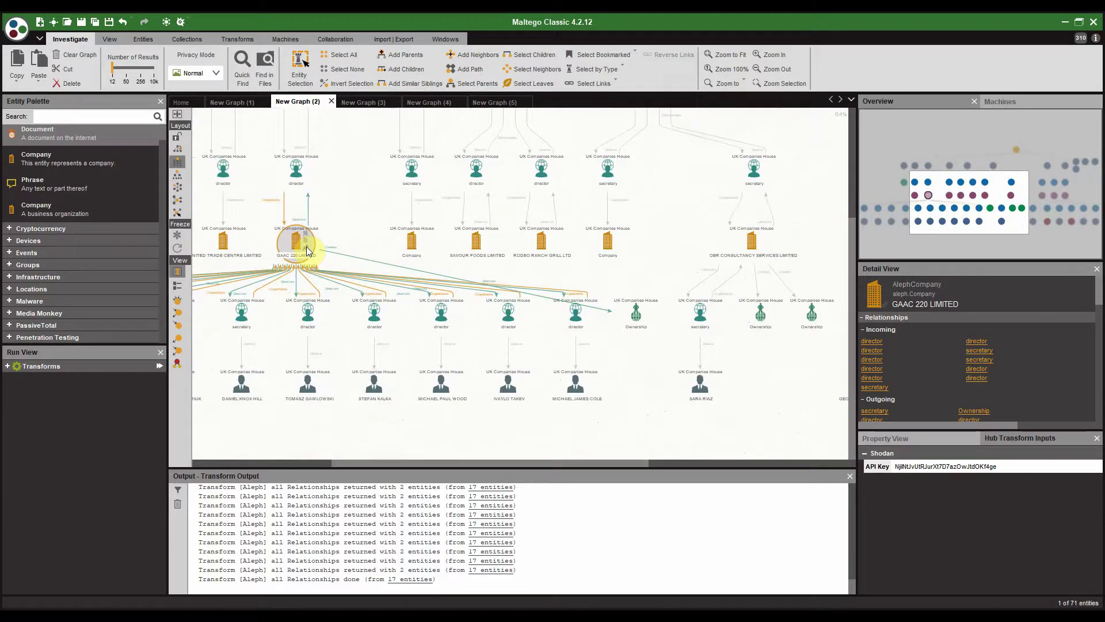
{"action": "left_click", "coordinate": [476, 241], "text": "ctrl"}
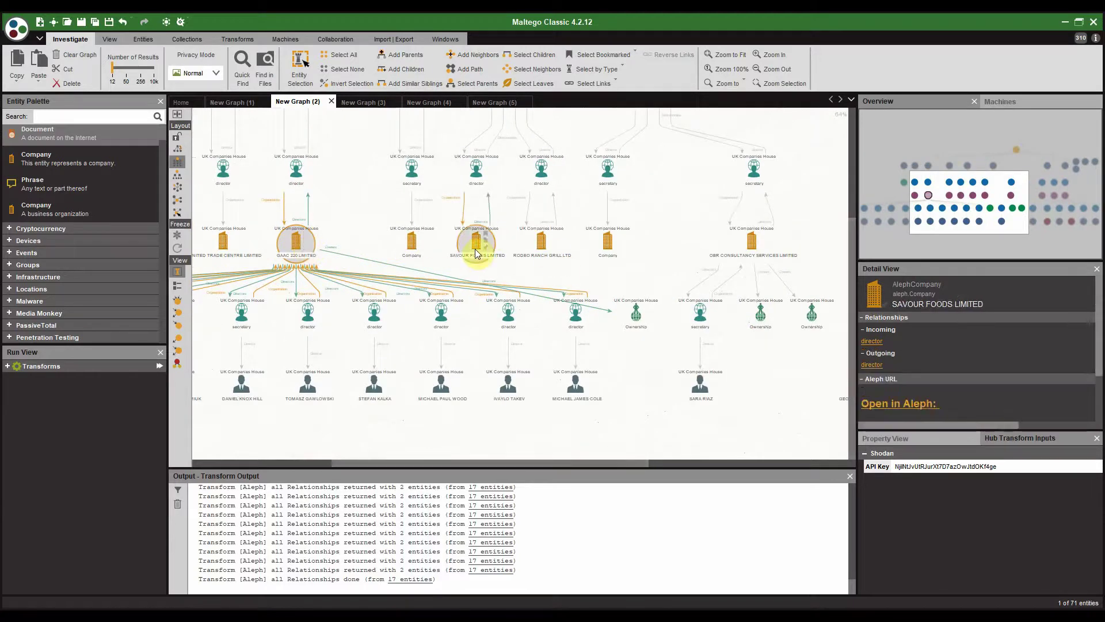
{"action": "left_click", "coordinate": [544, 242], "text": "ctrl"}
{"action": "left_click", "coordinate": [752, 244], "text": "ctrl"}
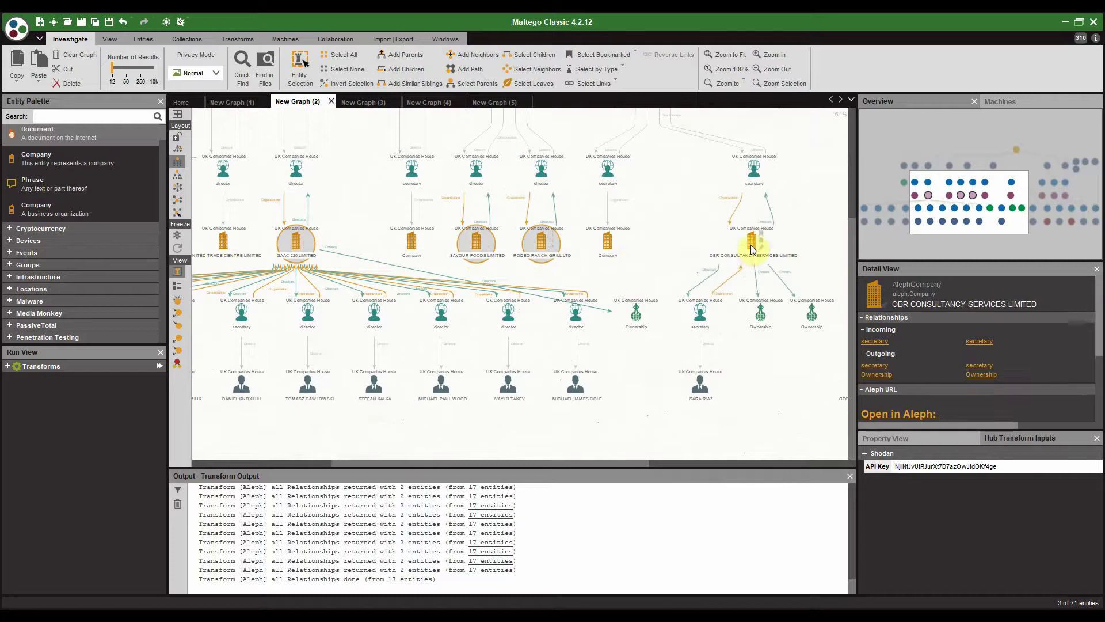
{"action": "left_click", "coordinate": [751, 246], "text": "ctrl"}
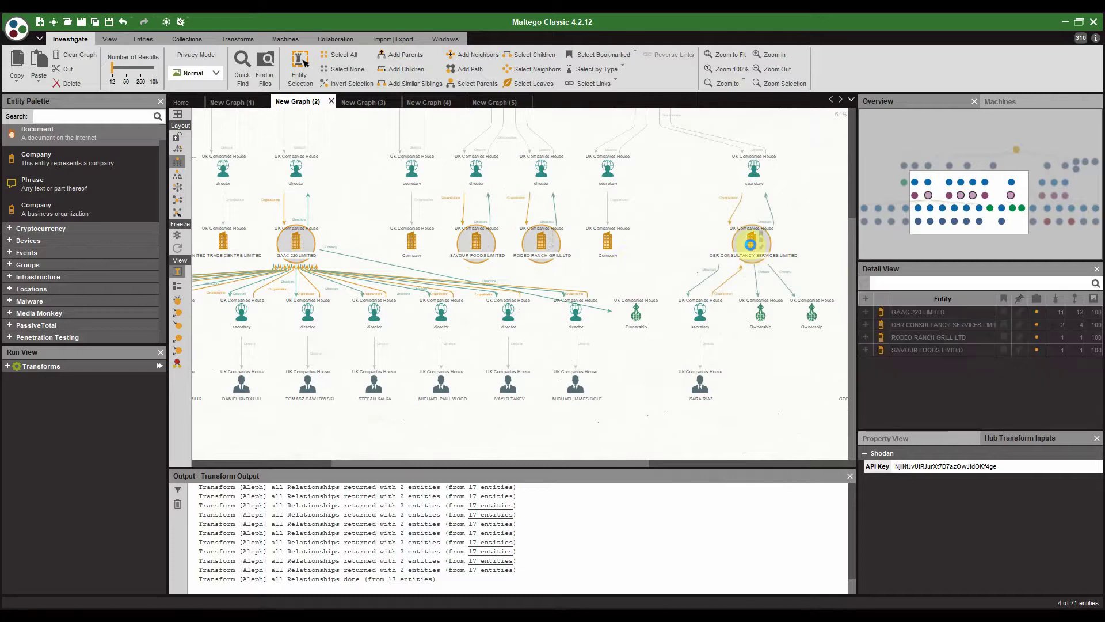
{"action": "right_click", "coordinate": [751, 245]}
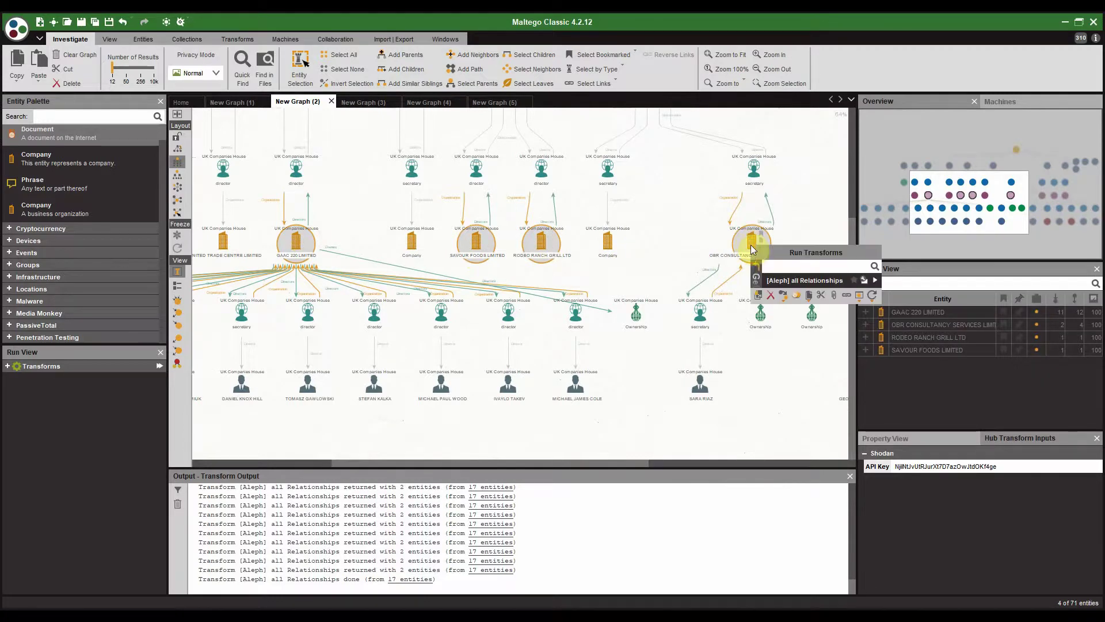
{"action": "left_click", "coordinate": [757, 276]}
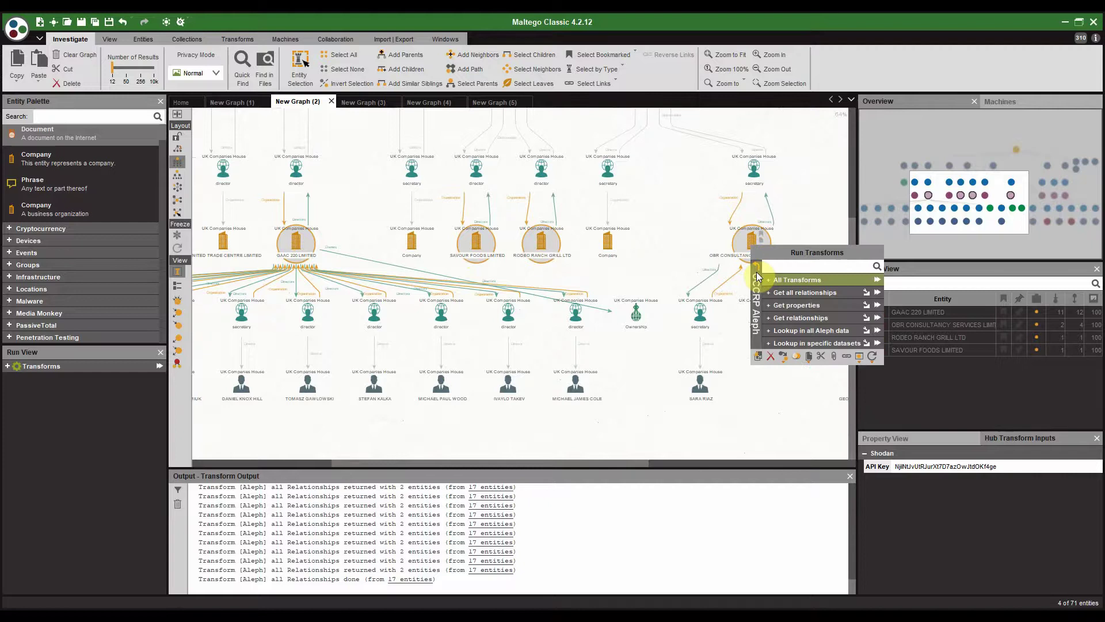
{"action": "left_click", "coordinate": [775, 306]}
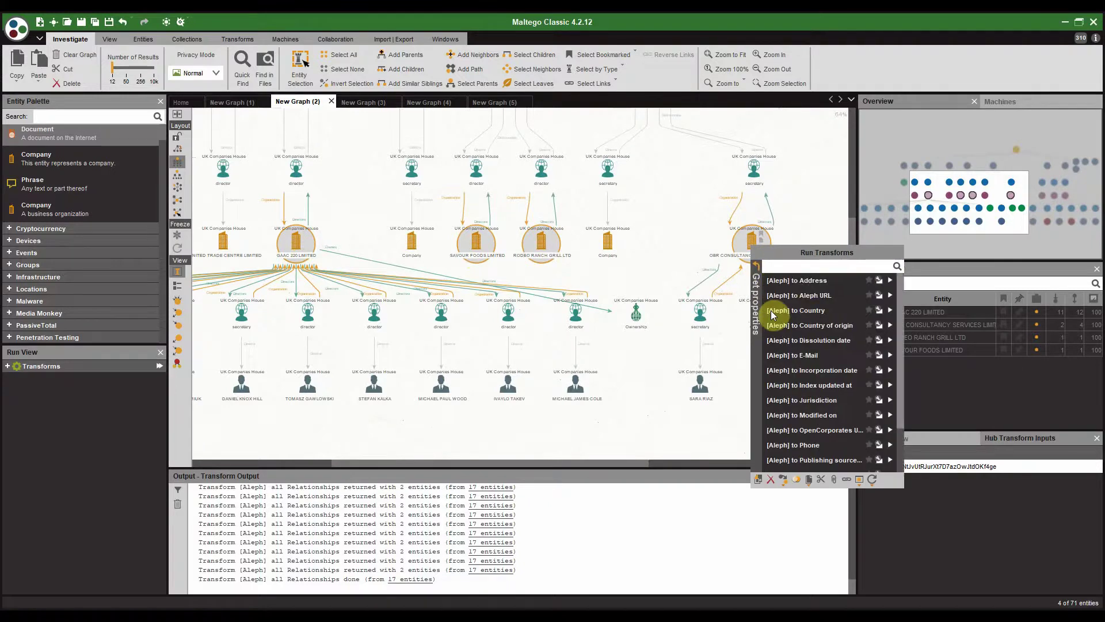
{"action": "left_click", "coordinate": [805, 281]}
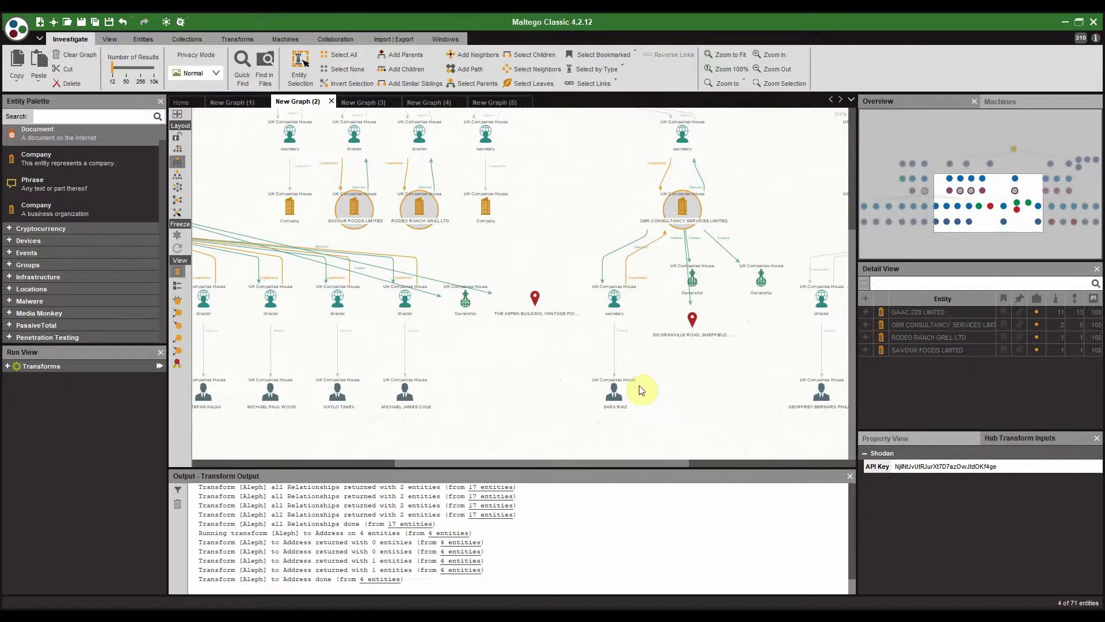
Step: Inspect the Location entity linked to OBR CONSULTANCY SERVICES LIMITED and trace the surrounding graph back up to the Phrase
{"action": "left_click", "coordinate": [692, 319]}
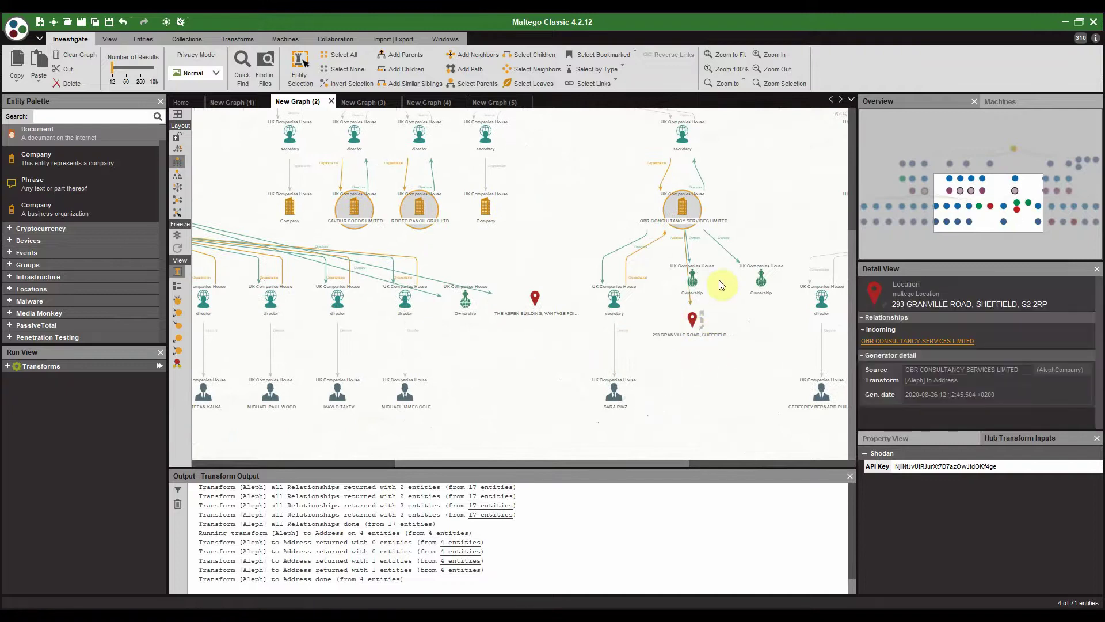
{"action": "left_click", "coordinate": [760, 217]}
{"action": "left_click_drag", "start_coordinate": [731, 217], "coordinate": [514, 234]}
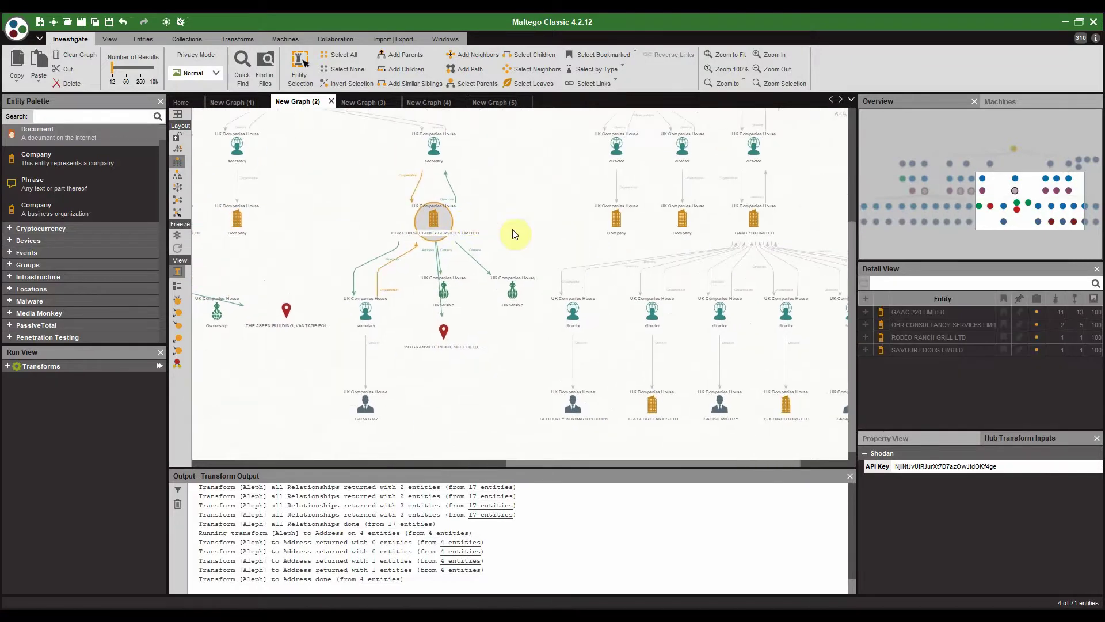
{"action": "scroll", "coordinate": [518, 320], "scroll_direction": "down", "scroll_amount": 5}
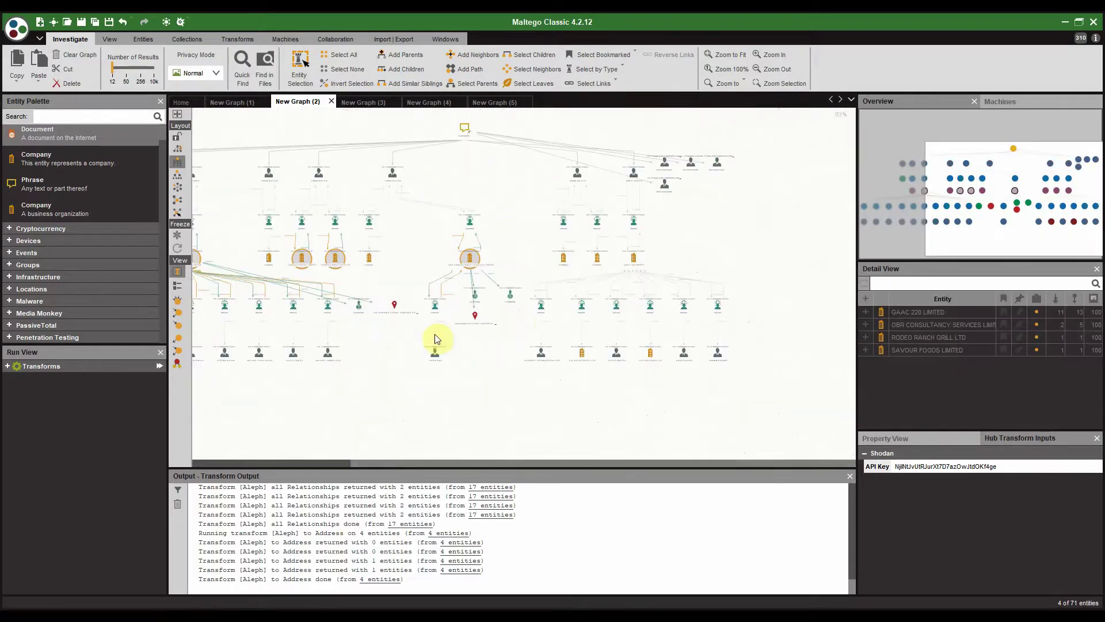
{"action": "left_click_drag", "start_coordinate": [590, 338], "coordinate": [454, 352]}
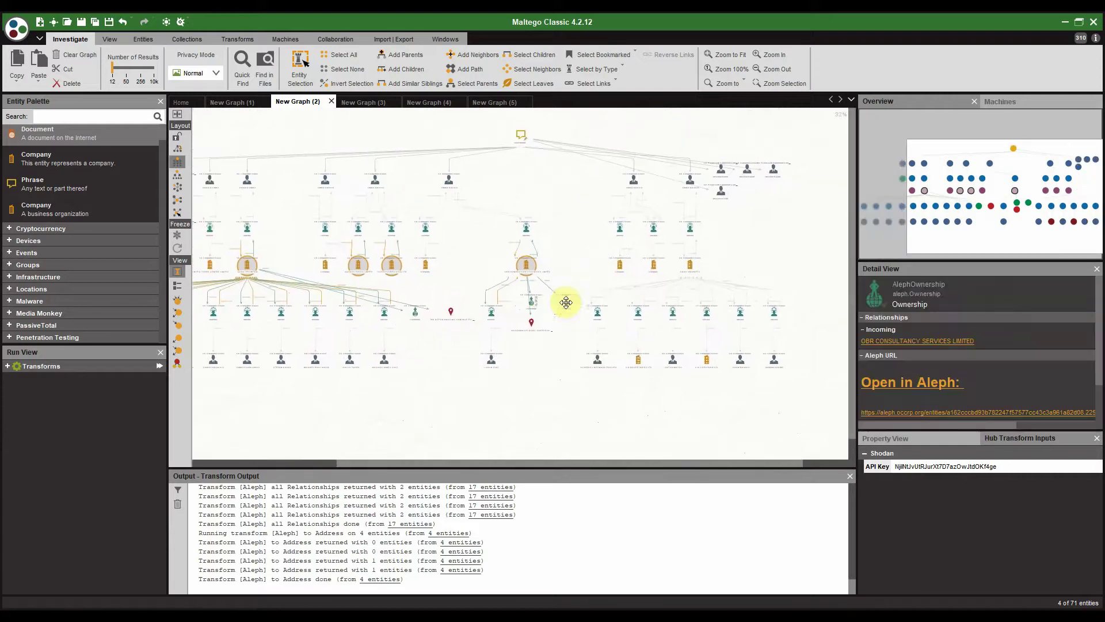
{"action": "scroll", "coordinate": [599, 254], "scroll_direction": "up", "scroll_amount": 6}
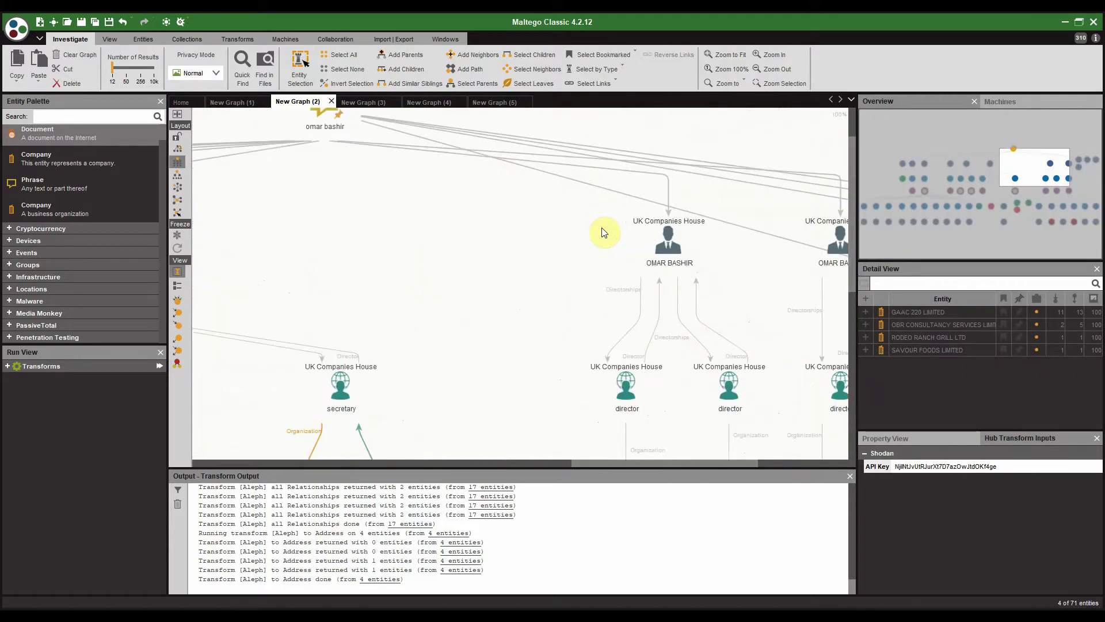
{"action": "scroll", "coordinate": [664, 199], "scroll_direction": "down", "scroll_amount": 5}
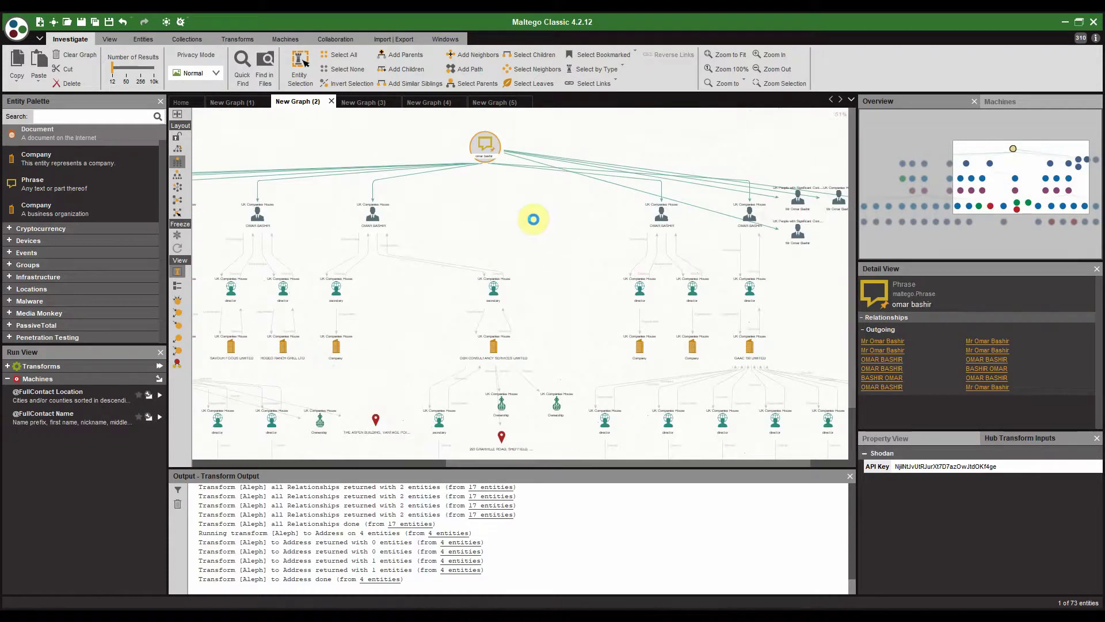
Step: Run [Aleph] to Address on the two nearest UK Companies House persons on each side of the Phrase plus the lower significant-control person
{"action": "left_click", "coordinate": [258, 221]}
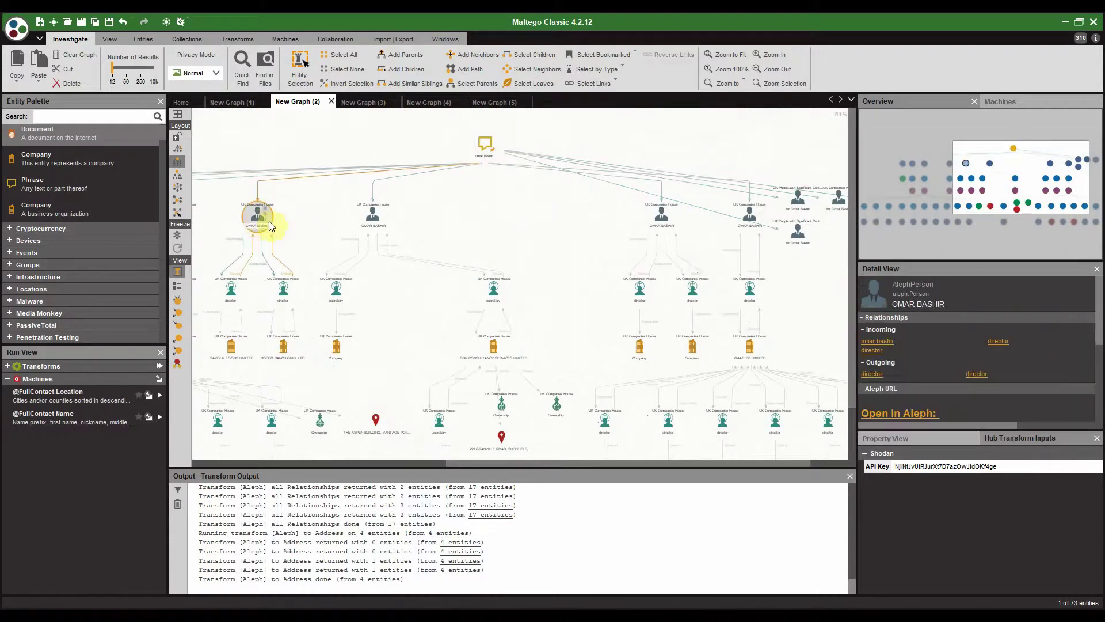
{"action": "left_click", "coordinate": [373, 217], "text": "ctrl"}
{"action": "left_click", "coordinate": [661, 217], "text": "ctrl"}
{"action": "left_click", "coordinate": [749, 217], "text": "ctrl"}
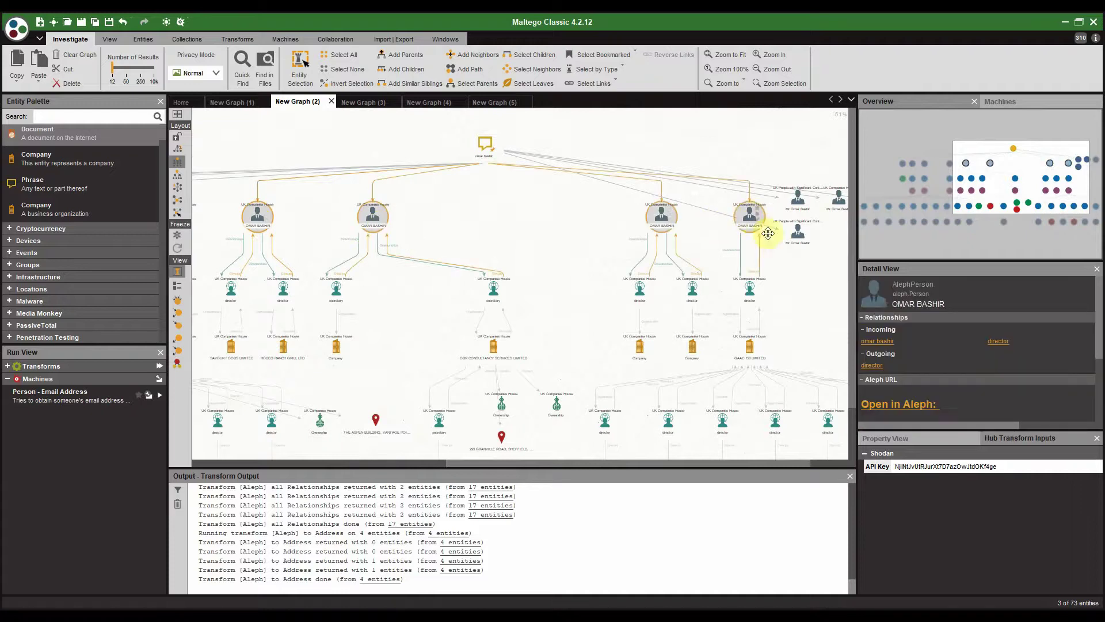
{"action": "left_click_drag", "start_coordinate": [821, 264], "coordinate": [716, 266]}
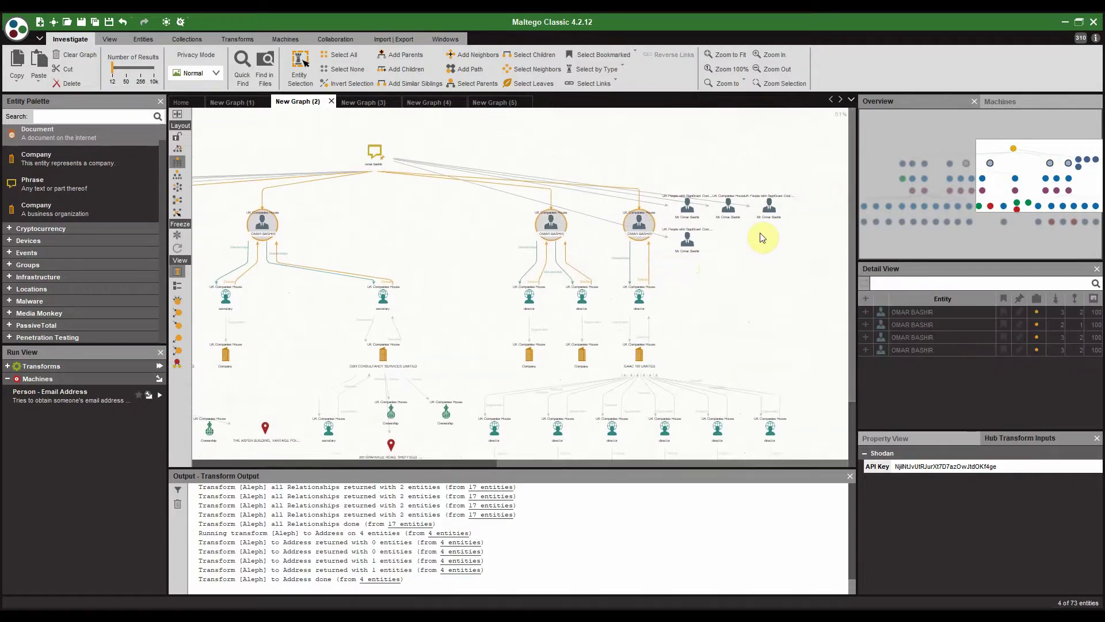
{"action": "scroll", "coordinate": [760, 232], "scroll_direction": "up", "scroll_amount": 3}
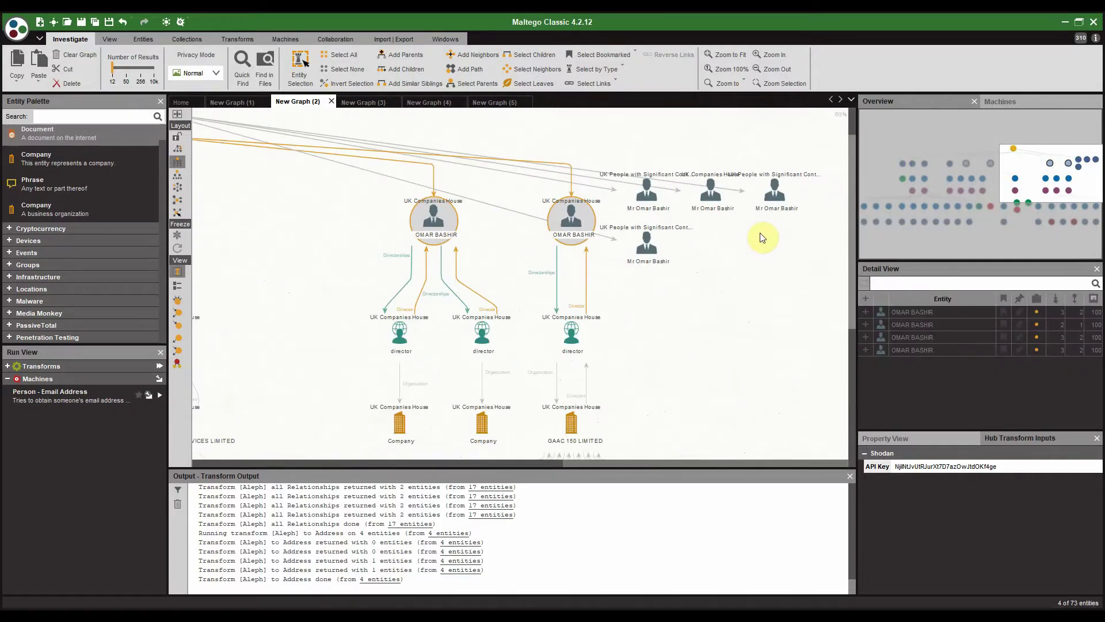
{"action": "left_click", "coordinate": [657, 246], "text": "ctrl"}
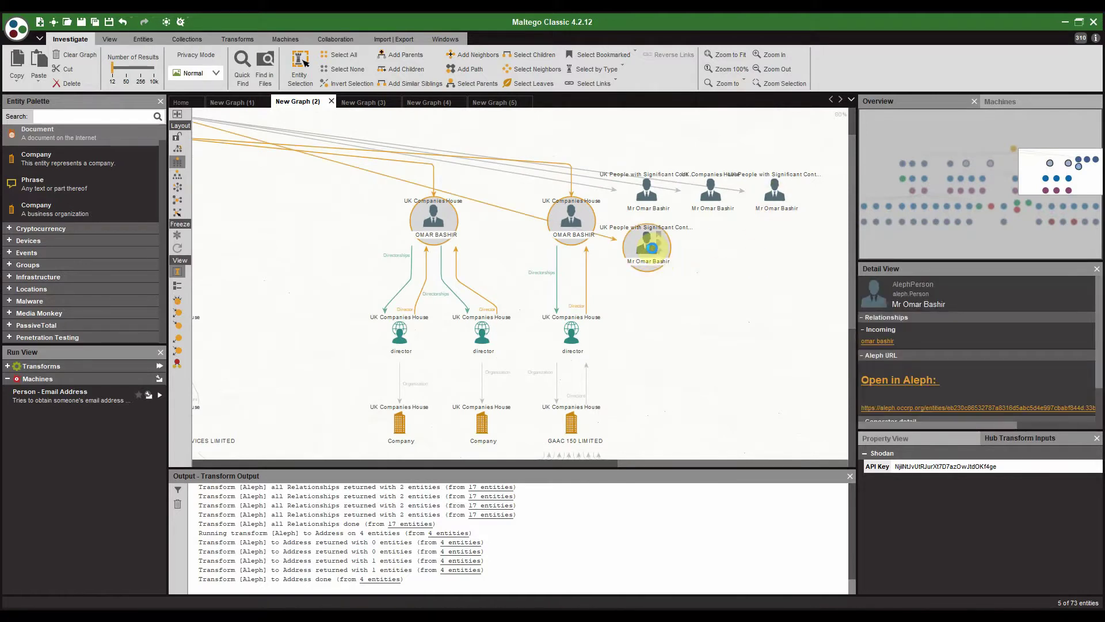
{"action": "right_click", "coordinate": [651, 248]}
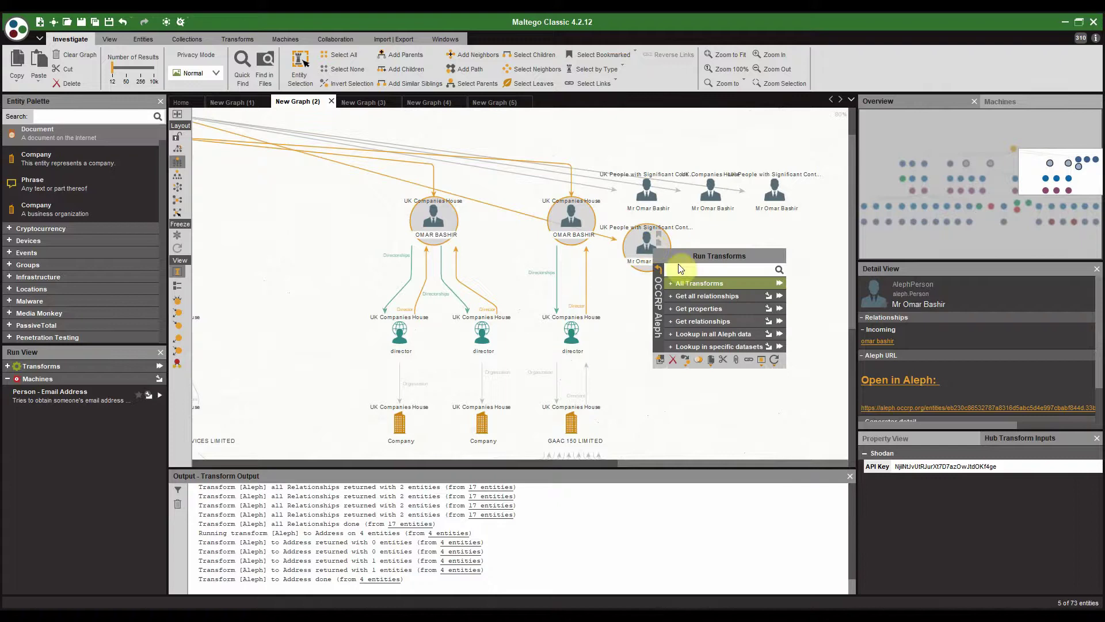
{"action": "left_click", "coordinate": [671, 306]}
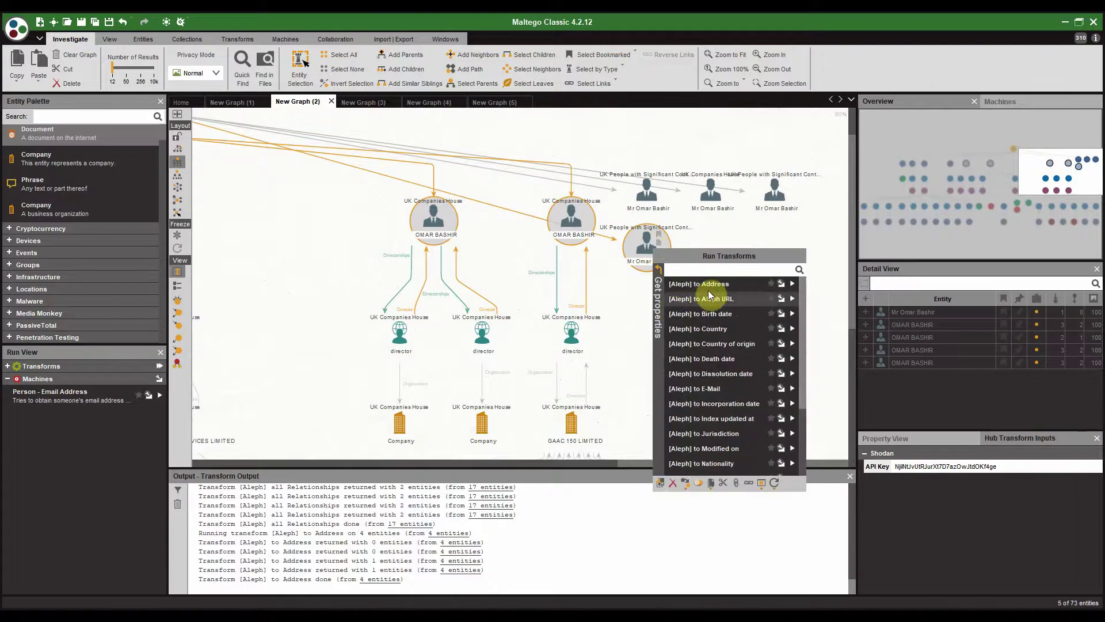
{"action": "left_click", "coordinate": [714, 284]}
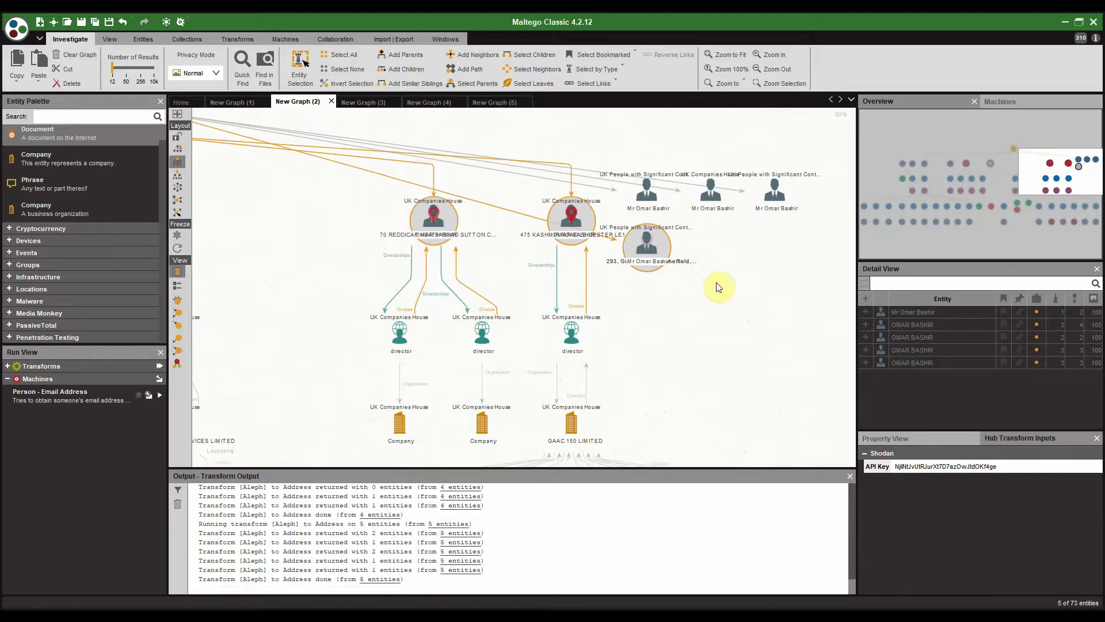
Step: Compare the Location entities returned for the persons with the Location linked to OBR CONSULTANCY SERVICES LIMITED
{"action": "left_click_drag", "start_coordinate": [358, 400], "coordinate": [362, 289]}
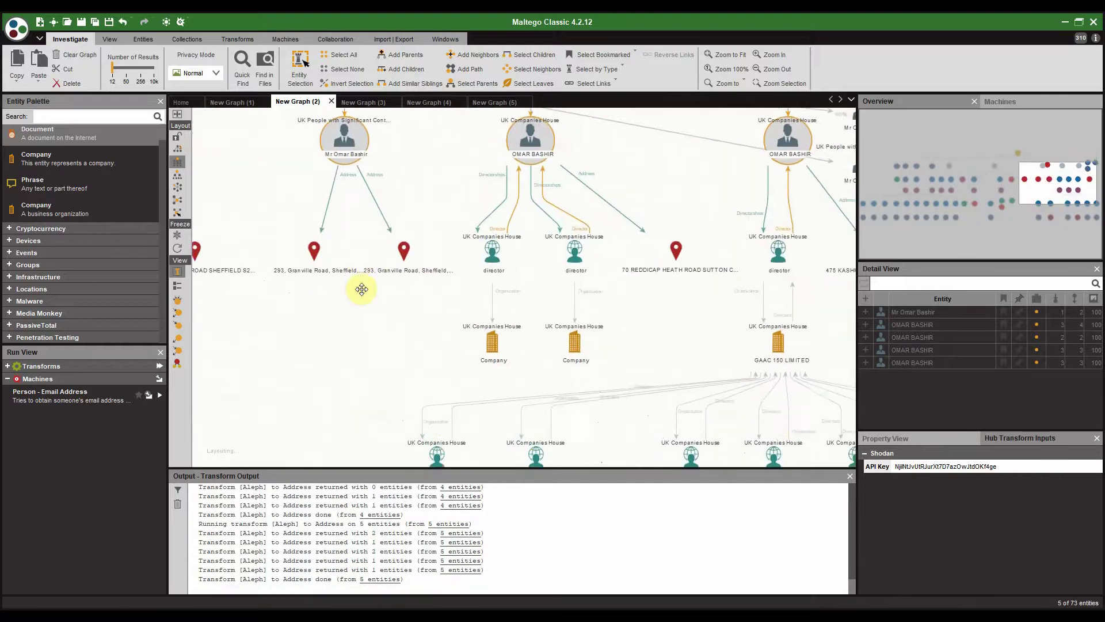
{"action": "left_click", "coordinate": [317, 250]}
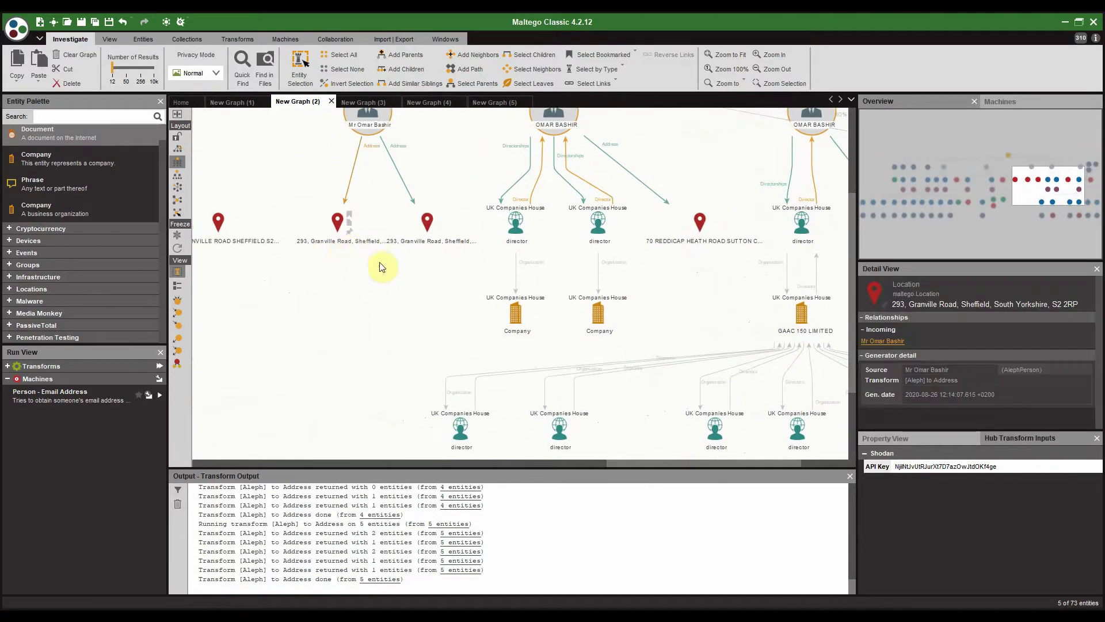
{"action": "scroll", "coordinate": [379, 267], "scroll_direction": "down", "scroll_amount": 4}
{"action": "left_click_drag", "start_coordinate": [358, 334], "coordinate": [376, 190]}
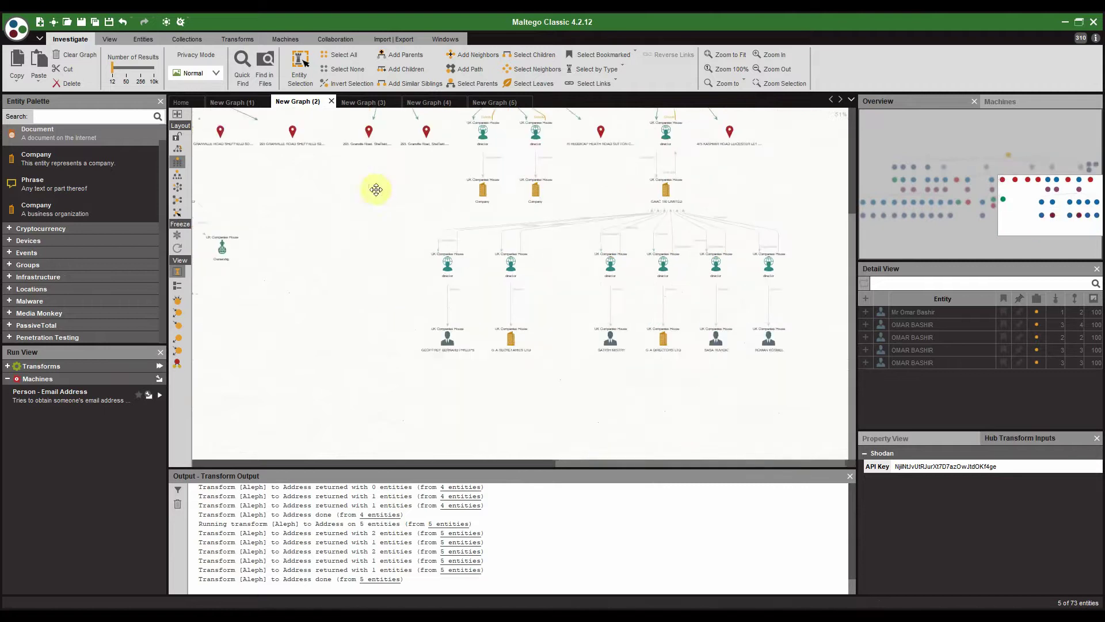
{"action": "scroll", "coordinate": [395, 341], "scroll_direction": "up", "scroll_amount": 4}
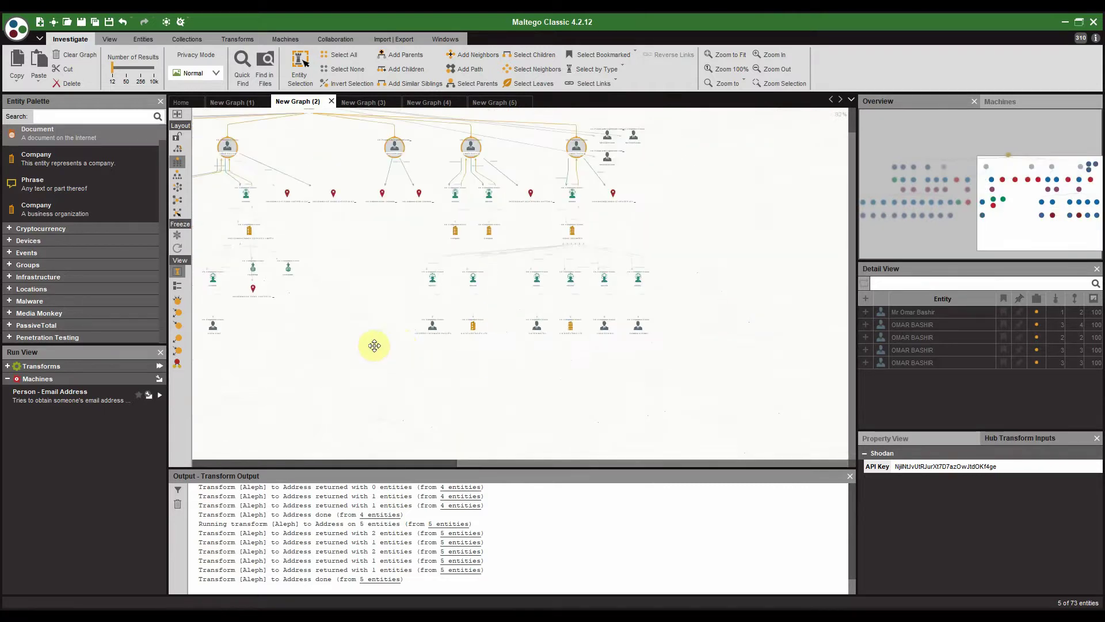
{"action": "scroll", "coordinate": [374, 346], "scroll_direction": "up", "scroll_amount": 5}
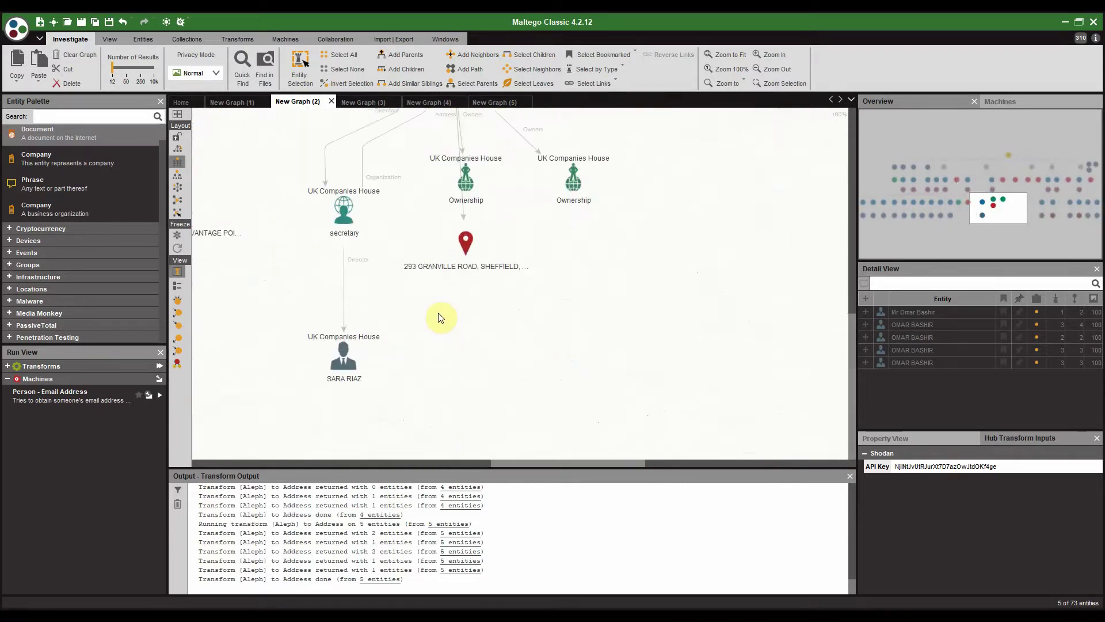
Step: Merge the five Location entities sharing the same Sheffield address, with the first listed as primary and similar links merged, and reapply the graph layout
{"action": "left_click", "coordinate": [433, 340]}
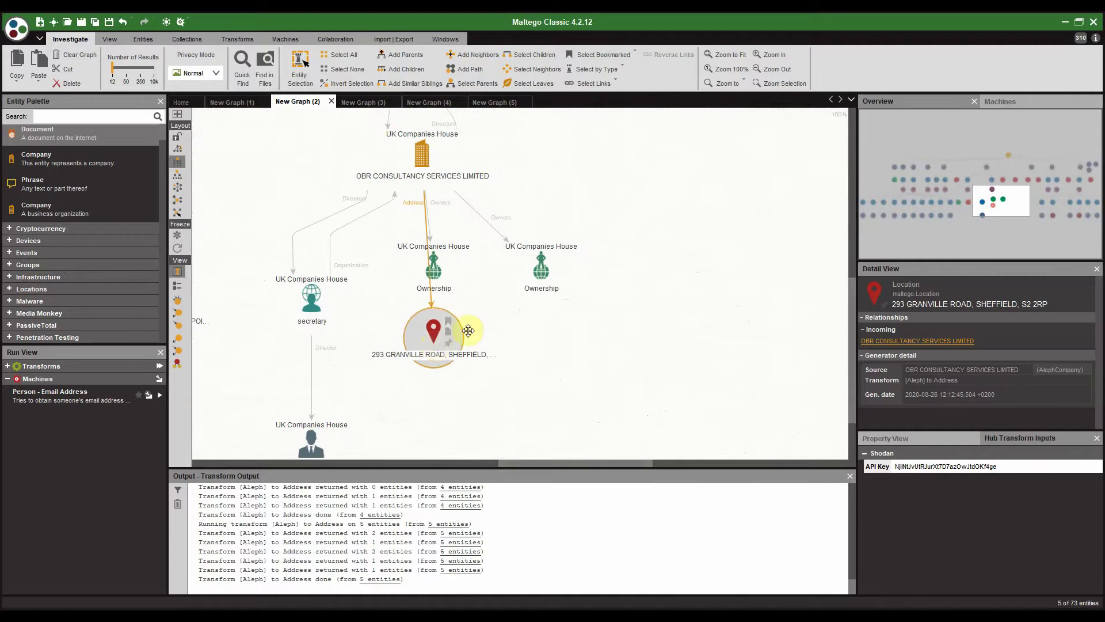
{"action": "scroll", "coordinate": [525, 313], "scroll_direction": "down", "scroll_amount": 6}
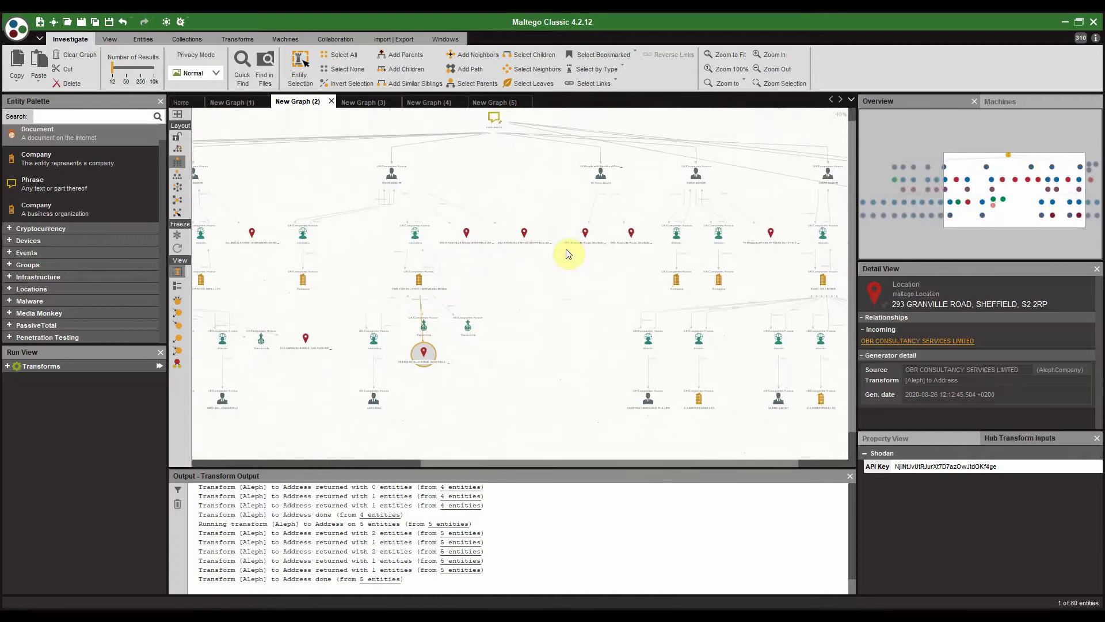
{"action": "scroll", "coordinate": [568, 253], "scroll_direction": "up", "scroll_amount": 6}
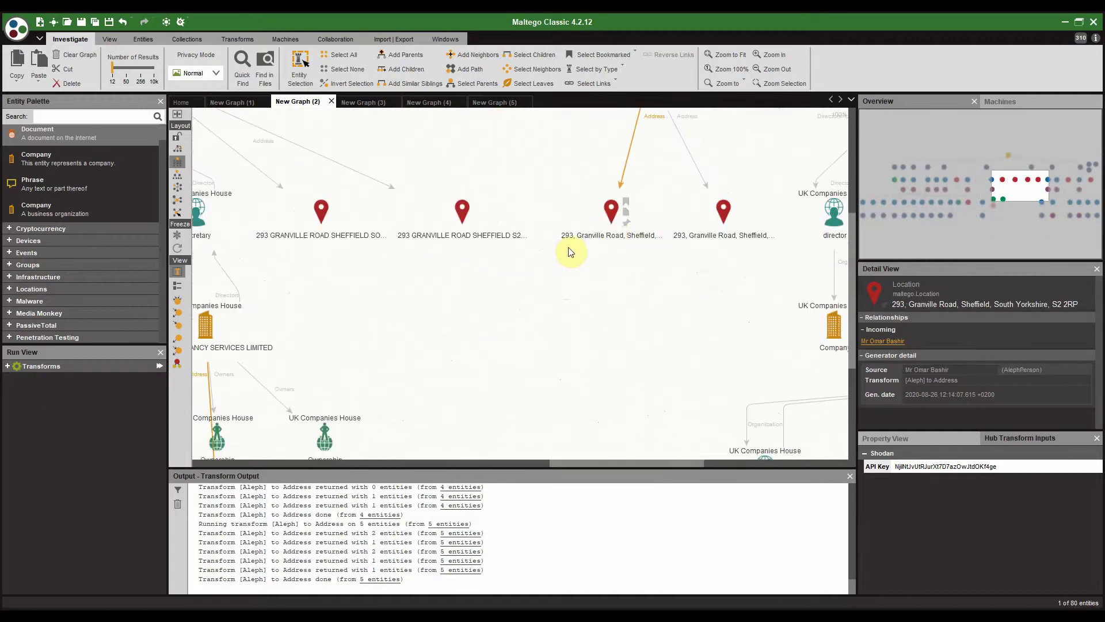
{"action": "left_click", "coordinate": [610, 226]}
{"action": "left_click", "coordinate": [724, 215], "text": "ctrl"}
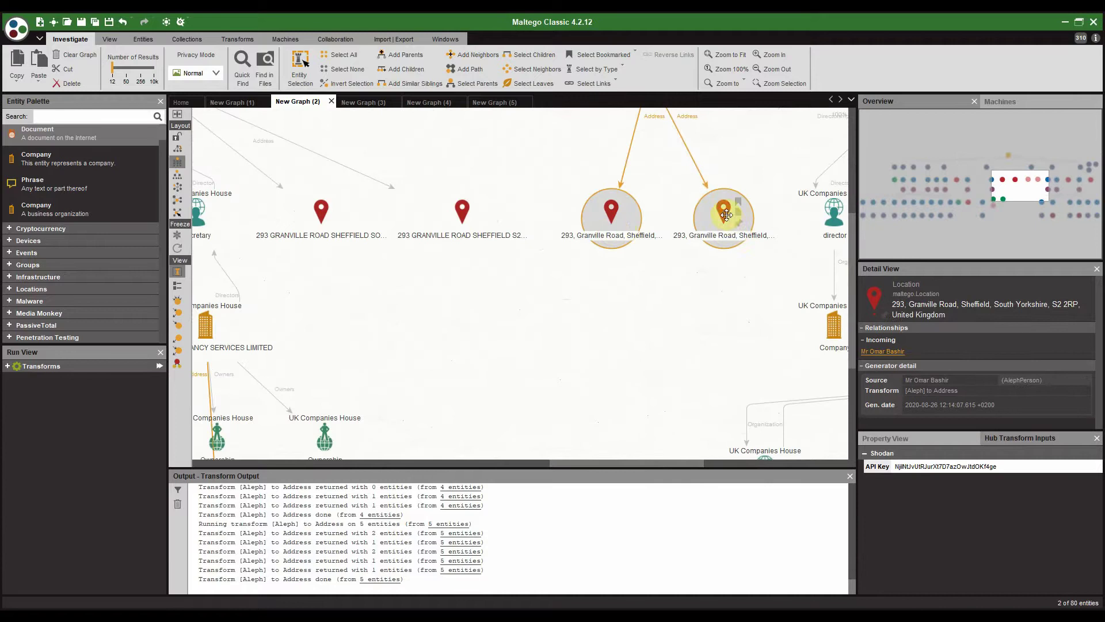
{"action": "left_click", "coordinate": [726, 214], "text": "ctrl"}
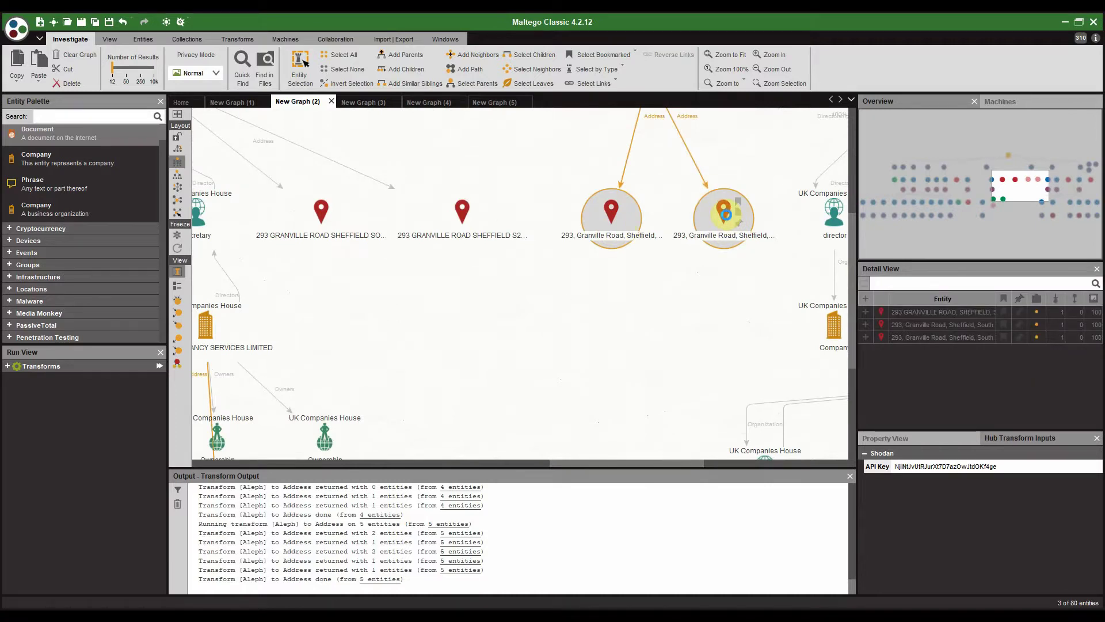
{"action": "right_click", "coordinate": [727, 215]}
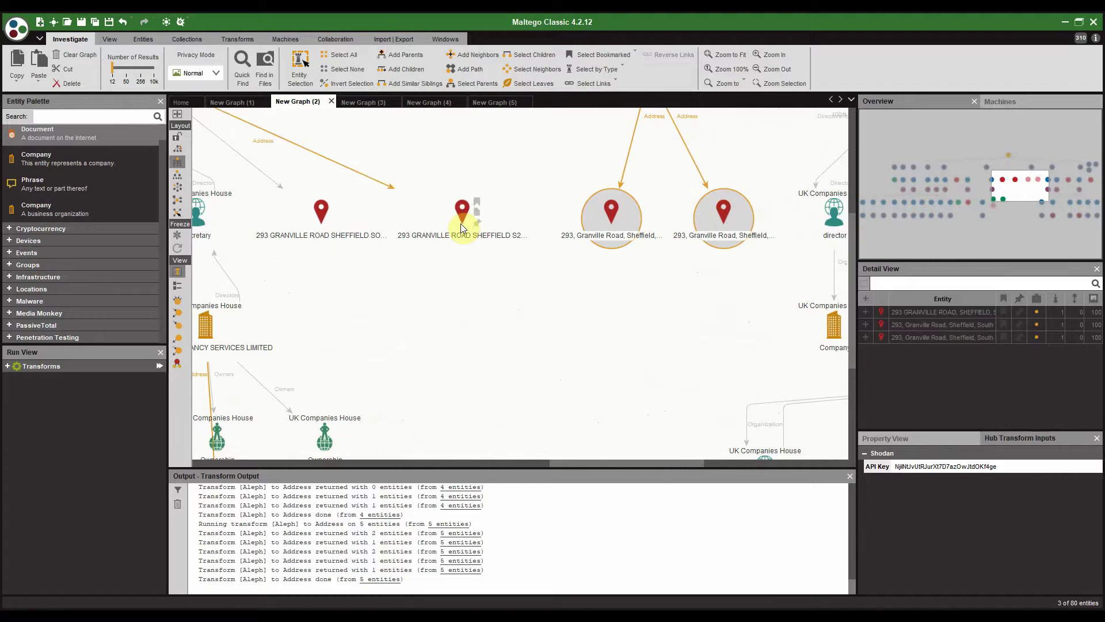
{"action": "left_click", "coordinate": [307, 228], "text": "ctrl"}
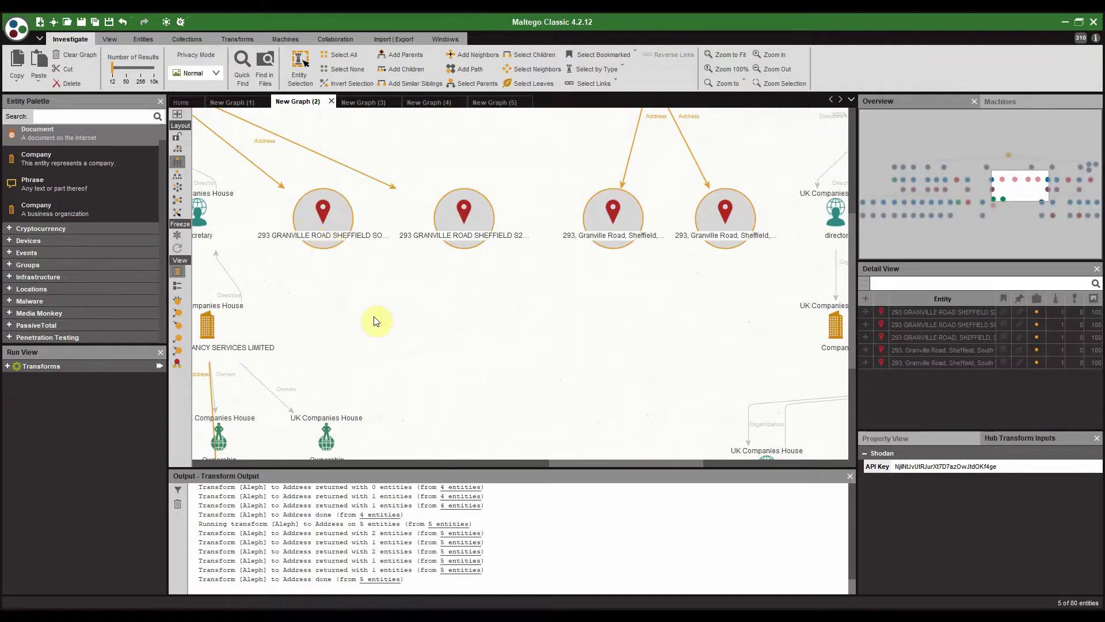
{"action": "key", "text": "ctrl+m"}
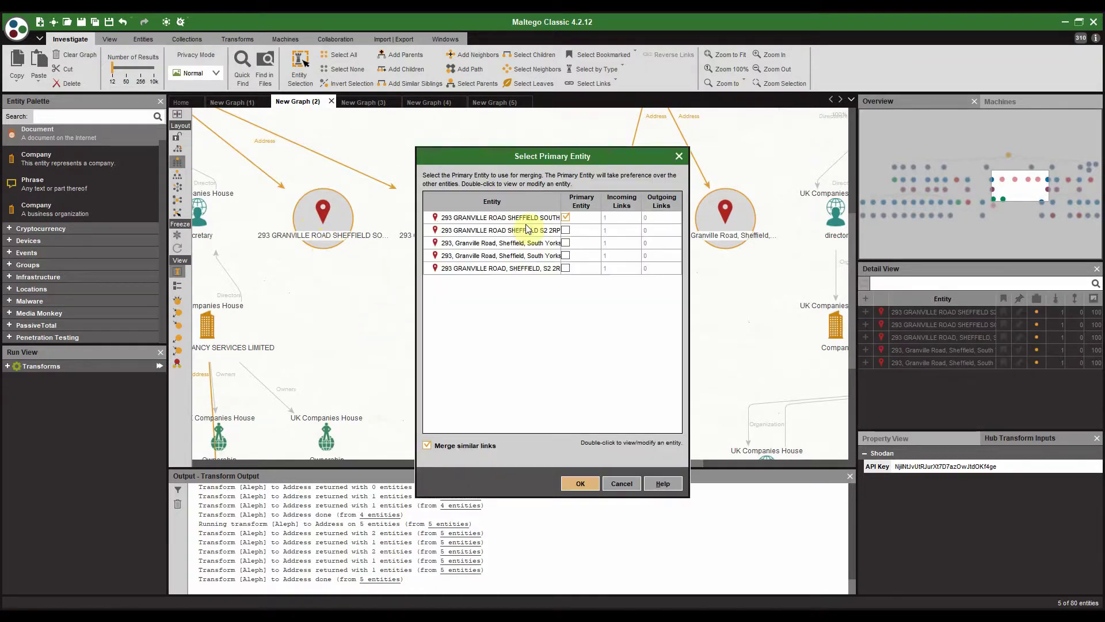
{"action": "left_click", "coordinate": [581, 484]}
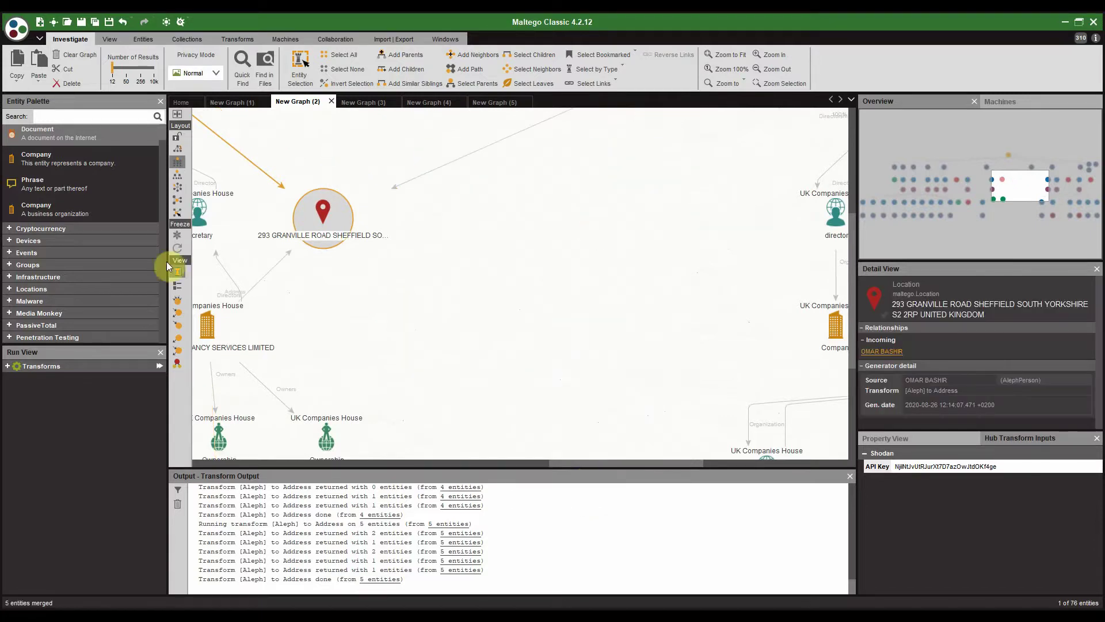
{"action": "scroll", "coordinate": [542, 333], "scroll_direction": "down", "scroll_amount": 5}
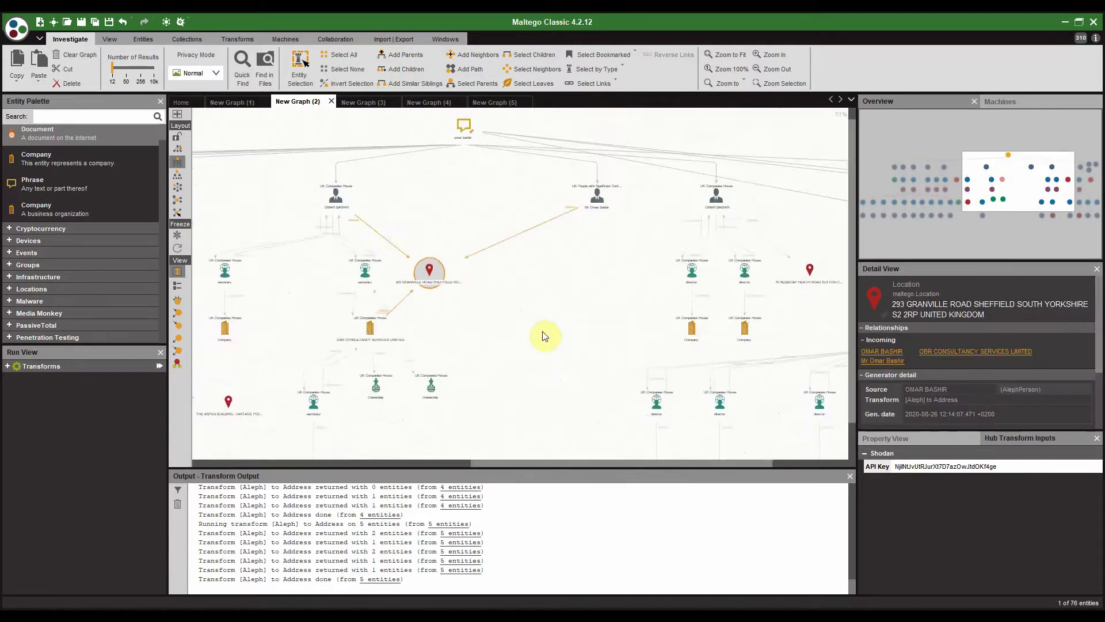
{"action": "left_click", "coordinate": [184, 164]}
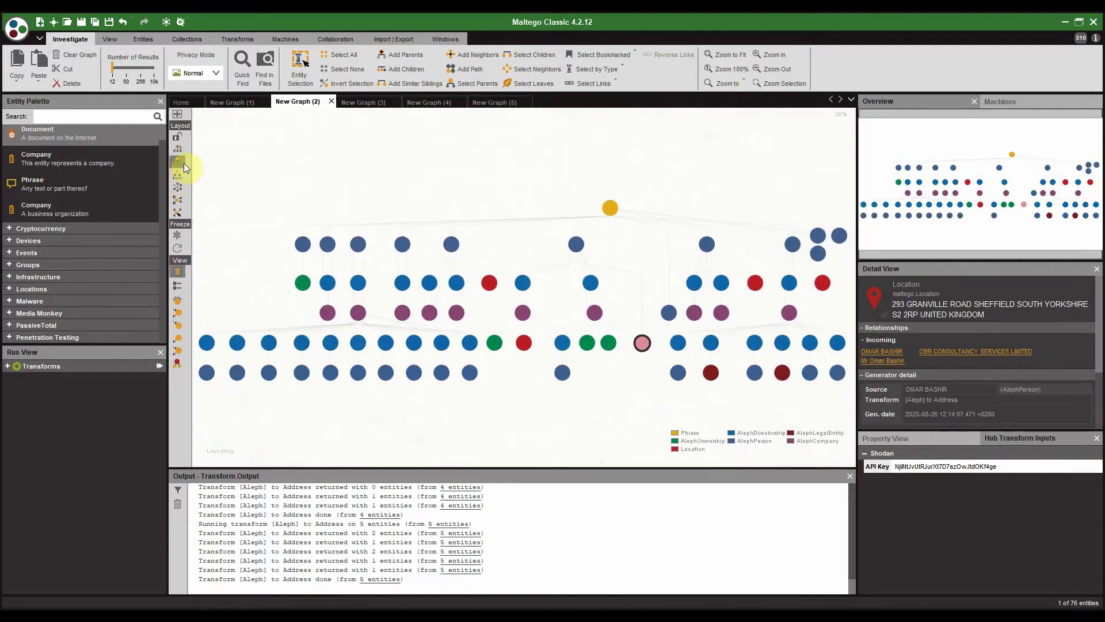
Step: Run [Aleph] Lookup in Company registries on the merged Sheffield Location, keeping the default registry selection
{"action": "scroll", "coordinate": [523, 281], "scroll_direction": "up", "scroll_amount": 5}
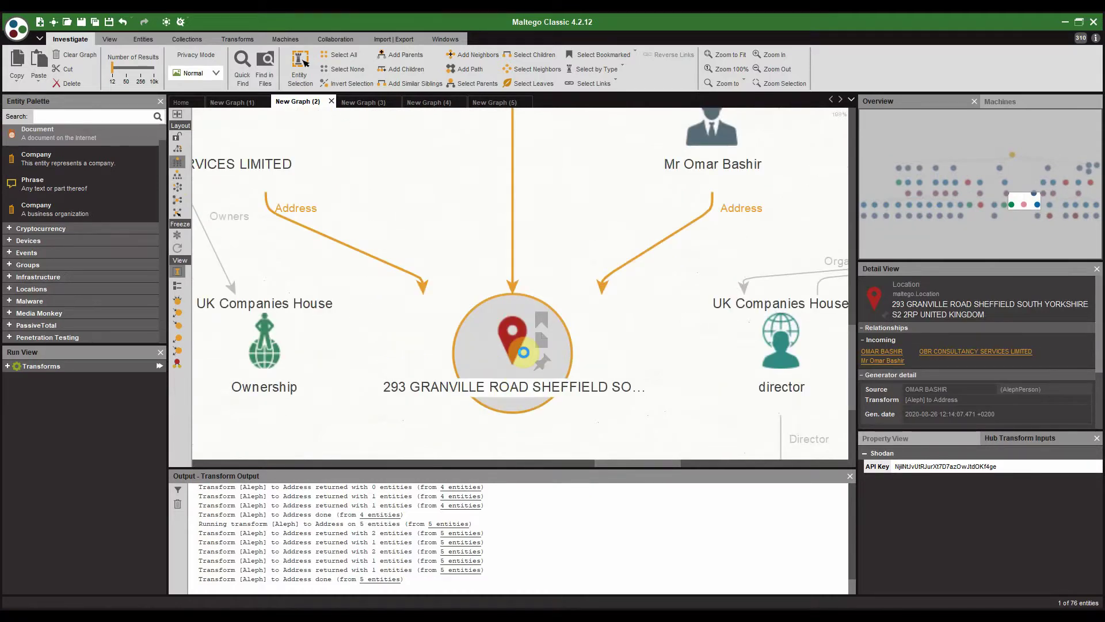
{"action": "right_click", "coordinate": [524, 352]}
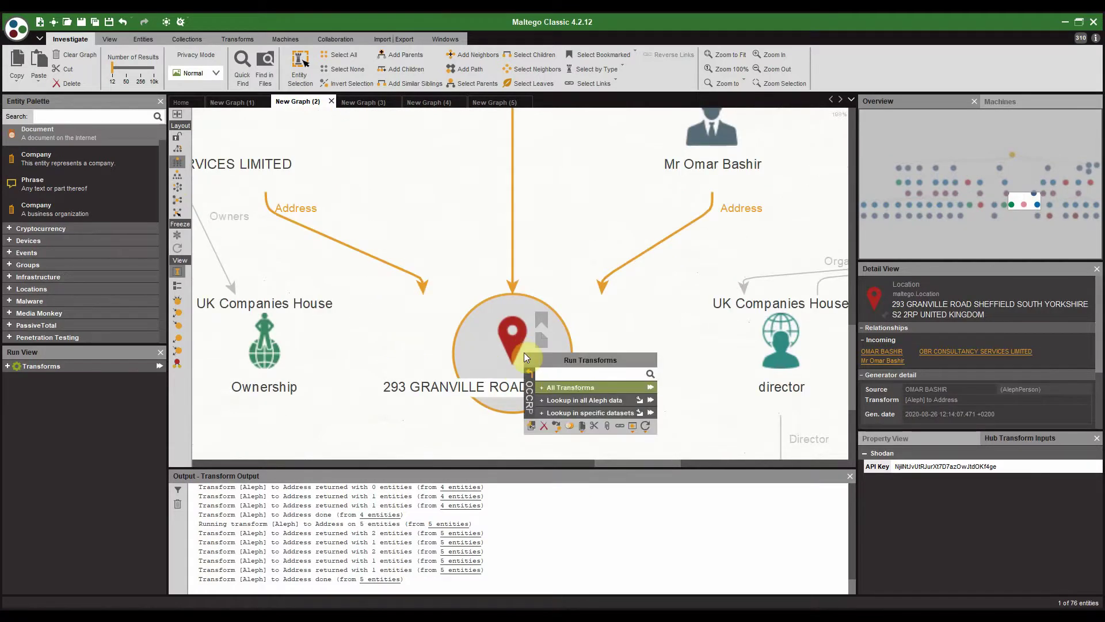
{"action": "left_click", "coordinate": [537, 385]}
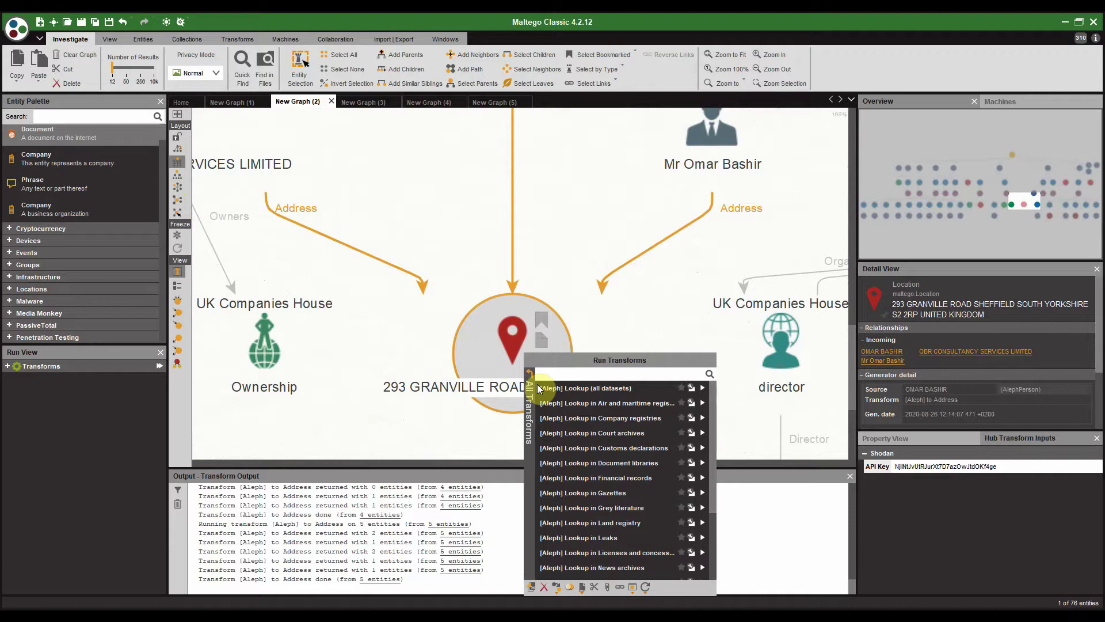
{"action": "left_click", "coordinate": [593, 419]}
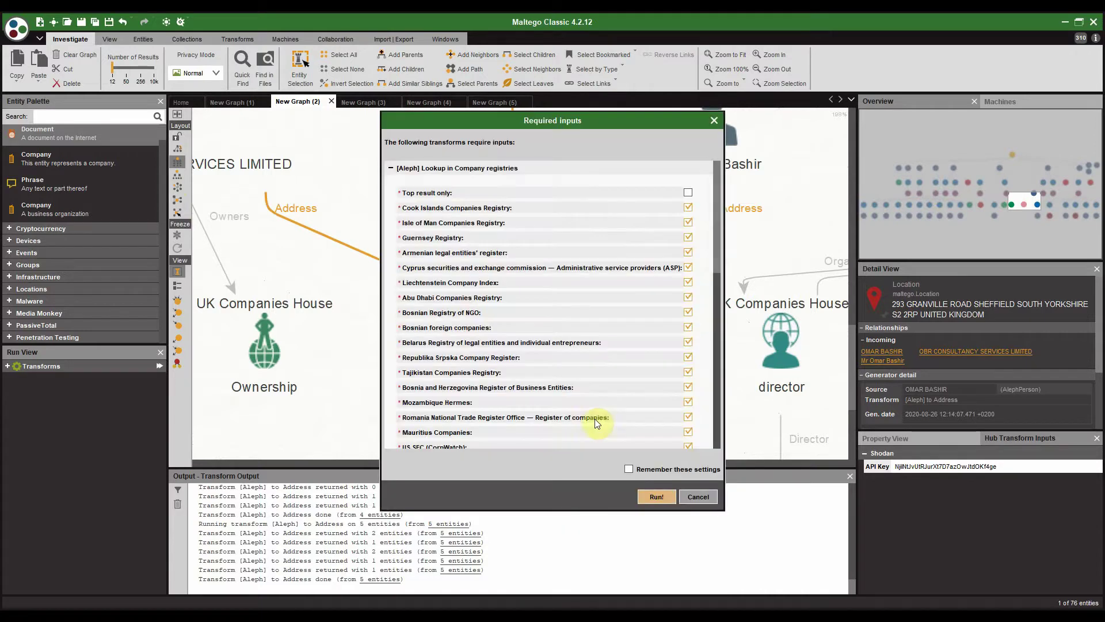
{"action": "left_click", "coordinate": [661, 498]}
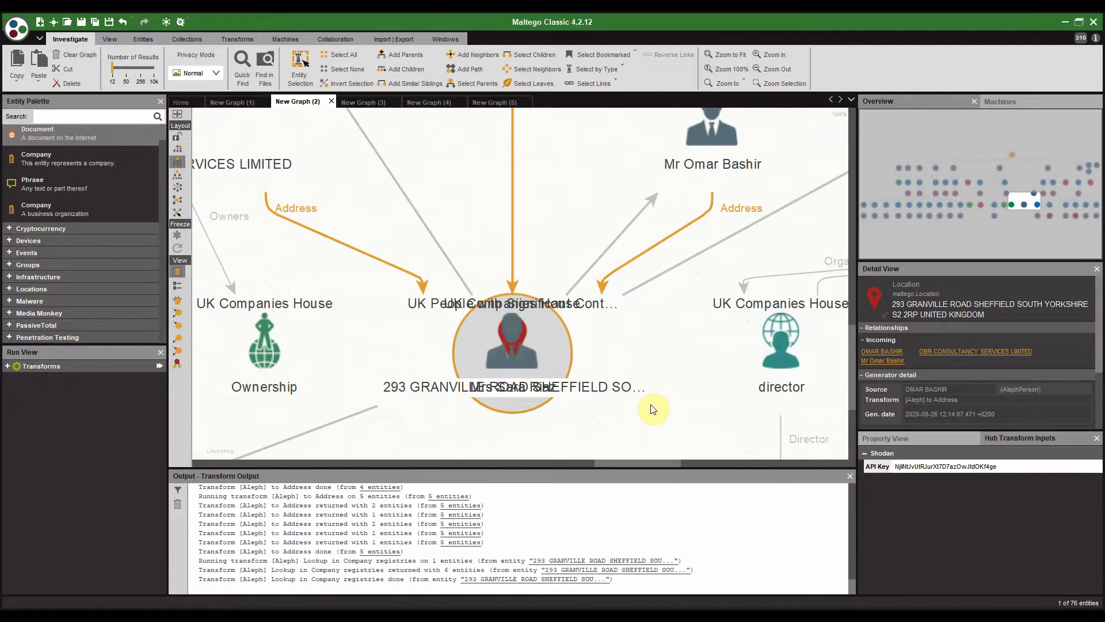
Step: Examine the persons linked to the merged Sheffield Location and their connections to OBR CONSULTANCY SERVICES LIMITED
{"action": "scroll", "coordinate": [654, 407], "scroll_direction": "up", "scroll_amount": 1}
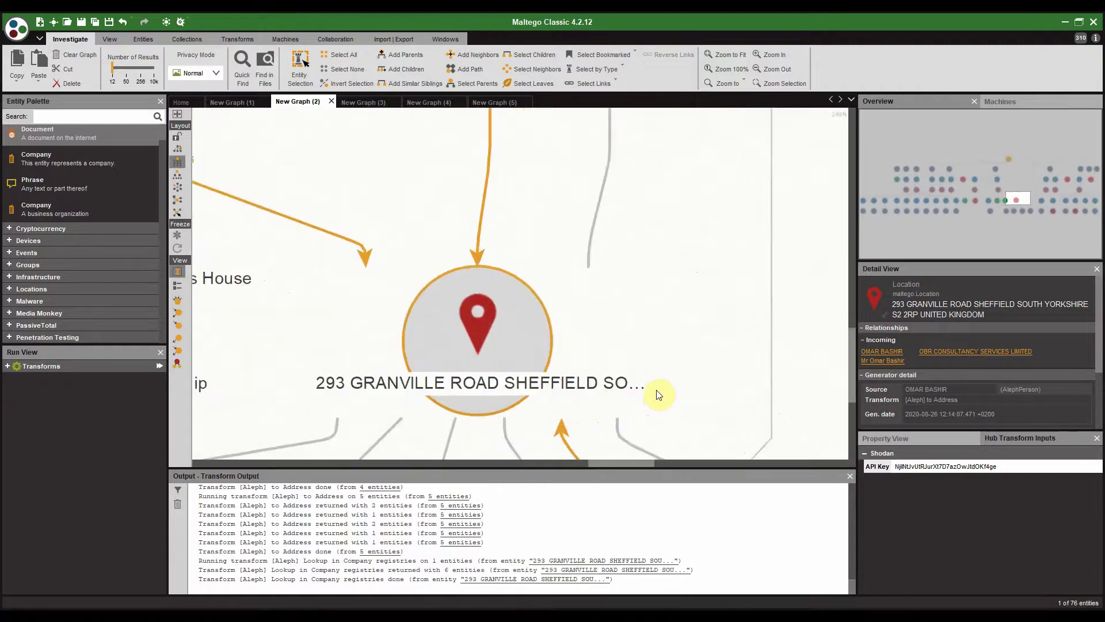
{"action": "scroll", "coordinate": [659, 400], "scroll_direction": "down", "scroll_amount": 4}
{"action": "scroll", "coordinate": [633, 322], "scroll_direction": "up", "scroll_amount": 3}
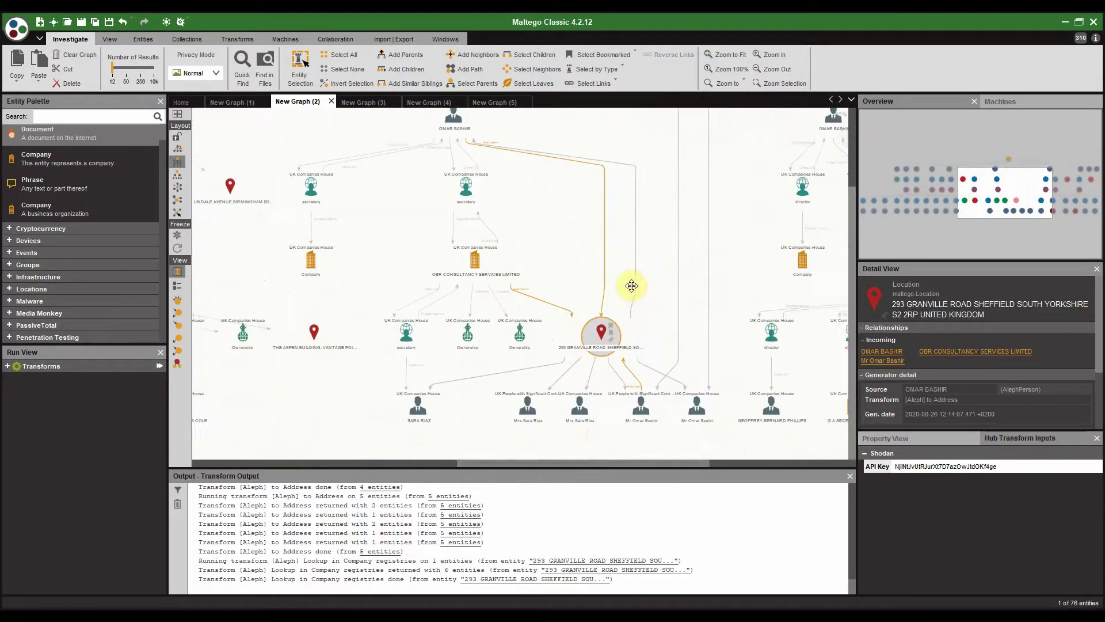
{"action": "scroll", "coordinate": [587, 361], "scroll_direction": "up", "scroll_amount": 2}
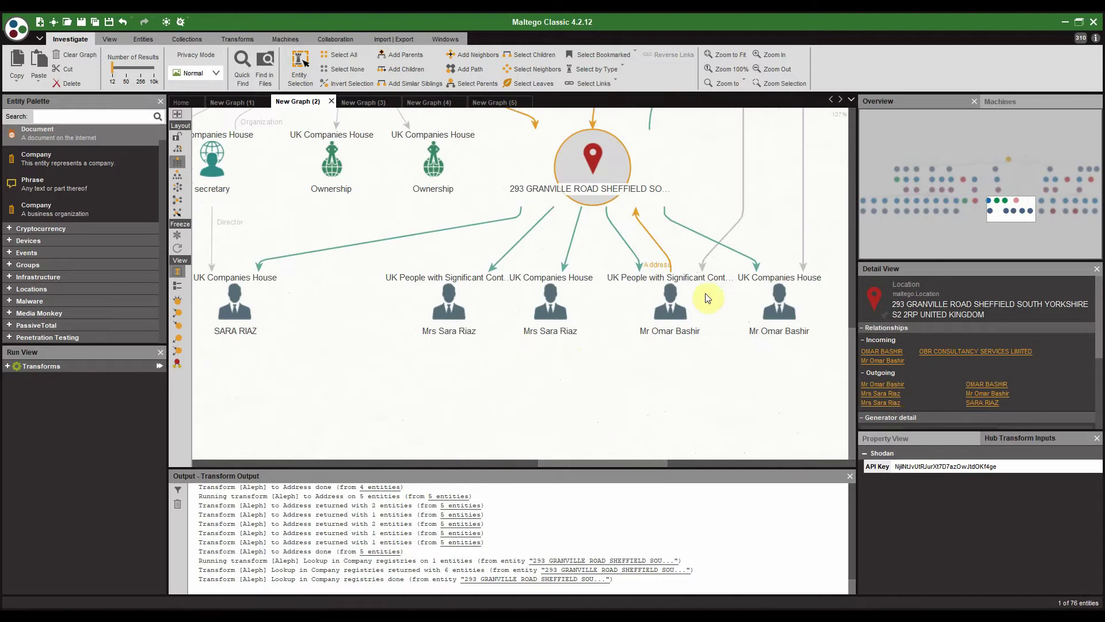
{"action": "left_click_drag", "start_coordinate": [730, 351], "coordinate": [544, 364]}
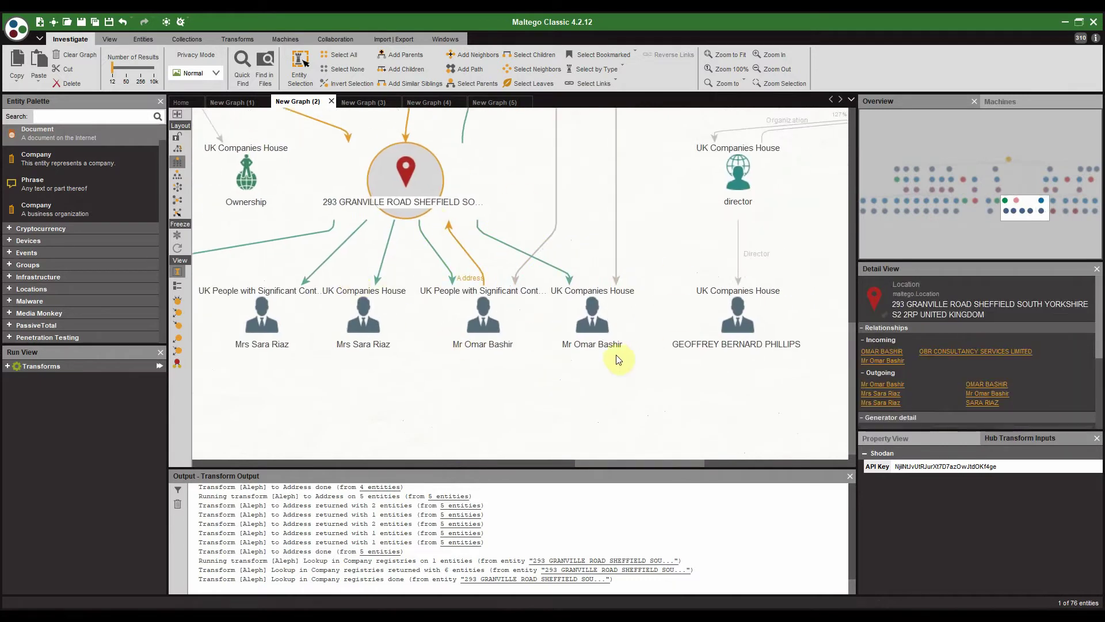
{"action": "mouse_move", "coordinate": [595, 352]}
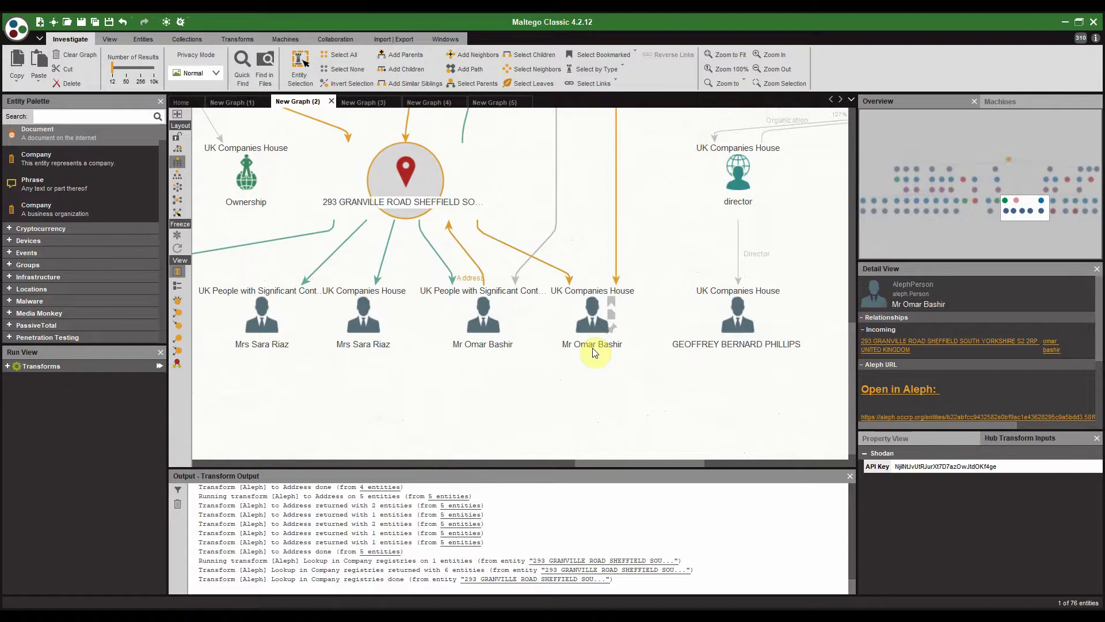
{"action": "left_click_drag", "start_coordinate": [501, 387], "coordinate": [730, 382]}
{"action": "mouse_move", "coordinate": [563, 301]}
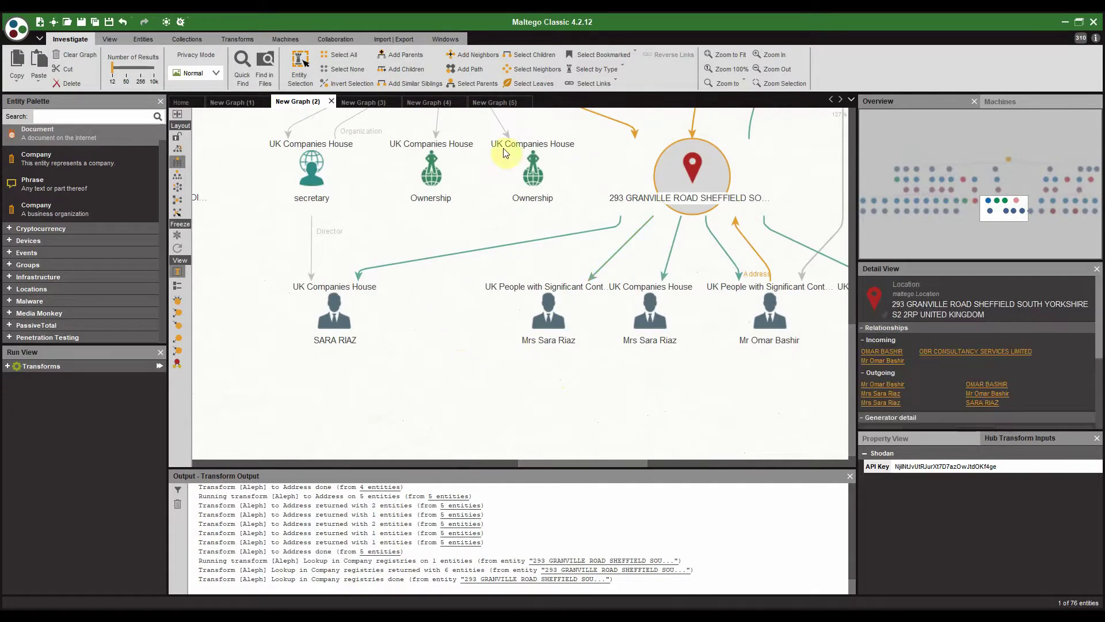
{"action": "mouse_move", "coordinate": [331, 339]}
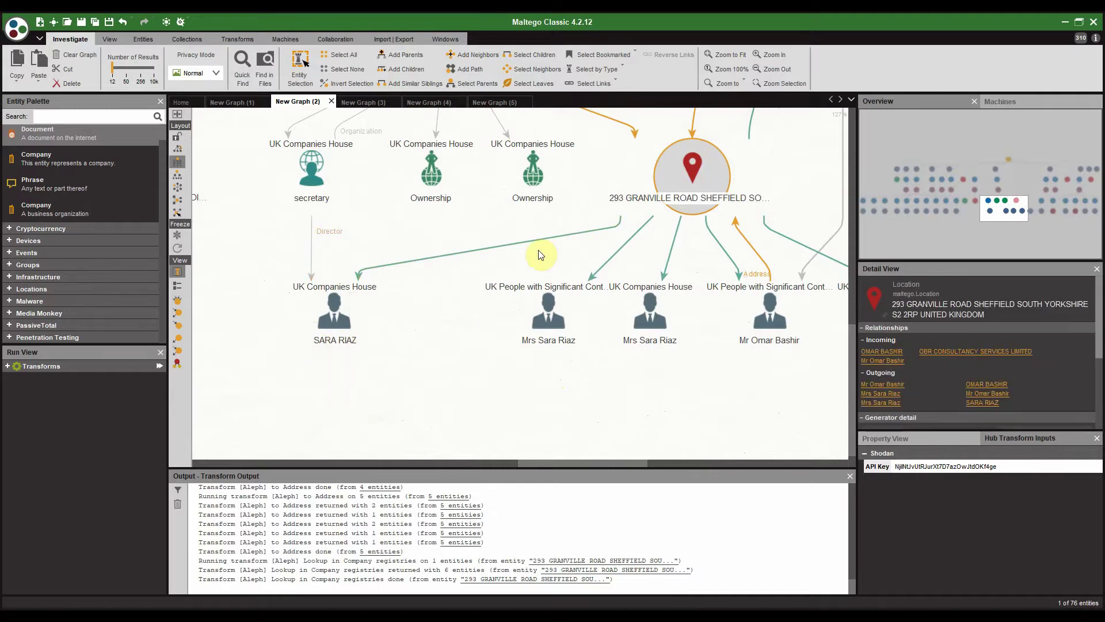
{"action": "scroll", "coordinate": [540, 251], "scroll_direction": "down", "scroll_amount": 2}
{"action": "mouse_move", "coordinate": [513, 207]}
{"action": "scroll", "coordinate": [510, 212], "scroll_direction": "down", "scroll_amount": 2}
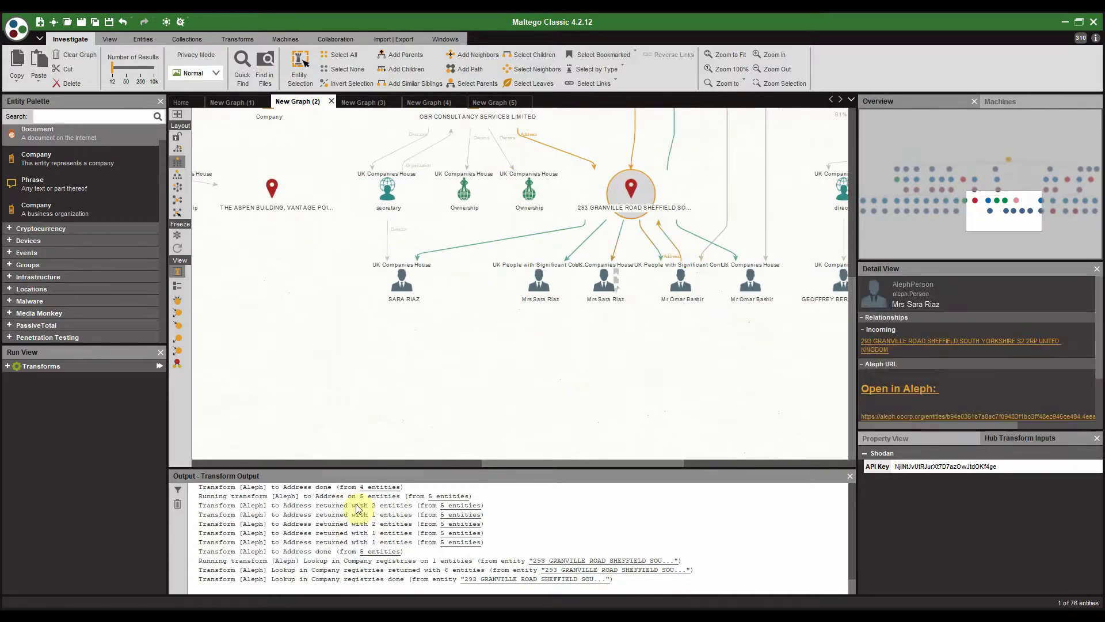
{"action": "mouse_move", "coordinate": [518, 136]}
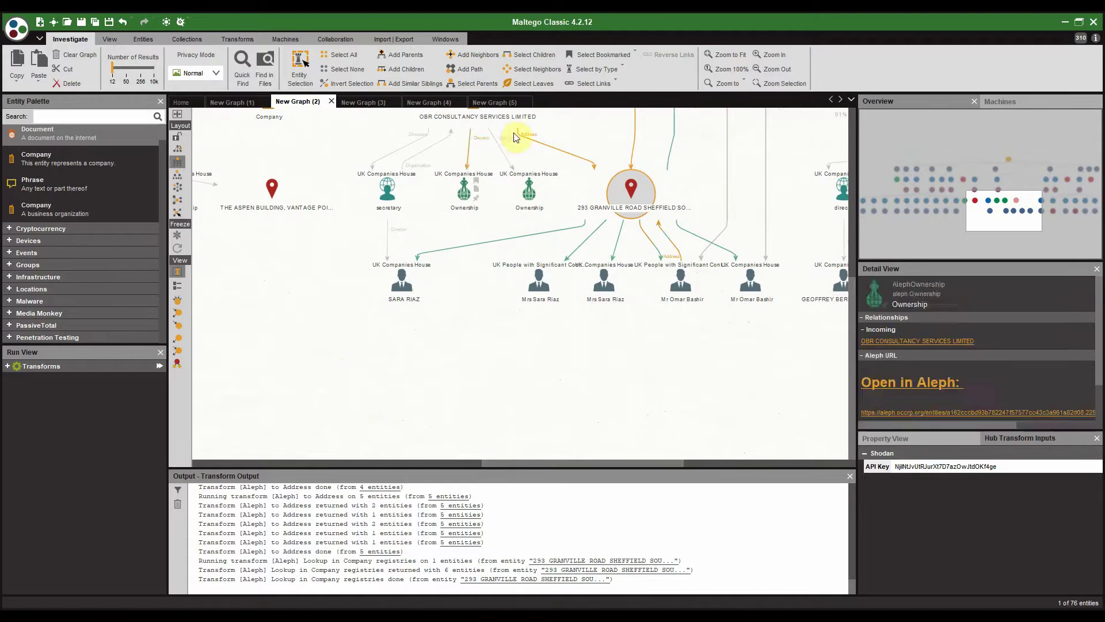
Step: Run [Aleph] Lookup in Leaks on the root Phrase entity, keeping the default selection of leak datasets
{"action": "scroll", "coordinate": [518, 222], "scroll_direction": "up", "scroll_amount": 5}
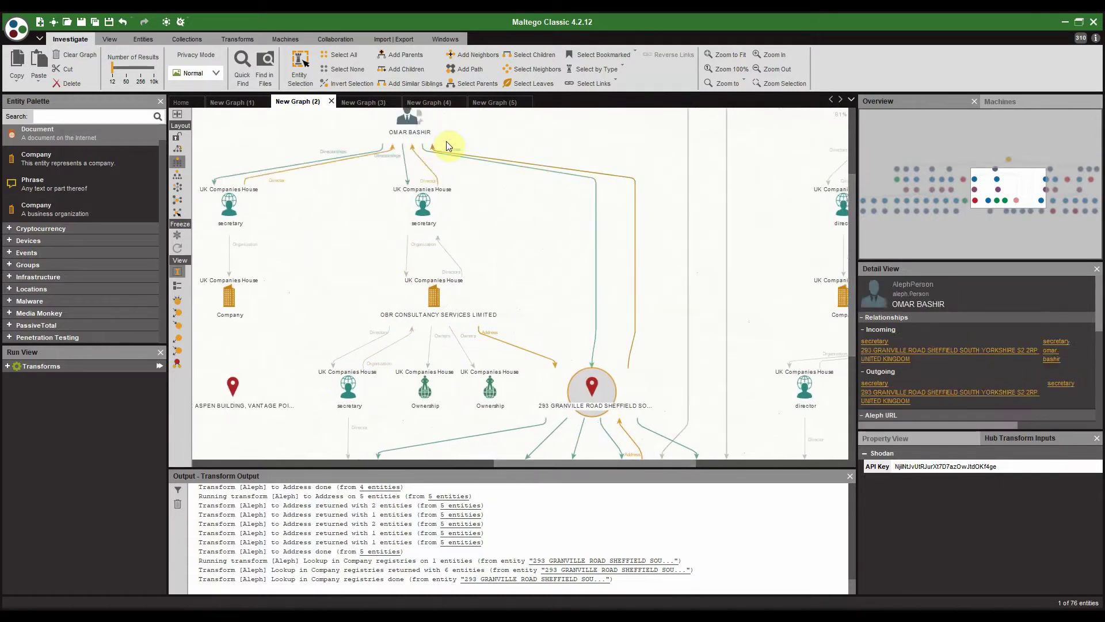
{"action": "scroll", "coordinate": [508, 221], "scroll_direction": "up", "scroll_amount": 5}
{"action": "left_click", "coordinate": [478, 260]}
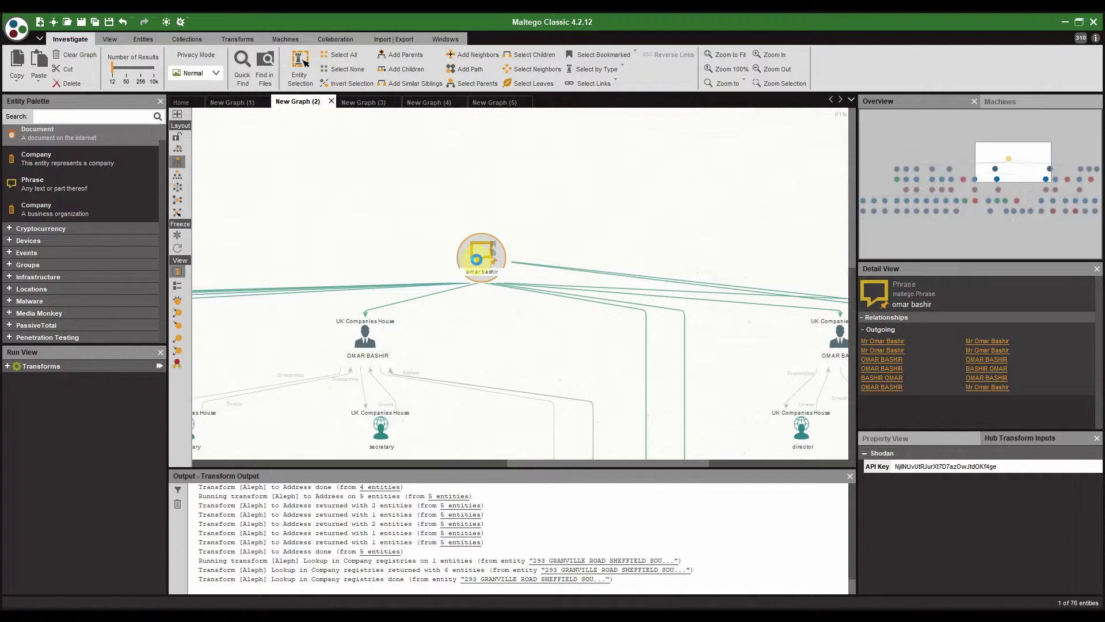
{"action": "right_click", "coordinate": [477, 260]}
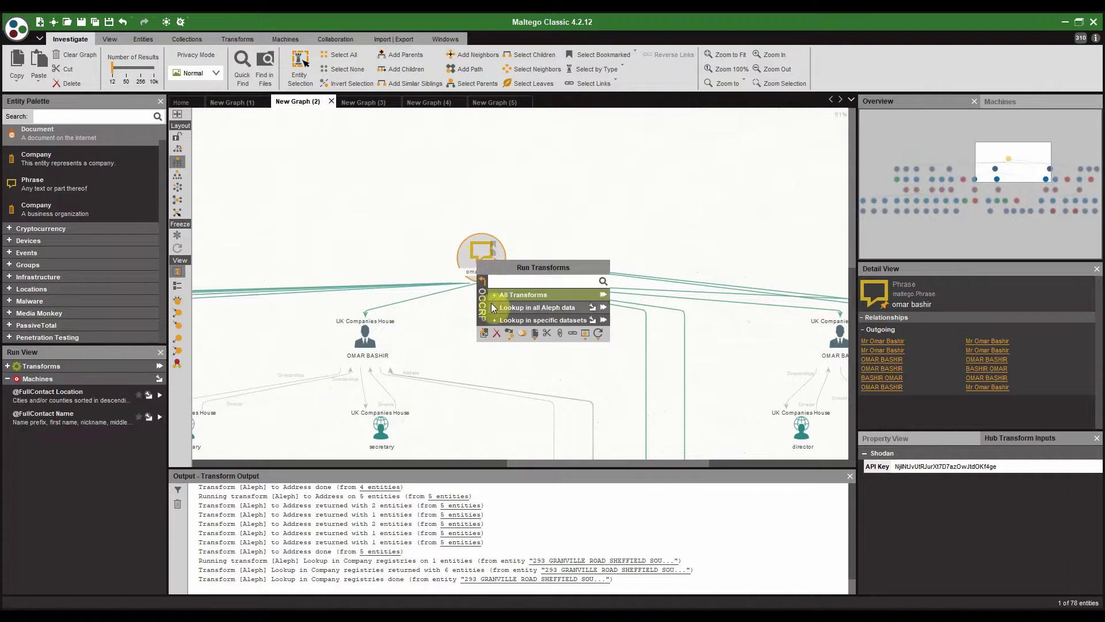
{"action": "left_click", "coordinate": [536, 306]}
{"action": "scroll", "coordinate": [613, 402], "scroll_direction": "down", "scroll_amount": 3}
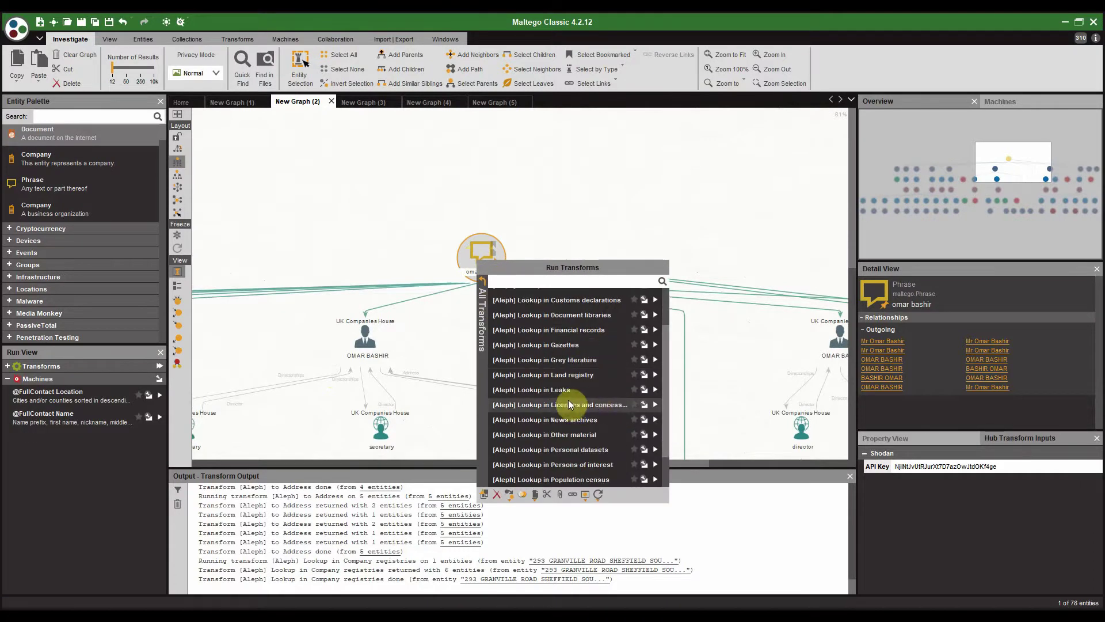
{"action": "left_click", "coordinate": [653, 390]}
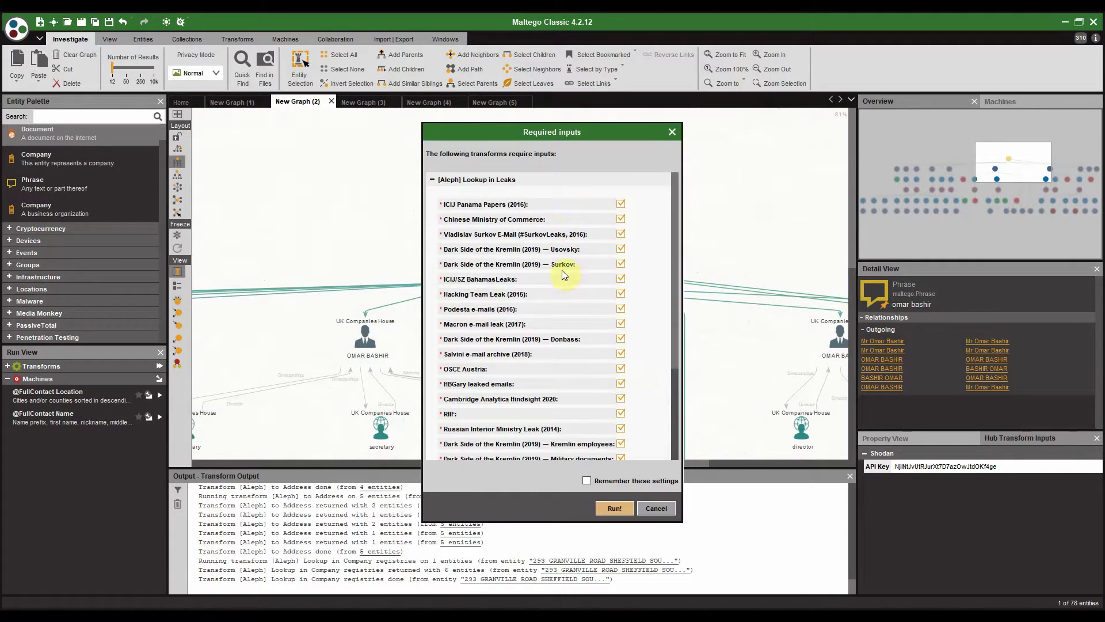
{"action": "scroll", "coordinate": [565, 223], "scroll_direction": "down", "scroll_amount": 4}
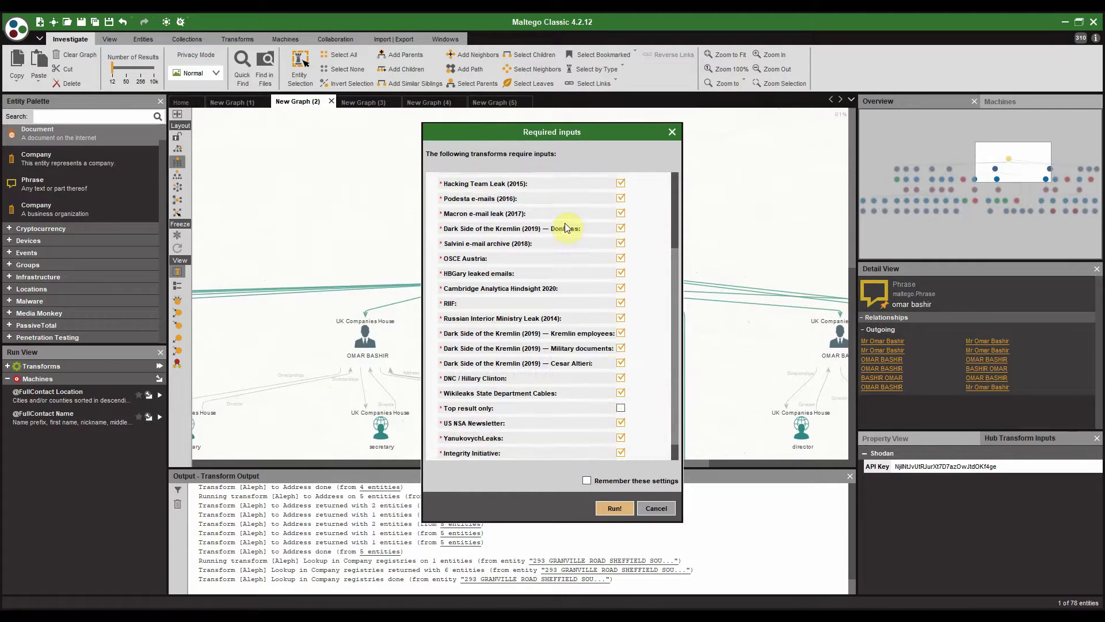
{"action": "scroll", "coordinate": [565, 228], "scroll_direction": "down", "scroll_amount": 1}
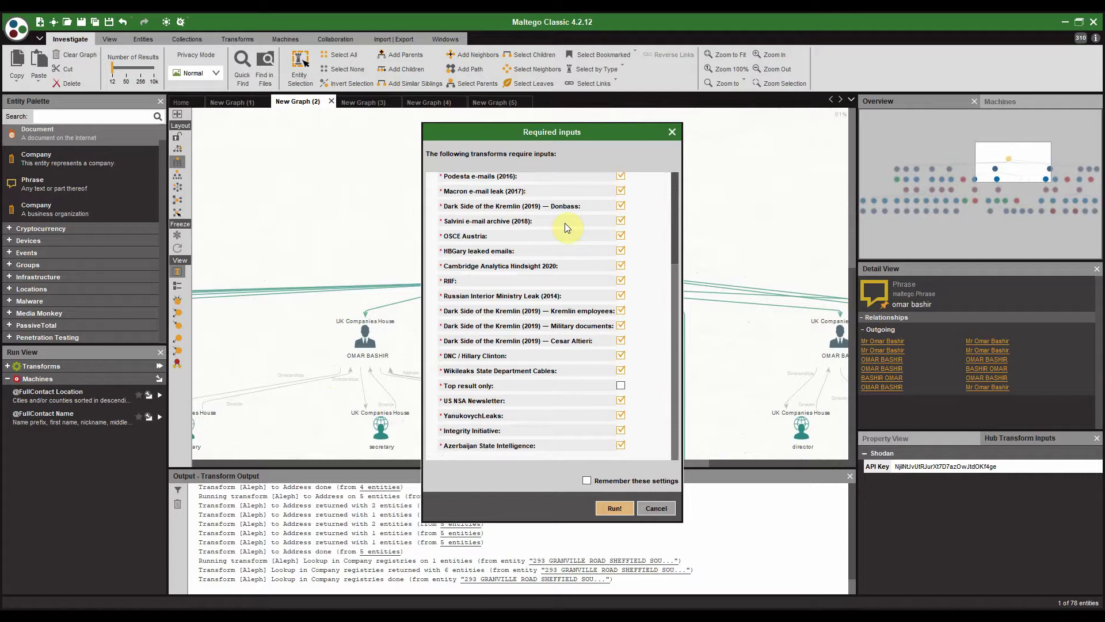
{"action": "left_click", "coordinate": [613, 509]}
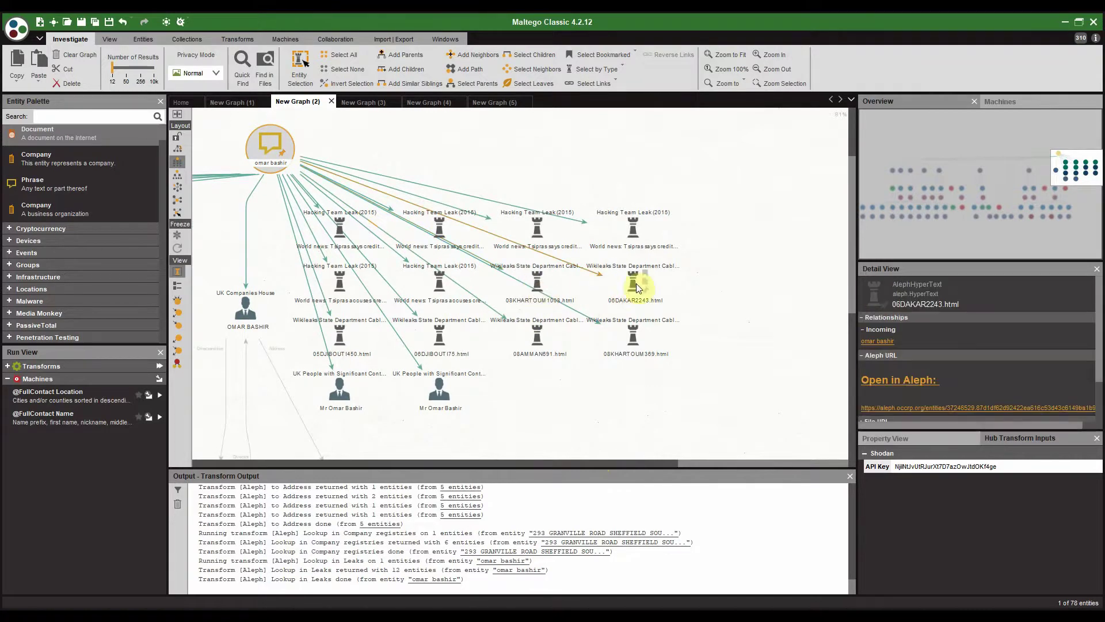
Step: Open the 06DAKAR2243.html cable in Aleph, read its text for mentions of the searched name, and return to the Maltego graph overview
{"action": "left_click", "coordinate": [634, 290]}
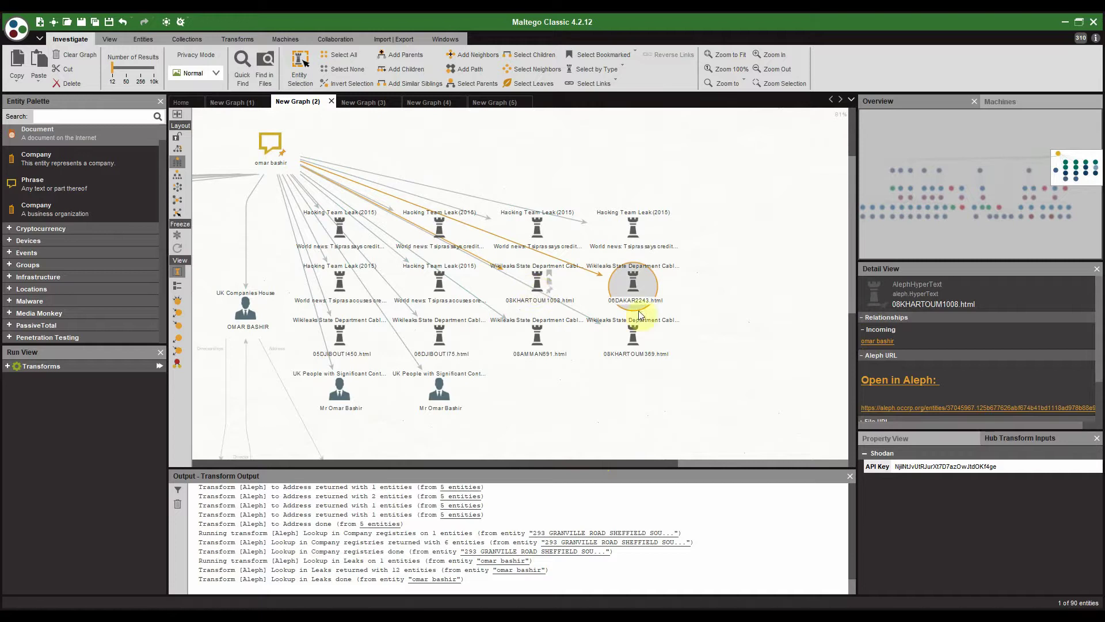
{"action": "left_click", "coordinate": [881, 380]}
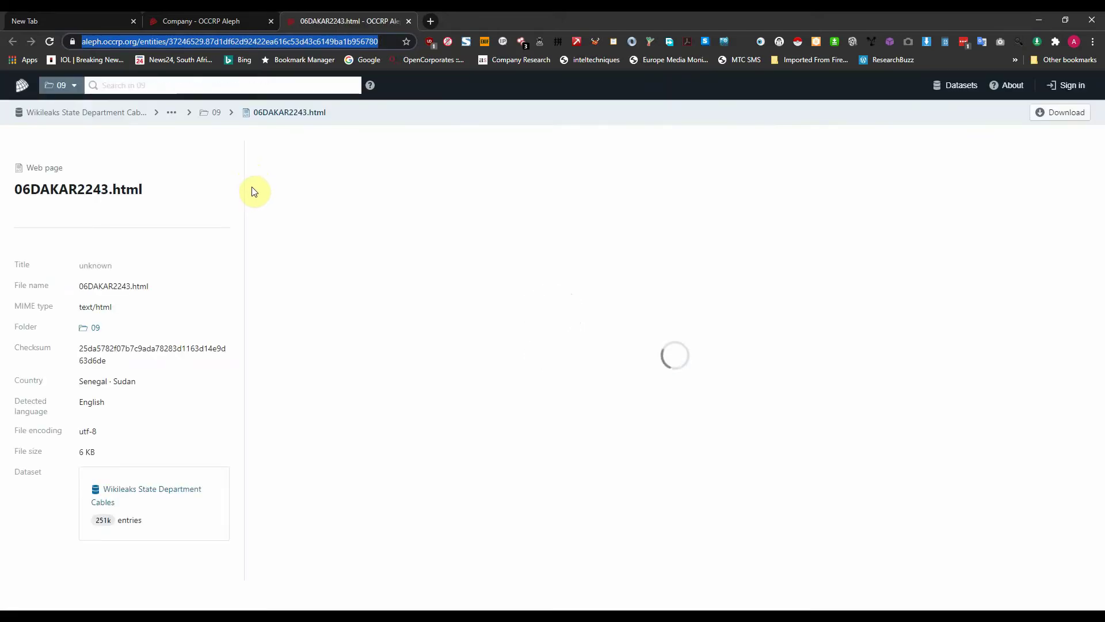
{"action": "scroll", "coordinate": [529, 299], "scroll_direction": "down", "scroll_amount": 3}
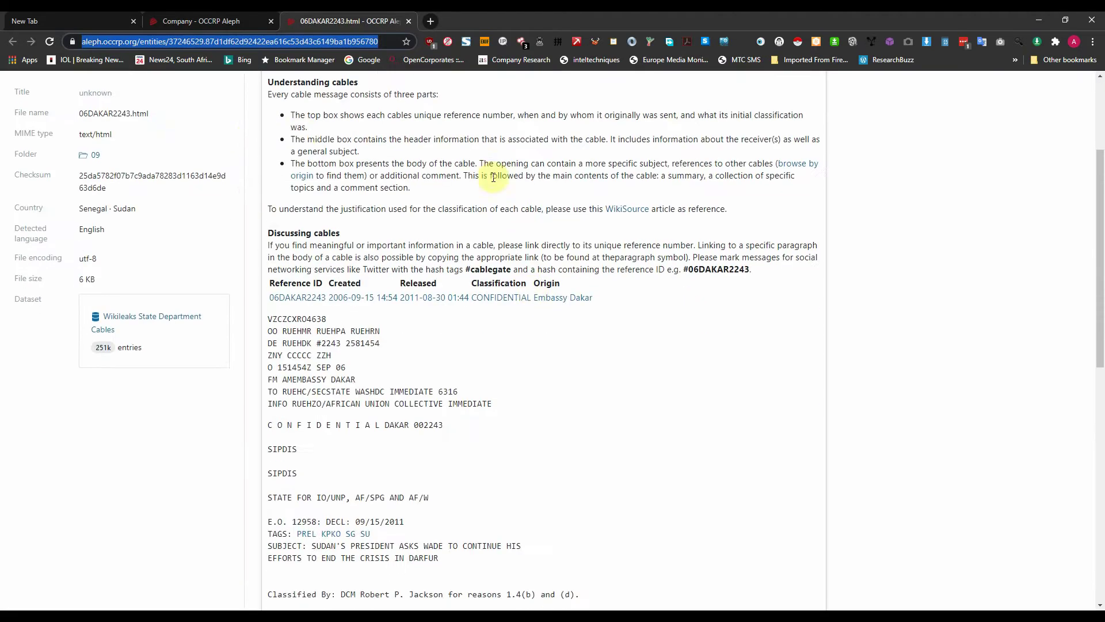
{"action": "scroll", "coordinate": [485, 333], "scroll_direction": "down", "scroll_amount": 5}
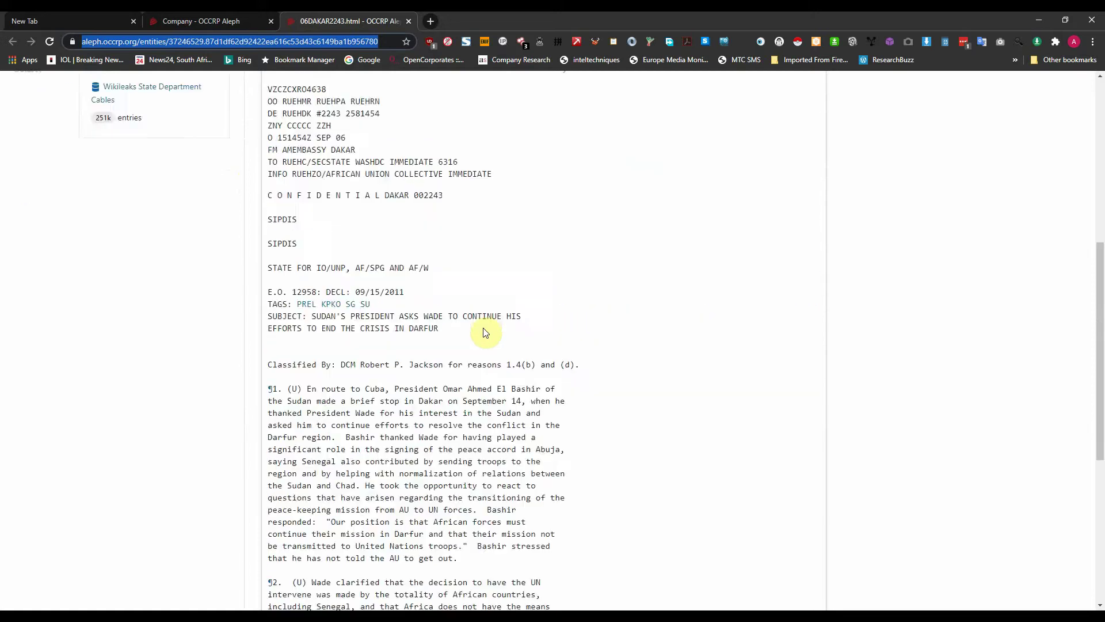
{"action": "scroll", "coordinate": [485, 333], "scroll_direction": "down", "scroll_amount": 4}
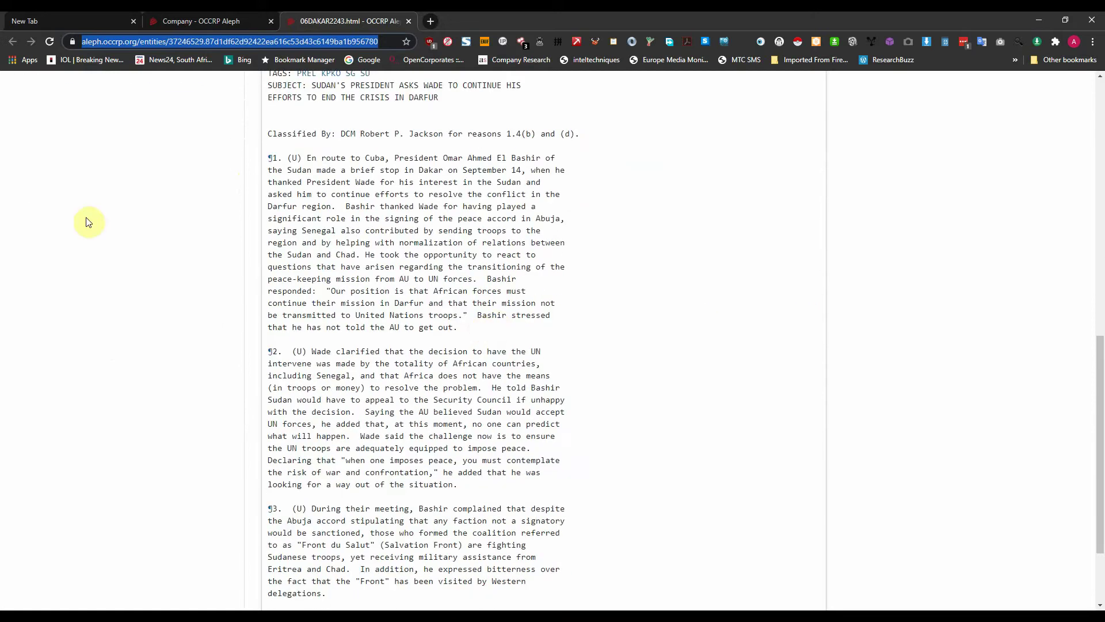
{"action": "double_click", "coordinate": [360, 207]}
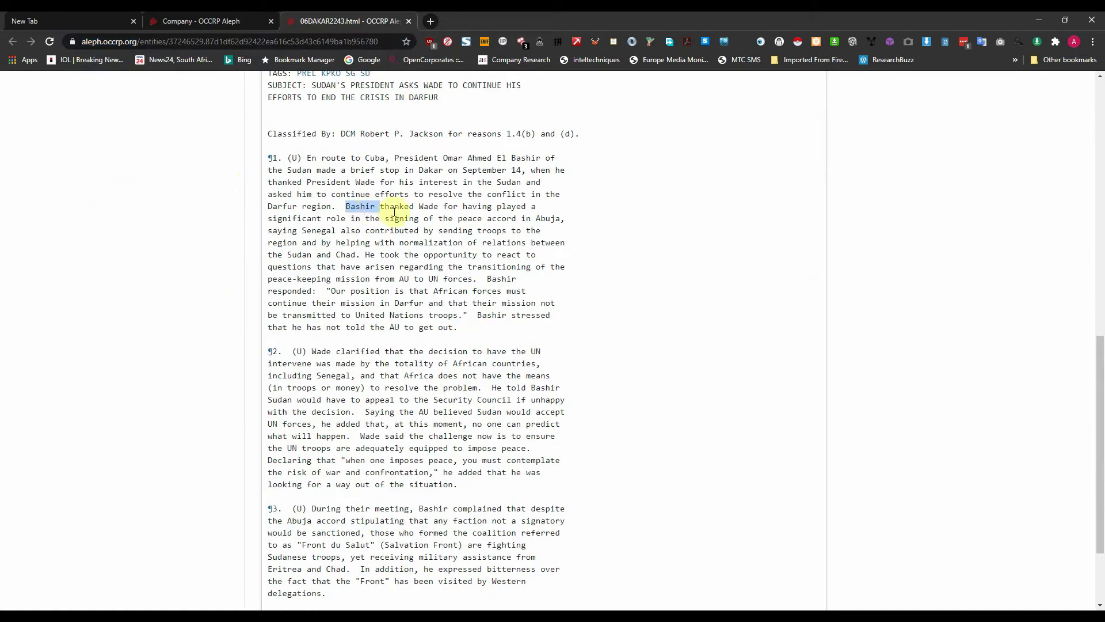
{"action": "scroll", "coordinate": [482, 368], "scroll_direction": "down", "scroll_amount": 2}
{"action": "scroll", "coordinate": [485, 362], "scroll_direction": "up", "scroll_amount": 7}
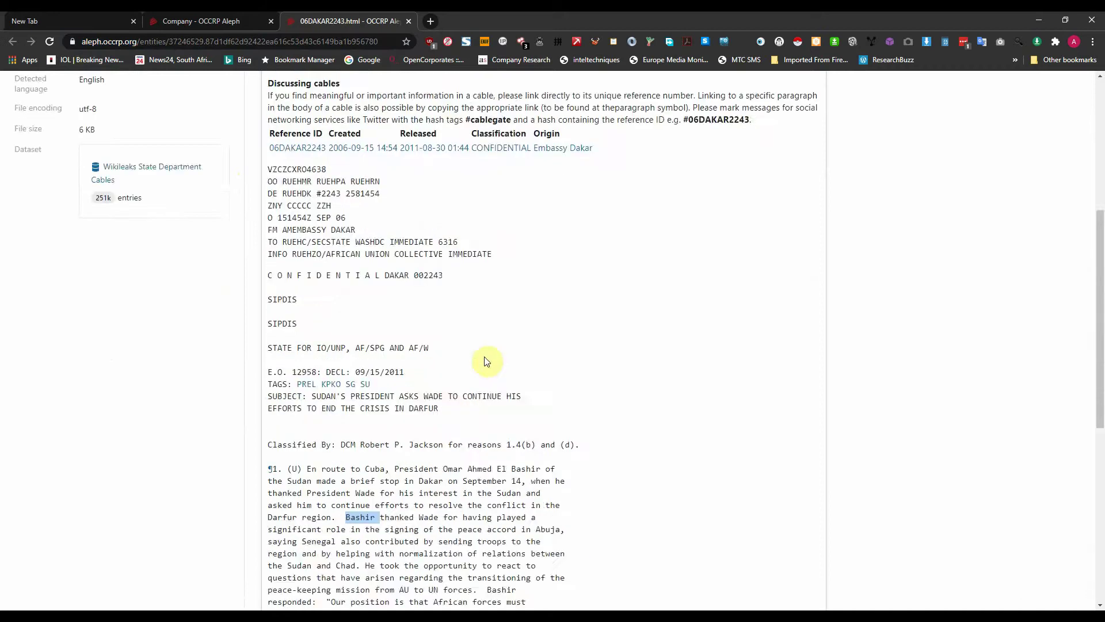
{"action": "scroll", "coordinate": [483, 346], "scroll_direction": "up", "scroll_amount": 5}
{"action": "scroll", "coordinate": [493, 223], "scroll_direction": "down", "scroll_amount": 5}
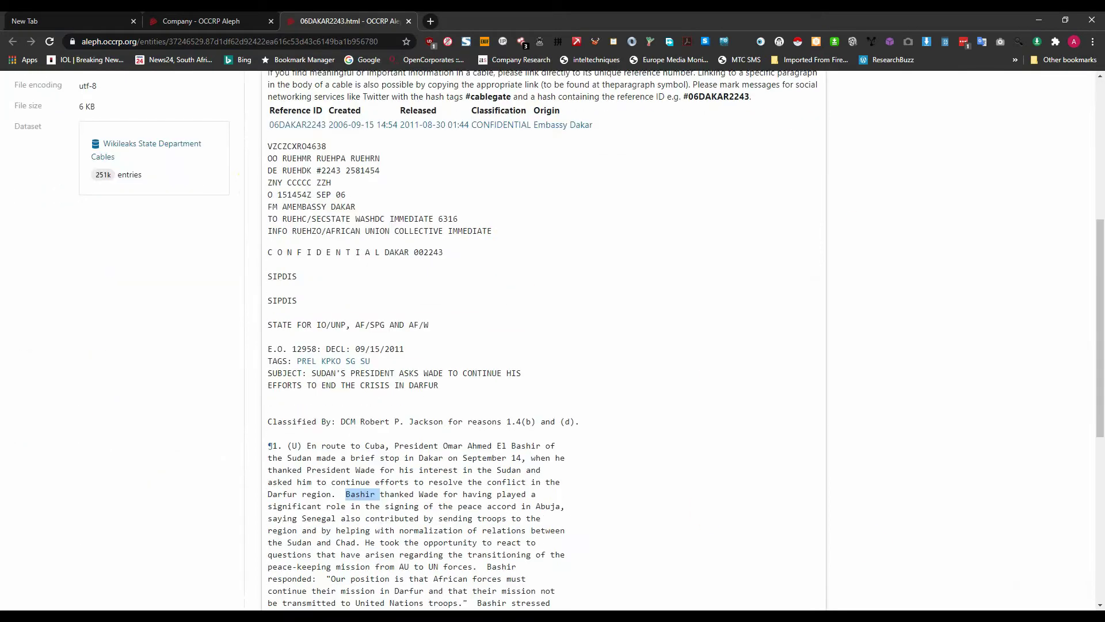
{"action": "key", "text": "alt+Tab"}
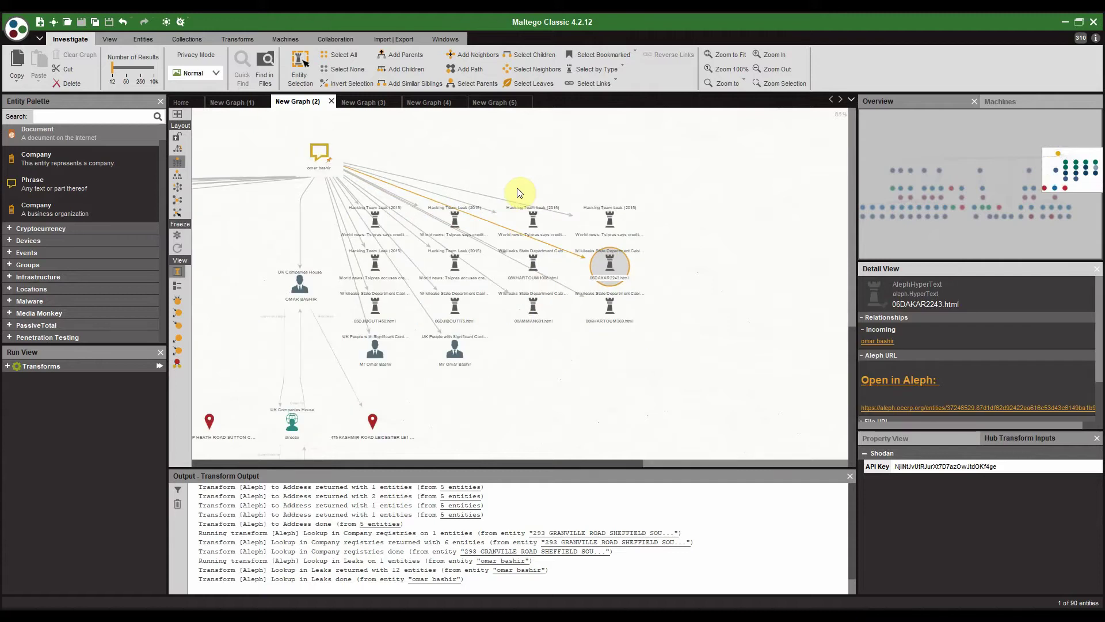
{"action": "scroll", "coordinate": [517, 192], "scroll_direction": "down", "scroll_amount": 3}
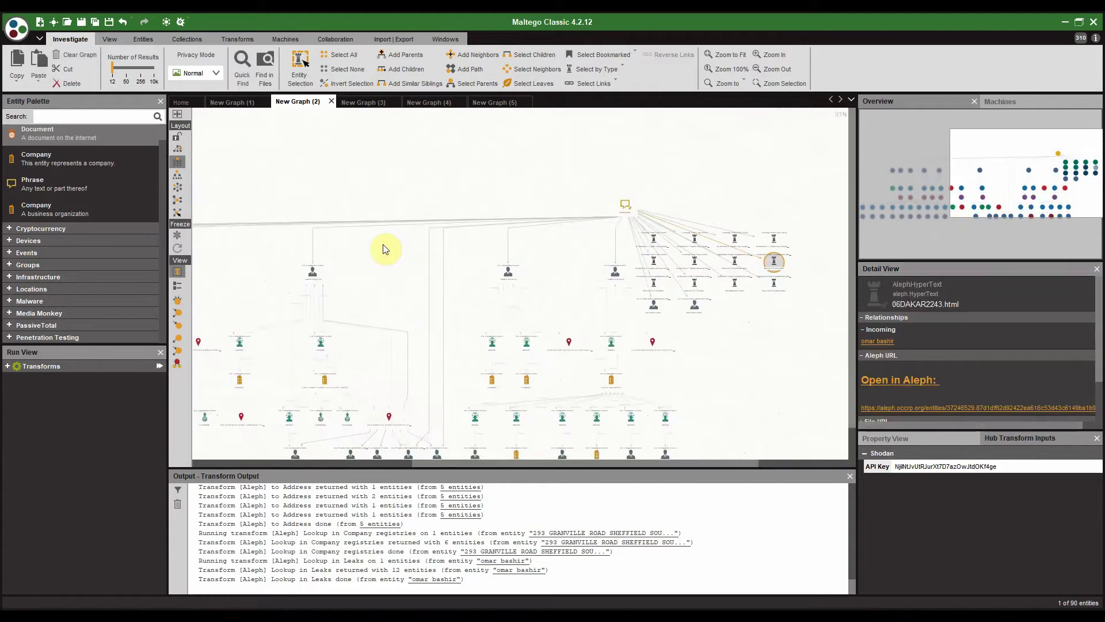
{"action": "scroll", "coordinate": [385, 248], "scroll_direction": "down", "scroll_amount": 1}
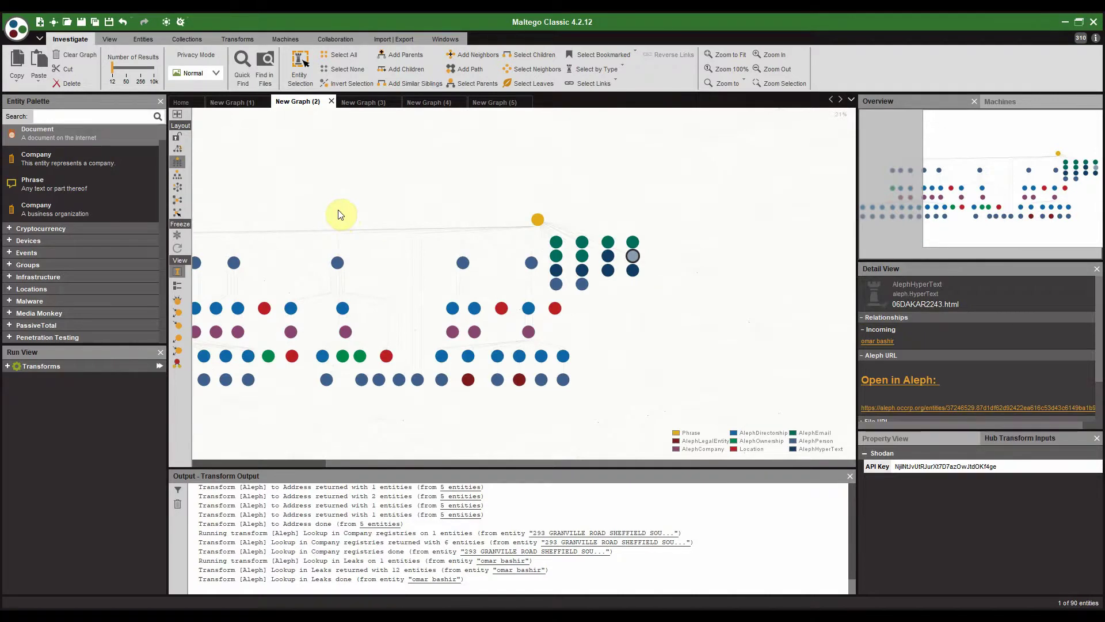
Step: In New Graph (3), run [Aleph] Lookup in Company registries on the afroservice Phrase, keeping the default registry selection
{"action": "left_click", "coordinate": [363, 102]}
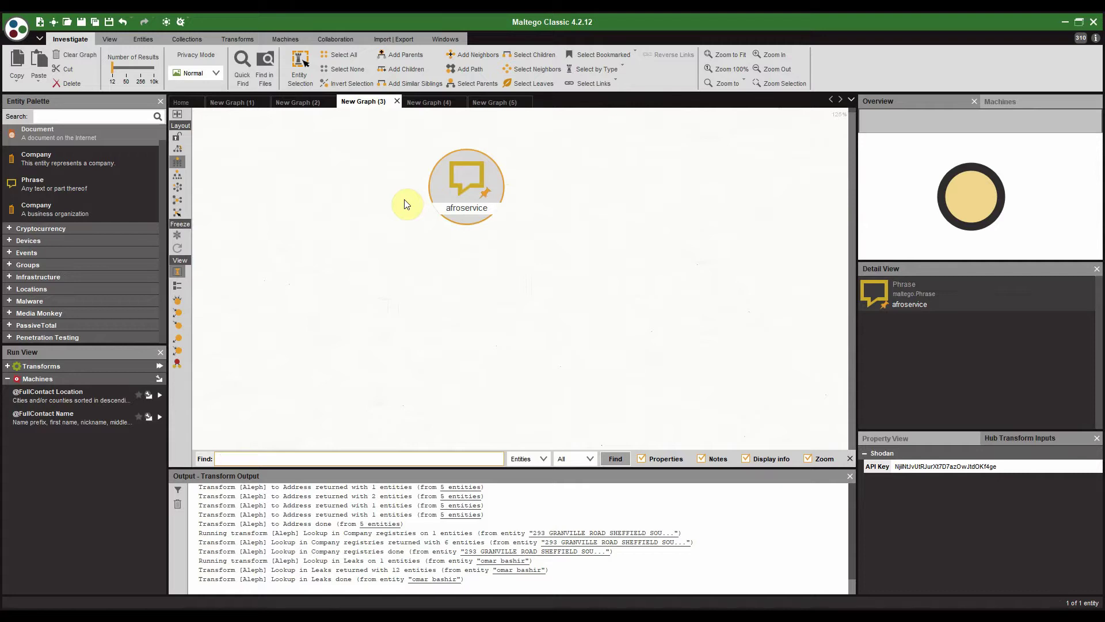
{"action": "left_click", "coordinate": [471, 199]}
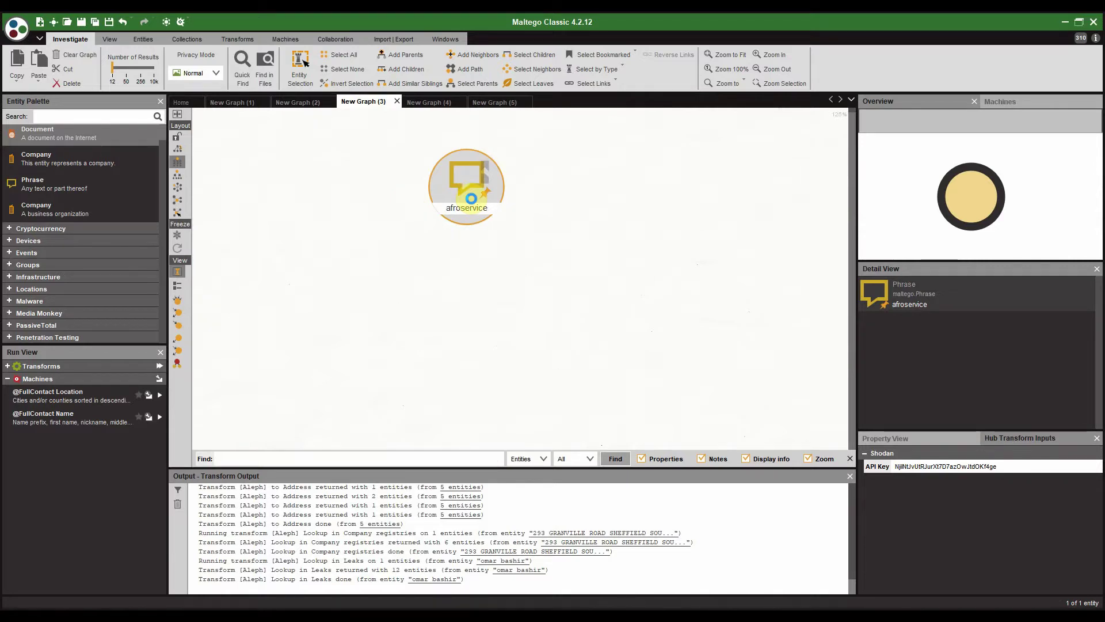
{"action": "right_click", "coordinate": [471, 199]}
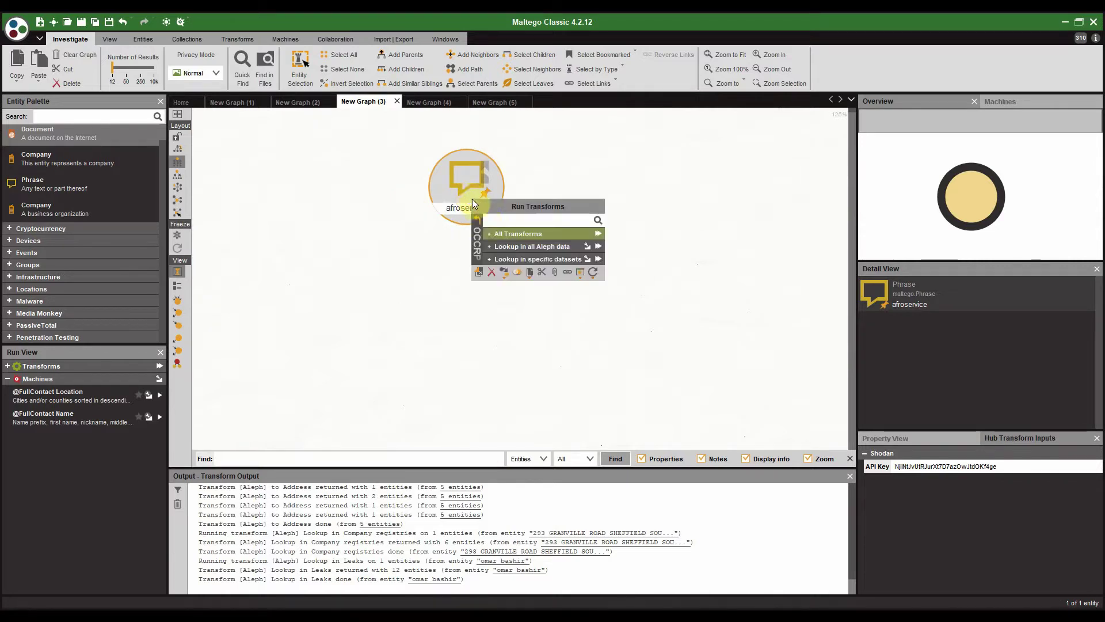
{"action": "left_click", "coordinate": [496, 233]}
{"action": "left_click", "coordinate": [592, 264]}
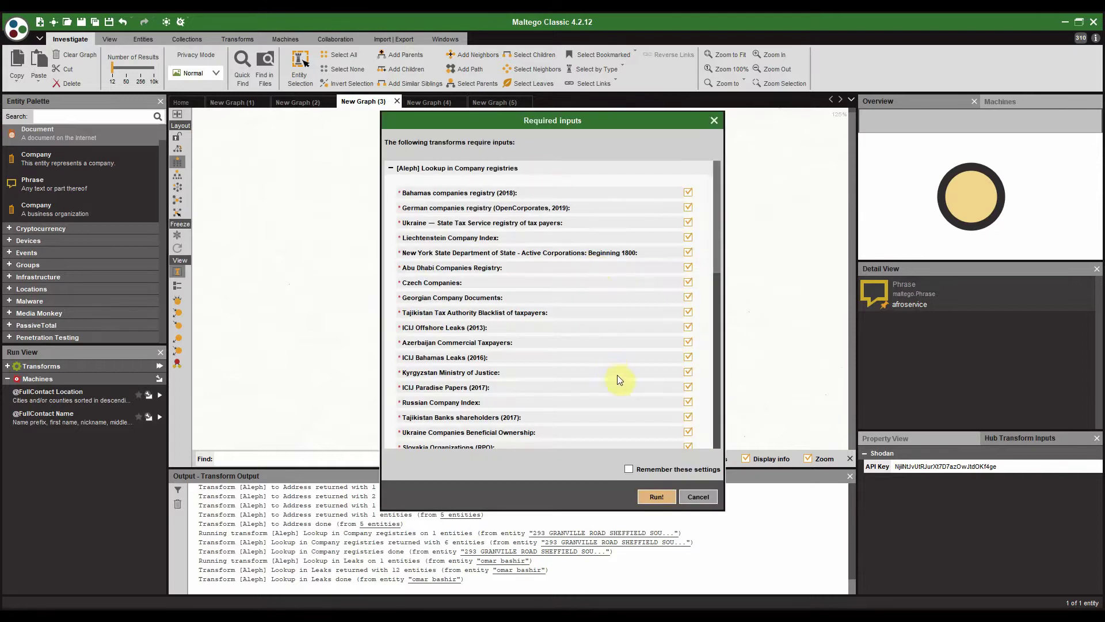
{"action": "left_click", "coordinate": [656, 495]}
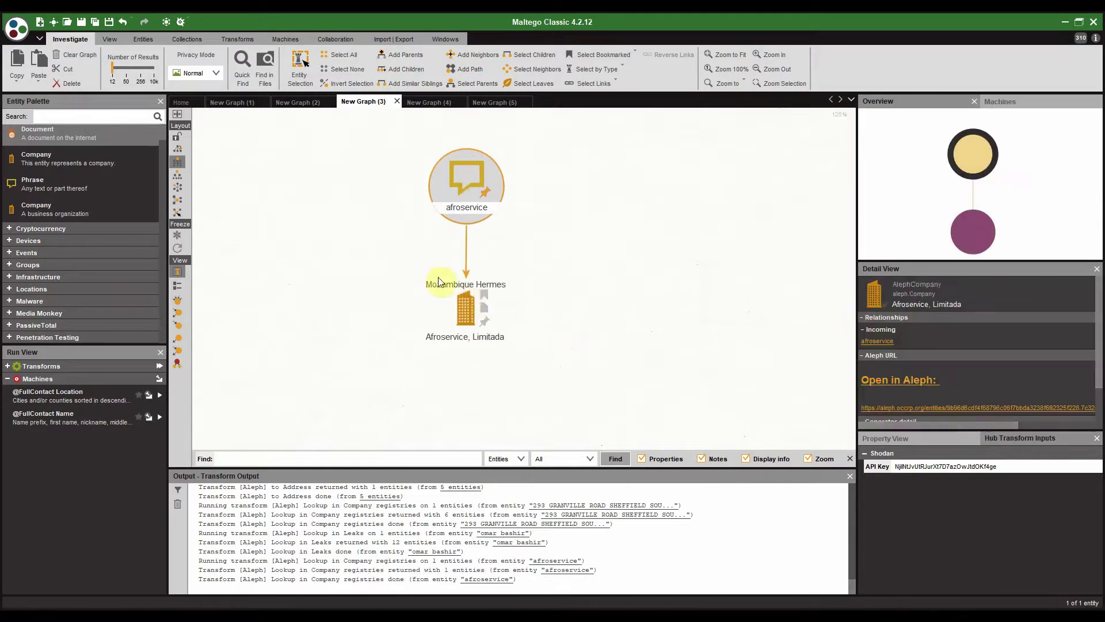
Step: Run the Get all relationships transforms on the Afroservice, Limitada company entity
{"action": "left_click", "coordinate": [453, 292]}
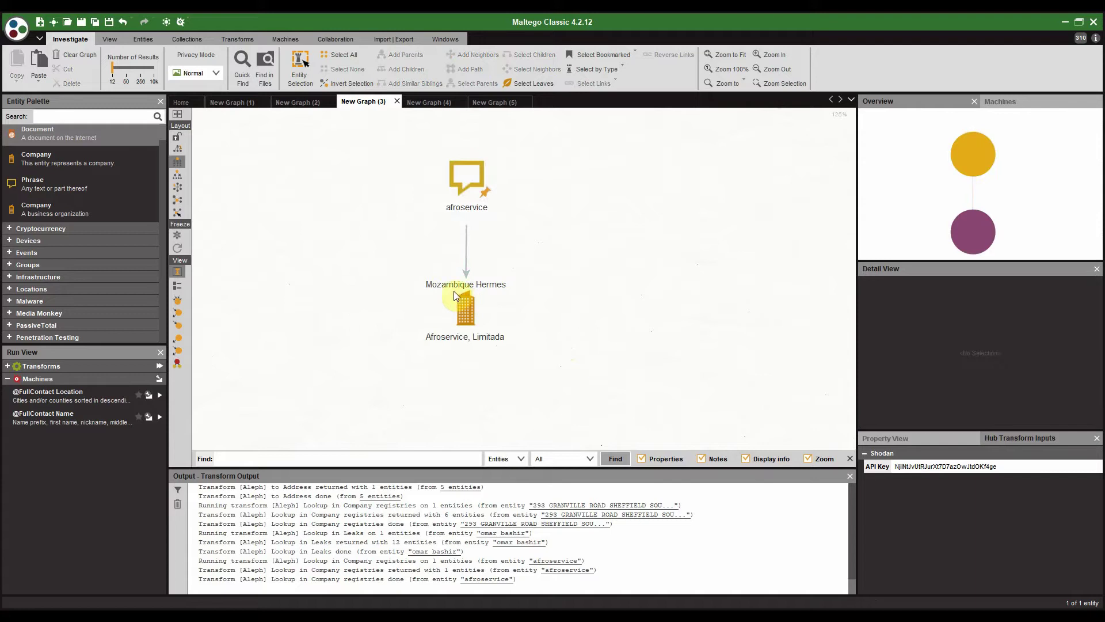
{"action": "left_click", "coordinate": [458, 299]}
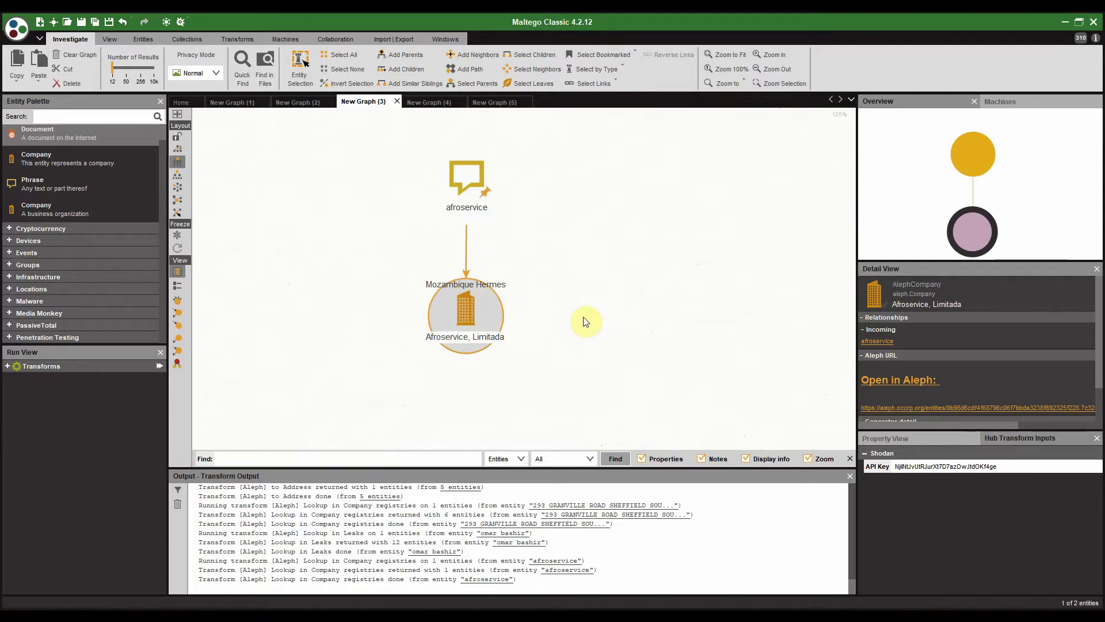
{"action": "left_click_drag", "start_coordinate": [594, 309], "coordinate": [597, 236]}
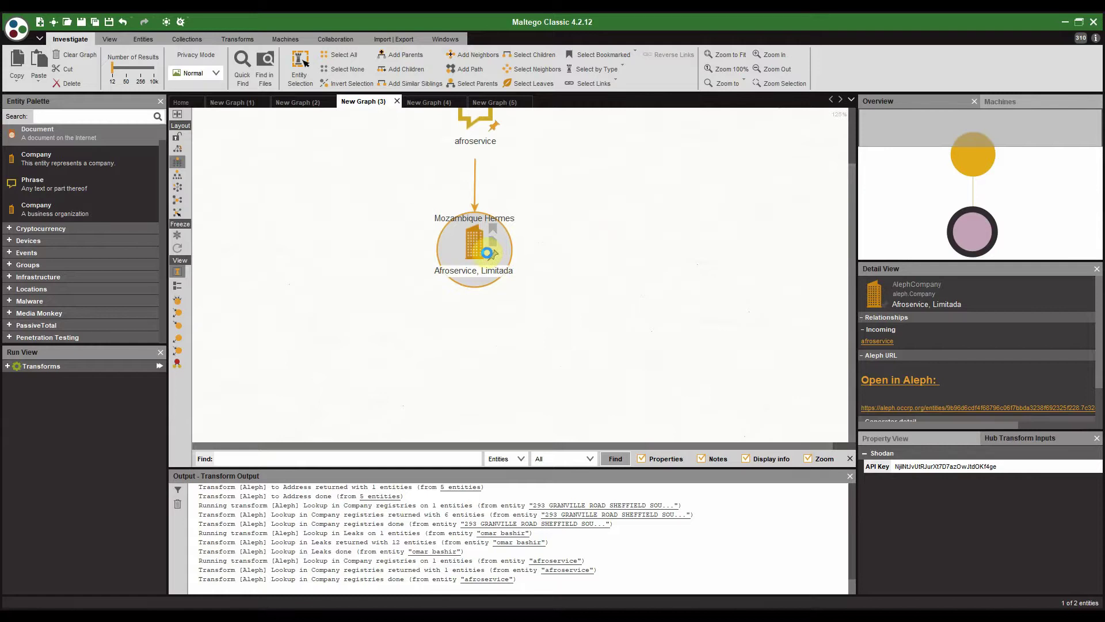
{"action": "right_click", "coordinate": [493, 254]}
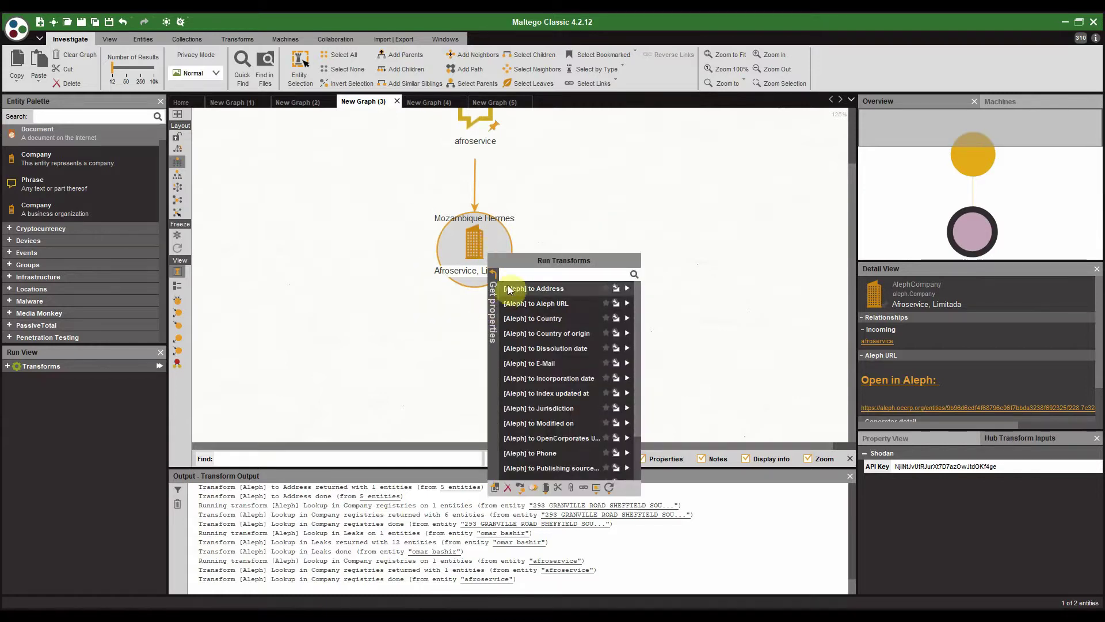
{"action": "left_click", "coordinate": [493, 274]}
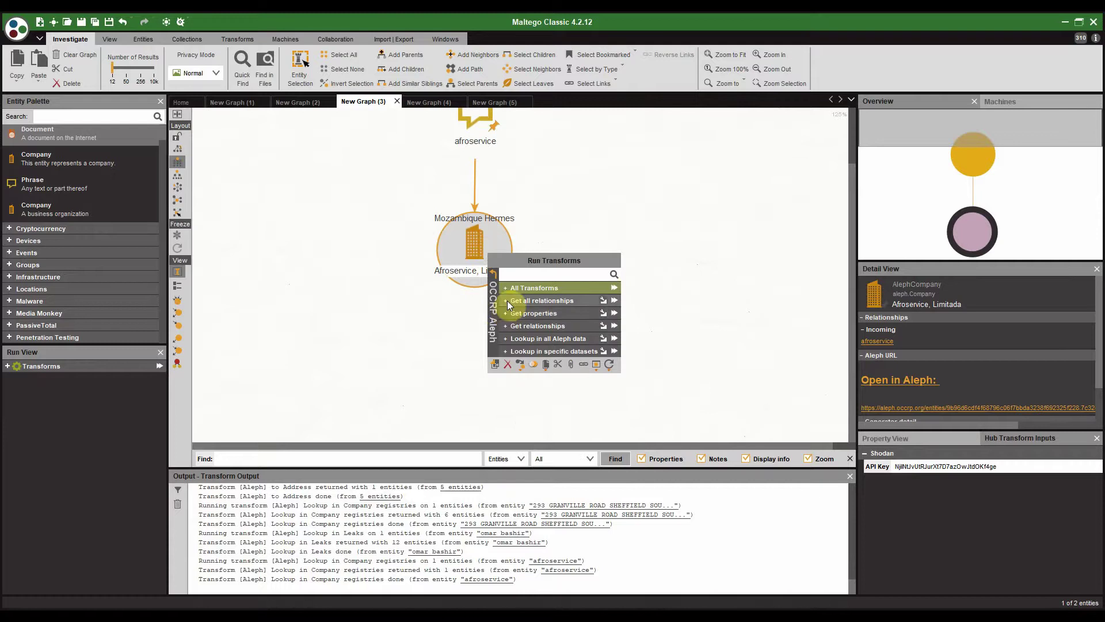
{"action": "left_click", "coordinate": [615, 300]}
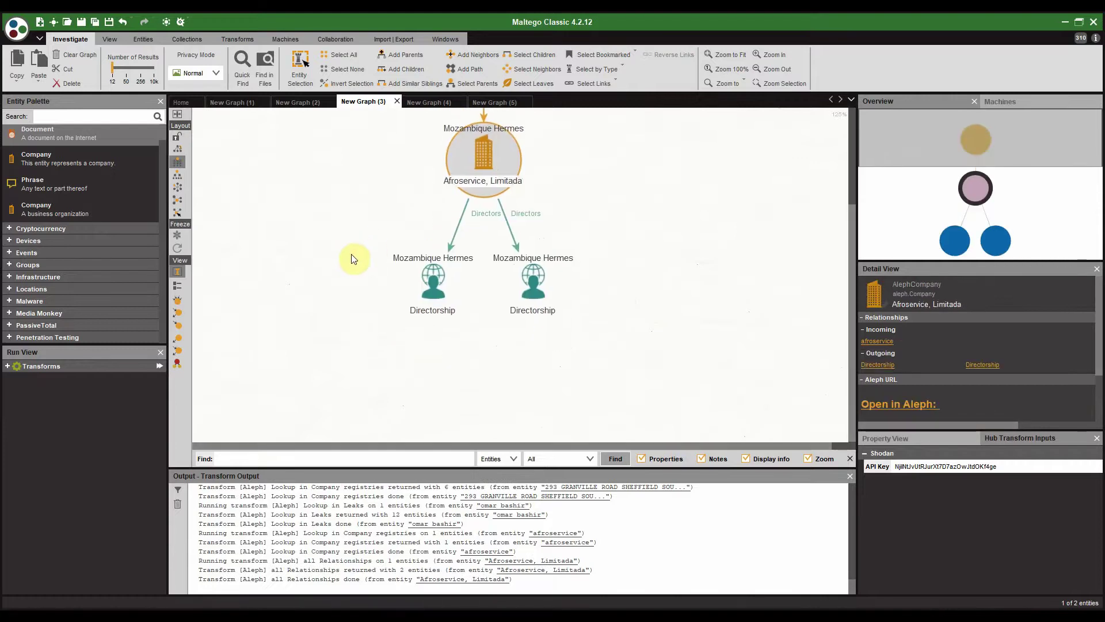
Step: Run the Get all relationships transforms on both Directorship entities of Afroservice, Limitada and review the linked directors
{"action": "left_click_drag", "start_coordinate": [350, 242], "coordinate": [601, 348]}
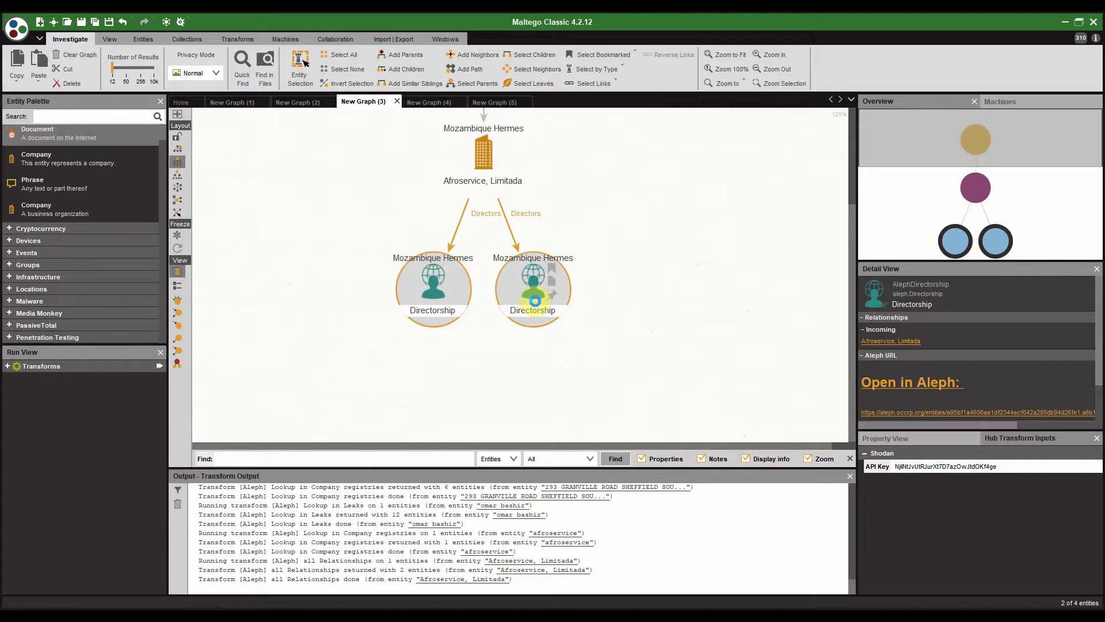
{"action": "right_click", "coordinate": [535, 300]}
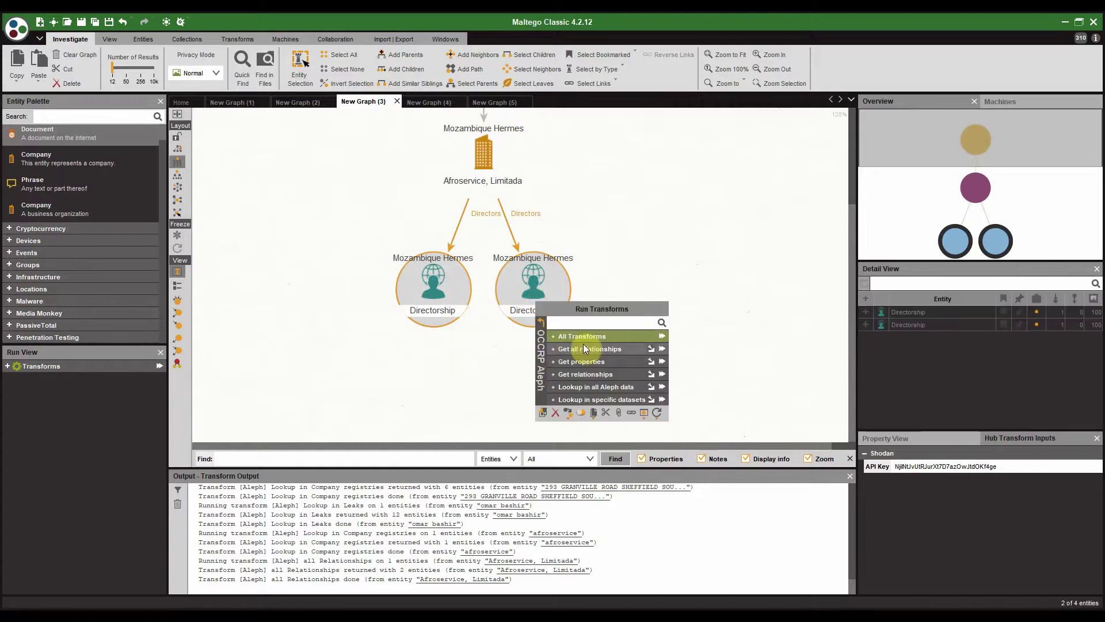
{"action": "left_click", "coordinate": [662, 352]}
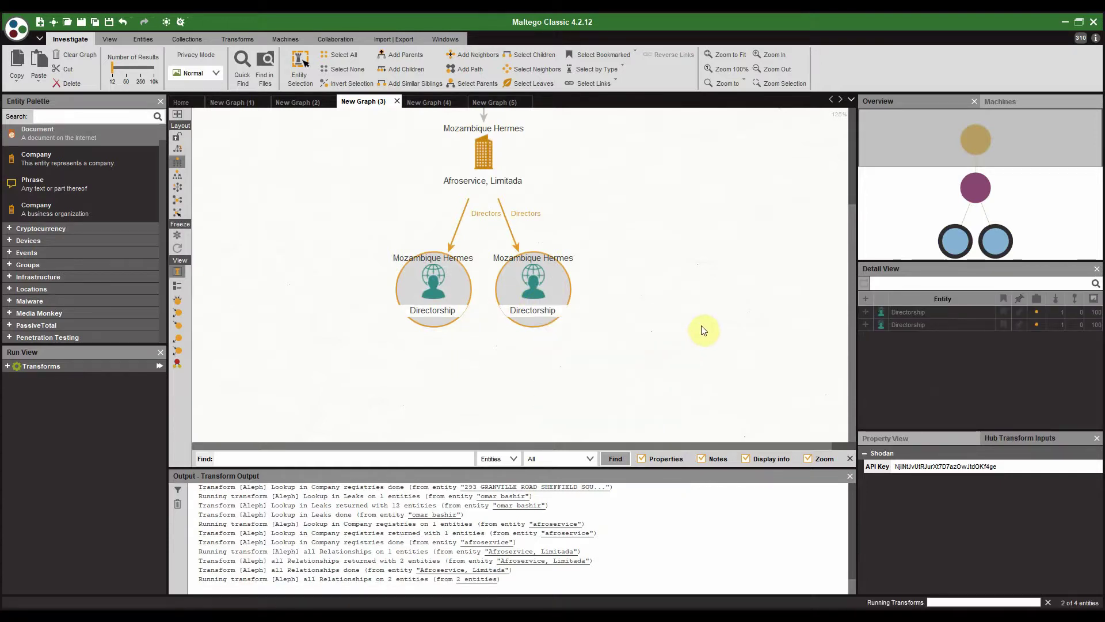
{"action": "left_click_drag", "start_coordinate": [701, 326], "coordinate": [693, 259]}
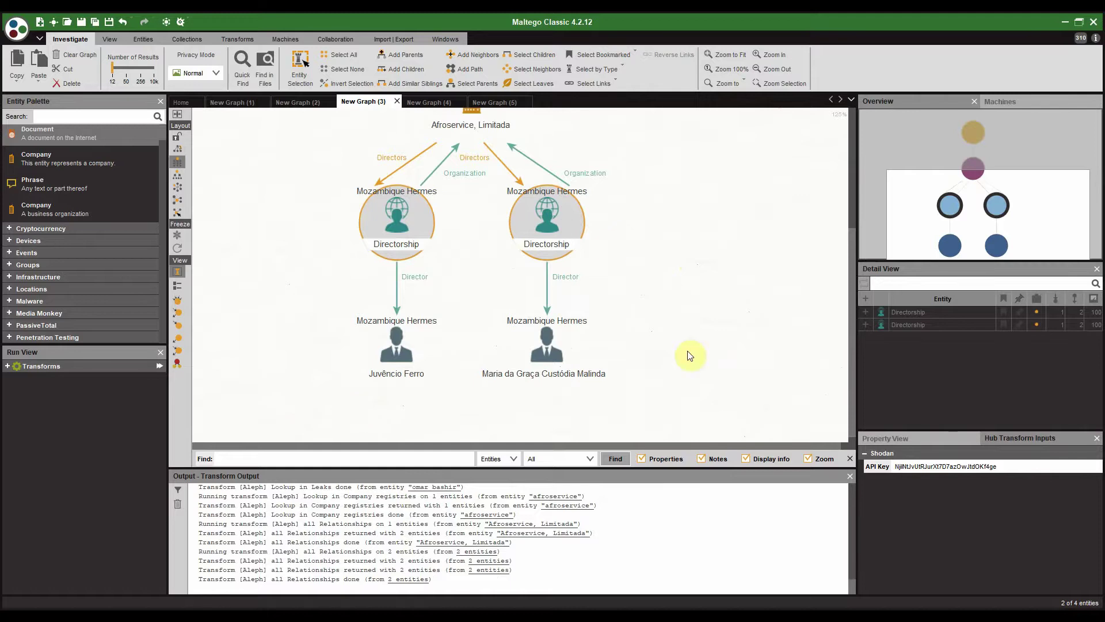
{"action": "scroll", "coordinate": [608, 242], "scroll_direction": "down", "scroll_amount": 2}
{"action": "scroll", "coordinate": [575, 264], "scroll_direction": "up", "scroll_amount": 2}
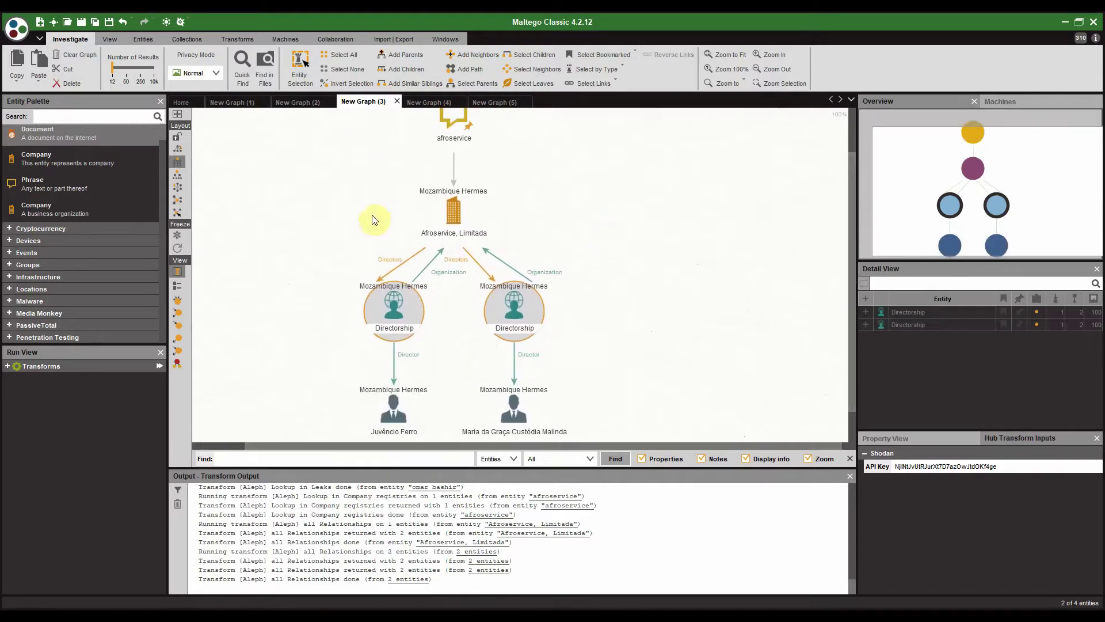
Step: In New Graph (4), run [Aleph] Lookup in Sanctions lists on the uganda Phrase, keeping the default sanctions list selection
{"action": "left_click", "coordinate": [452, 194]}
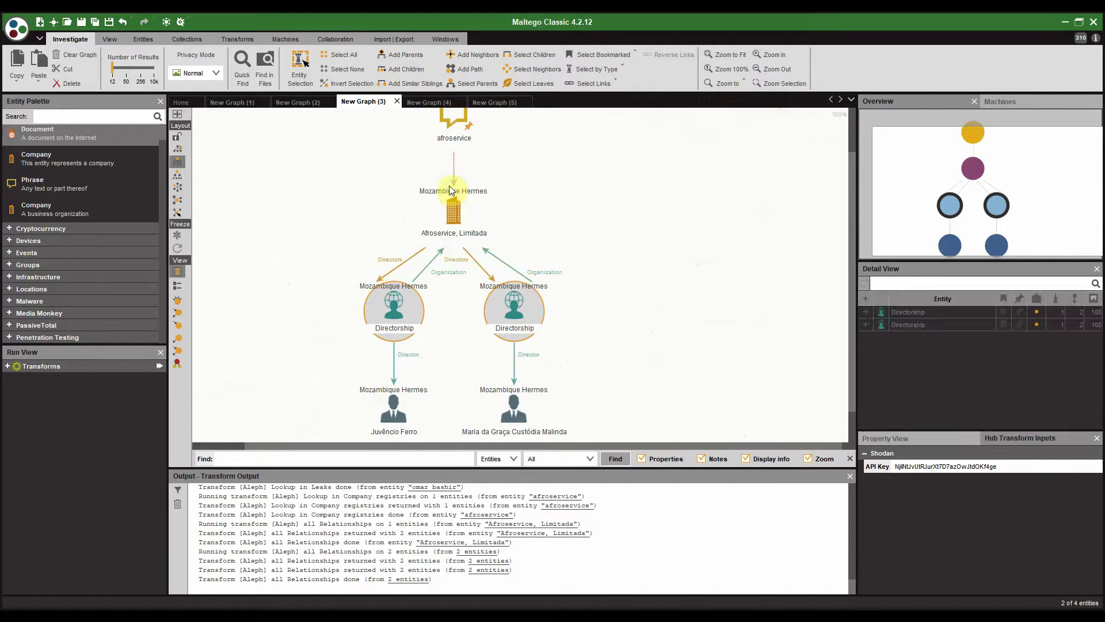
{"action": "key", "text": "ctrl+Page_Down"}
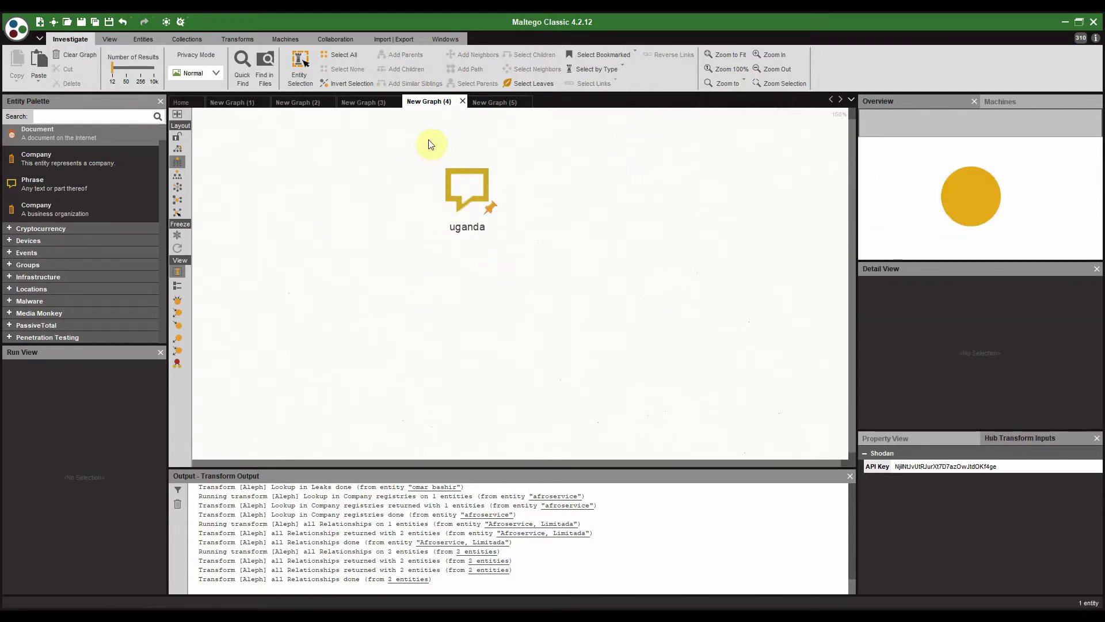
{"action": "left_click", "coordinate": [464, 199]}
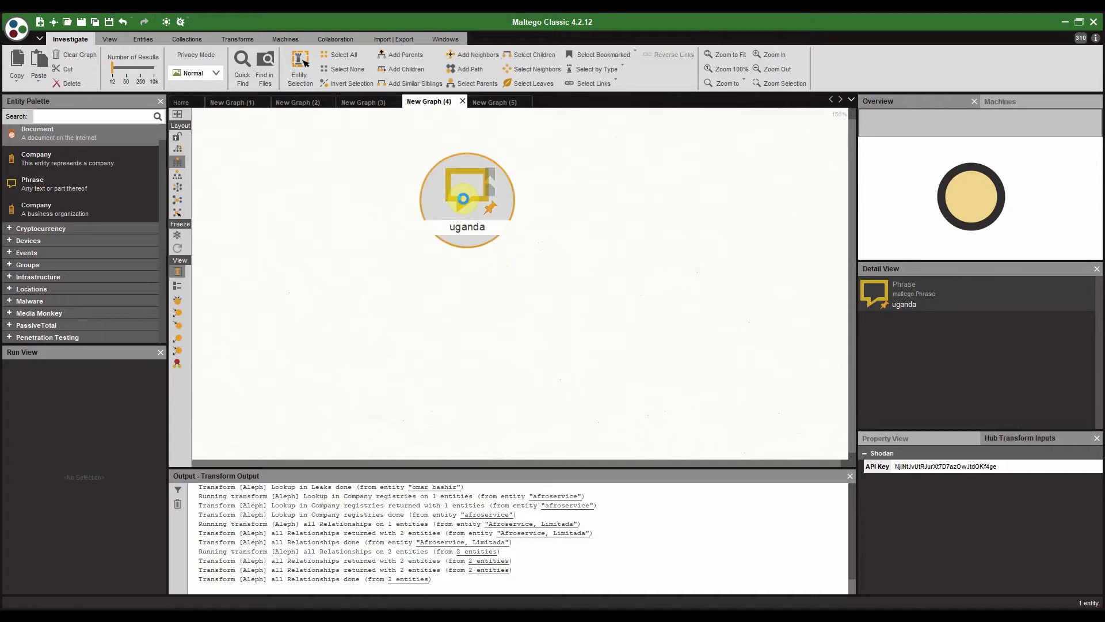
{"action": "right_click", "coordinate": [464, 199]}
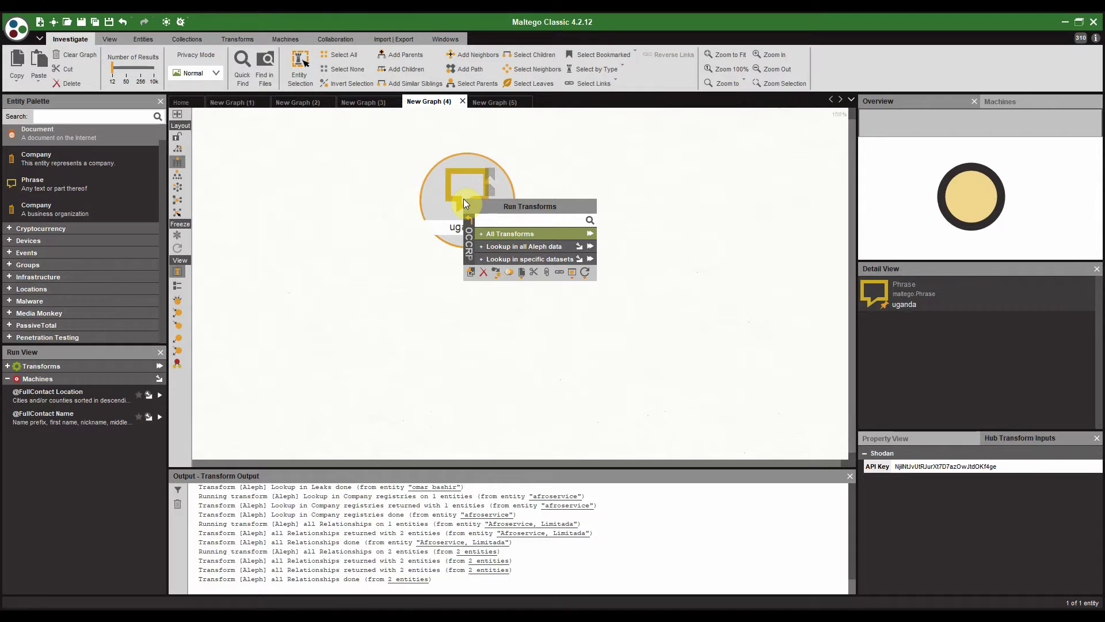
{"action": "left_click", "coordinate": [484, 233]}
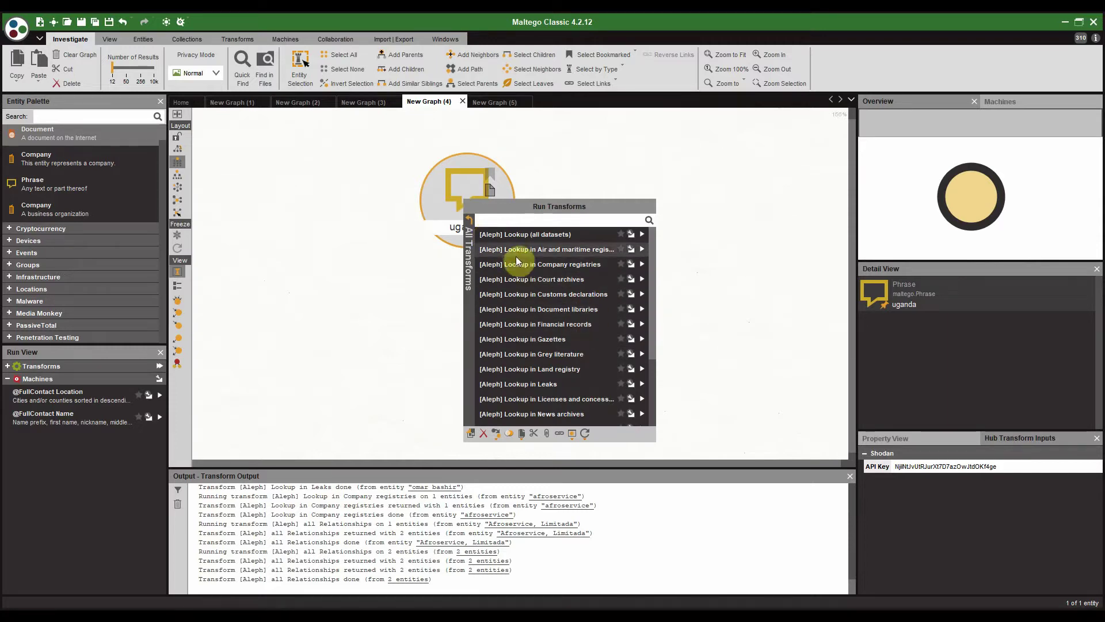
{"action": "scroll", "coordinate": [585, 264], "scroll_direction": "down", "scroll_amount": 2}
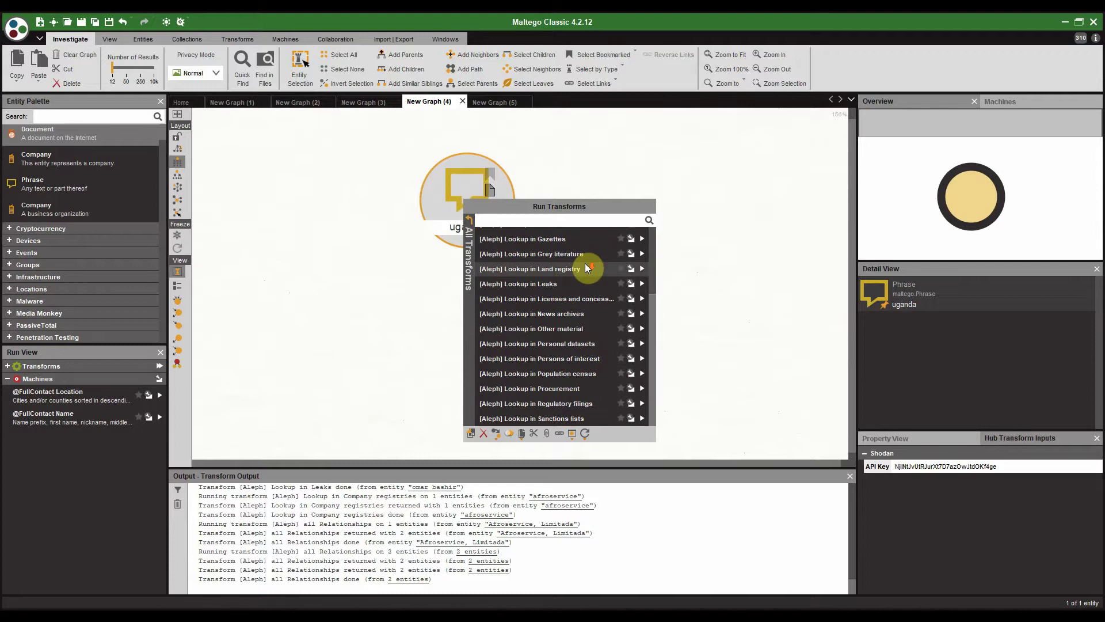
{"action": "left_click", "coordinate": [577, 419]}
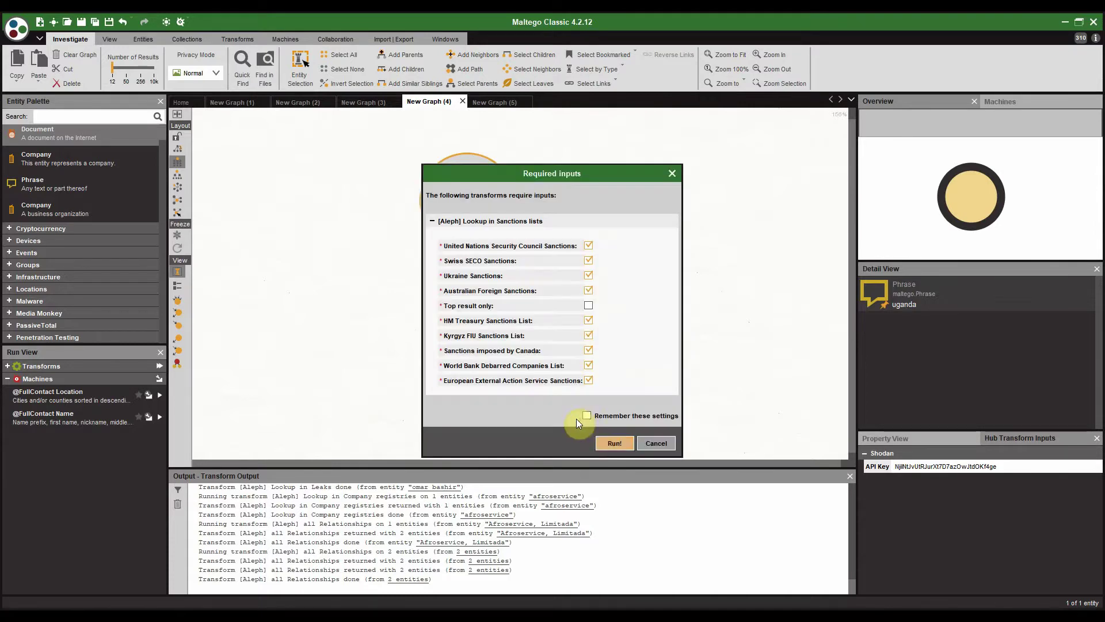
{"action": "left_click", "coordinate": [600, 444]}
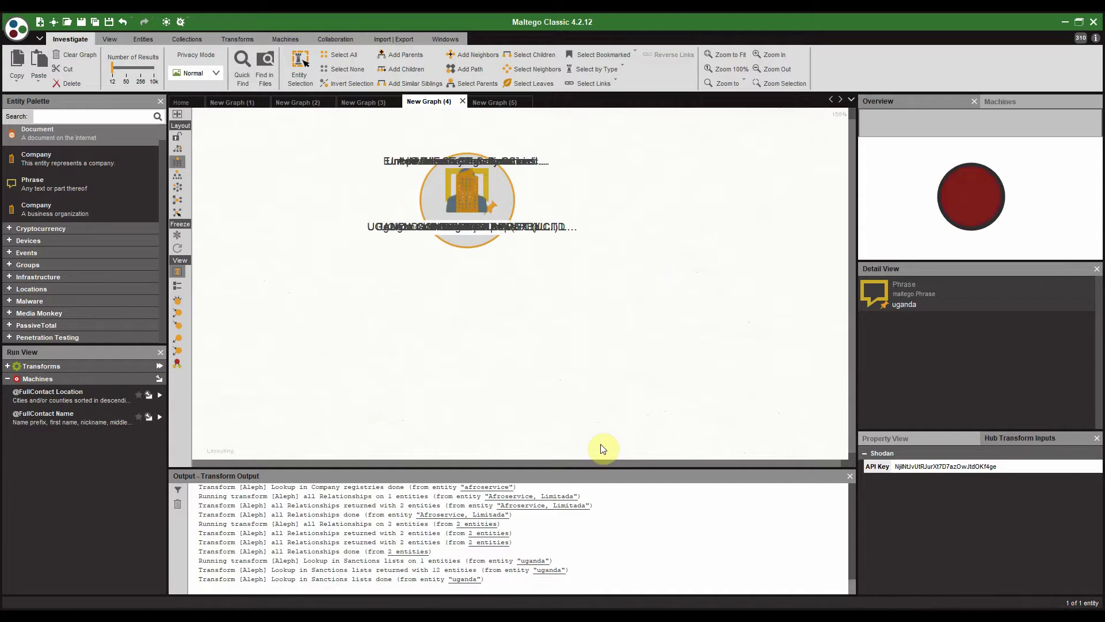
Step: Examine the companies and people linked to the uganda Phrase, including MACHANGA LTD, and the sanctions list each comes from
{"action": "left_click", "coordinate": [535, 356]}
{"action": "left_click", "coordinate": [536, 359]}
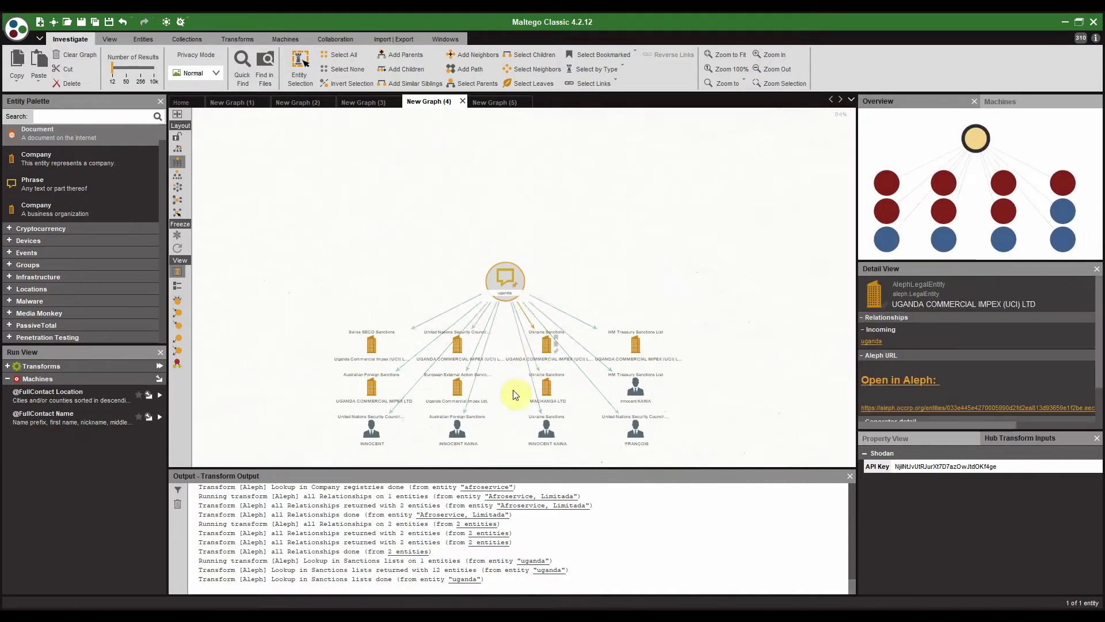
{"action": "scroll", "coordinate": [510, 323], "scroll_direction": "down", "scroll_amount": 5}
{"action": "left_click", "coordinate": [563, 344]}
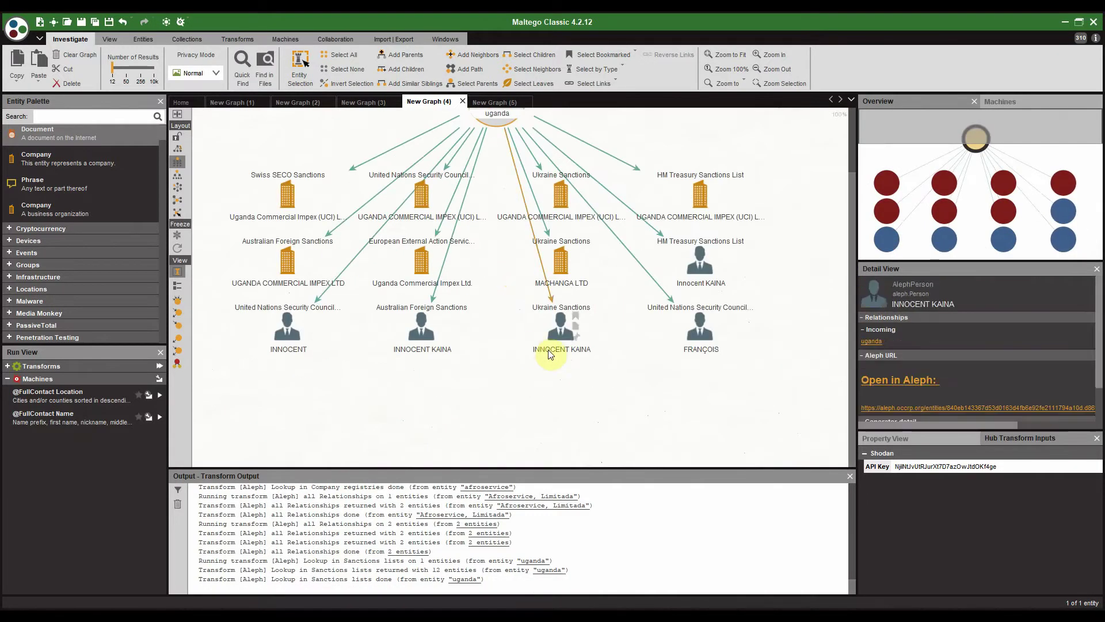
{"action": "left_click", "coordinate": [555, 264]}
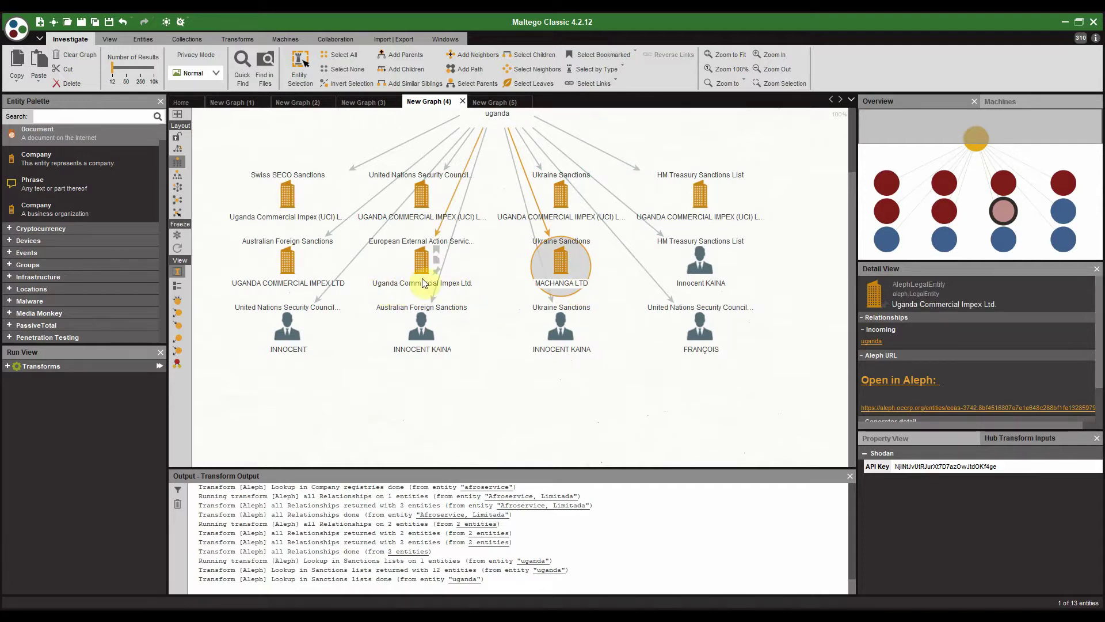
{"action": "left_click_drag", "start_coordinate": [514, 228], "coordinate": [492, 298]}
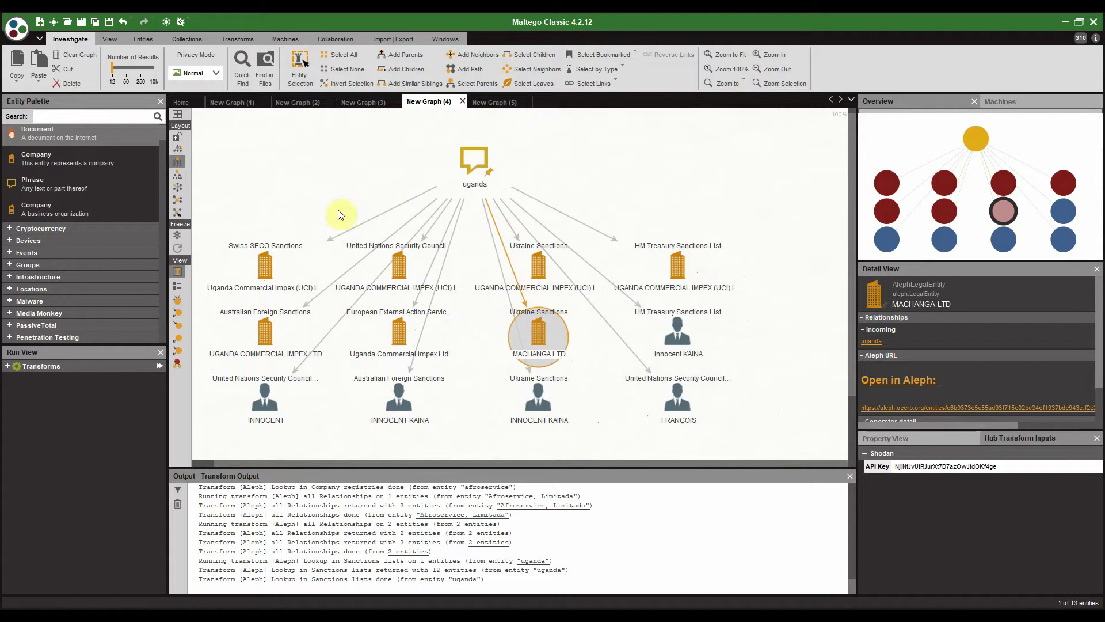
{"action": "mouse_move", "coordinate": [247, 230]}
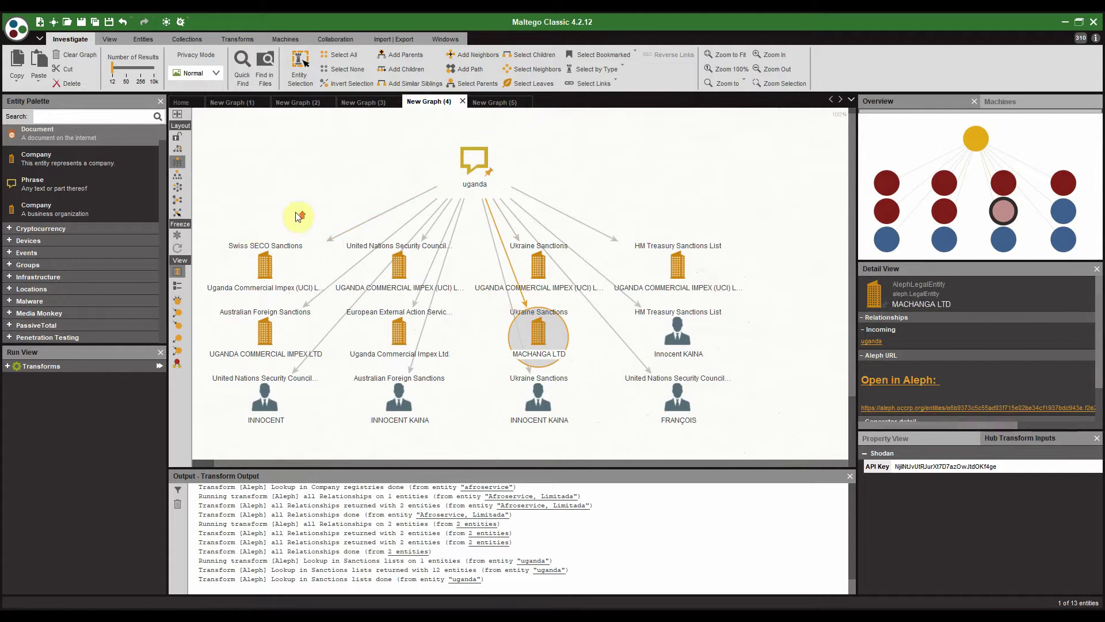
{"action": "scroll", "coordinate": [296, 217], "scroll_direction": "up", "scroll_amount": 1}
{"action": "scroll", "coordinate": [388, 182], "scroll_direction": "up", "scroll_amount": 1}
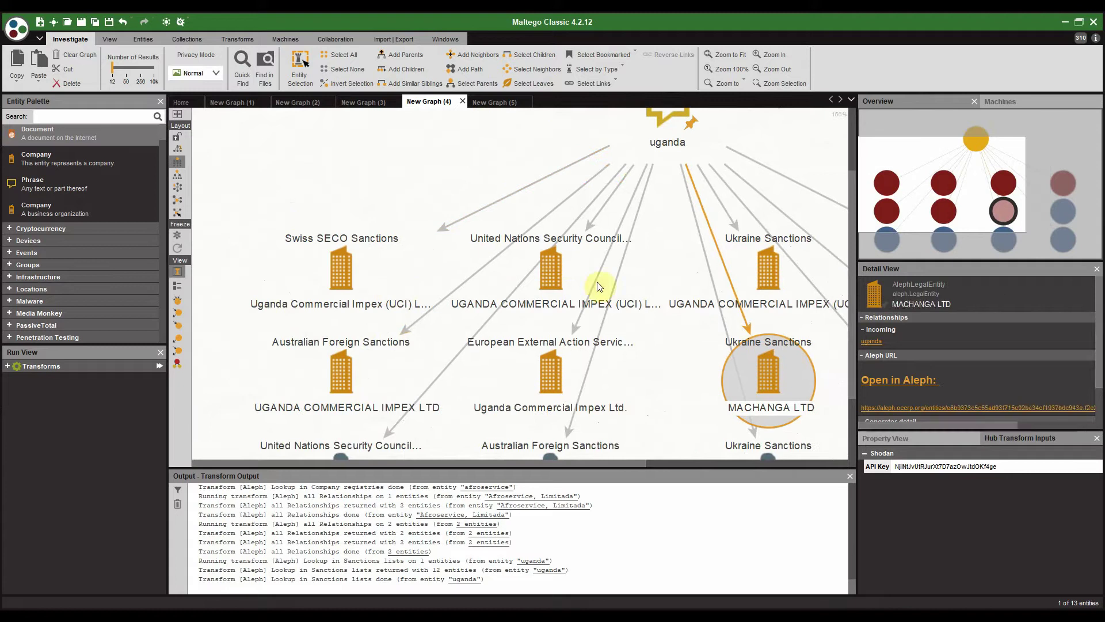
{"action": "left_click_drag", "start_coordinate": [662, 271], "coordinate": [522, 254]}
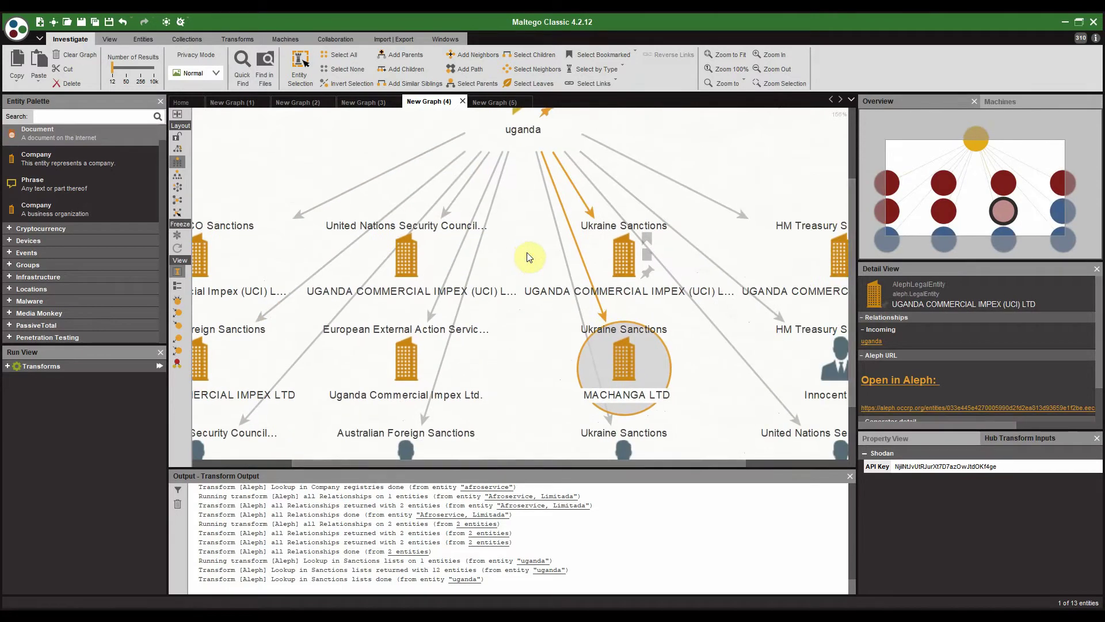
{"action": "scroll", "coordinate": [522, 255], "scroll_direction": "down", "scroll_amount": 1}
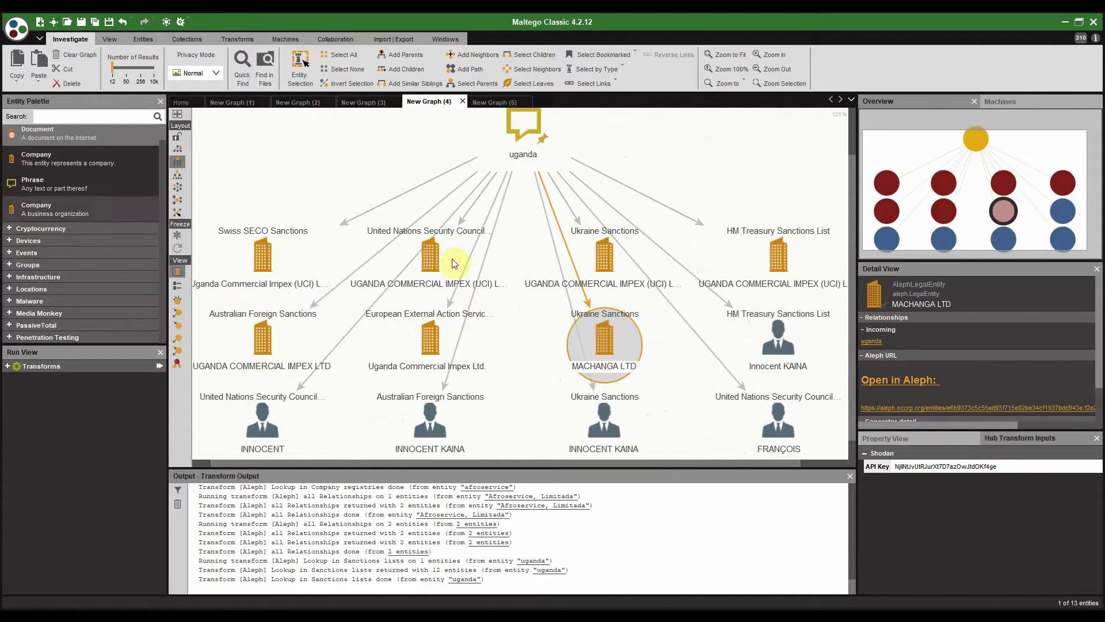
{"action": "scroll", "coordinate": [457, 243], "scroll_direction": "down", "scroll_amount": 1}
{"action": "left_click_drag", "start_coordinate": [583, 183], "coordinate": [582, 208]}
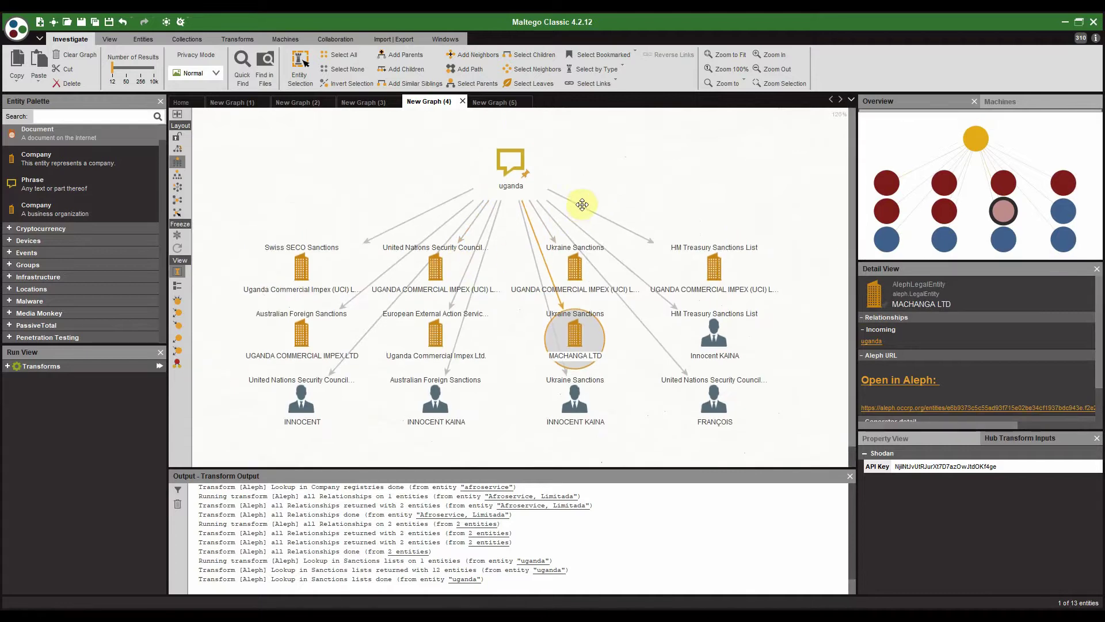
Step: Run [Aleph] Lookup in Leaks on the uganda Phrase, keeping the default leak dataset selection
{"action": "left_click", "coordinate": [509, 170]}
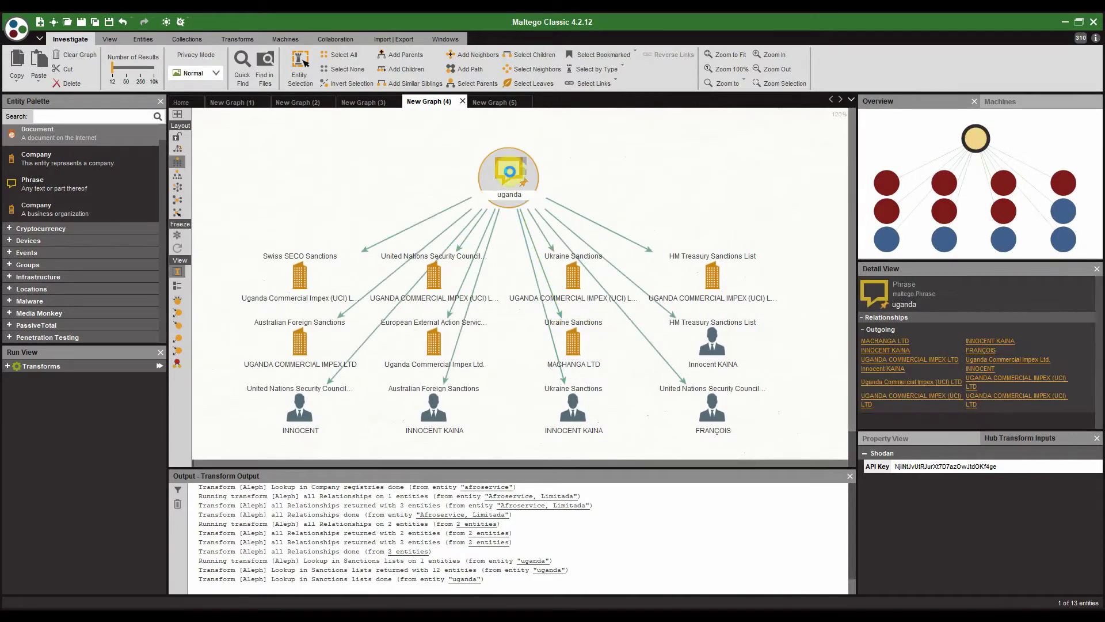
{"action": "right_click", "coordinate": [509, 170]}
{"action": "scroll", "coordinate": [563, 254], "scroll_direction": "down", "scroll_amount": 2}
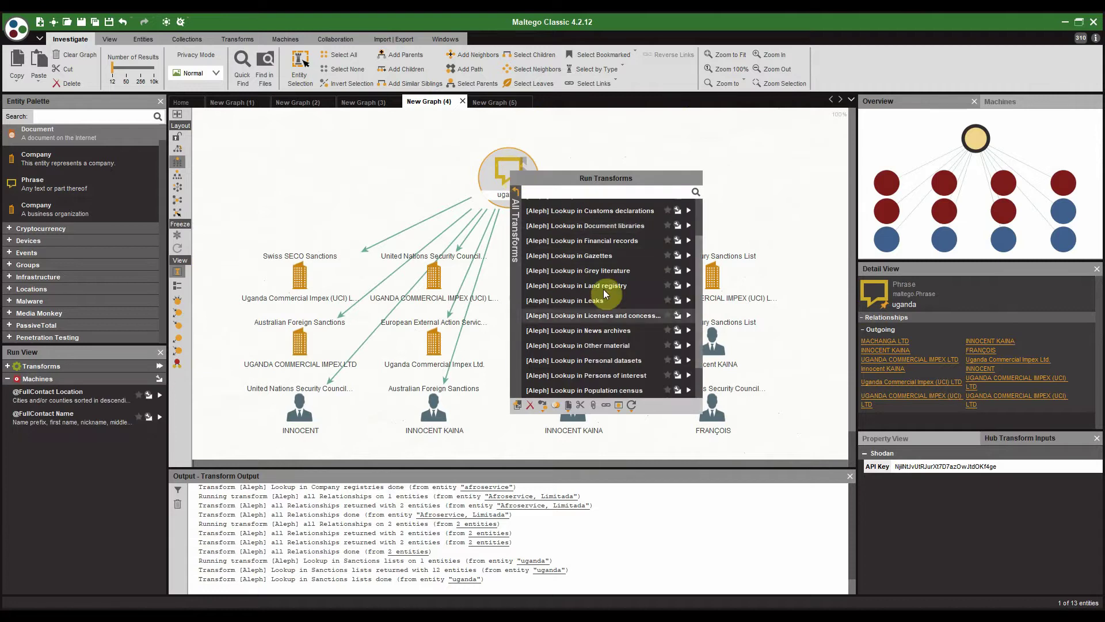
{"action": "left_click", "coordinate": [680, 300]}
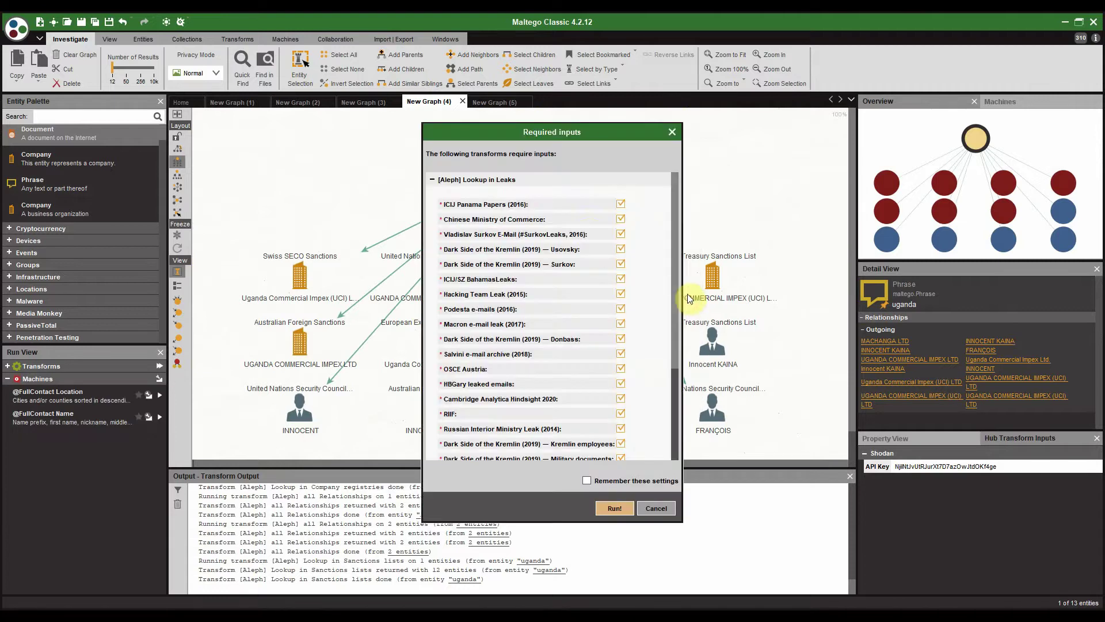
{"action": "scroll", "coordinate": [578, 333], "scroll_direction": "down", "scroll_amount": 3}
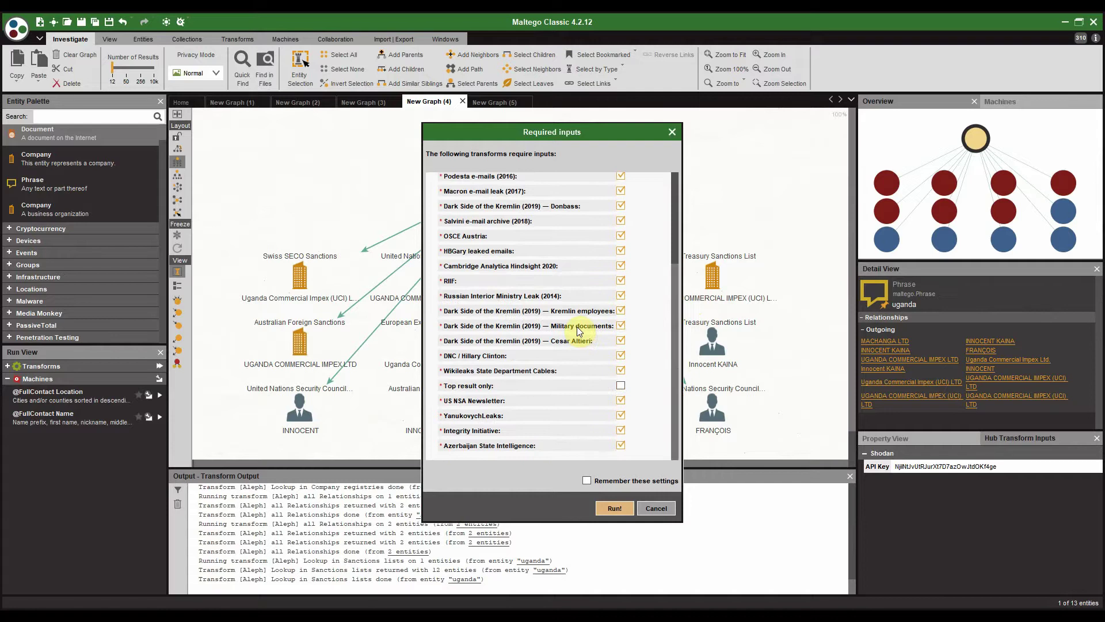
{"action": "left_click", "coordinate": [623, 506]}
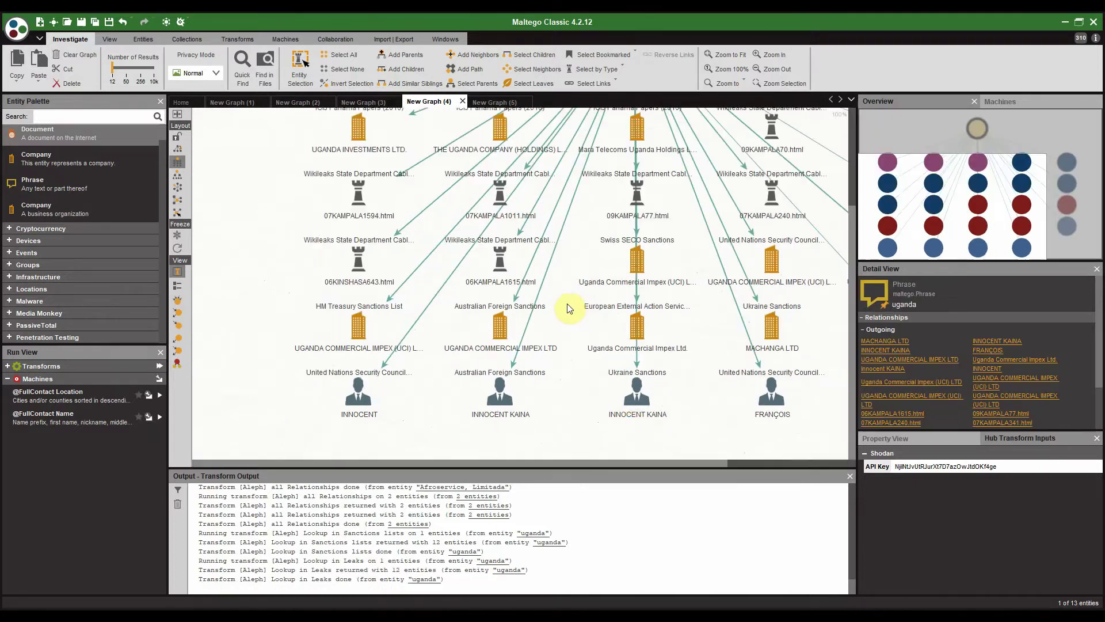
Step: Check the Wikileaks State Department cable entities from Kampala and open 07KAMPALA341.html in Aleph
{"action": "left_click", "coordinate": [354, 195]}
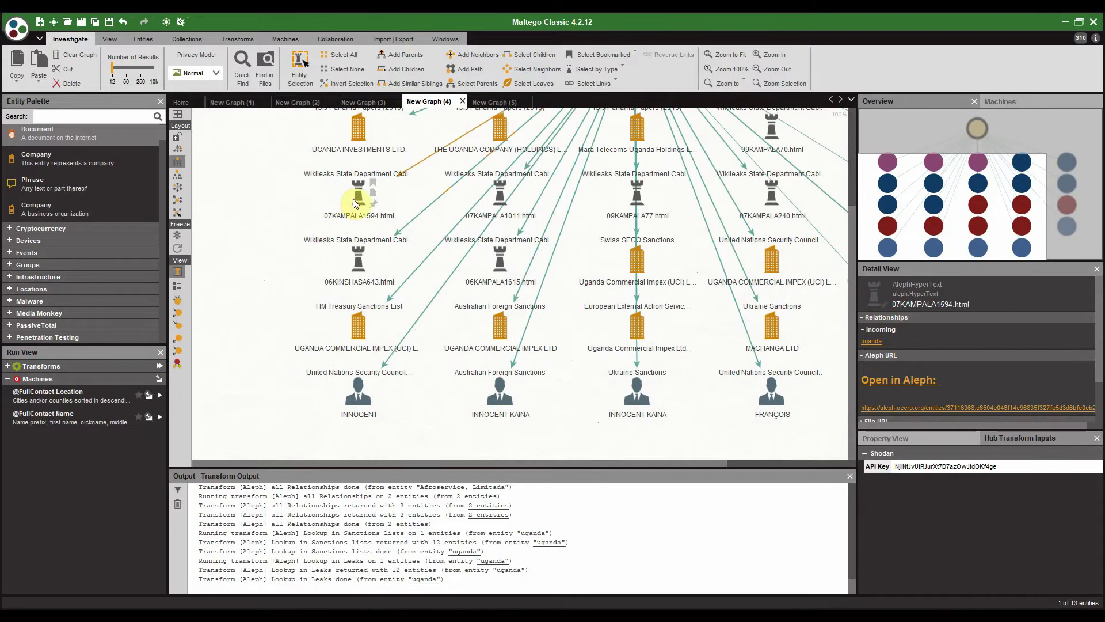
{"action": "left_click", "coordinate": [500, 195]}
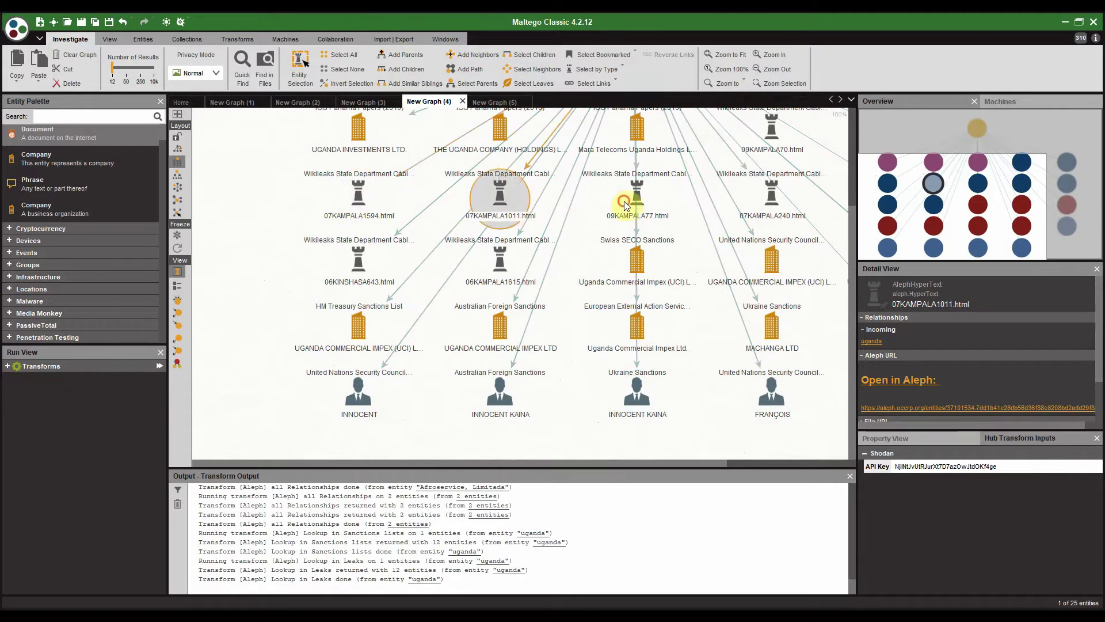
{"action": "left_click", "coordinate": [636, 196]}
{"action": "left_click_drag", "start_coordinate": [719, 305], "coordinate": [474, 291]}
{"action": "left_click", "coordinate": [643, 223]}
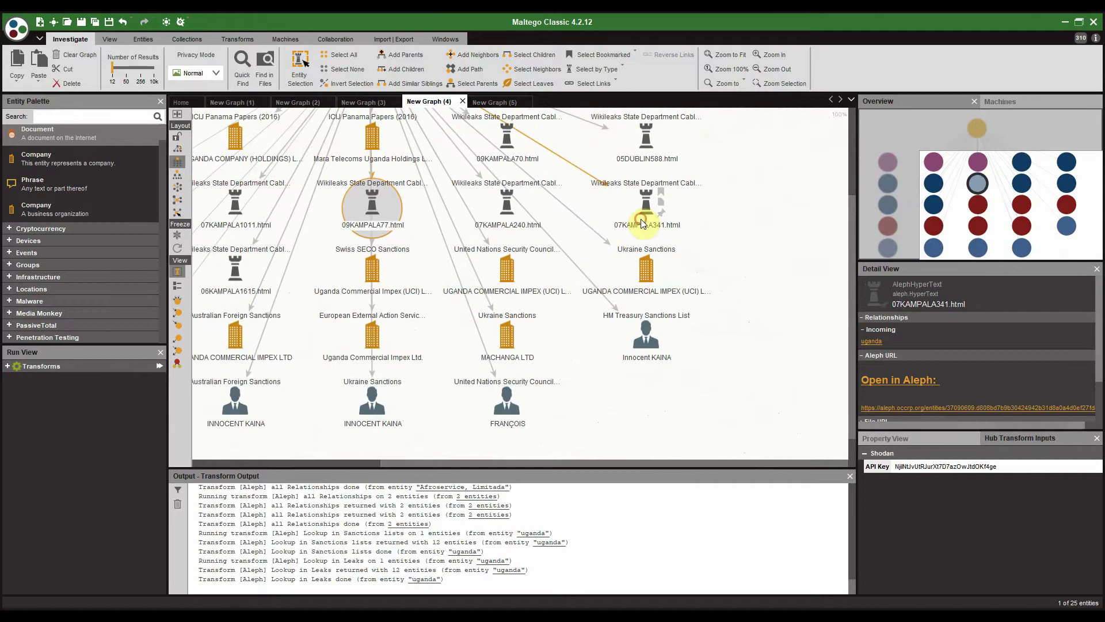
{"action": "left_click", "coordinate": [887, 382]}
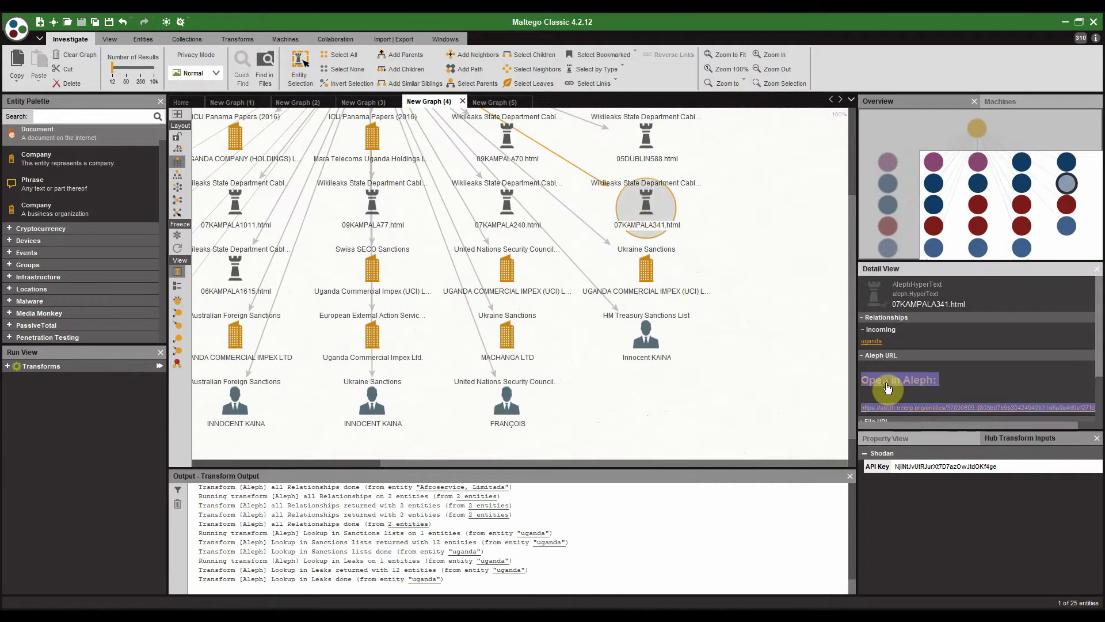
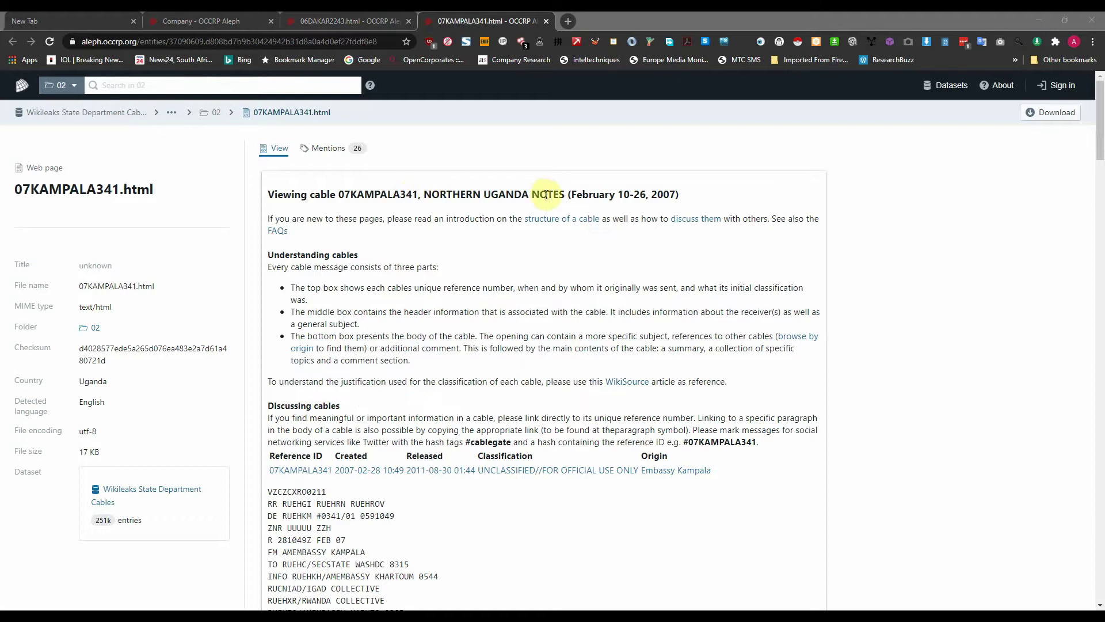
Step: Read through the text of the 07KAMPALA341 cable on northern Uganda in the browser and return to Maltego
{"action": "scroll", "coordinate": [574, 258], "scroll_direction": "down", "scroll_amount": 5}
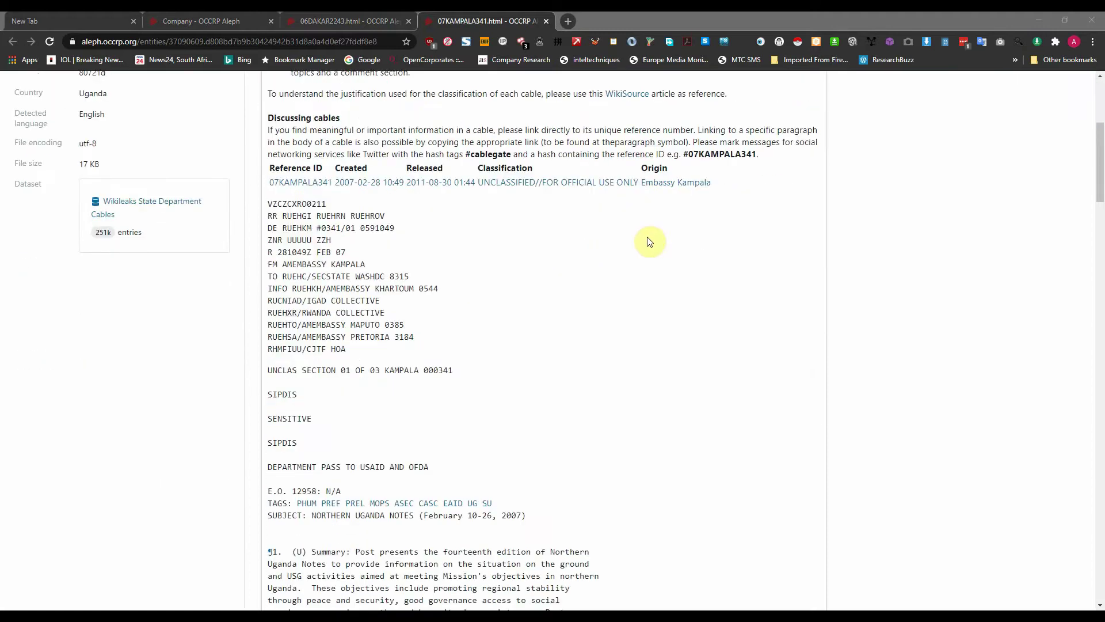
{"action": "scroll", "coordinate": [649, 241], "scroll_direction": "down", "scroll_amount": 5}
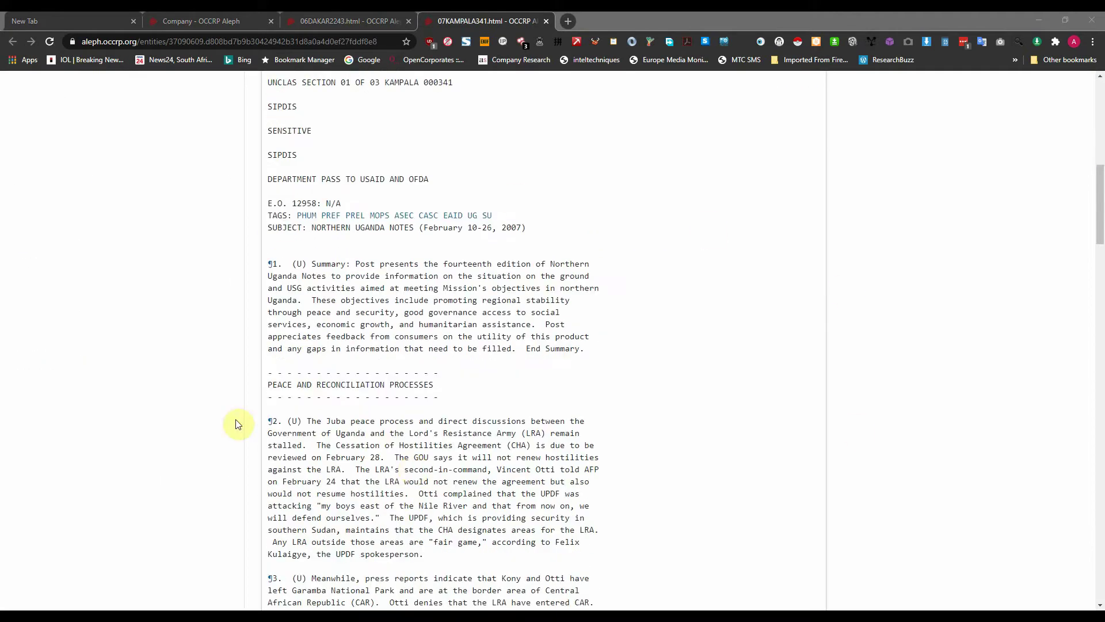
{"action": "scroll", "coordinate": [426, 486], "scroll_direction": "down", "scroll_amount": 8}
{"action": "scroll", "coordinate": [440, 455], "scroll_direction": "up", "scroll_amount": 13}
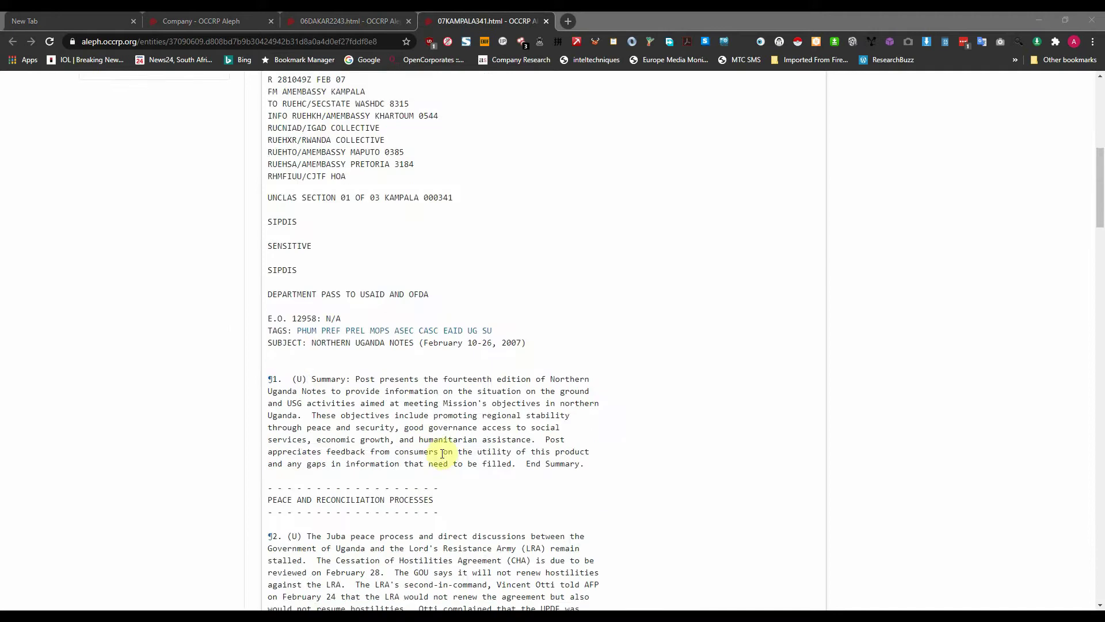
{"action": "key", "text": "alt+Tab"}
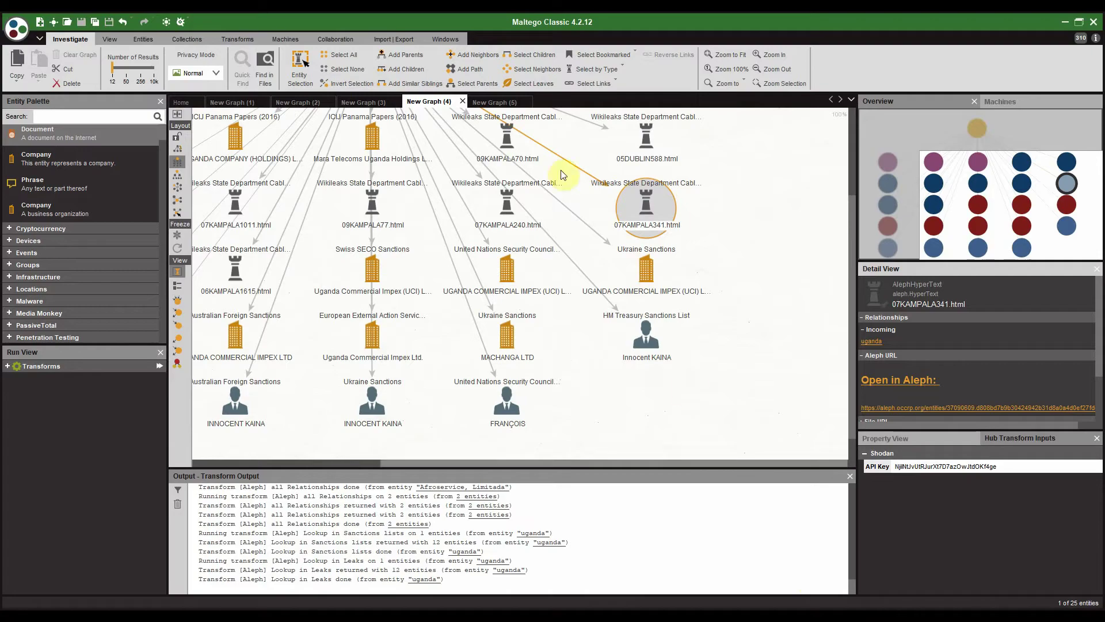
Step: Open New Graph (5) and run [Aleph] Lookup in Customs declarations on the Rheinmetall Phrase with top result only left off
{"action": "left_click", "coordinate": [489, 102]}
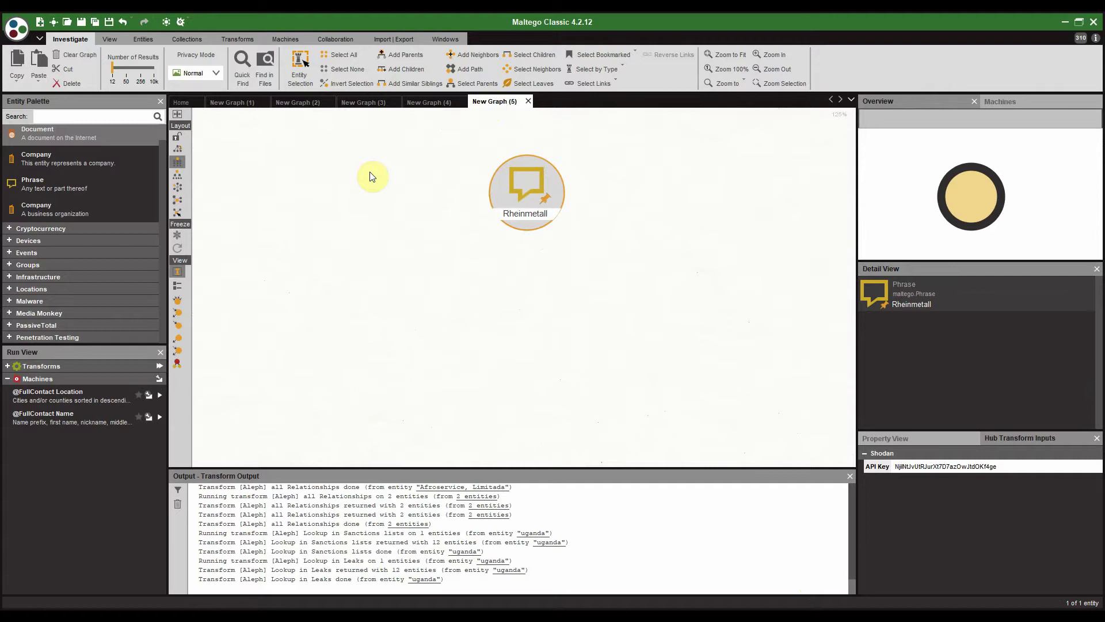
{"action": "left_click_drag", "start_coordinate": [612, 178], "coordinate": [599, 218]}
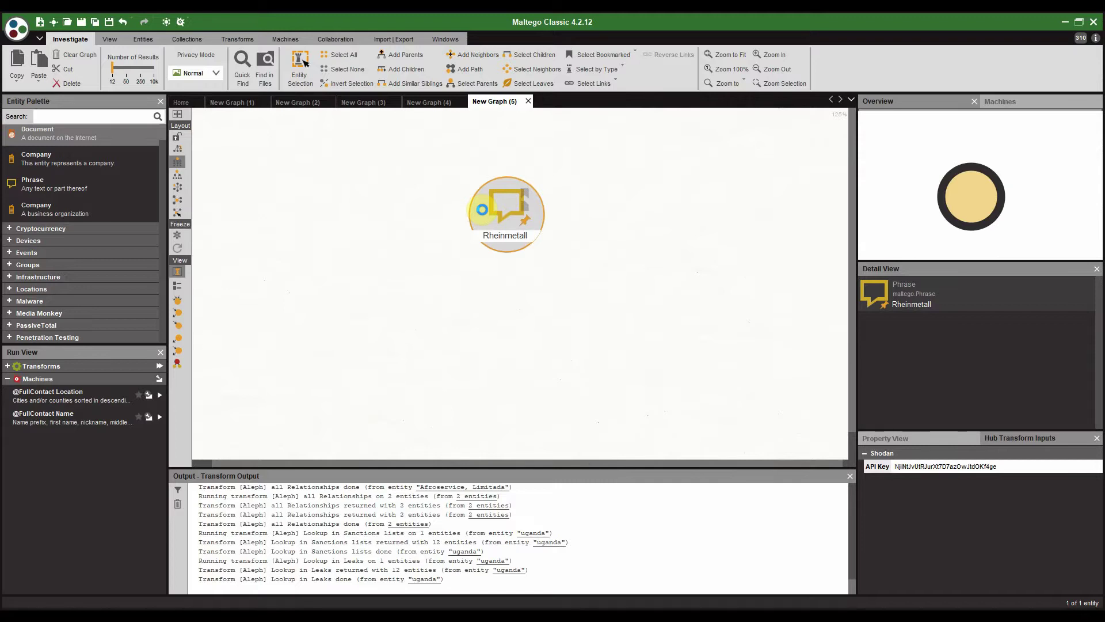
{"action": "right_click", "coordinate": [482, 210]}
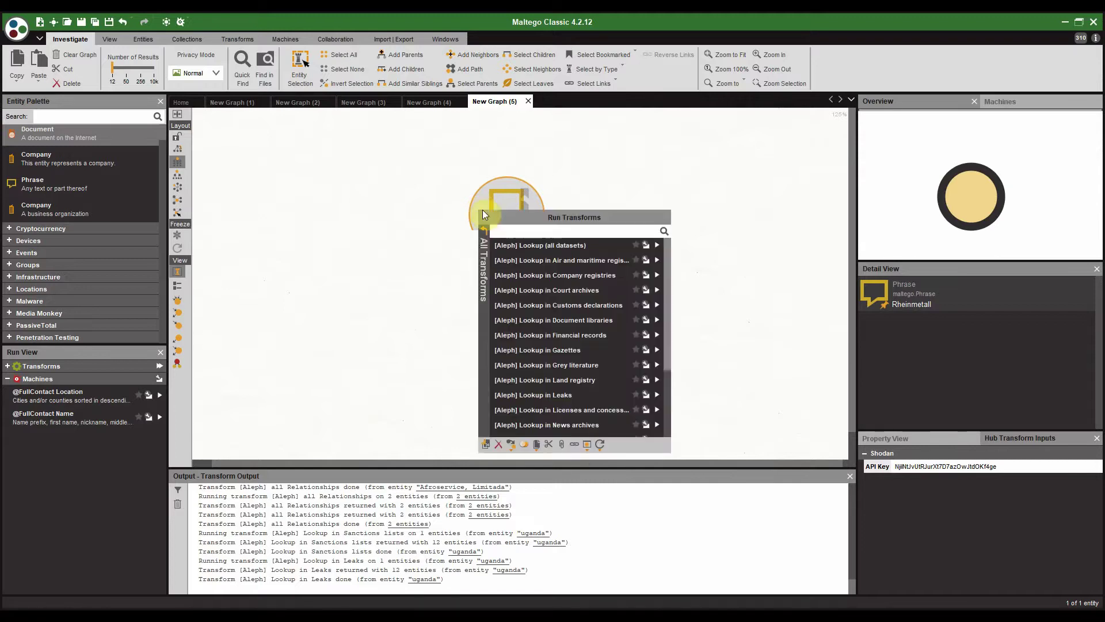
{"action": "left_click", "coordinate": [557, 306]}
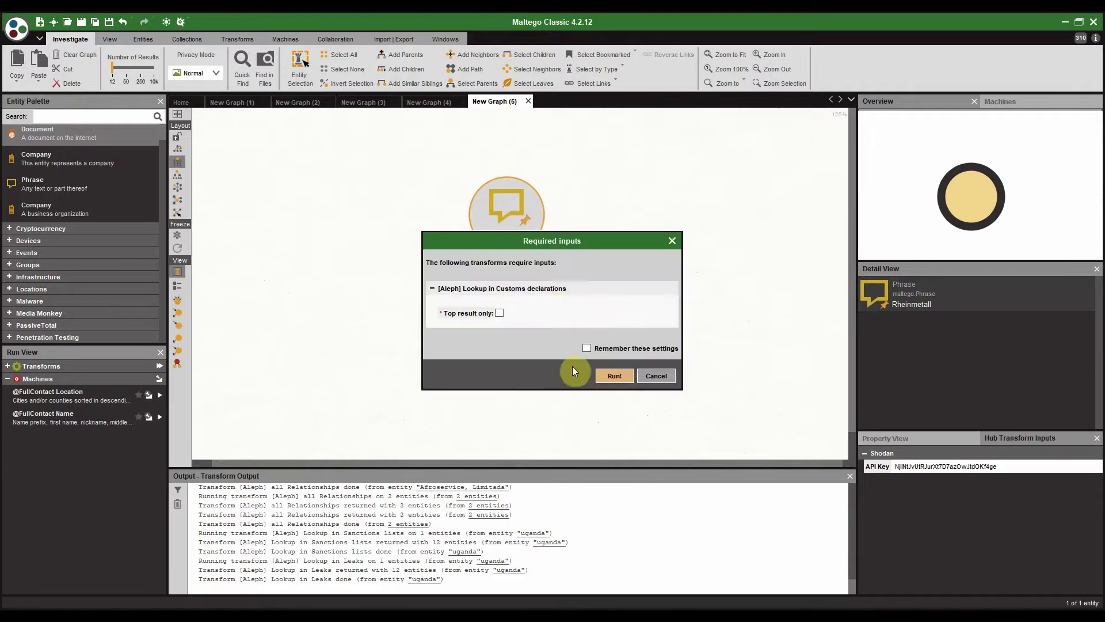
{"action": "left_click", "coordinate": [612, 376]}
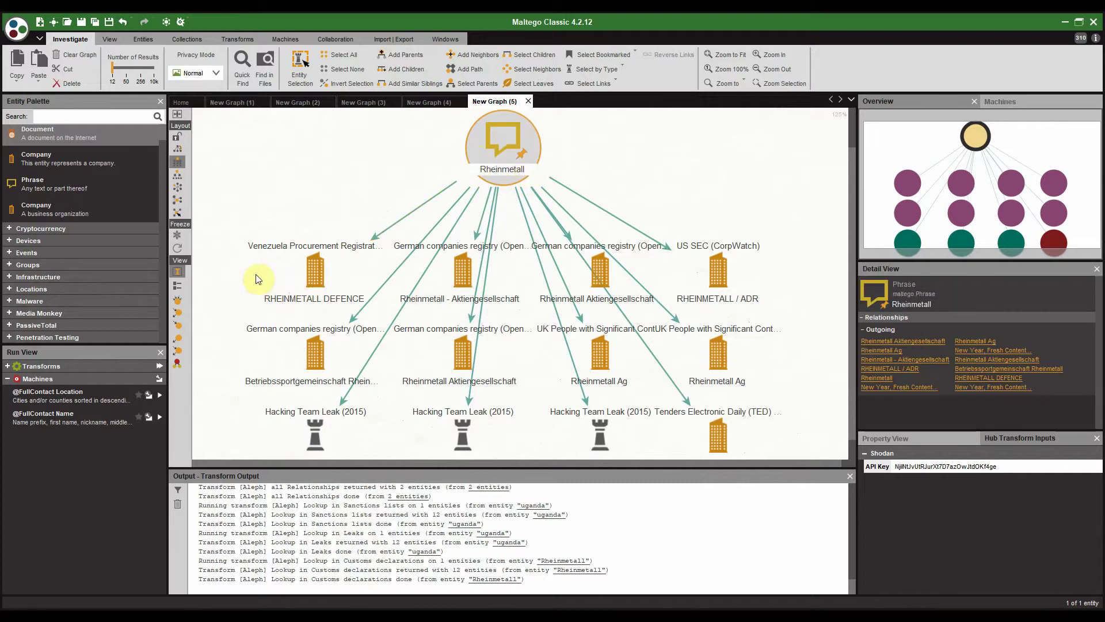
Step: Run [Aleph] Lookup in Procurement on the Rheinmetall Phrase, keeping the default procurement dataset selection
{"action": "scroll", "coordinate": [288, 181], "scroll_direction": "down", "scroll_amount": 3}
{"action": "scroll", "coordinate": [299, 188], "scroll_direction": "down", "scroll_amount": 1}
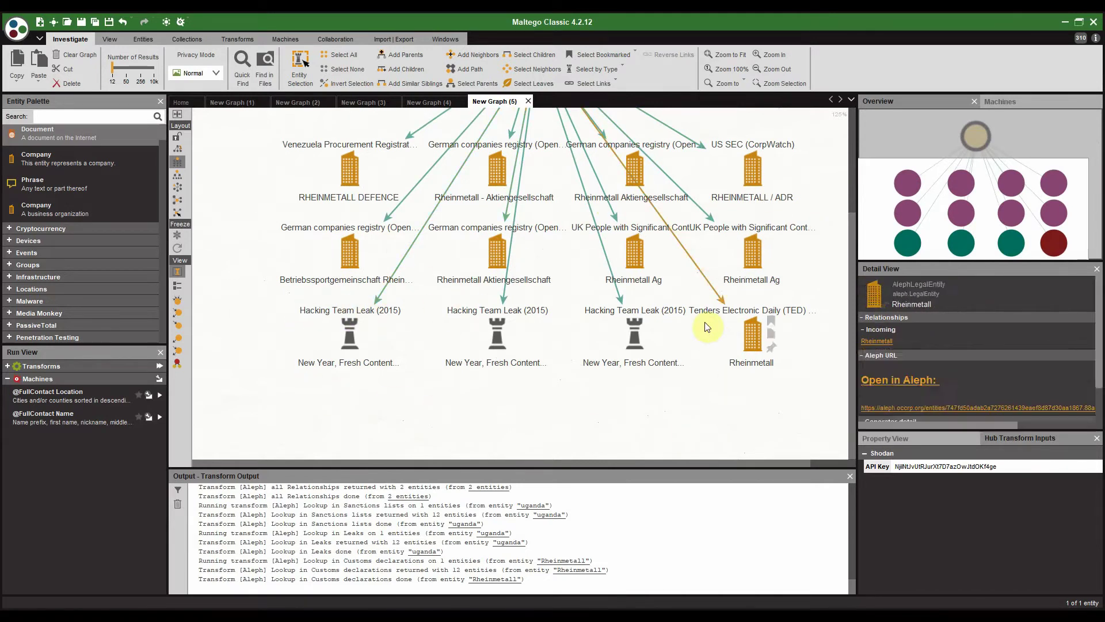
{"action": "left_click_drag", "start_coordinate": [702, 265], "coordinate": [700, 336]}
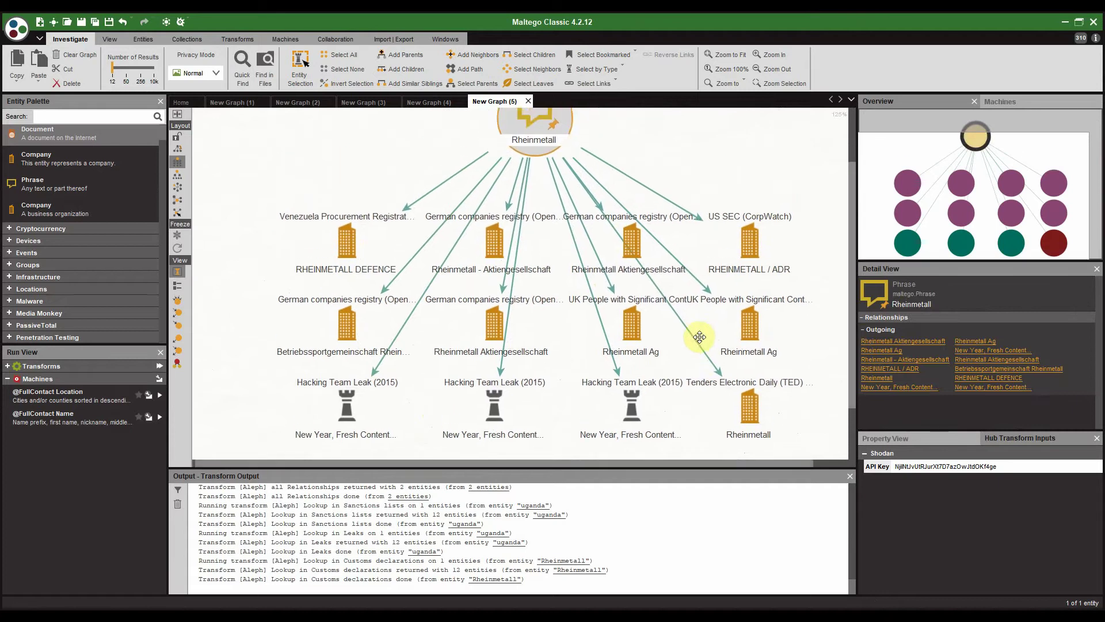
{"action": "right_click", "coordinate": [647, 375]}
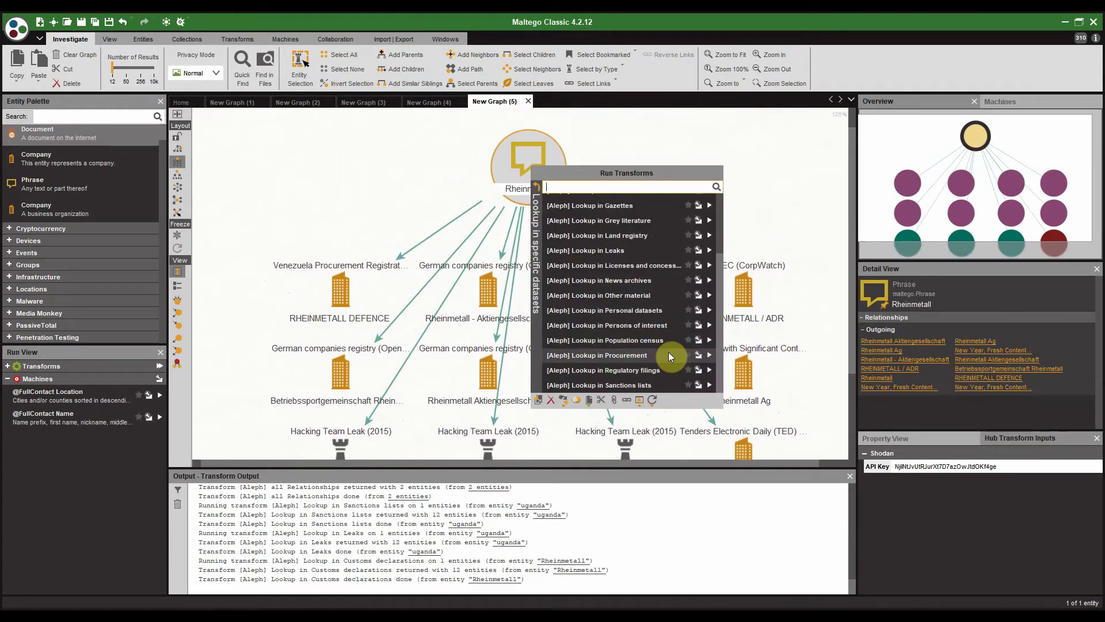
{"action": "scroll", "coordinate": [649, 218], "scroll_direction": "up", "scroll_amount": 3}
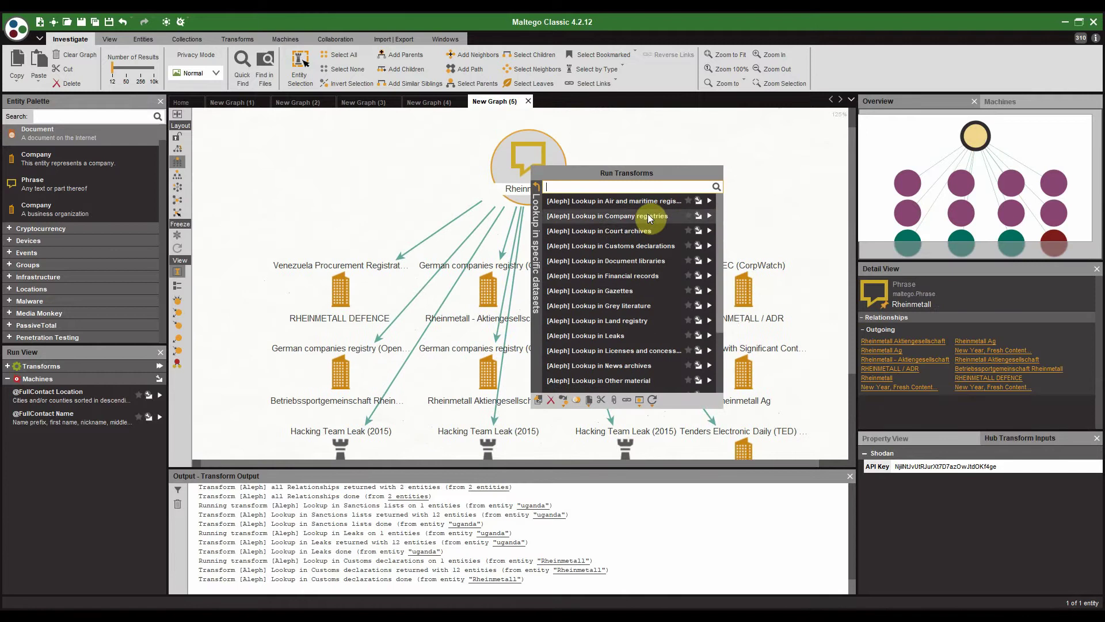
{"action": "scroll", "coordinate": [651, 247], "scroll_direction": "down", "scroll_amount": 3}
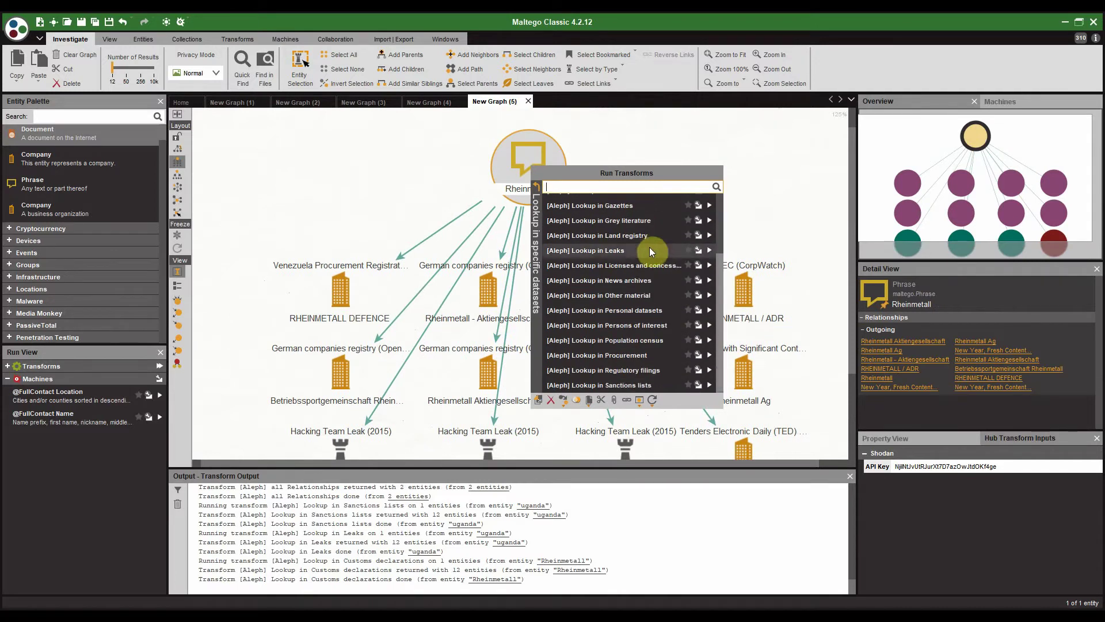
{"action": "left_click", "coordinate": [620, 356]}
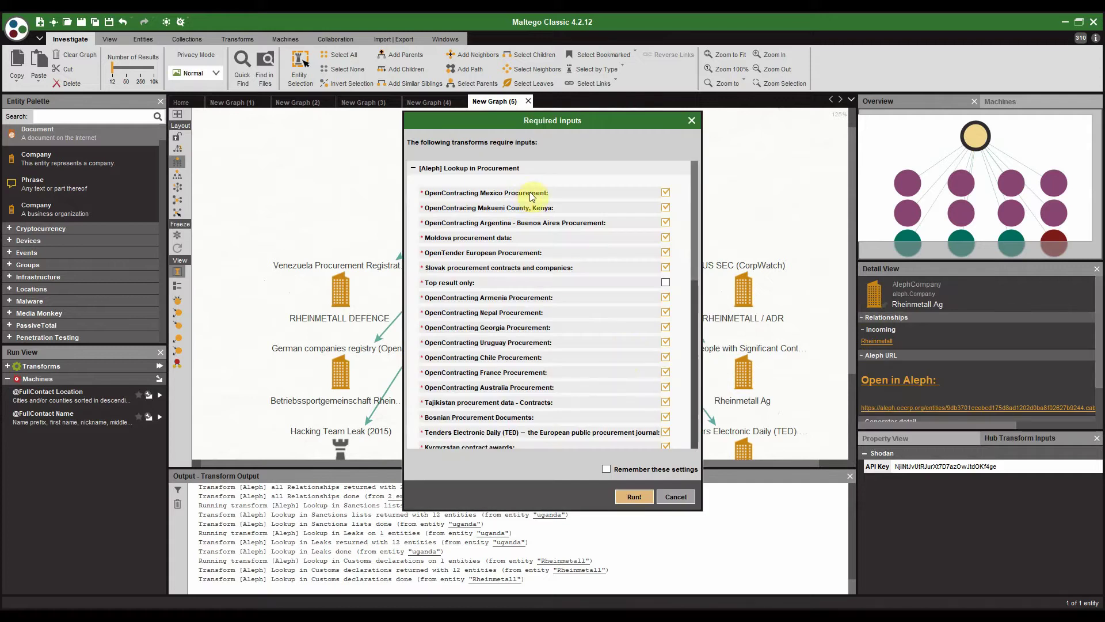
{"action": "scroll", "coordinate": [547, 326], "scroll_direction": "down", "scroll_amount": 3}
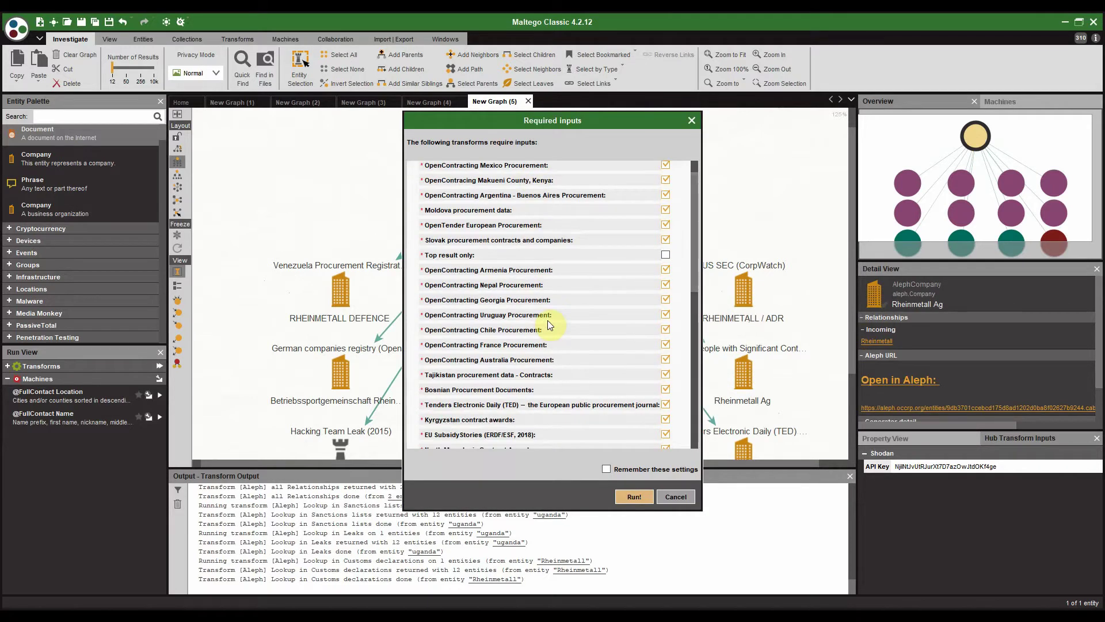
{"action": "scroll", "coordinate": [543, 277], "scroll_direction": "down", "scroll_amount": 9}
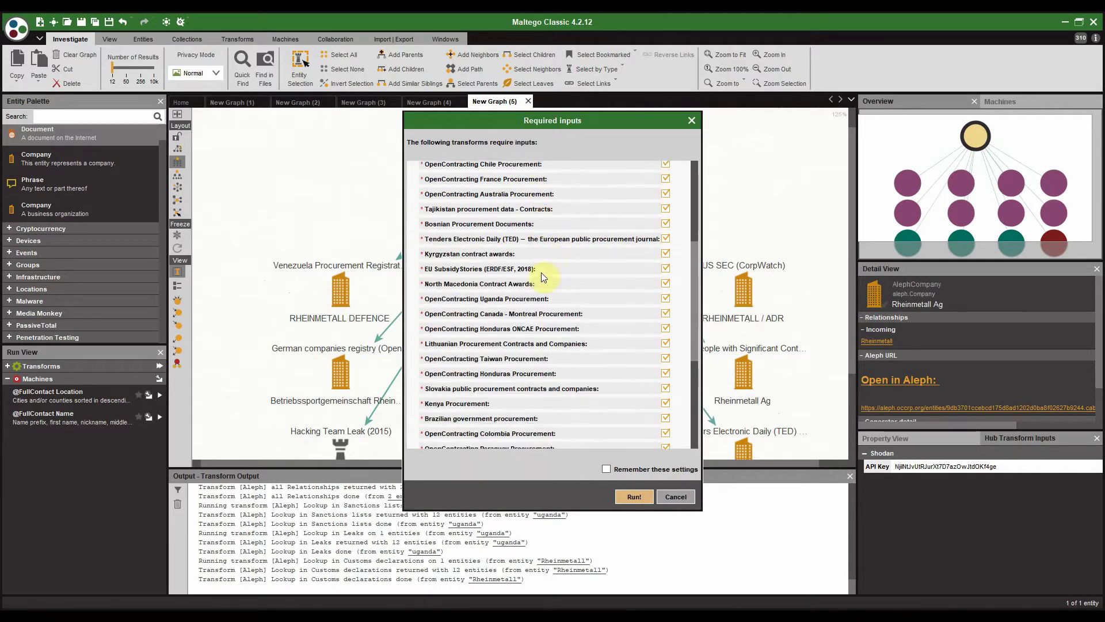
{"action": "scroll", "coordinate": [541, 276], "scroll_direction": "down", "scroll_amount": 1}
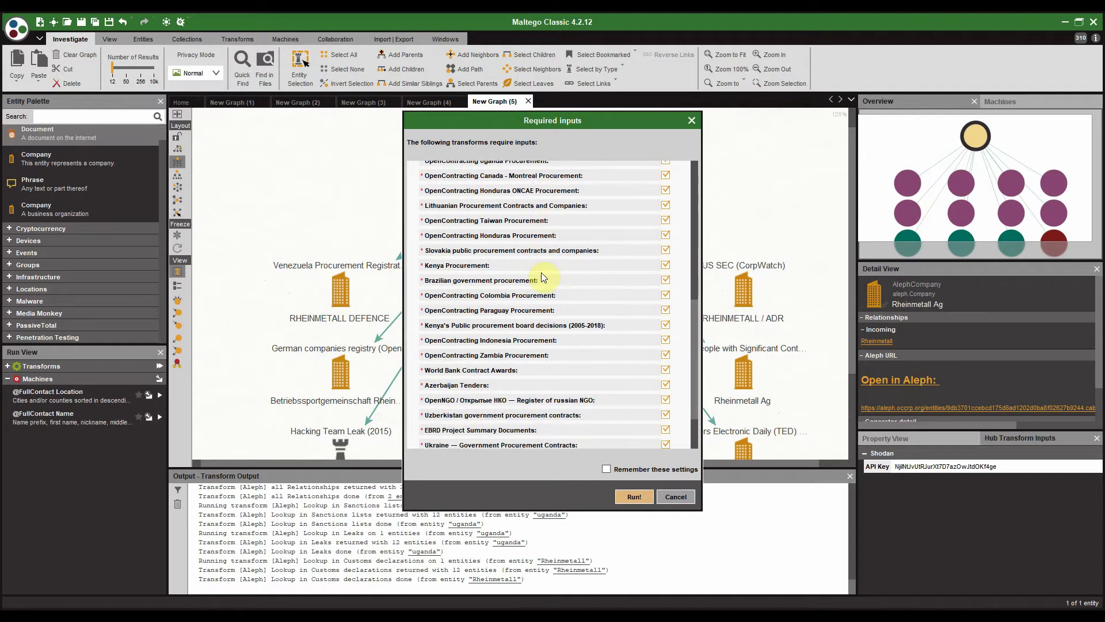
{"action": "left_click", "coordinate": [632, 496]}
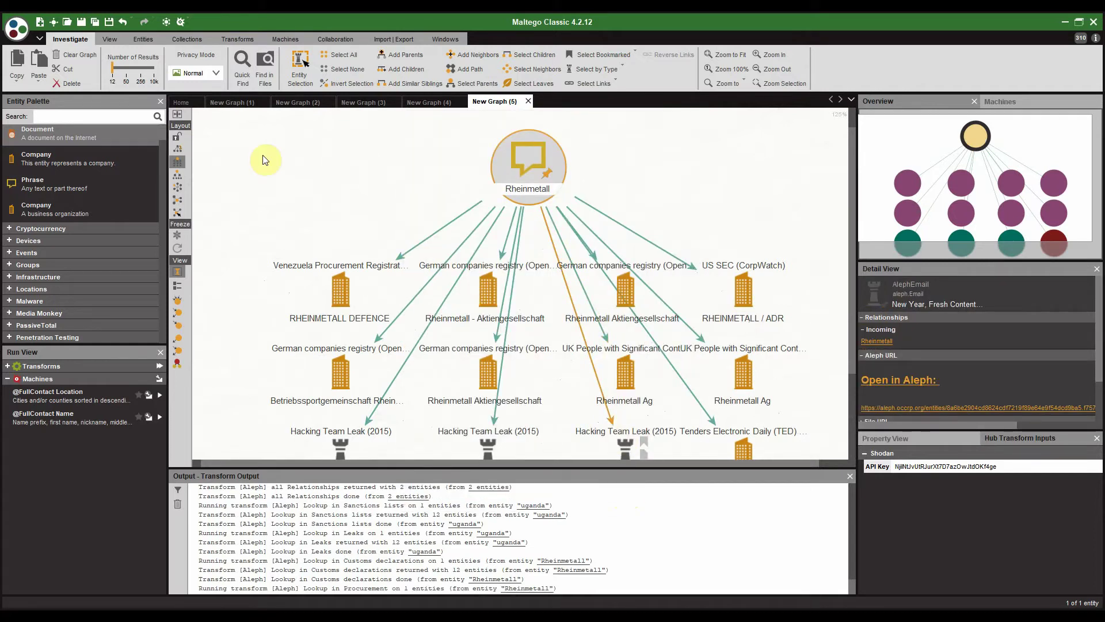
Step: Run [Aleph] Lookup in Procurement on the Rheinmetall legal entity from Tenders Electronic Daily, keeping the default dataset selection
{"action": "scroll", "coordinate": [337, 199], "scroll_direction": "down", "scroll_amount": 4}
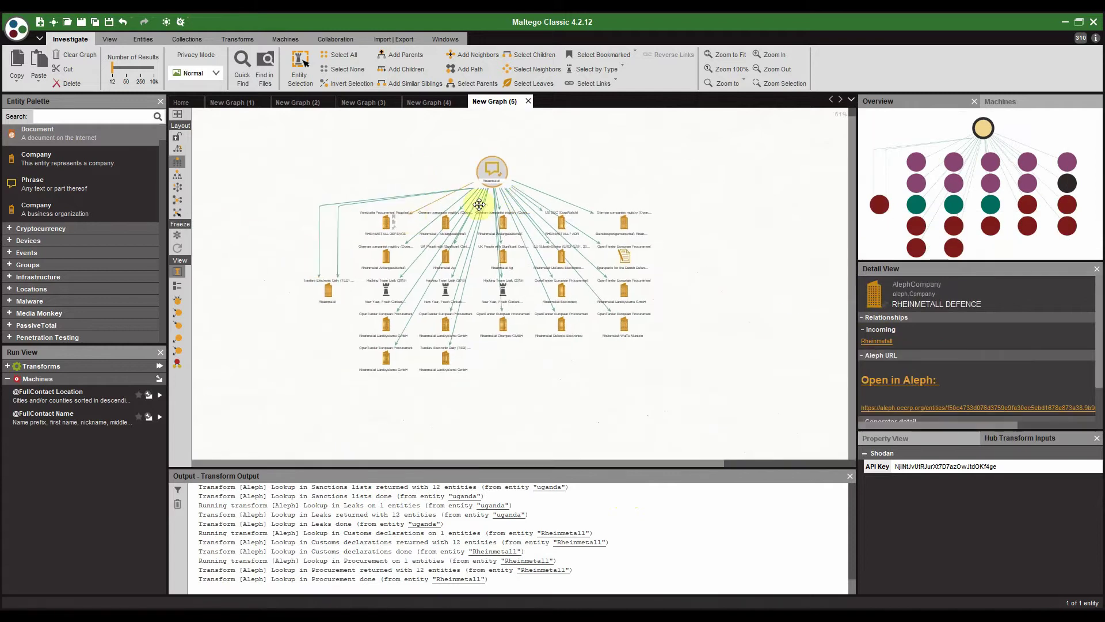
{"action": "scroll", "coordinate": [426, 259], "scroll_direction": "up", "scroll_amount": 4}
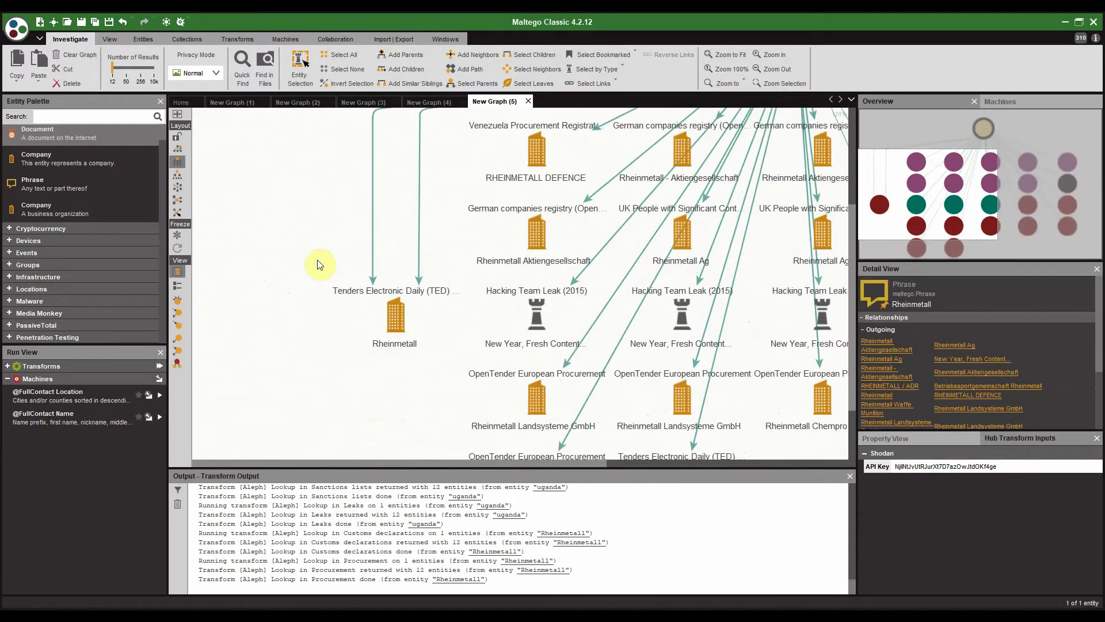
{"action": "left_click", "coordinate": [395, 313]}
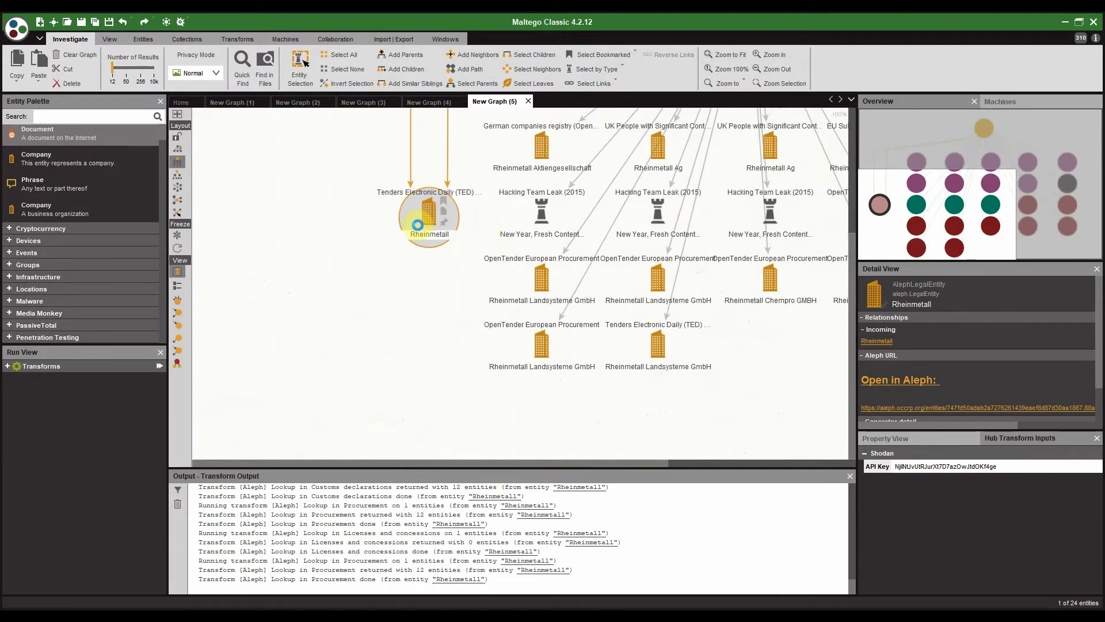
{"action": "right_click", "coordinate": [418, 225]}
{"action": "scroll", "coordinate": [517, 307], "scroll_direction": "down", "scroll_amount": 5}
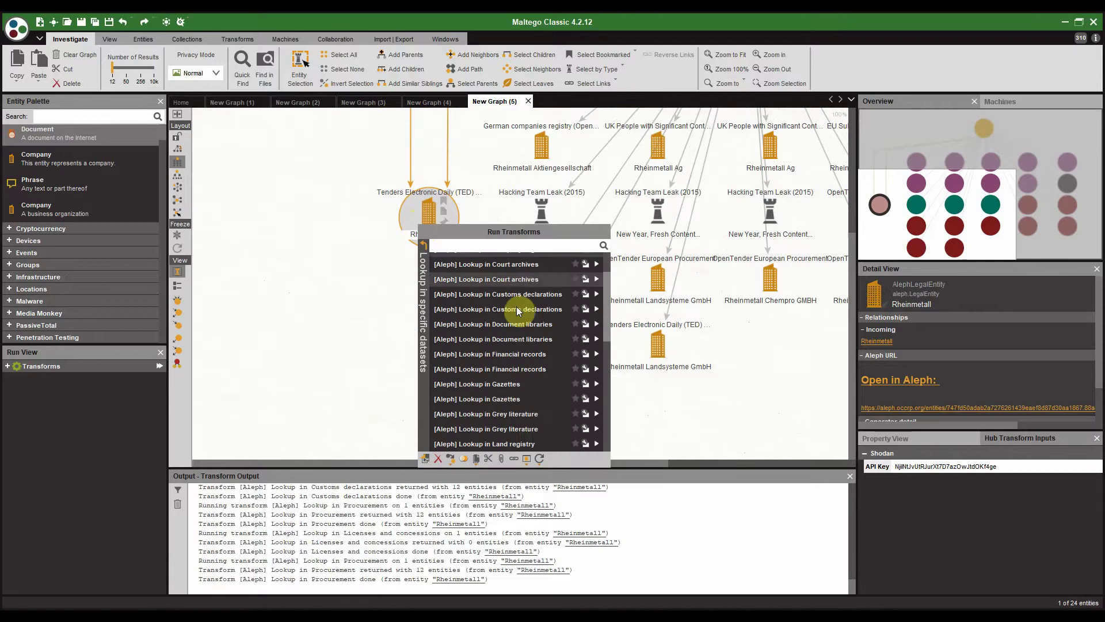
{"action": "scroll", "coordinate": [553, 383], "scroll_direction": "down", "scroll_amount": 4}
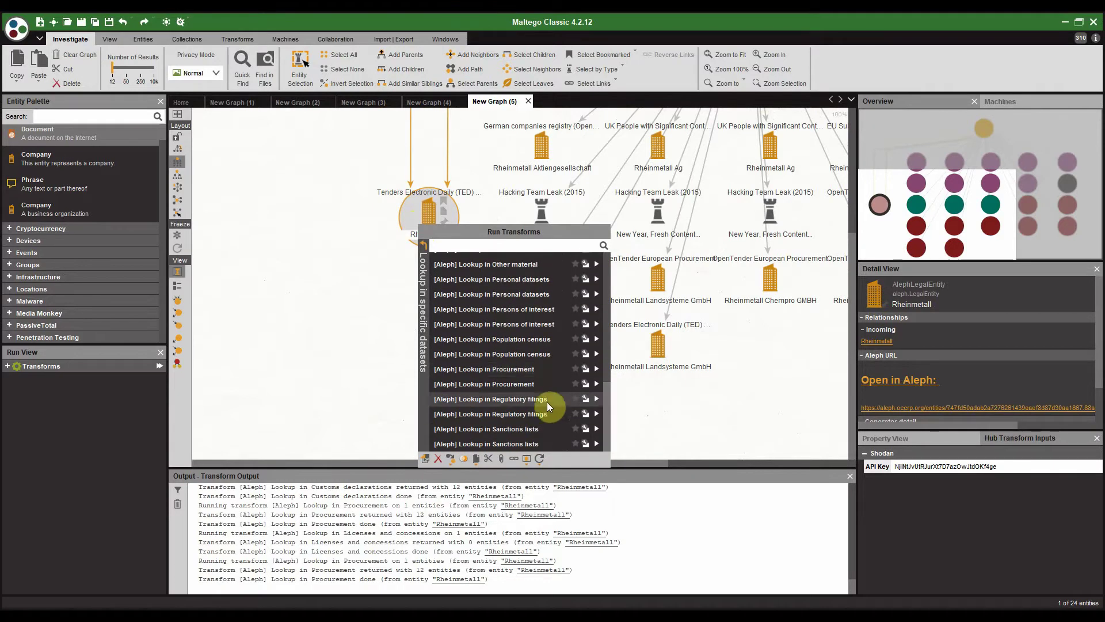
{"action": "left_click", "coordinate": [544, 368]}
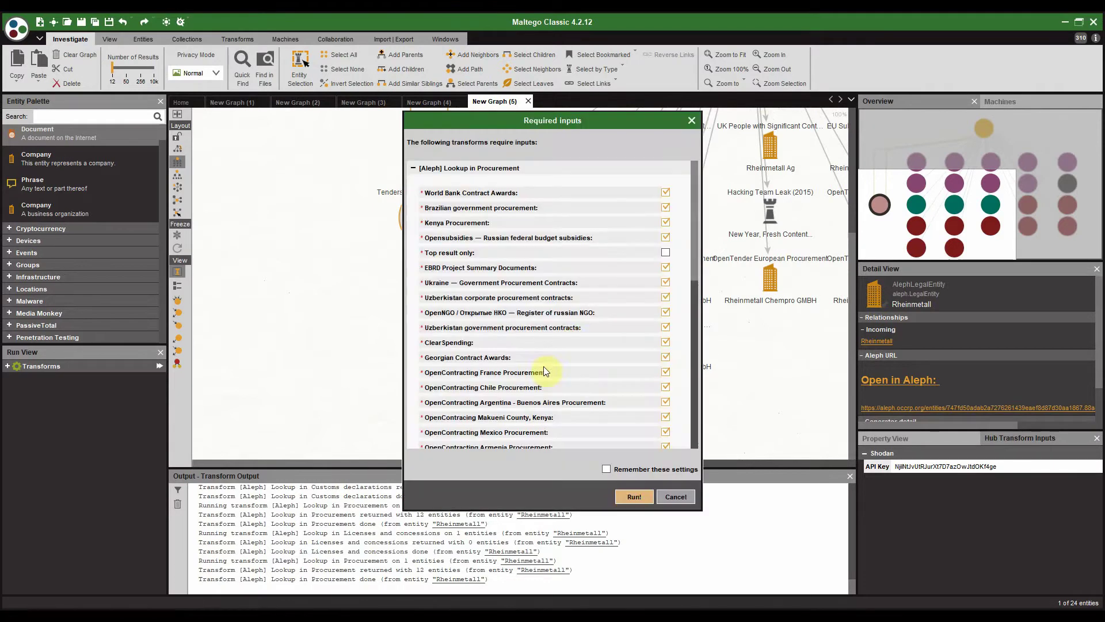
{"action": "left_click", "coordinate": [634, 496]}
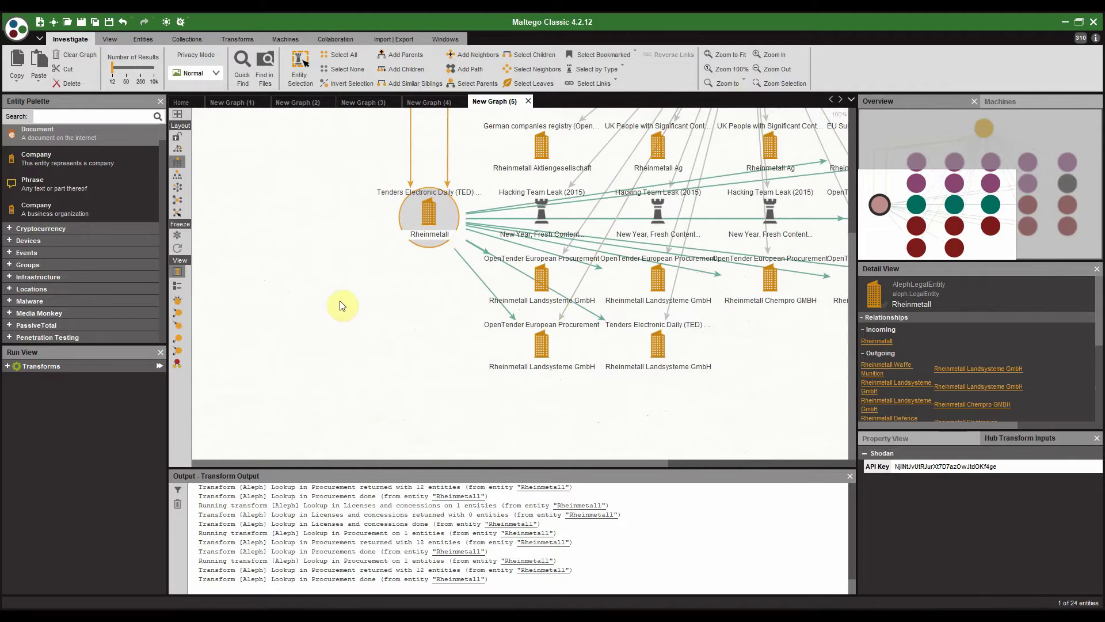
Step: Rearrange the whole Rheinmetall graph into a hierarchical tree layout
{"action": "left_click_drag", "start_coordinate": [789, 386], "coordinate": [630, 378]}
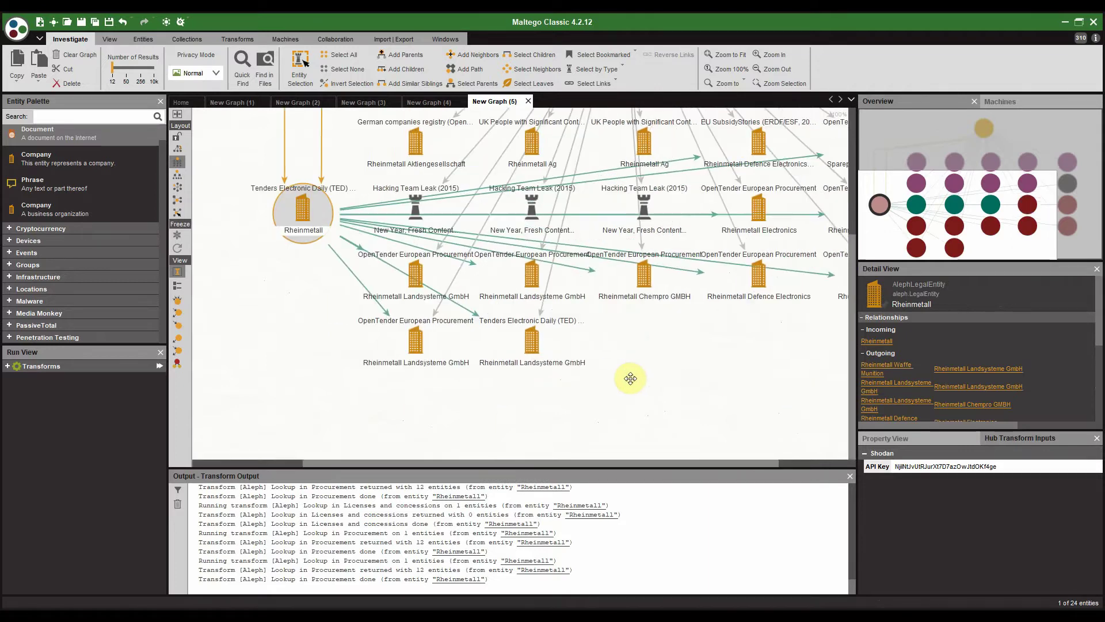
{"action": "scroll", "coordinate": [631, 381], "scroll_direction": "down", "scroll_amount": 5}
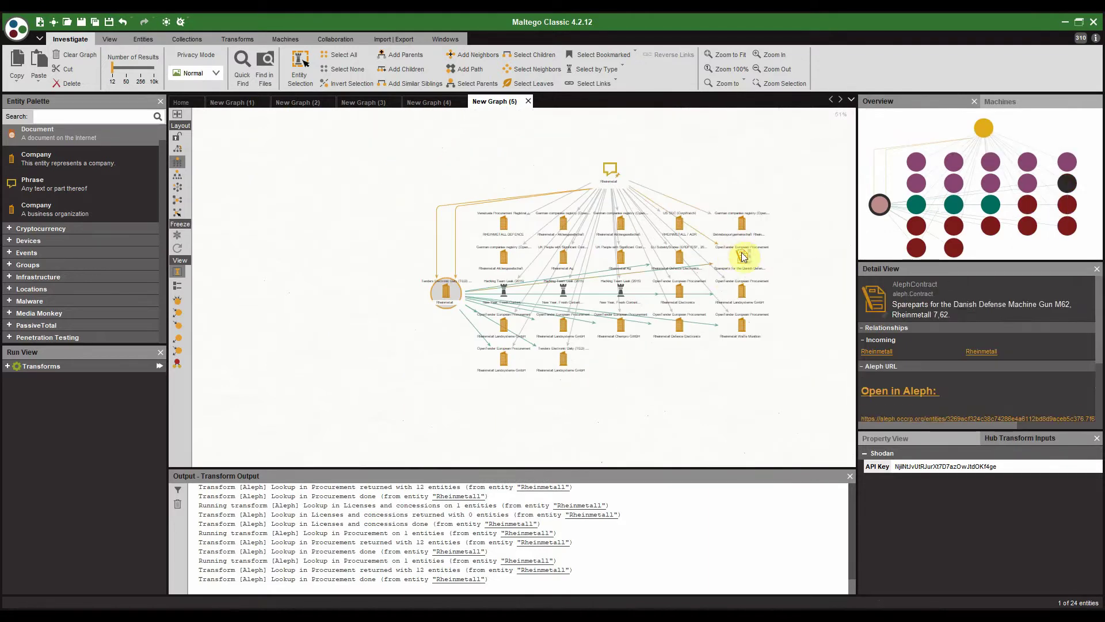
{"action": "left_click", "coordinate": [178, 160]}
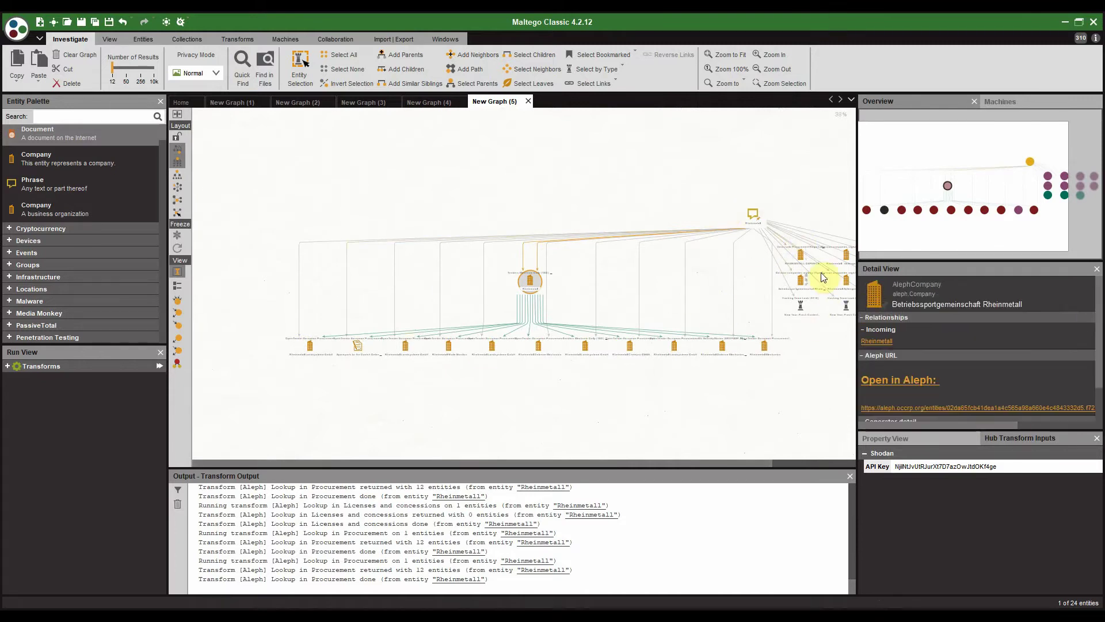
Step: Select the contract entity for Danish Defense Machine Gun M62 spare parts and open it in Aleph
{"action": "scroll", "coordinate": [427, 360], "scroll_direction": "up", "scroll_amount": 3}
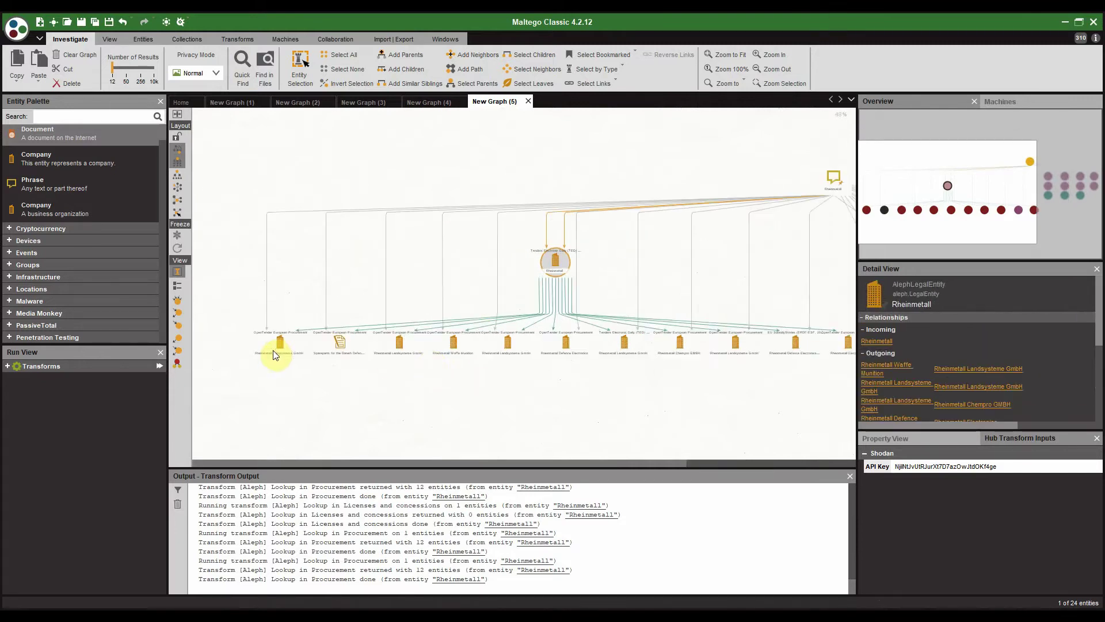
{"action": "scroll", "coordinate": [485, 374], "scroll_direction": "up", "scroll_amount": 5}
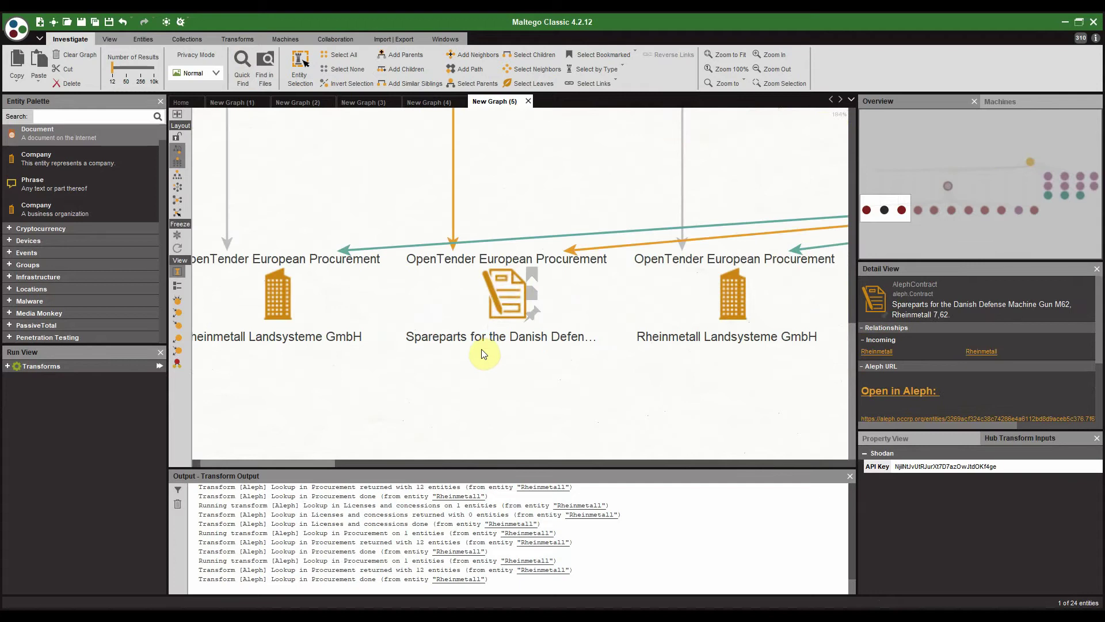
{"action": "left_click", "coordinate": [501, 287]}
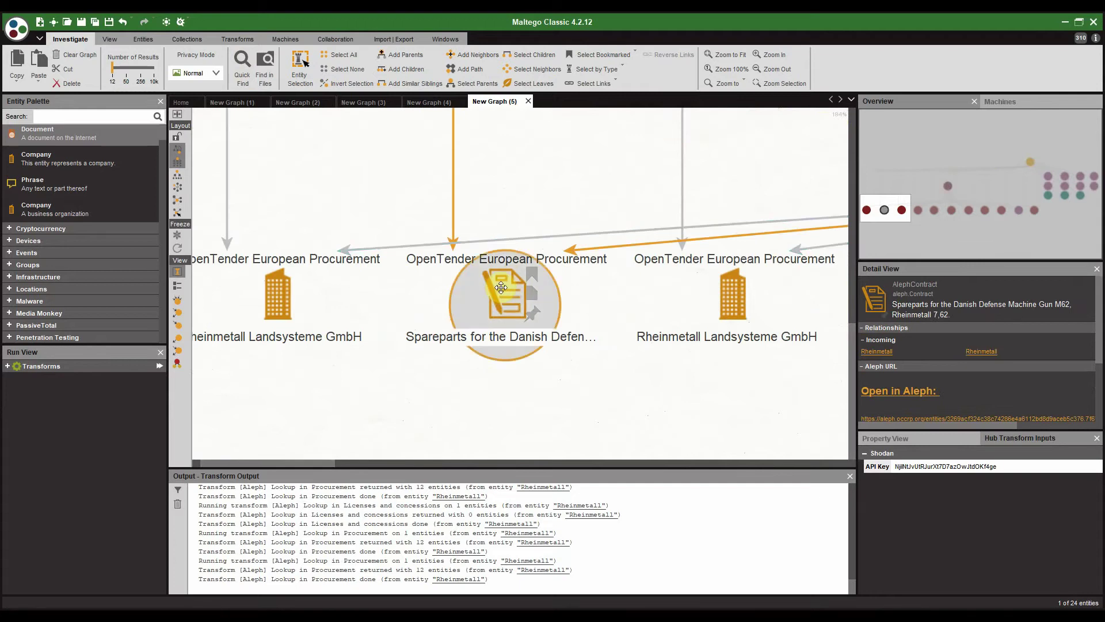
{"action": "left_click", "coordinate": [899, 392]}
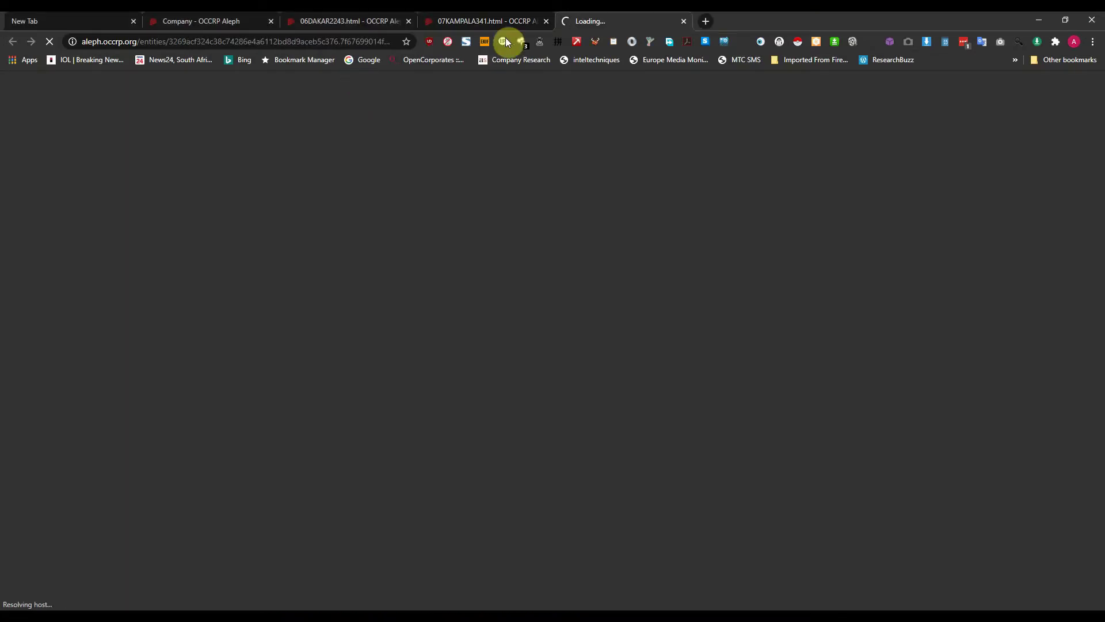
Step: Close the 07KAMPALA341.html page, read the Danish spare parts contract's details in the browser, and return to Maltego
{"action": "left_click", "coordinate": [546, 21]}
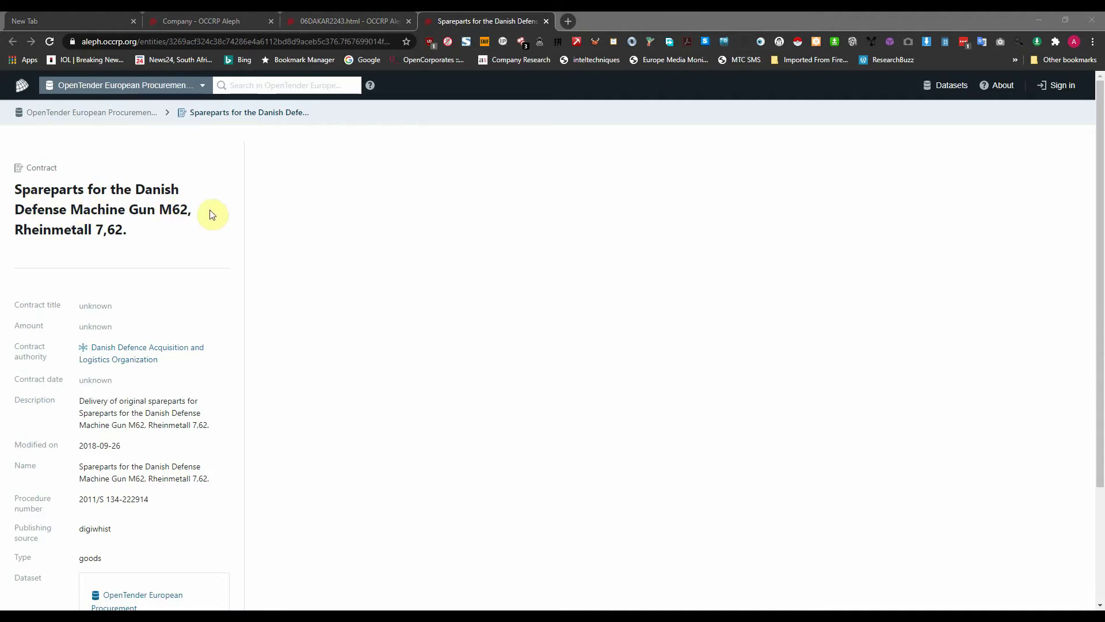
{"action": "scroll", "coordinate": [213, 328], "scroll_direction": "down", "scroll_amount": 3}
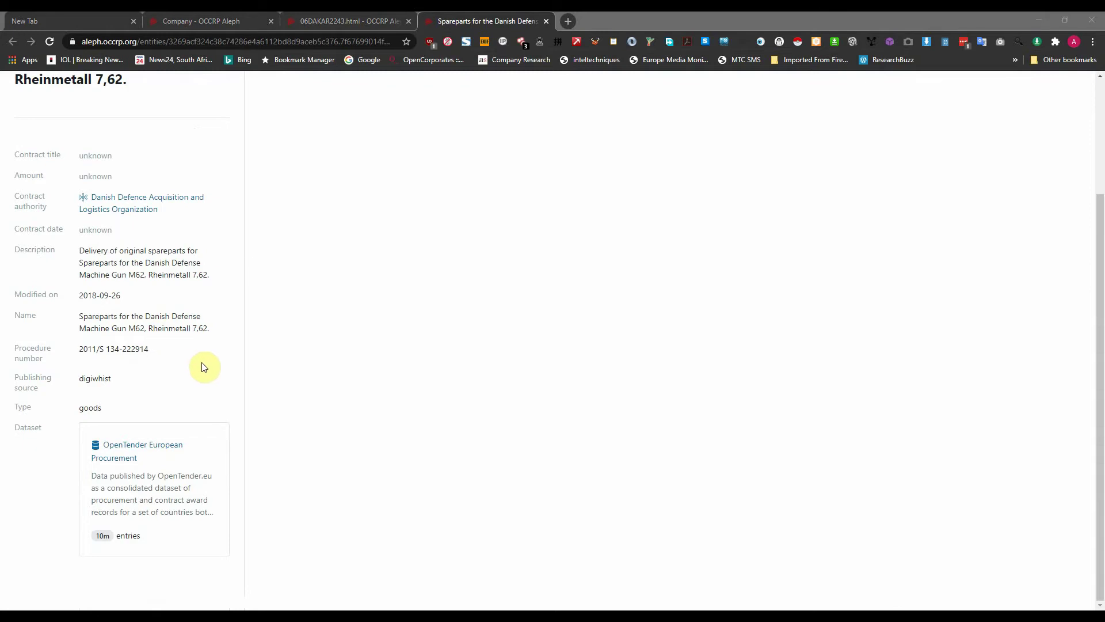
{"action": "left_click", "coordinate": [867, 612]}
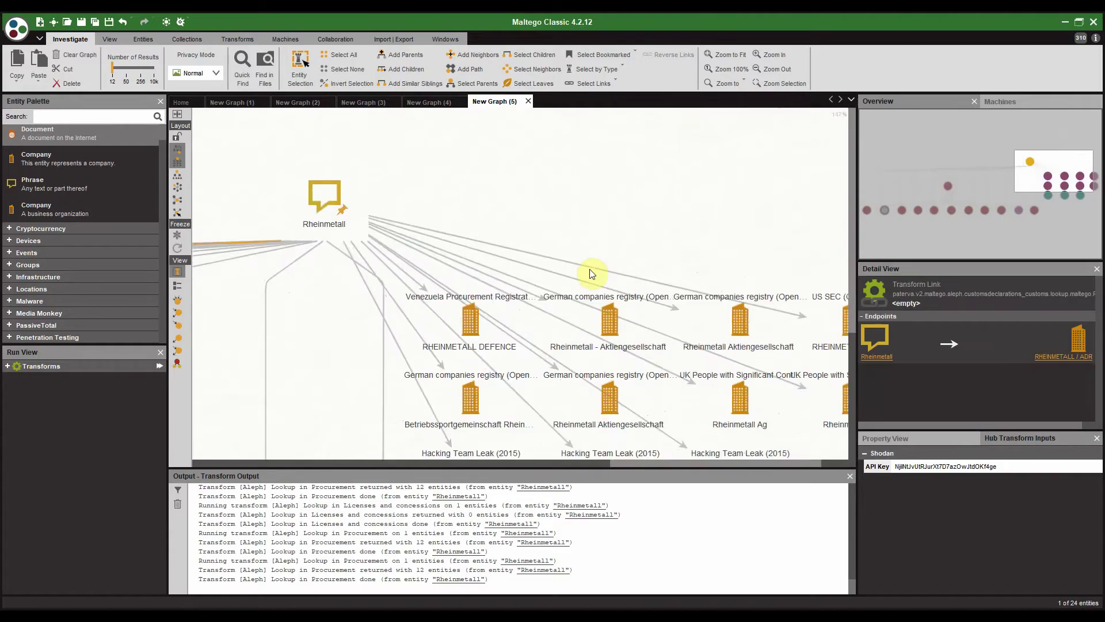
Step: Run [Aleph] Lookup in Customs declarations on RHEINMETALL DEFENCE, Rheinmetall - Aktiengesellschaft, Rheinmetall Aktiengesellschaft and the UK-registry Rheinmetall Ag, with Top result only off
{"action": "scroll", "coordinate": [591, 273], "scroll_direction": "down", "scroll_amount": 2}
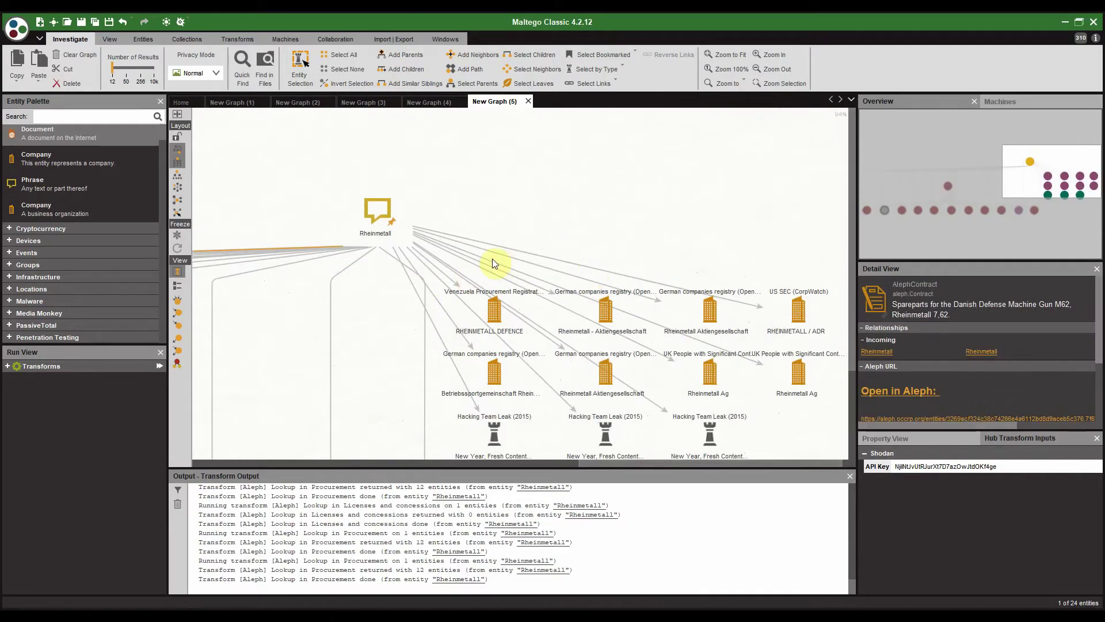
{"action": "left_click", "coordinate": [487, 308]}
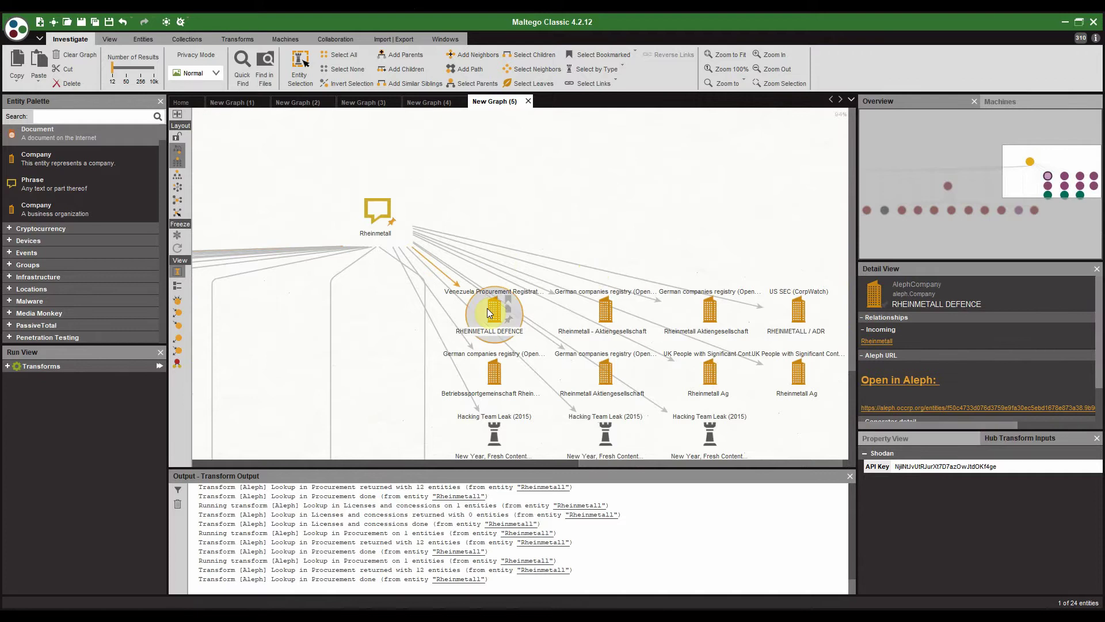
{"action": "left_click", "coordinate": [609, 322], "text": "ctrl"}
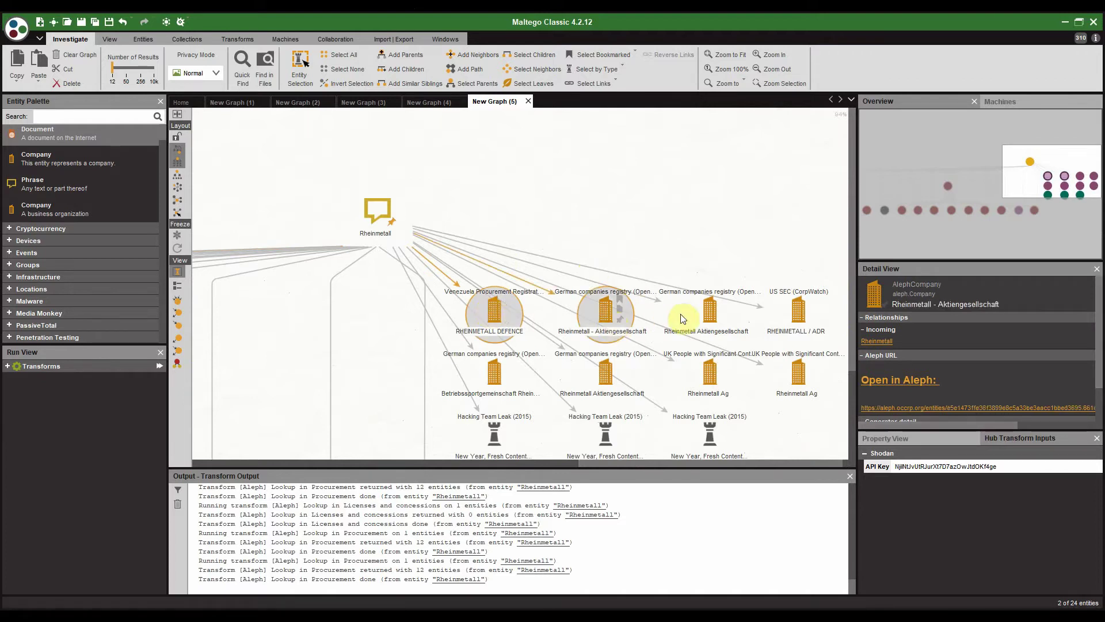
{"action": "left_click", "coordinate": [708, 316], "text": "ctrl"}
{"action": "left_click", "coordinate": [809, 321], "text": "ctrl"}
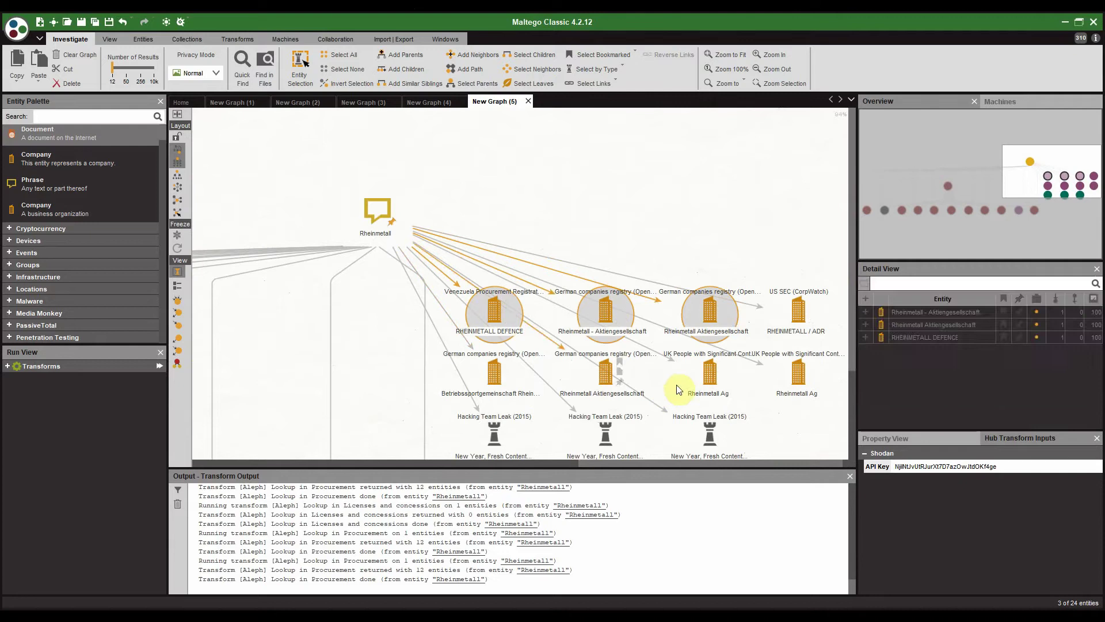
{"action": "left_click", "coordinate": [710, 385], "text": "ctrl"}
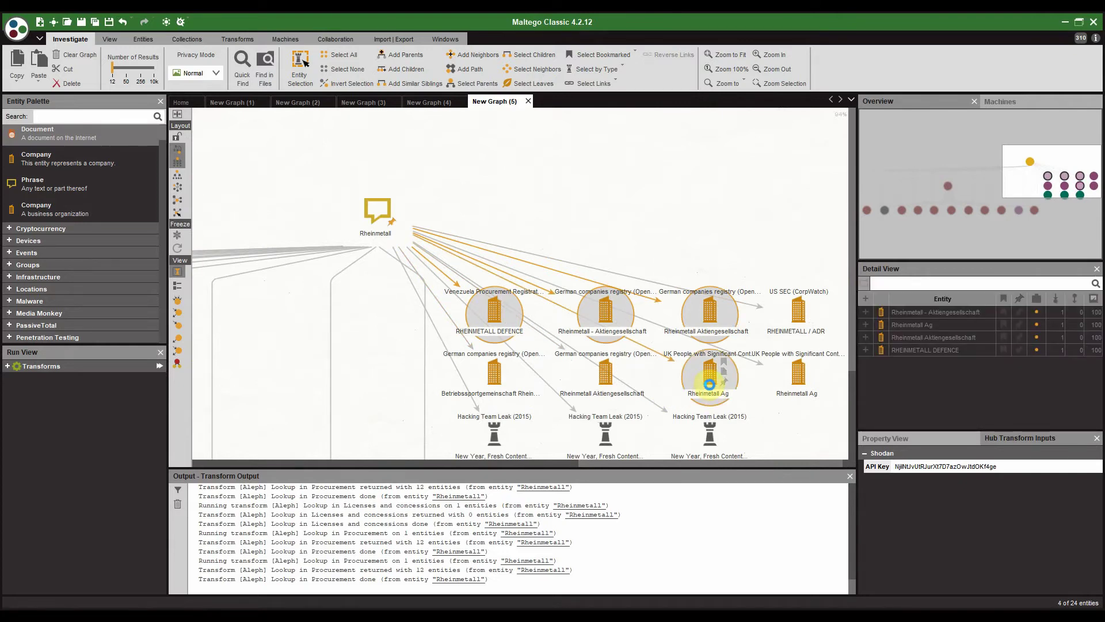
{"action": "right_click", "coordinate": [710, 384]}
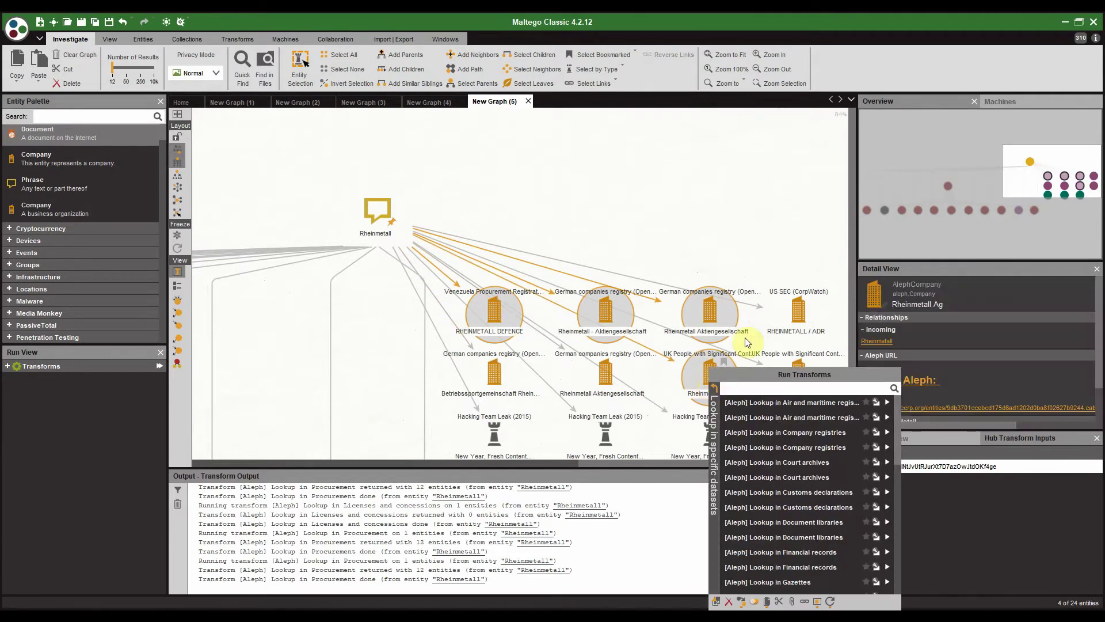
{"action": "left_click", "coordinate": [847, 490]}
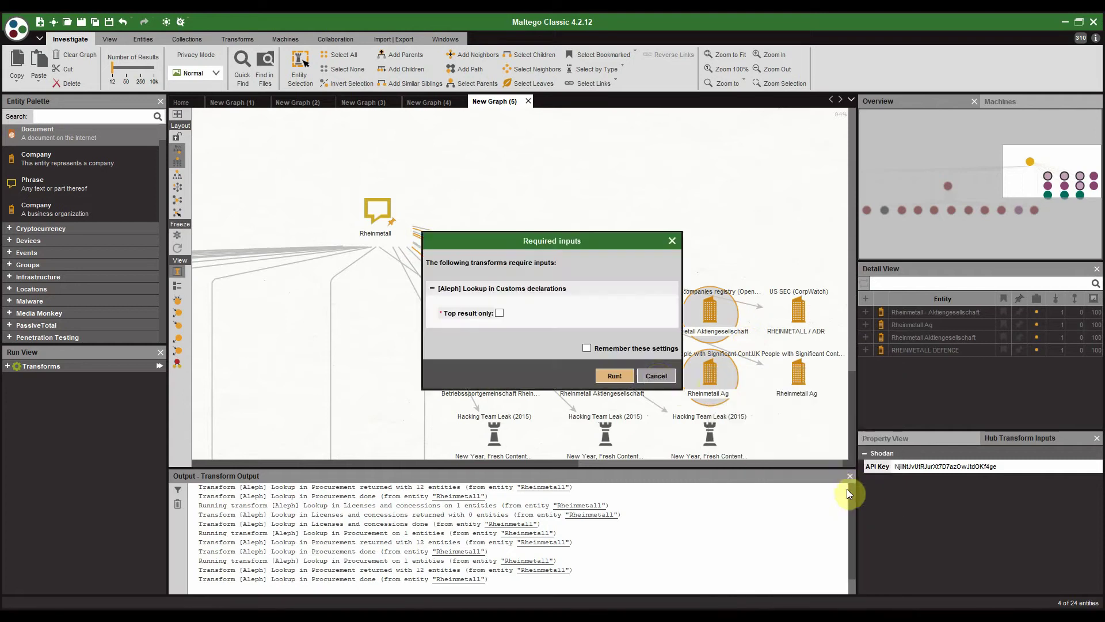
{"action": "left_click", "coordinate": [610, 377]}
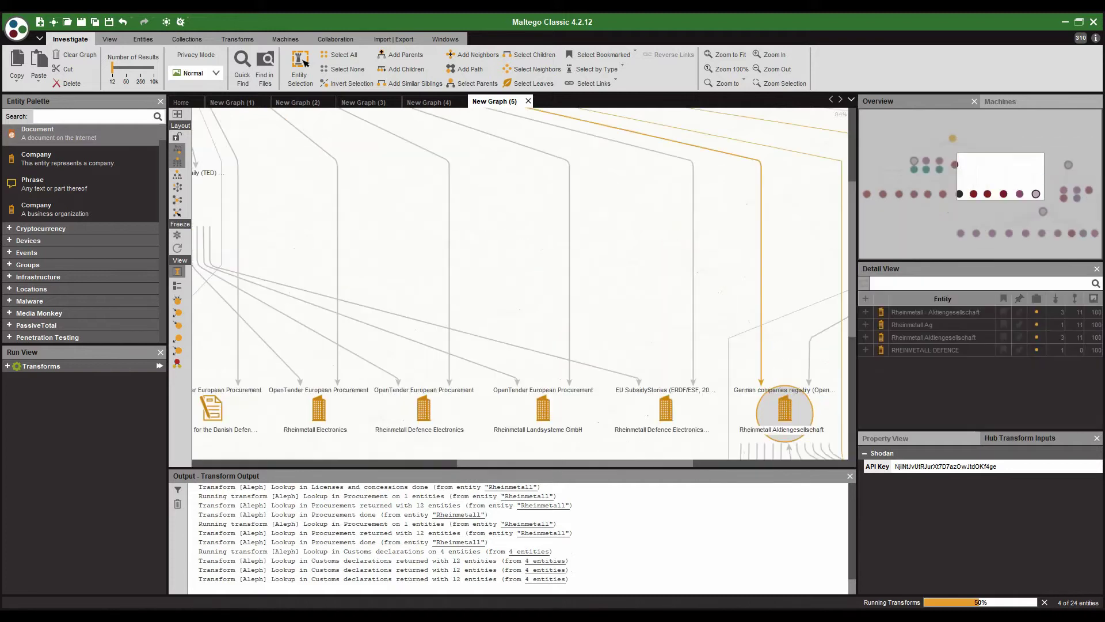
Step: Examine the lookup results and the links shared between the four Rheinmetall companies across the graph
{"action": "scroll", "coordinate": [739, 236], "scroll_direction": "down", "scroll_amount": 3}
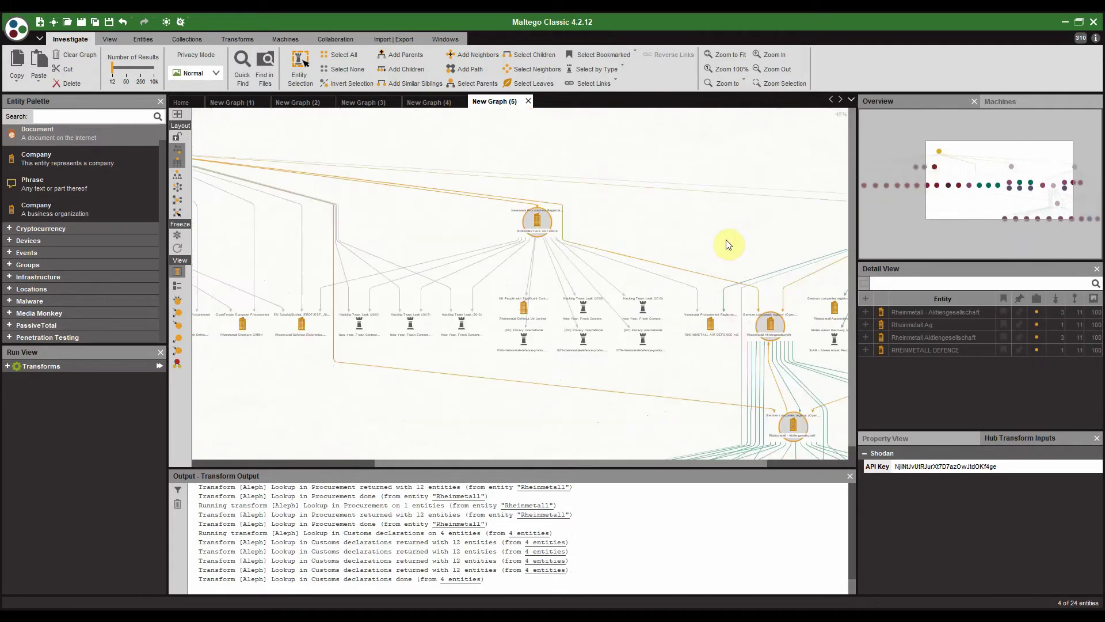
{"action": "scroll", "coordinate": [457, 333], "scroll_direction": "up", "scroll_amount": 2}
{"action": "scroll", "coordinate": [457, 336], "scroll_direction": "down", "scroll_amount": 1}
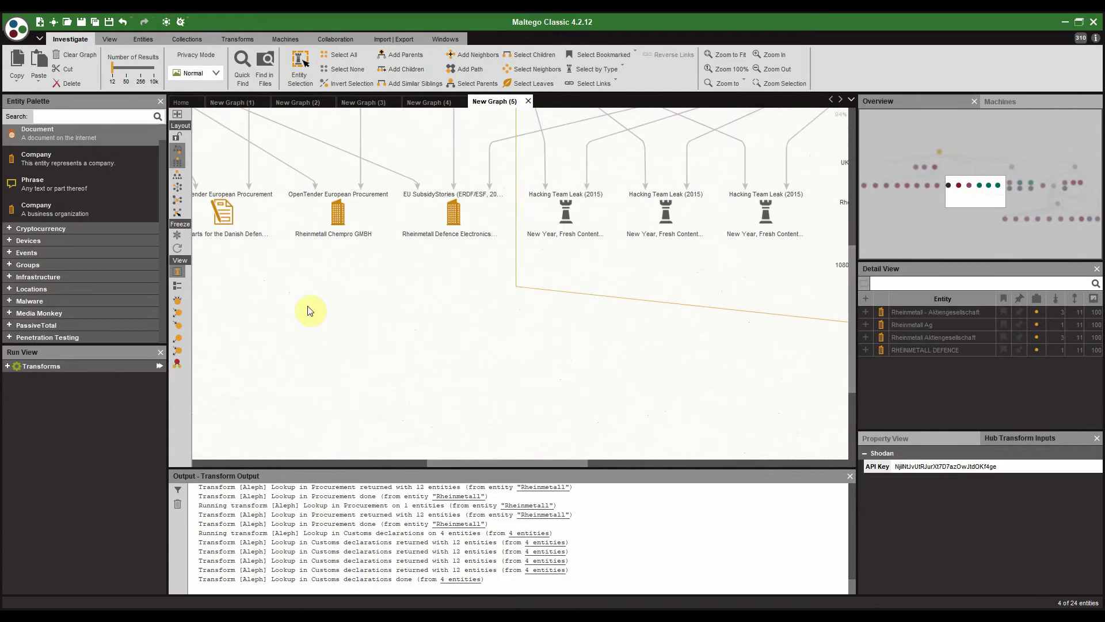
{"action": "scroll", "coordinate": [553, 346], "scroll_direction": "down", "scroll_amount": 3}
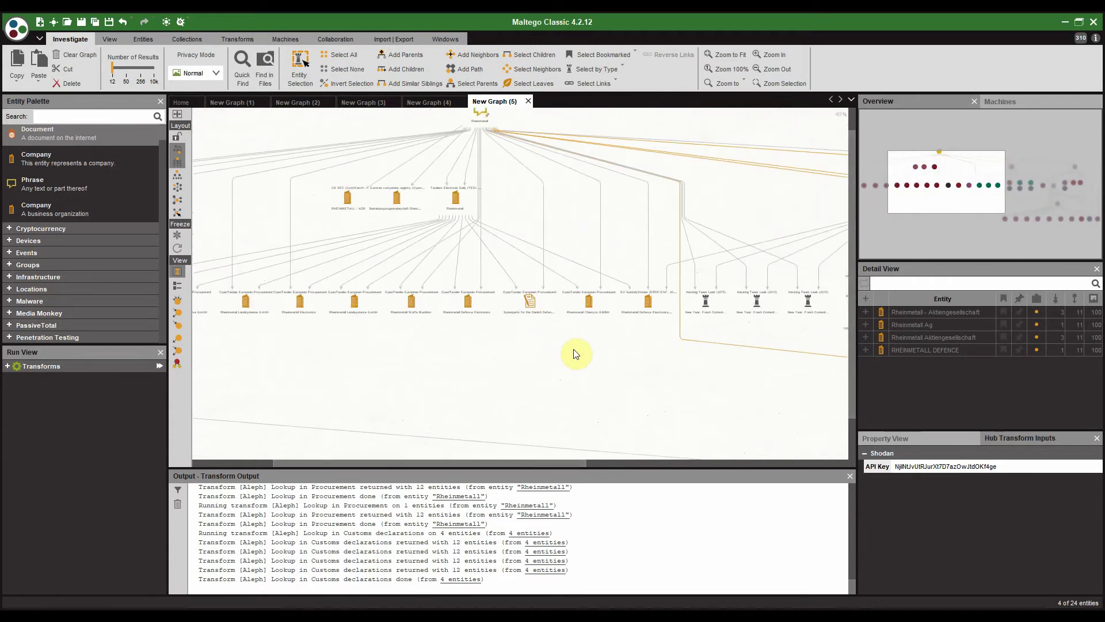
{"action": "left_click_drag", "start_coordinate": [671, 357], "coordinate": [365, 338]}
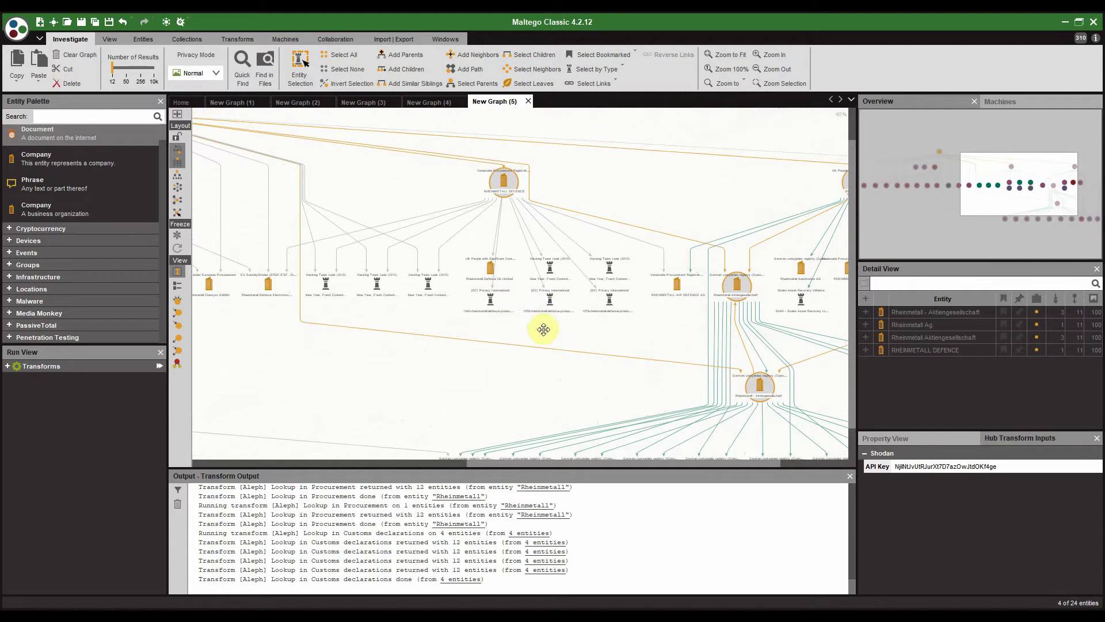
{"action": "scroll", "coordinate": [556, 367], "scroll_direction": "up", "scroll_amount": 2}
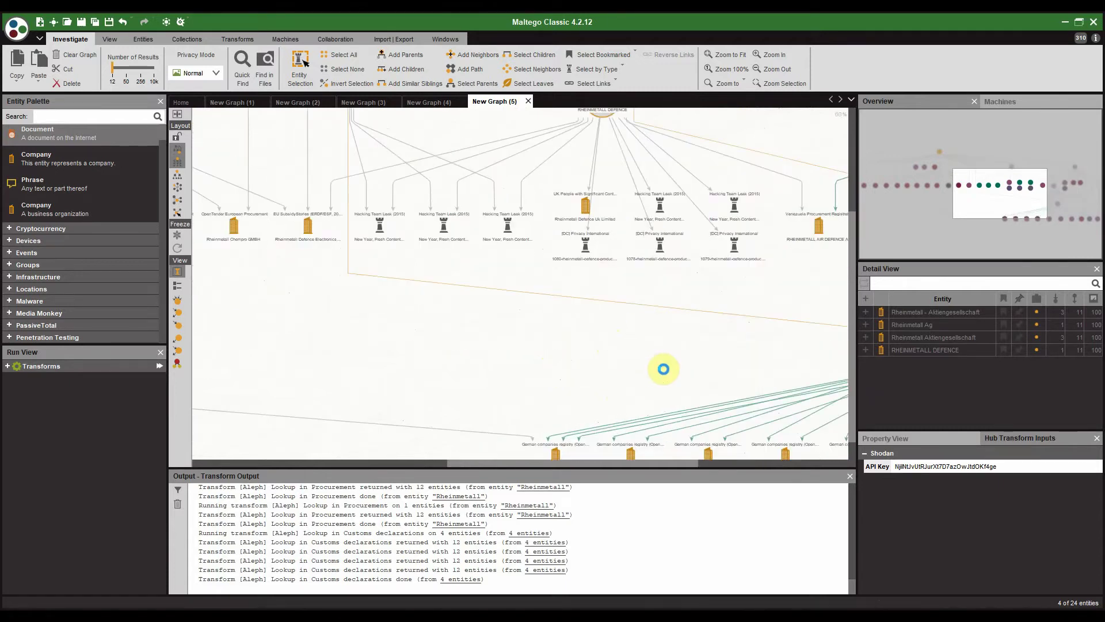
{"action": "right_click", "coordinate": [667, 366]}
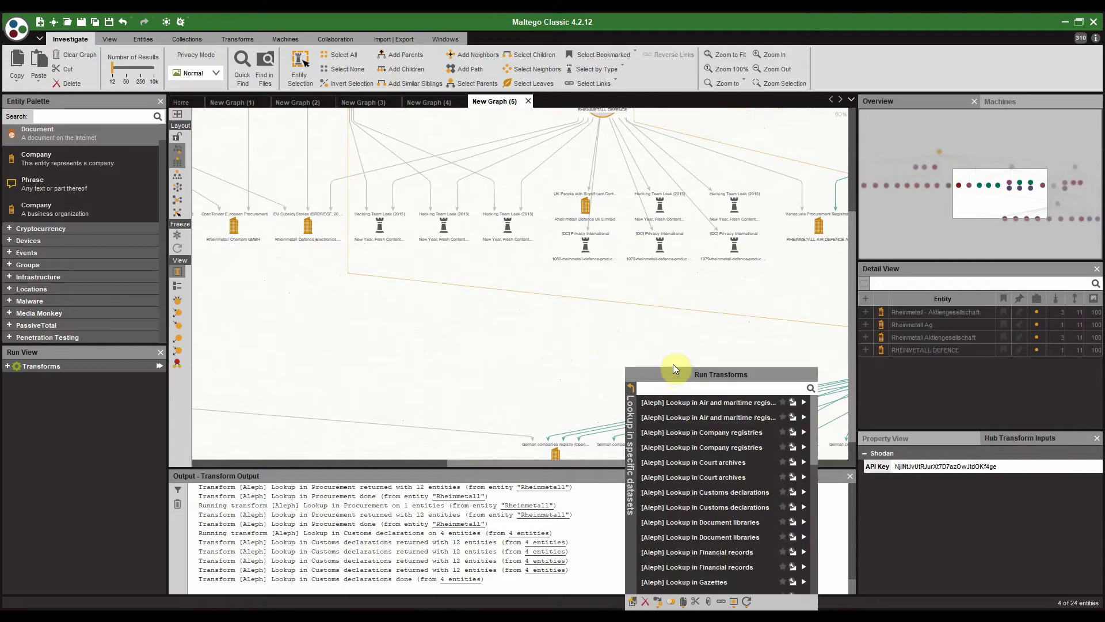
{"action": "left_click", "coordinate": [579, 329]}
{"action": "left_click_drag", "start_coordinate": [683, 322], "coordinate": [362, 326]}
{"action": "scroll", "coordinate": [464, 374], "scroll_direction": "down", "scroll_amount": 2}
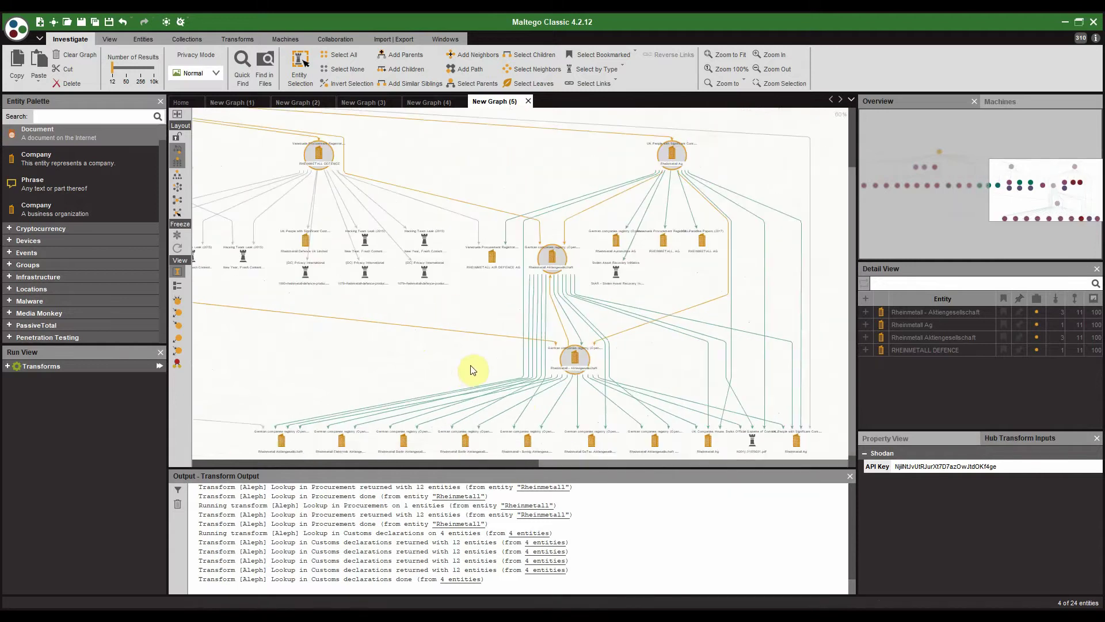
{"action": "scroll", "coordinate": [595, 308], "scroll_direction": "up", "scroll_amount": 5}
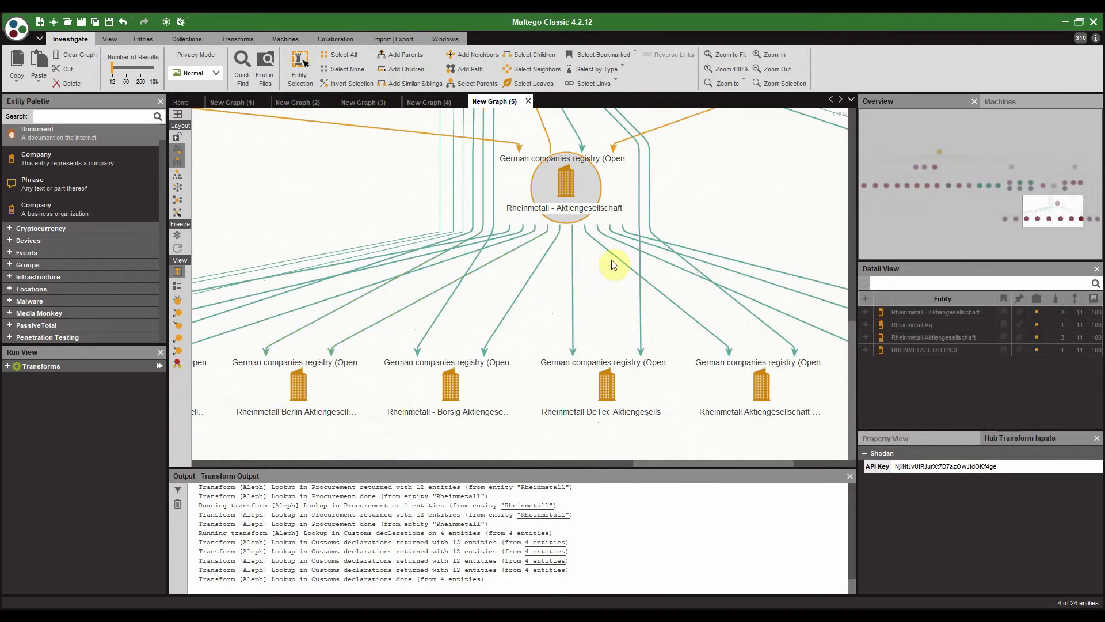
{"action": "scroll", "coordinate": [688, 247], "scroll_direction": "down", "scroll_amount": 3}
{"action": "scroll", "coordinate": [559, 301], "scroll_direction": "down", "scroll_amount": 2}
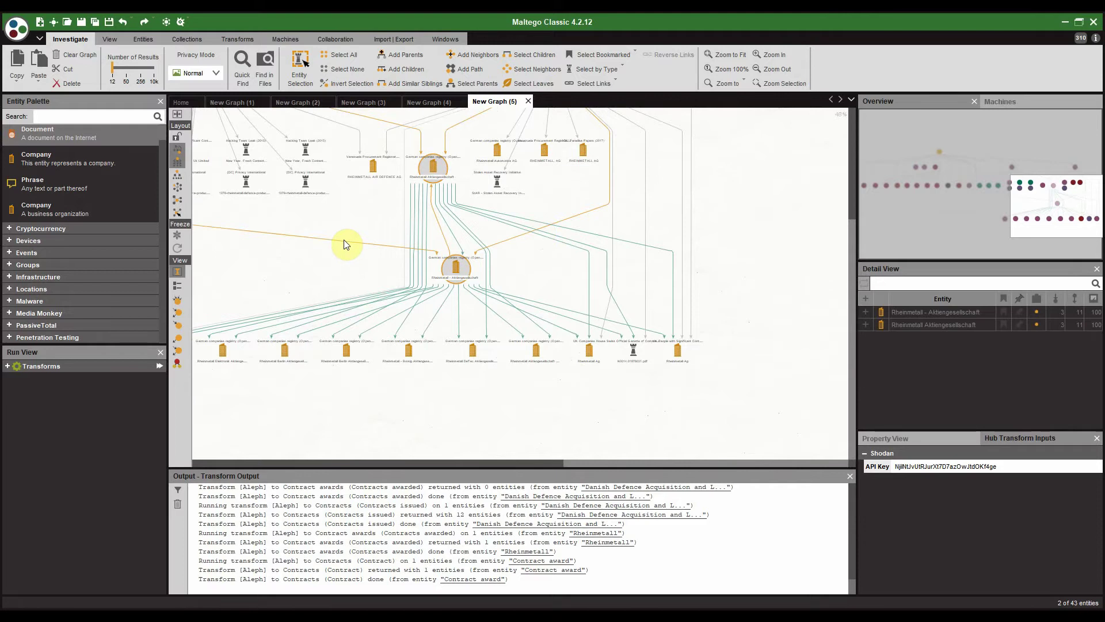
Step: Locate the Danish Defense Machine Gun M62 spare parts contract and trace its link to the Tenders Electronic Daily Rheinmetall entity
{"action": "scroll", "coordinate": [350, 213], "scroll_direction": "down", "scroll_amount": 2}
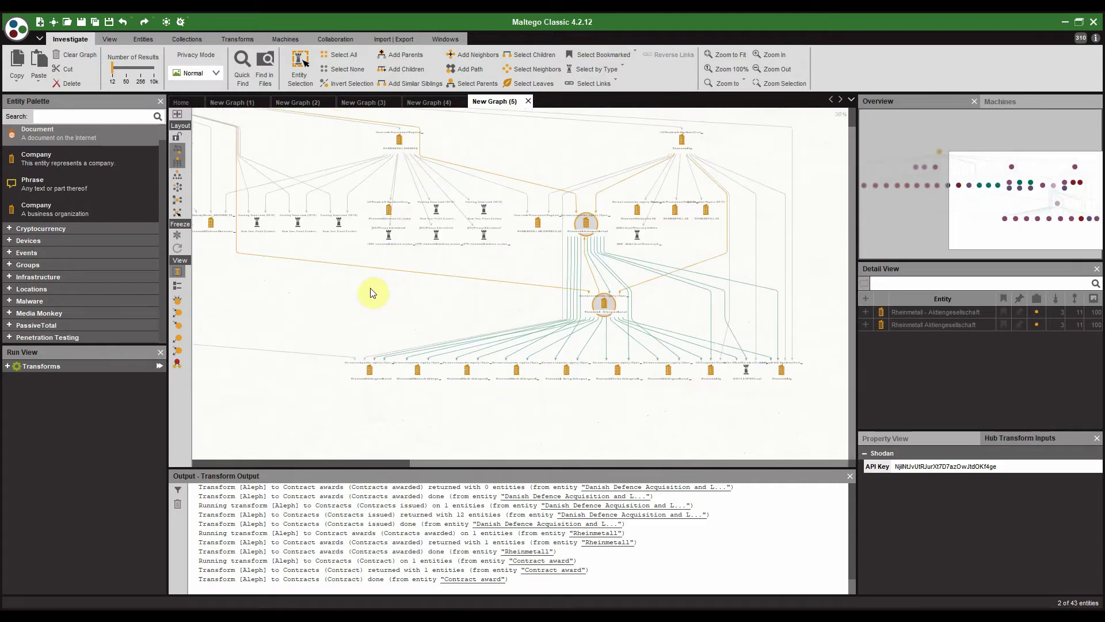
{"action": "scroll", "coordinate": [494, 288], "scroll_direction": "down", "scroll_amount": 2}
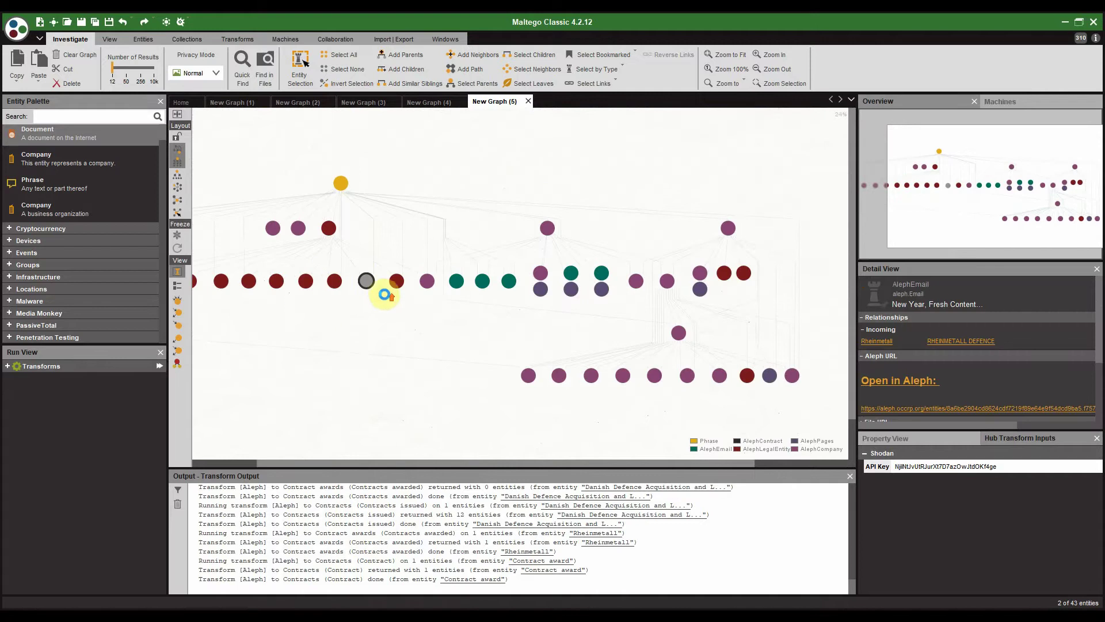
{"action": "scroll", "coordinate": [381, 296], "scroll_direction": "up", "scroll_amount": 2}
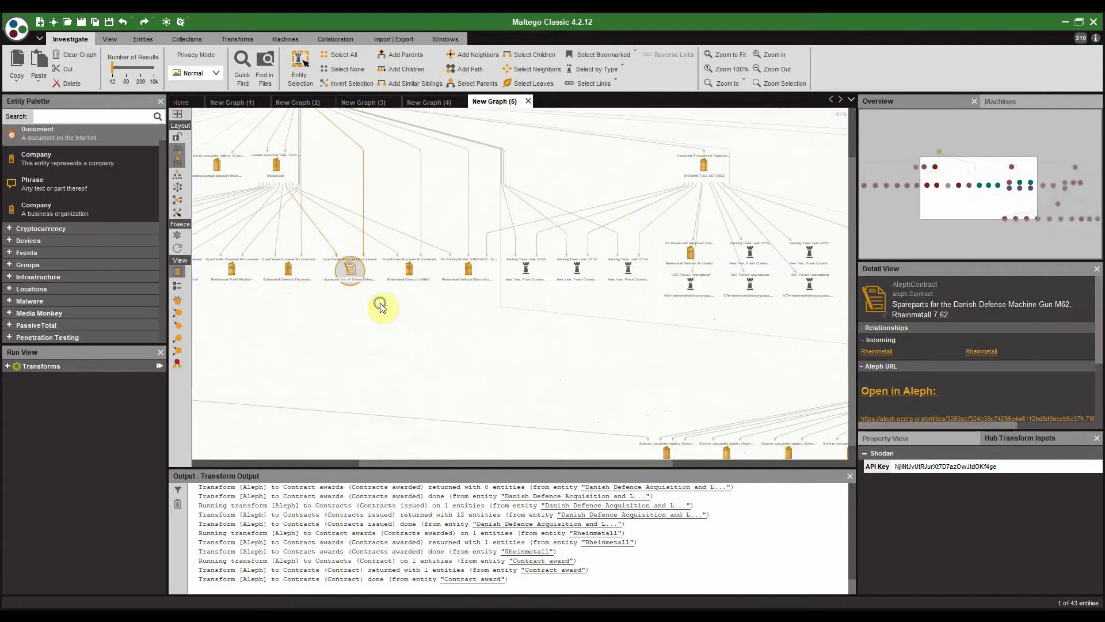
{"action": "scroll", "coordinate": [444, 314], "scroll_direction": "up", "scroll_amount": 2}
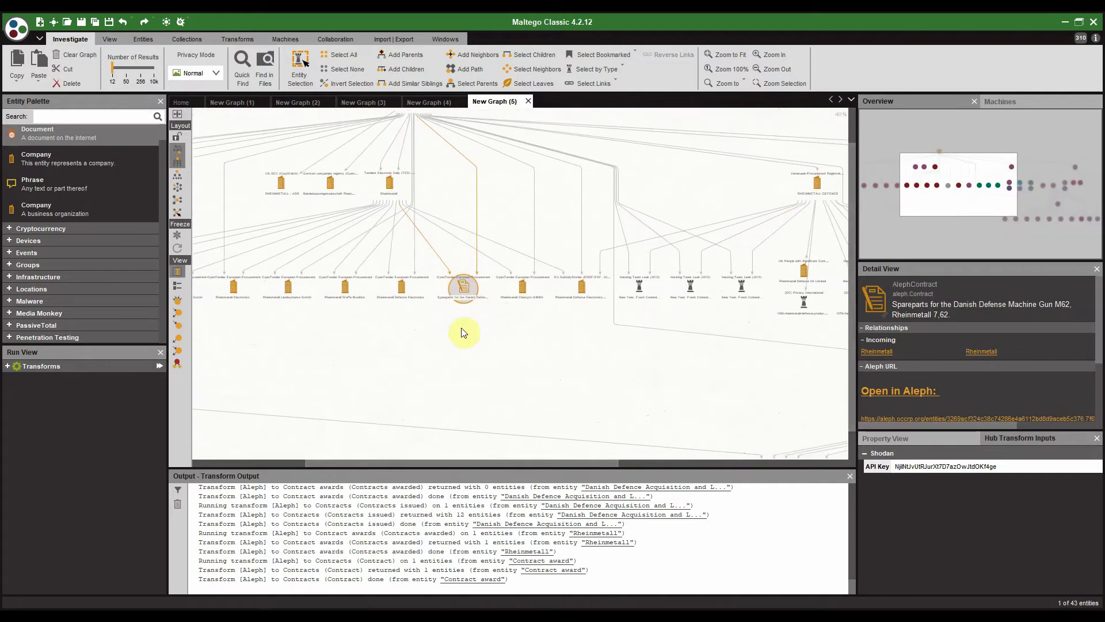
{"action": "left_click", "coordinate": [403, 215]}
{"action": "scroll", "coordinate": [401, 216], "scroll_direction": "up", "scroll_amount": 2}
{"action": "left_click", "coordinate": [380, 151]}
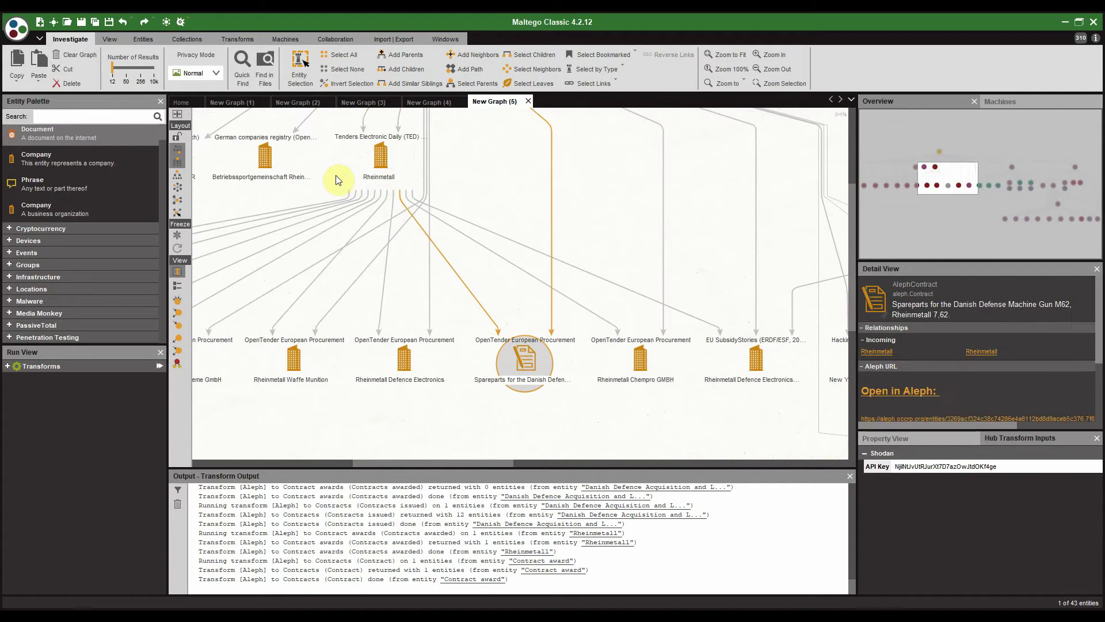
{"action": "left_click", "coordinate": [379, 130]}
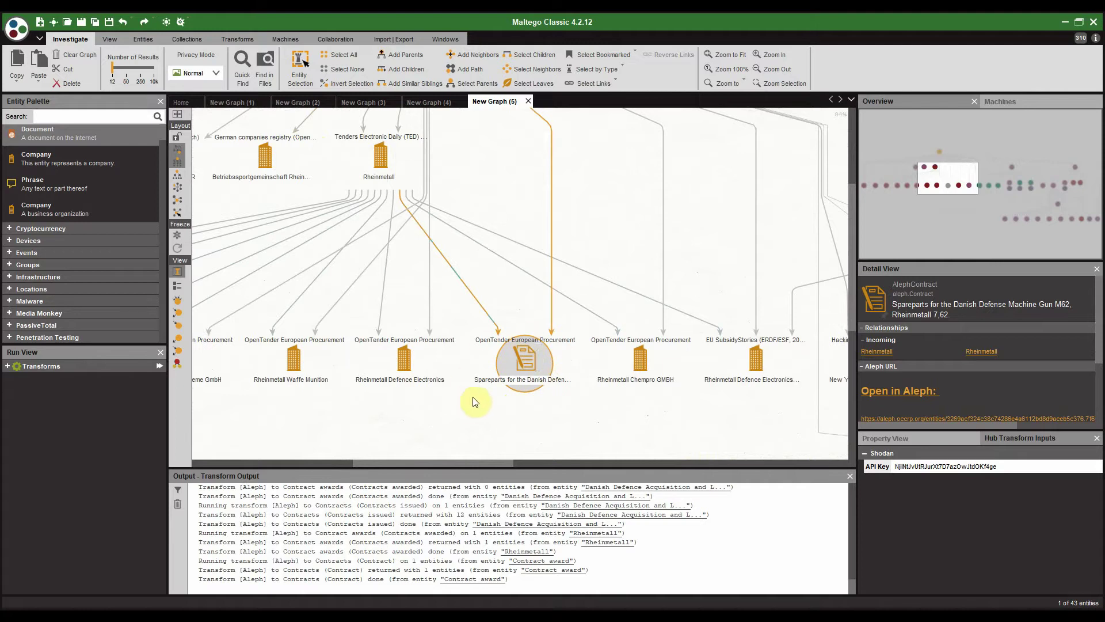
Step: Run [Aleph] to Legal entities (Contract authority) on the Danish spare parts contract and bring the returned authority into view
{"action": "scroll", "coordinate": [478, 385], "scroll_direction": "up", "scroll_amount": 3}
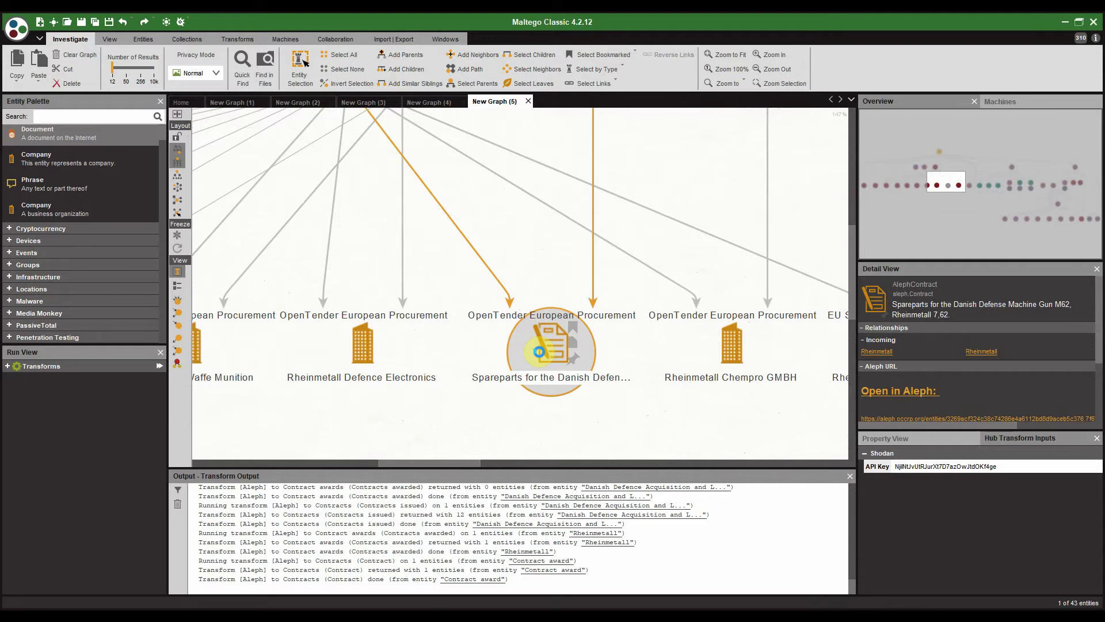
{"action": "right_click", "coordinate": [540, 351]}
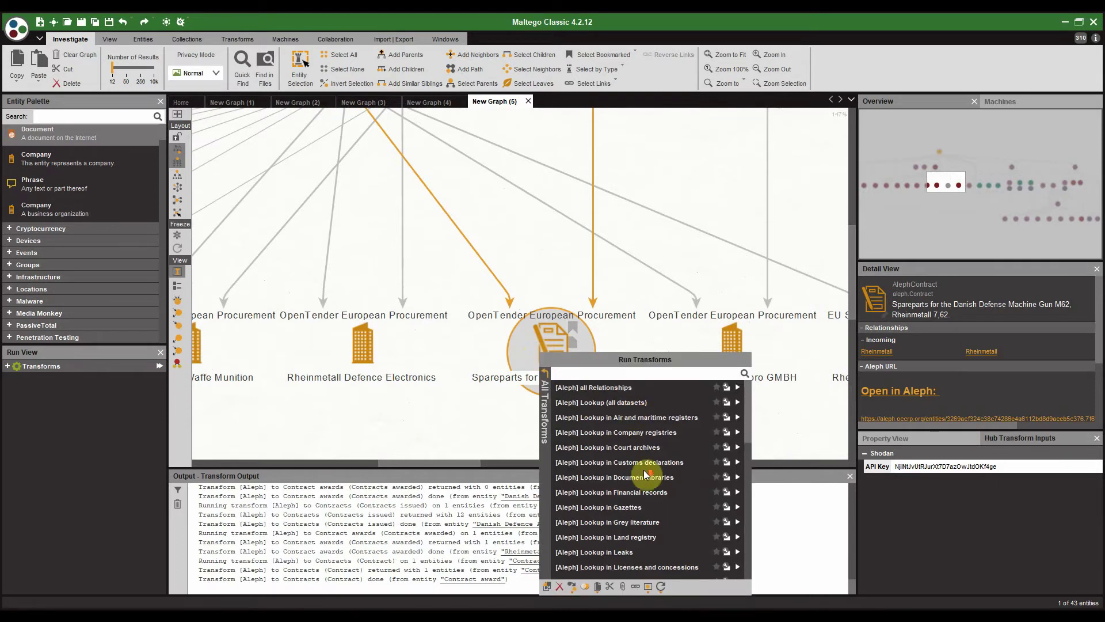
{"action": "scroll", "coordinate": [645, 472], "scroll_direction": "down", "scroll_amount": 10}
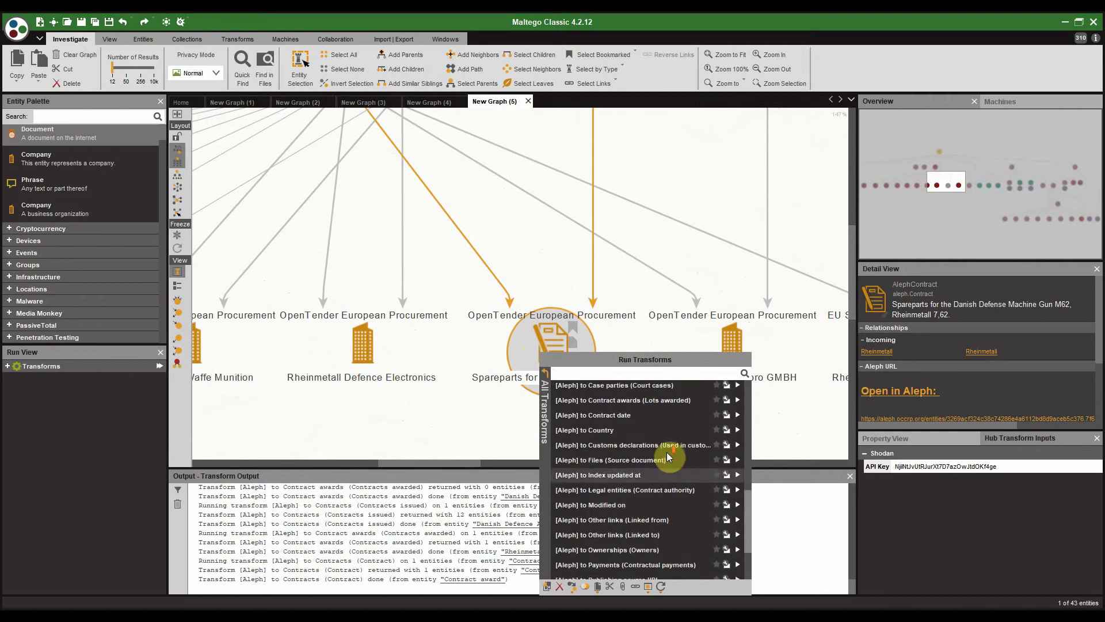
{"action": "left_click", "coordinate": [666, 490]}
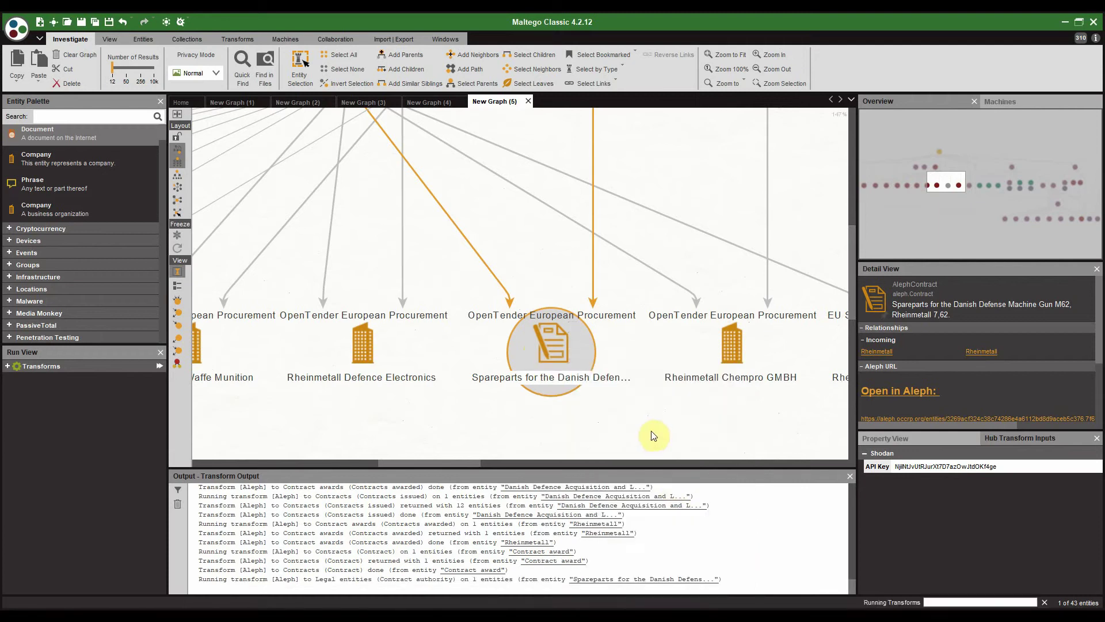
{"action": "scroll", "coordinate": [651, 431], "scroll_direction": "down", "scroll_amount": 2}
{"action": "left_click_drag", "start_coordinate": [651, 430], "coordinate": [585, 306]}
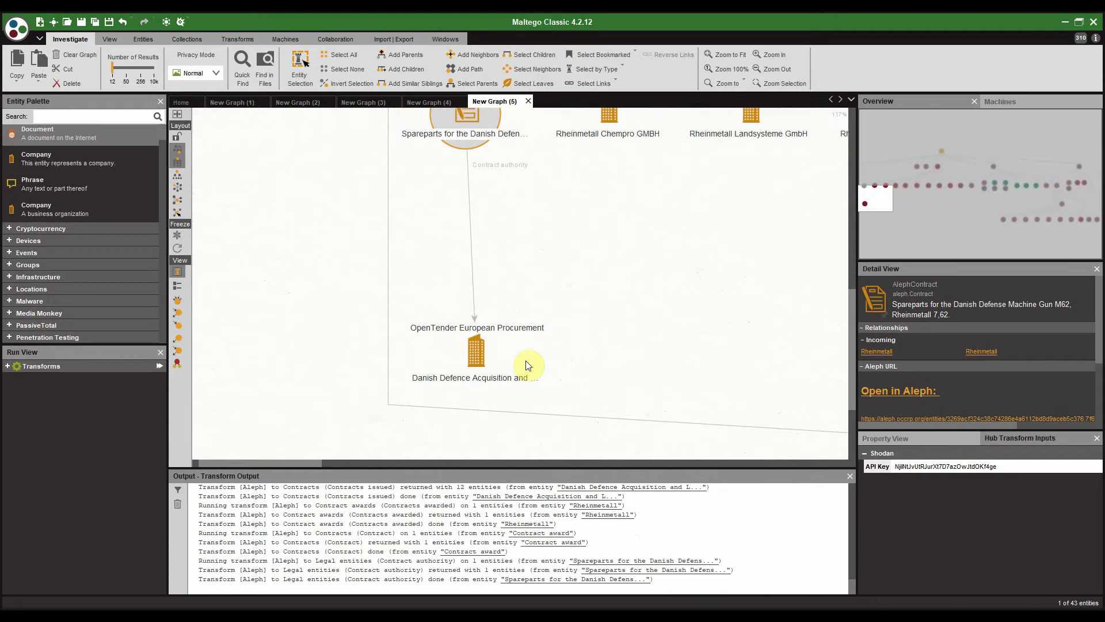
Step: Run [Aleph] to Contracts (Contracts issued) on the Danish Defence Acquisition and Logistics Organization entity
{"action": "left_click", "coordinate": [461, 359]}
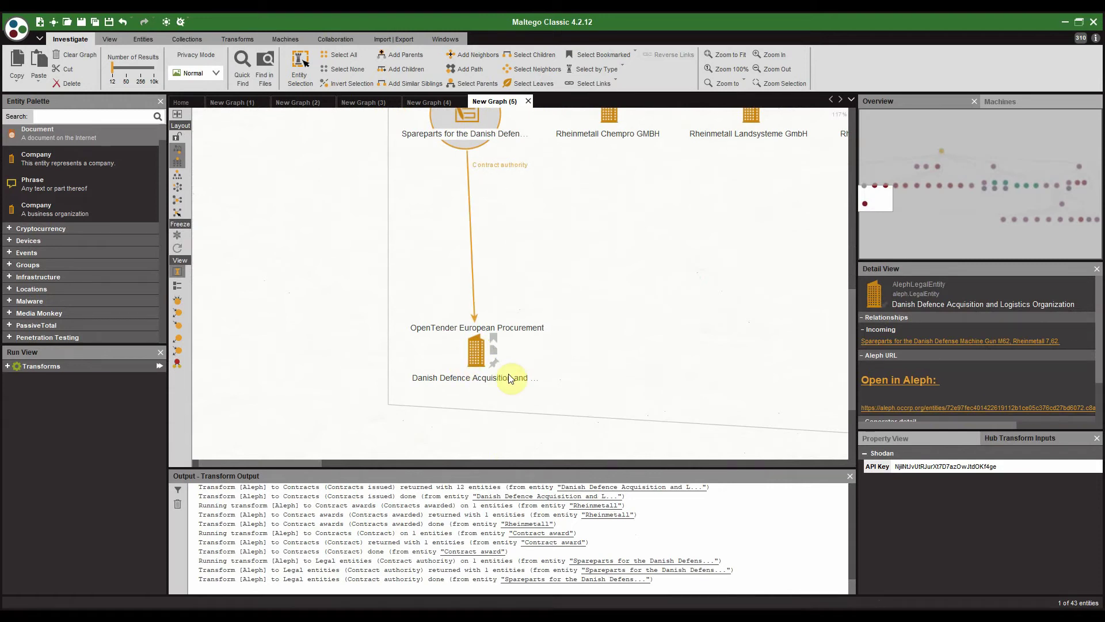
{"action": "left_click", "coordinate": [479, 356]}
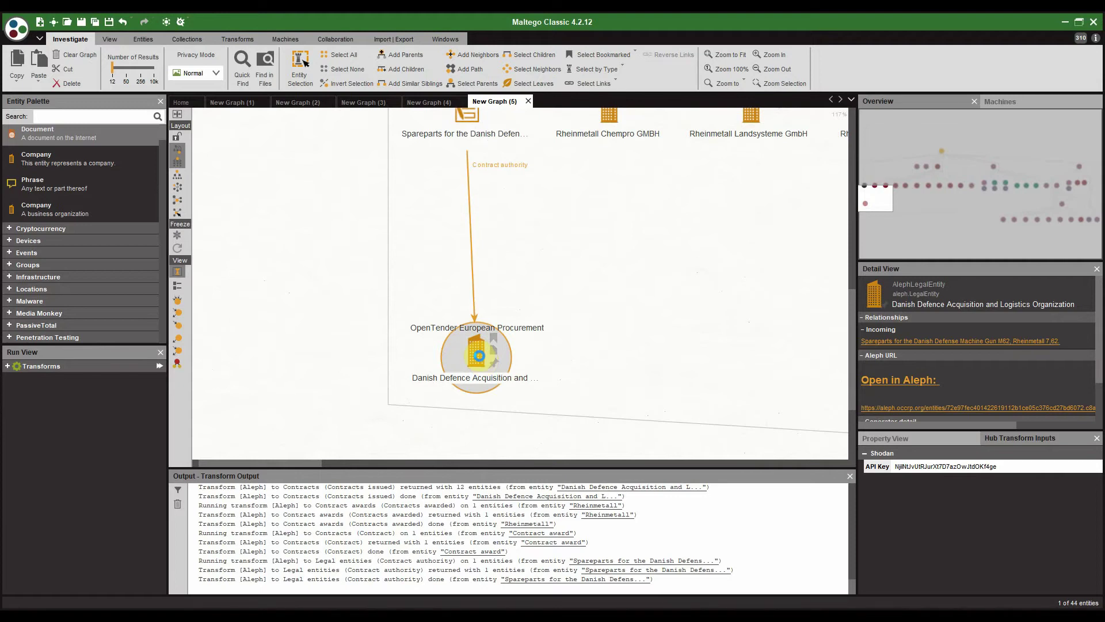
{"action": "right_click", "coordinate": [480, 358]}
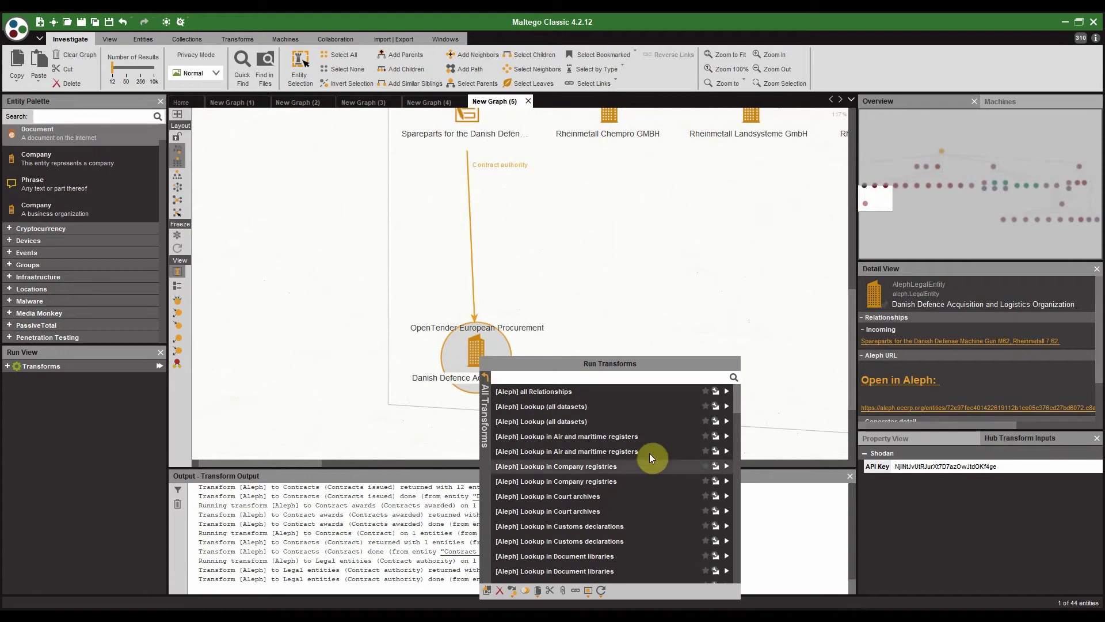
{"action": "scroll", "coordinate": [649, 453], "scroll_direction": "down", "scroll_amount": 3}
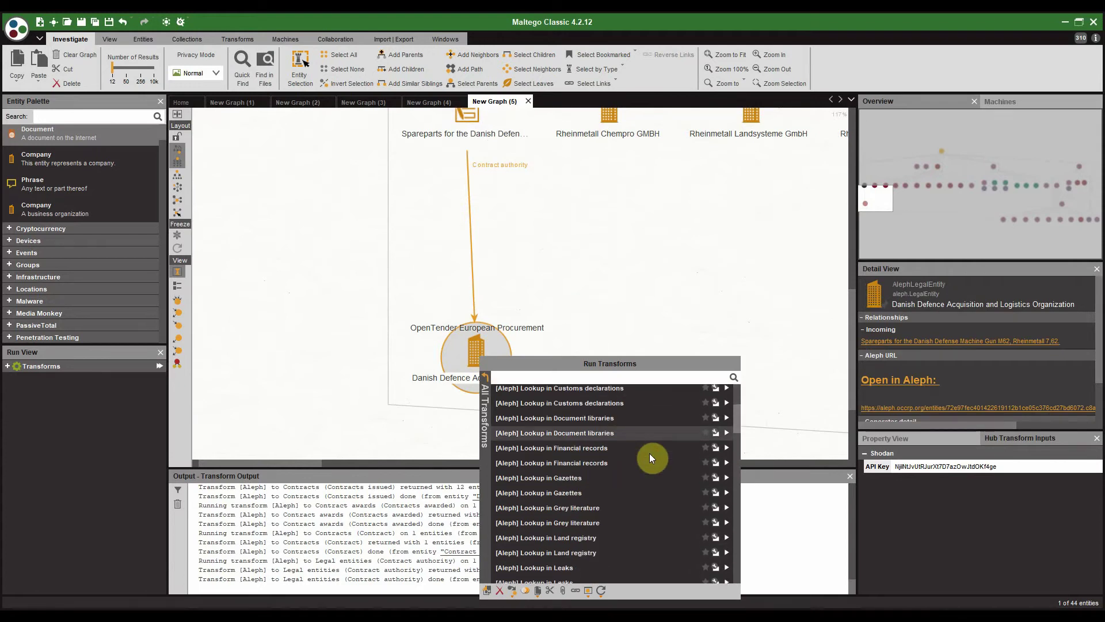
{"action": "scroll", "coordinate": [649, 454], "scroll_direction": "down", "scroll_amount": 3}
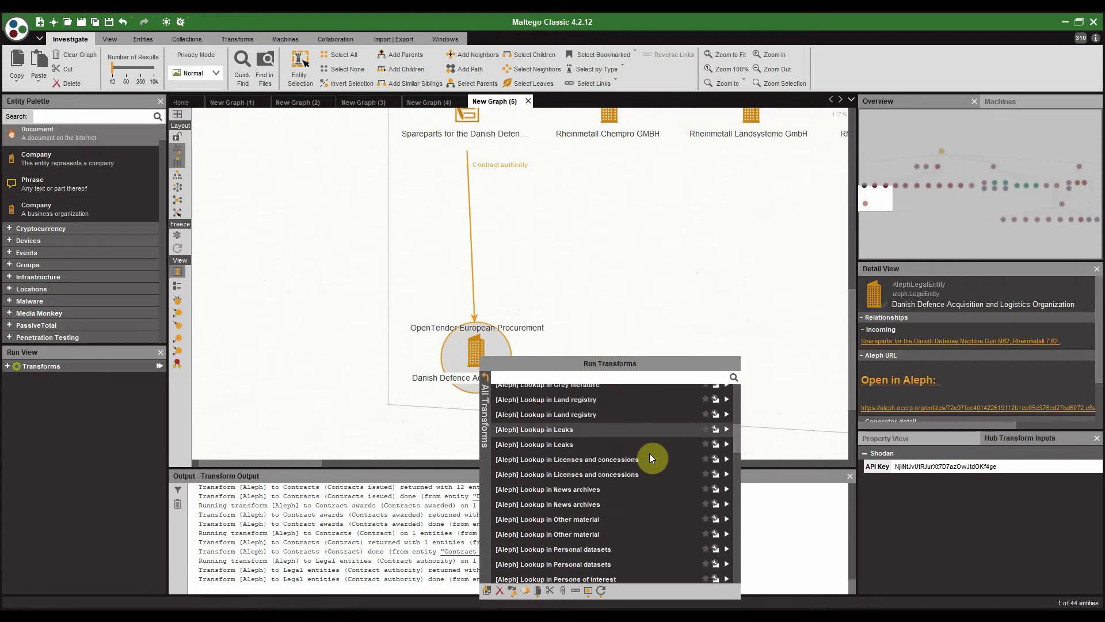
{"action": "scroll", "coordinate": [649, 453], "scroll_direction": "down", "scroll_amount": 9}
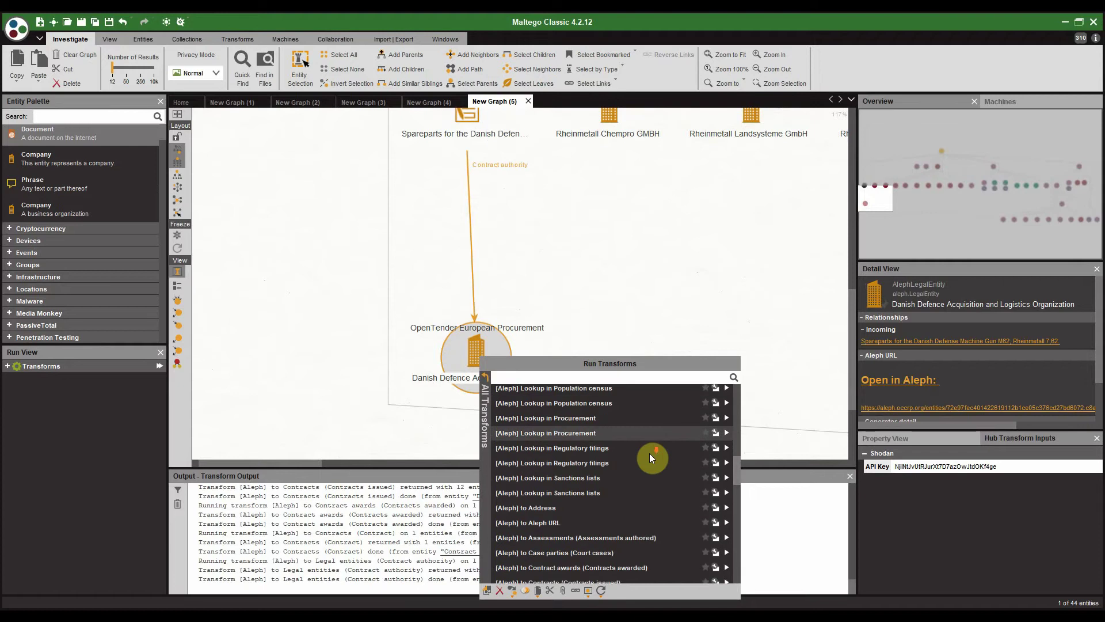
{"action": "left_click", "coordinate": [609, 501]}
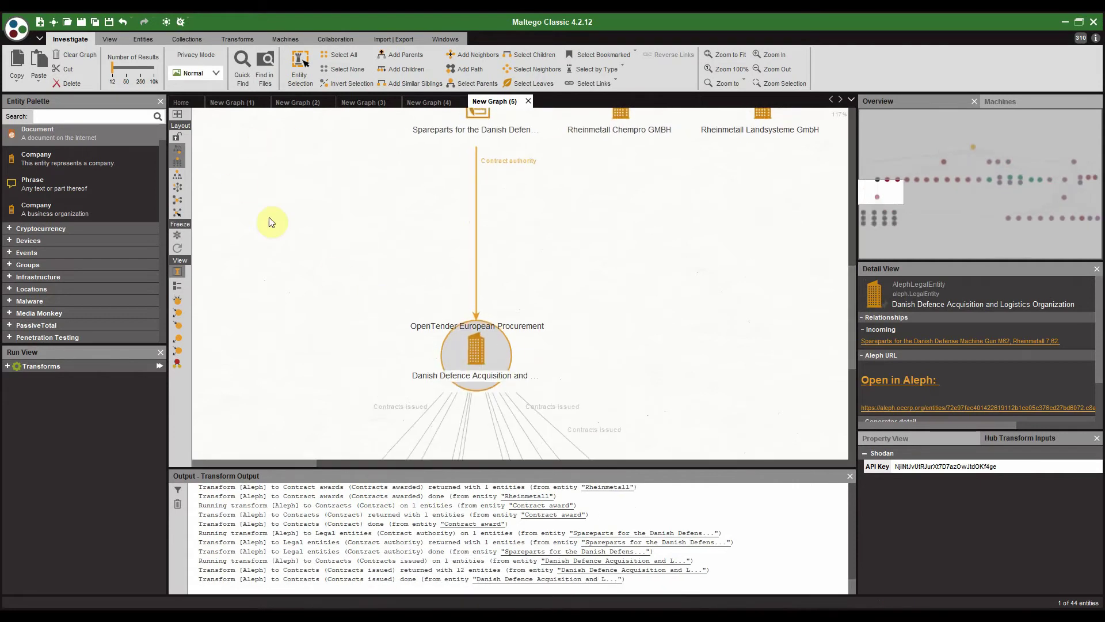
Step: Examine the contracts issued by the Danish Defence Acquisition and Logistics Organization
{"action": "left_click_drag", "start_coordinate": [328, 291], "coordinate": [322, 175]}
{"action": "scroll", "coordinate": [348, 173], "scroll_direction": "down", "scroll_amount": 3}
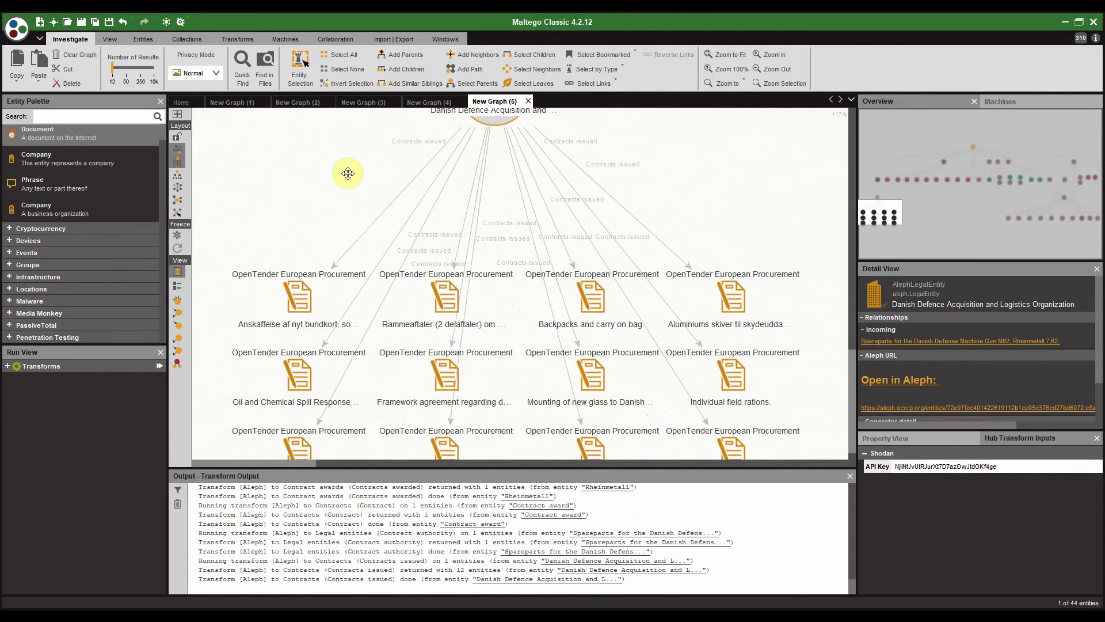
{"action": "left_click", "coordinate": [314, 252]}
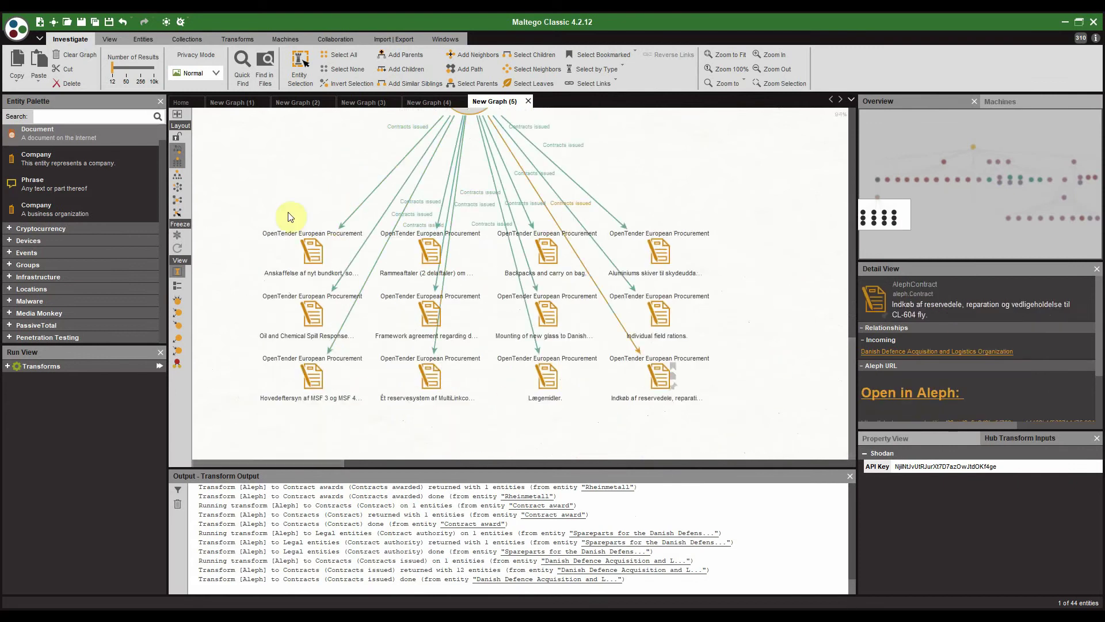
{"action": "left_click", "coordinate": [547, 313]}
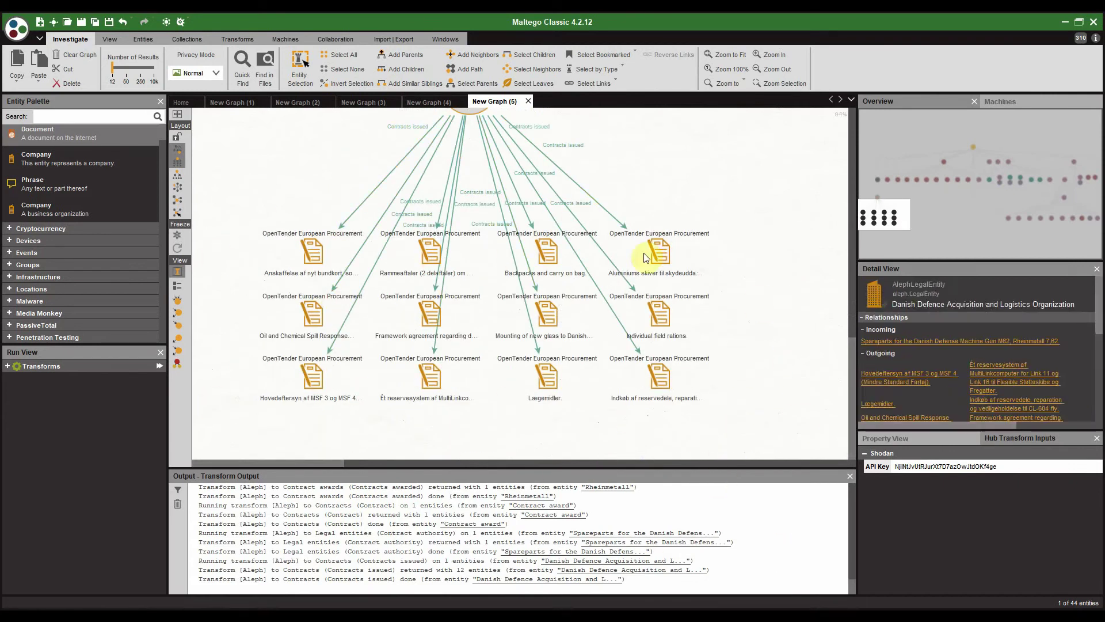
{"action": "left_click", "coordinate": [754, 312]}
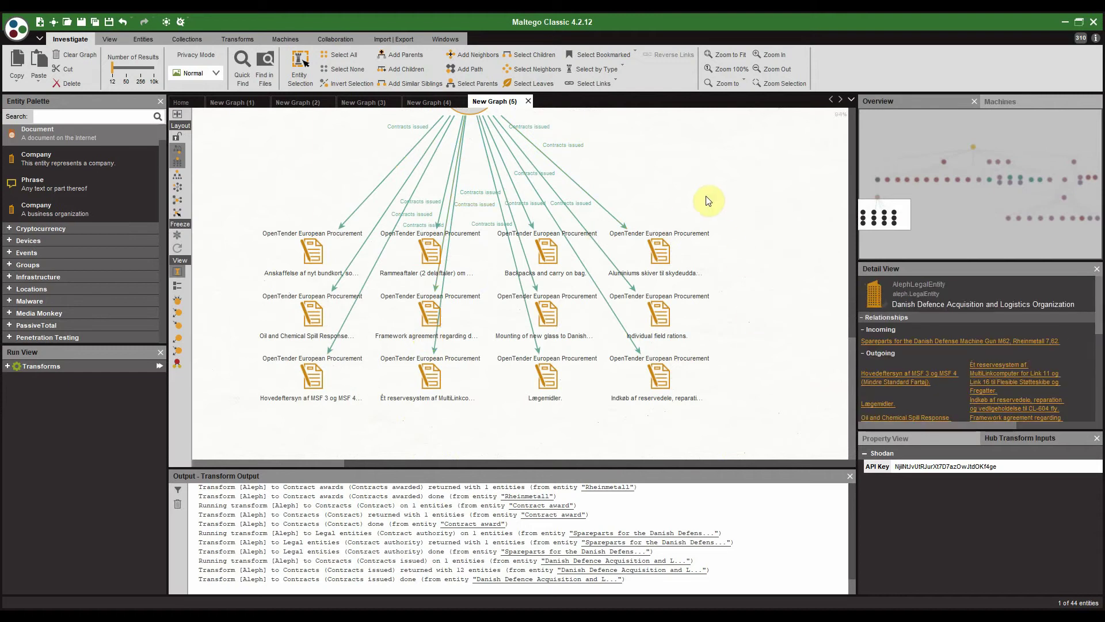
Step: Run [Aleph] to Contract awards (Contracts awarded) on the Tenders Electronic Daily Rheinmetall entity
{"action": "scroll", "coordinate": [708, 195], "scroll_direction": "down", "scroll_amount": 4}
{"action": "left_click_drag", "start_coordinate": [710, 178], "coordinate": [606, 258]}
{"action": "scroll", "coordinate": [607, 257], "scroll_direction": "up", "scroll_amount": 2}
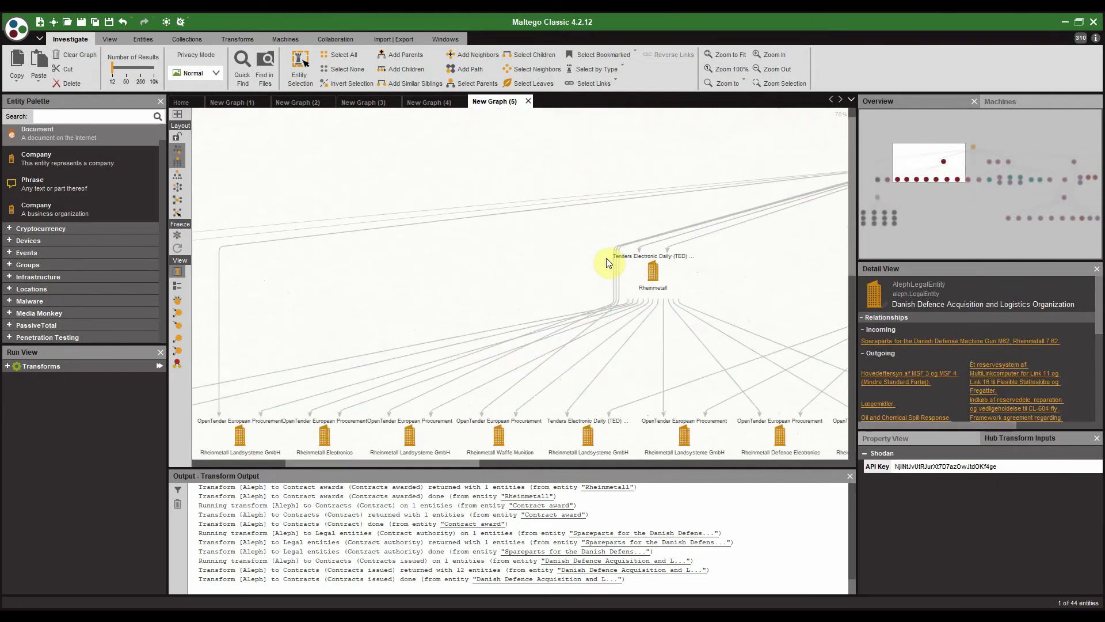
{"action": "left_click", "coordinate": [653, 279]}
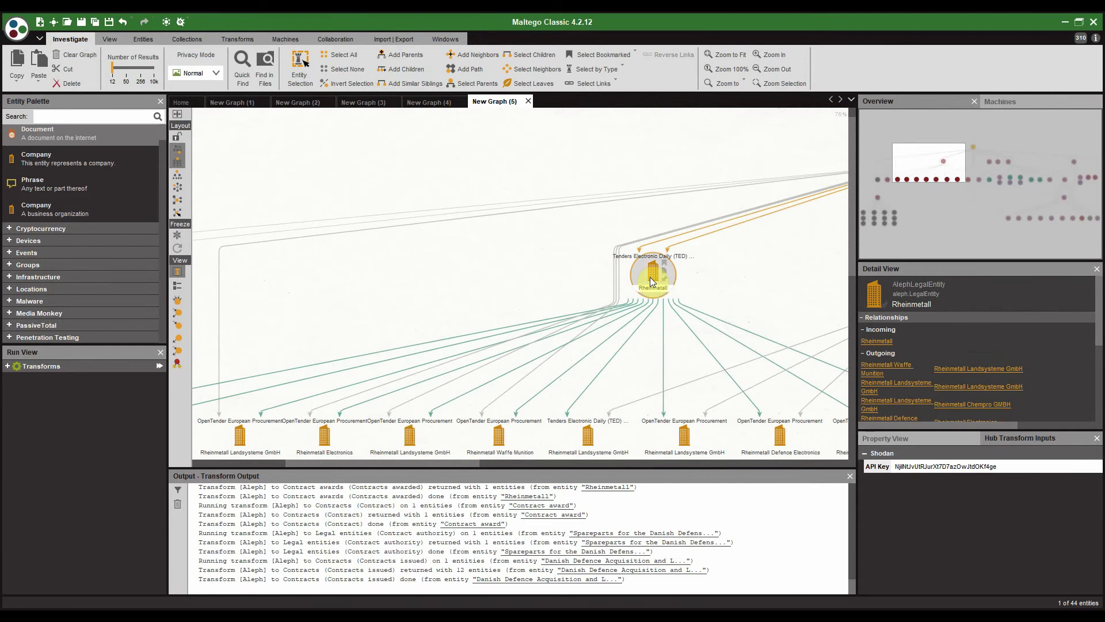
{"action": "double_click", "coordinate": [650, 277]}
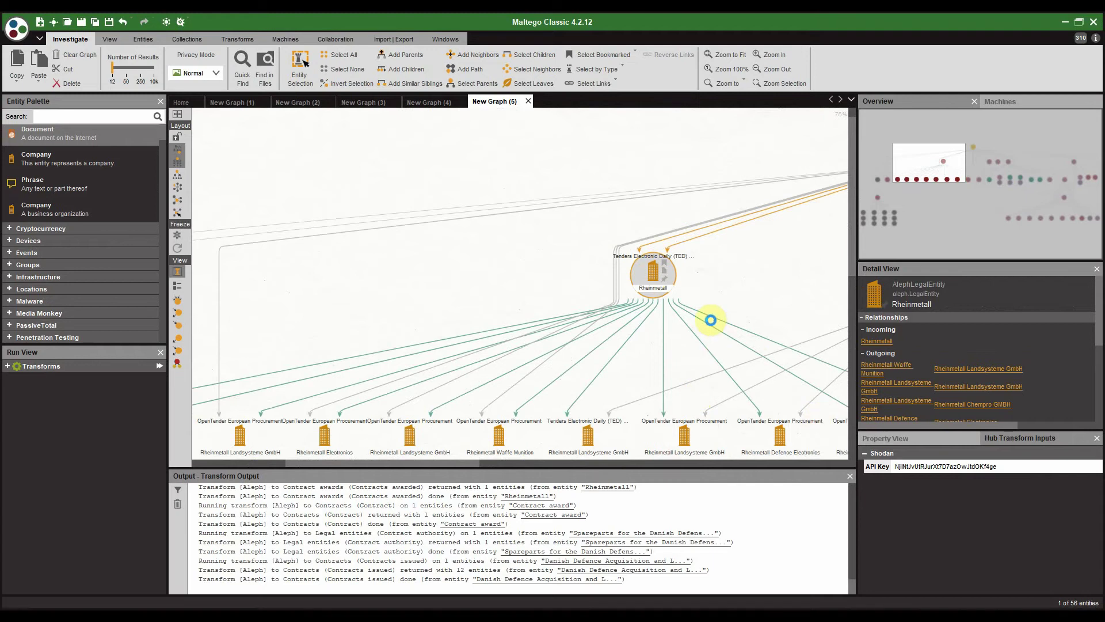
{"action": "right_click", "coordinate": [711, 320]}
{"action": "scroll", "coordinate": [719, 333], "scroll_direction": "down", "scroll_amount": 3}
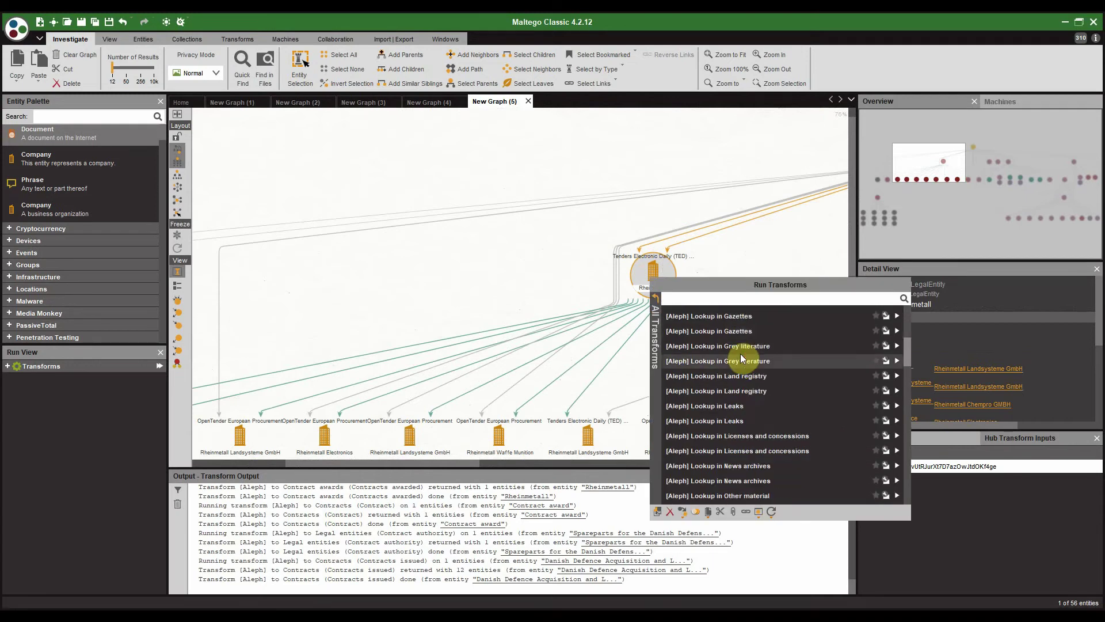
{"action": "scroll", "coordinate": [740, 354], "scroll_direction": "down", "scroll_amount": 6}
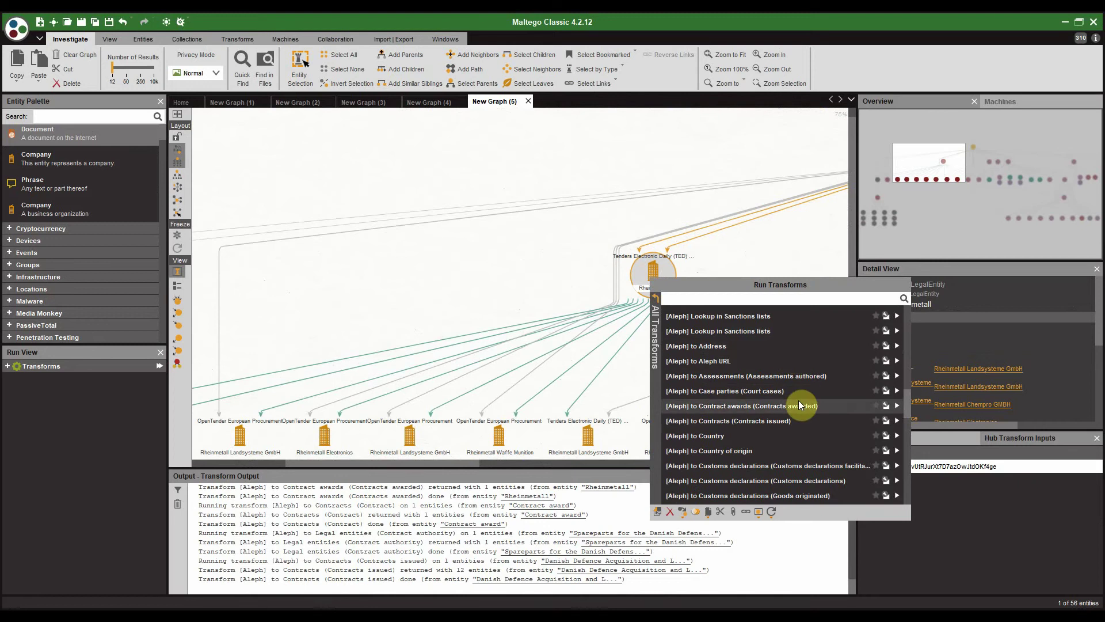
{"action": "left_click", "coordinate": [799, 400]}
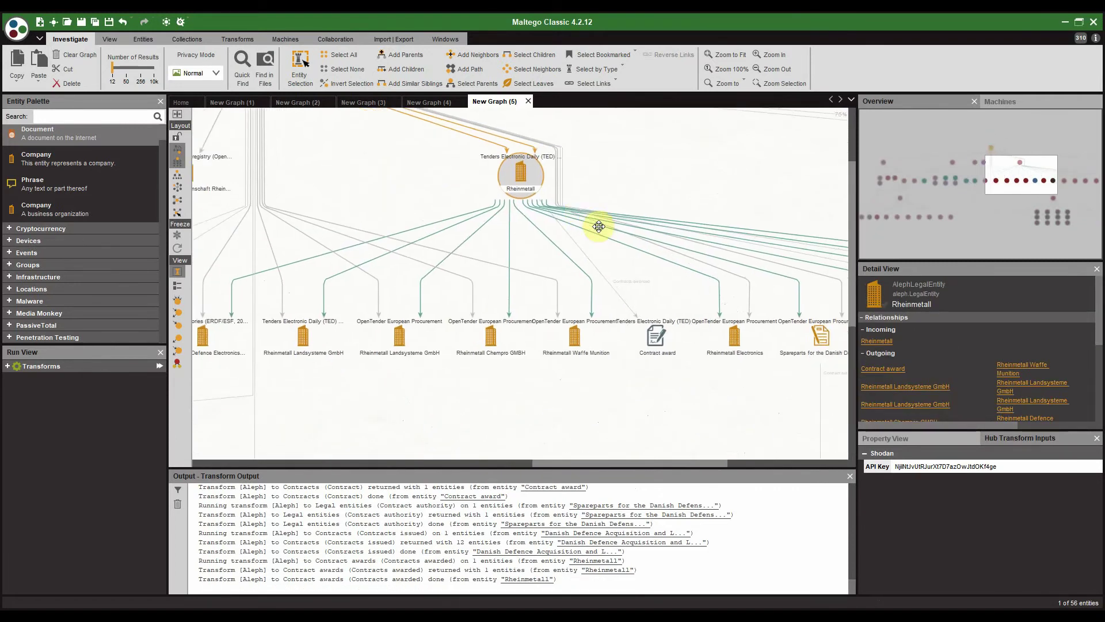
Step: Run [Aleph] to Contracts (Contract) on the Tenders Electronic Daily contract award and inspect the returned contract
{"action": "left_click", "coordinate": [645, 338]}
{"action": "scroll", "coordinate": [647, 337], "scroll_direction": "up", "scroll_amount": 2}
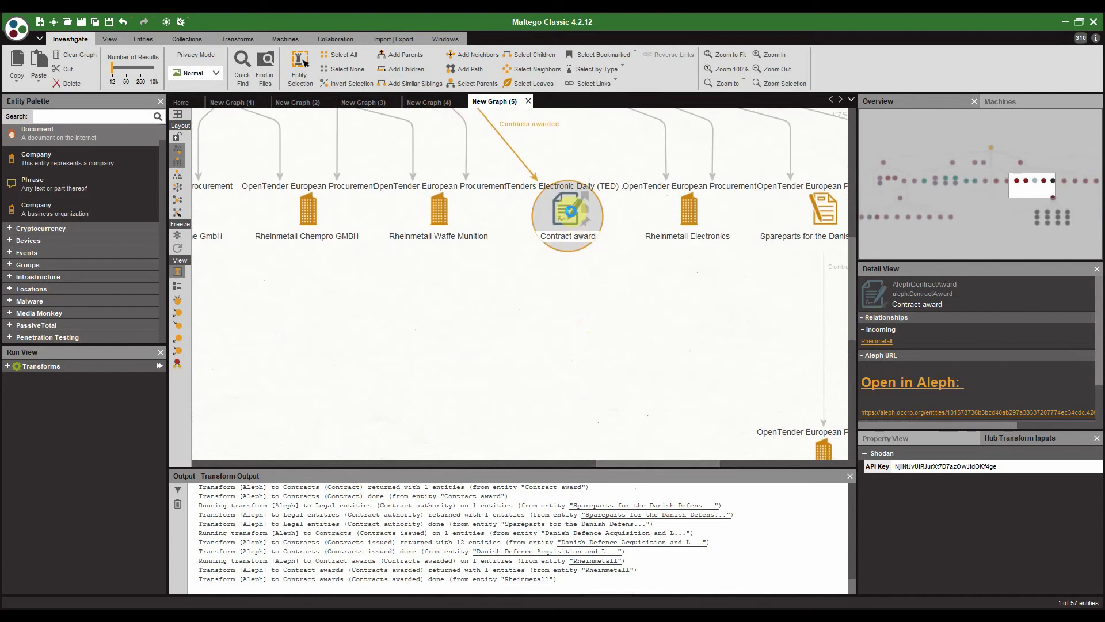
{"action": "right_click", "coordinate": [571, 211]}
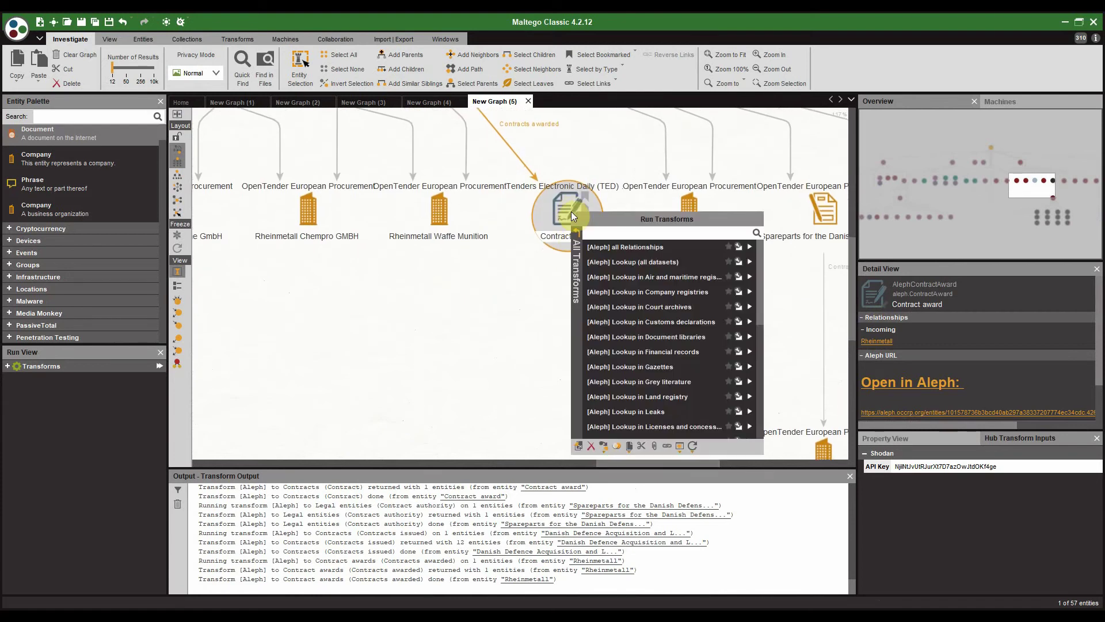
{"action": "scroll", "coordinate": [622, 357], "scroll_direction": "down", "scroll_amount": 2}
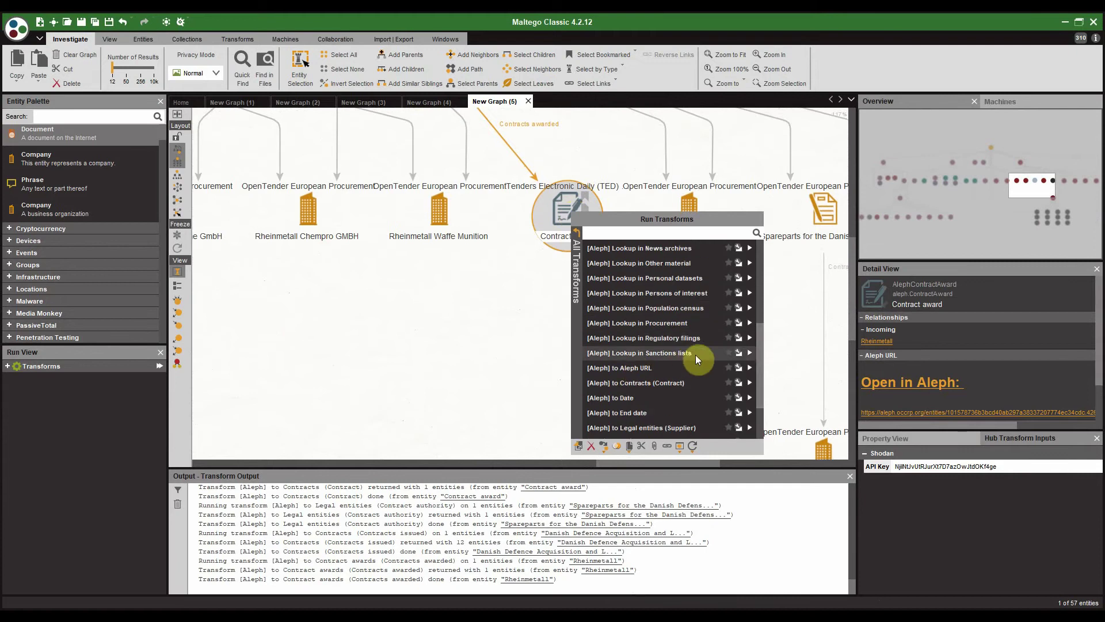
{"action": "scroll", "coordinate": [690, 360], "scroll_direction": "down", "scroll_amount": 1}
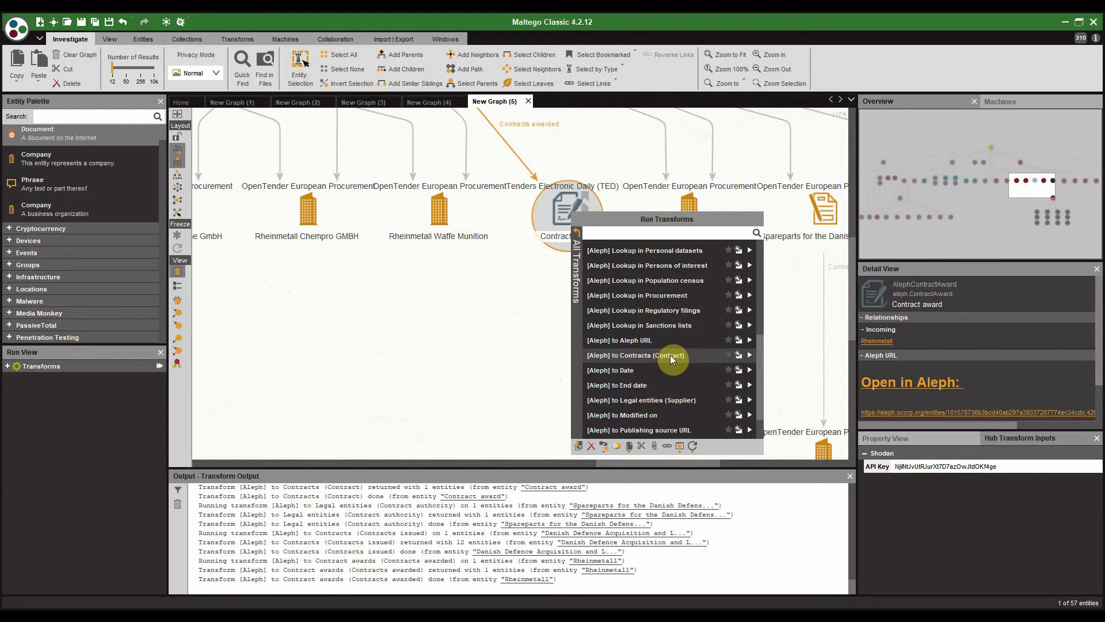
{"action": "left_click", "coordinate": [670, 354]}
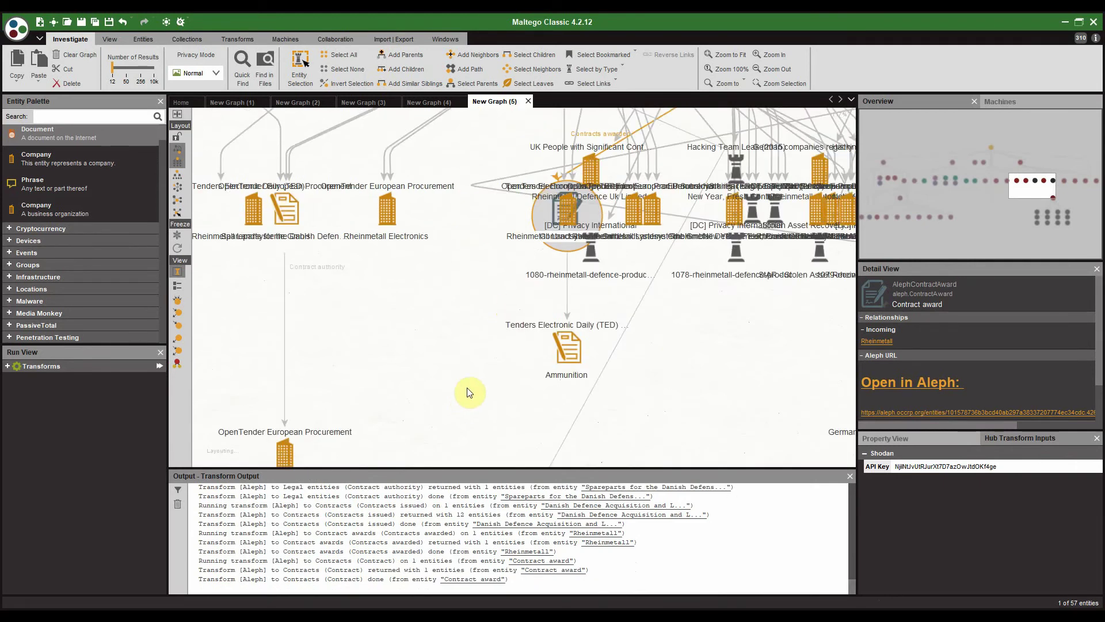
{"action": "left_click", "coordinate": [519, 313]}
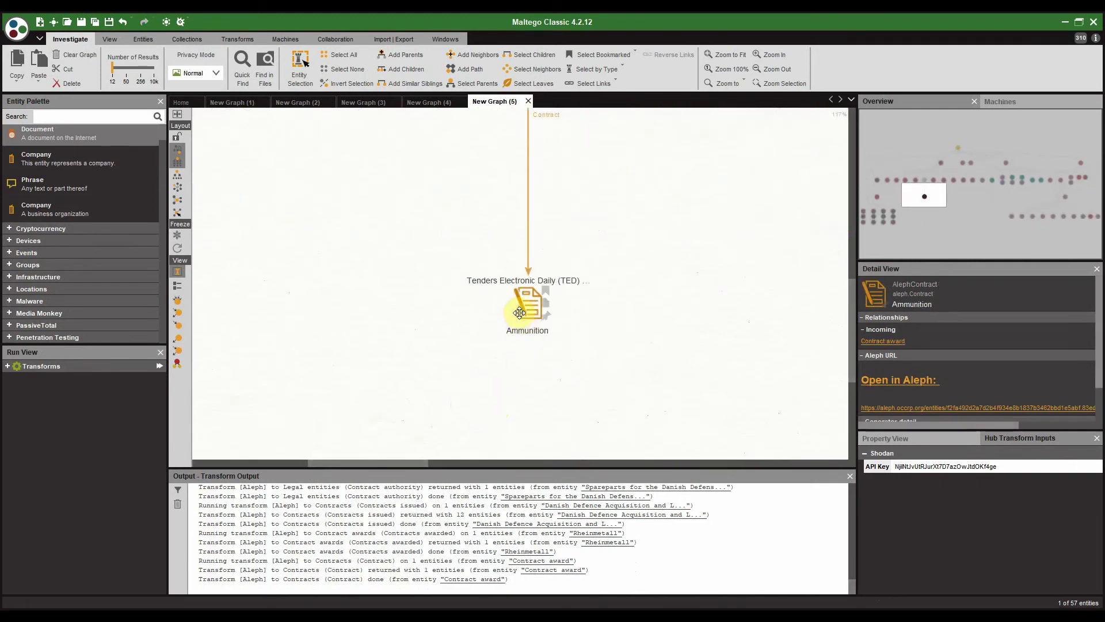
{"action": "scroll", "coordinate": [554, 381], "scroll_direction": "up", "scroll_amount": 3}
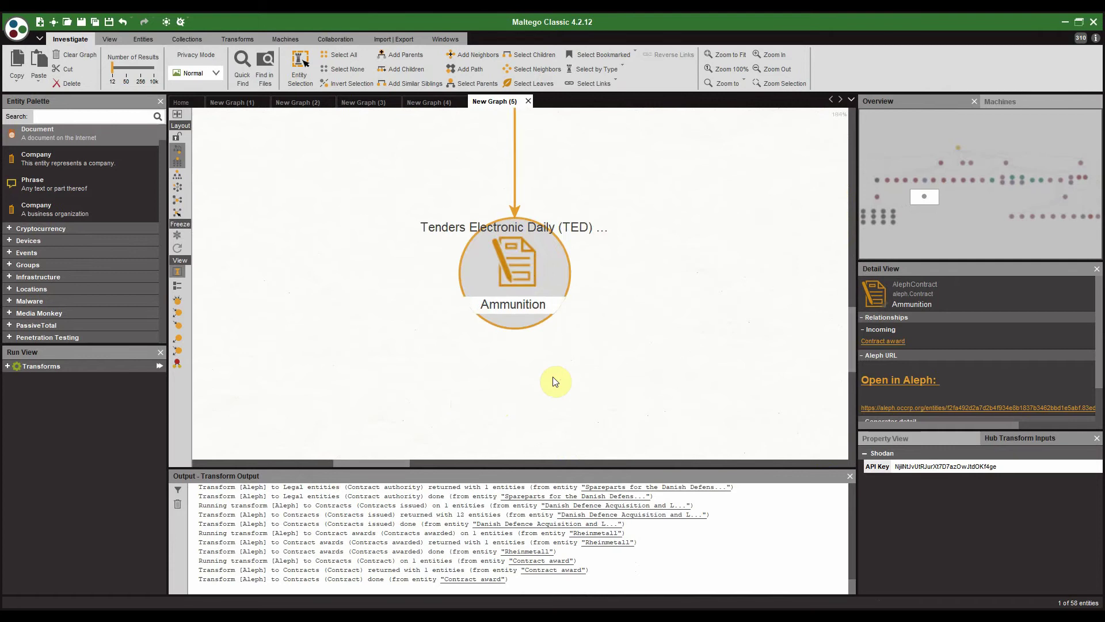
Step: Examine how the contract award, its contract and the other procurement results connect to the Rheinmetall phrase across the graph
{"action": "scroll", "coordinate": [554, 382], "scroll_direction": "down", "scroll_amount": 5}
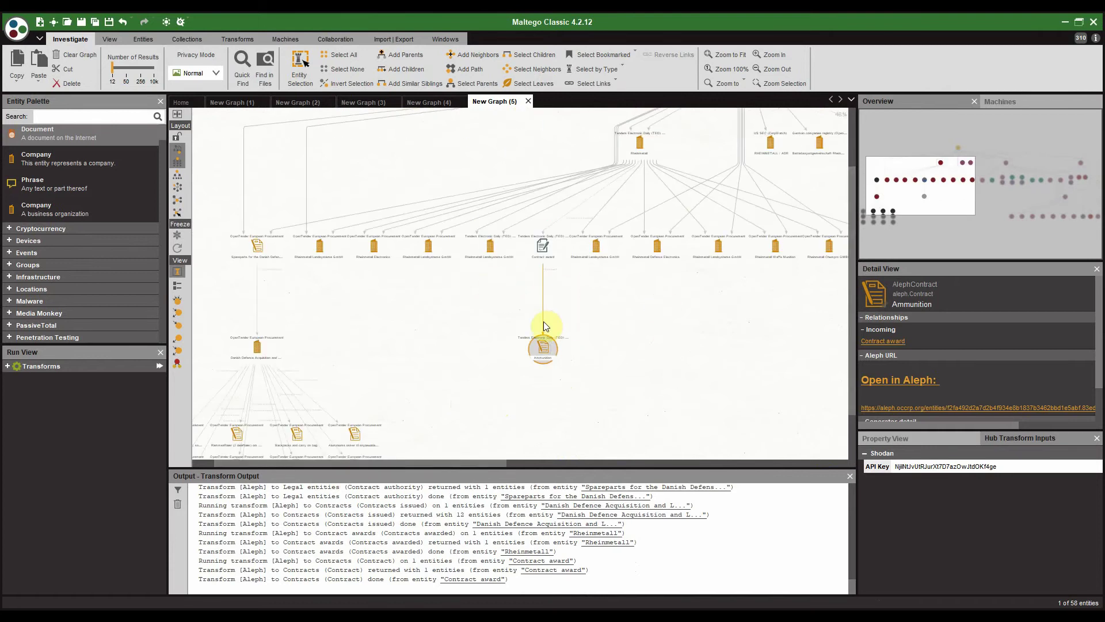
{"action": "scroll", "coordinate": [518, 325], "scroll_direction": "down", "scroll_amount": 2}
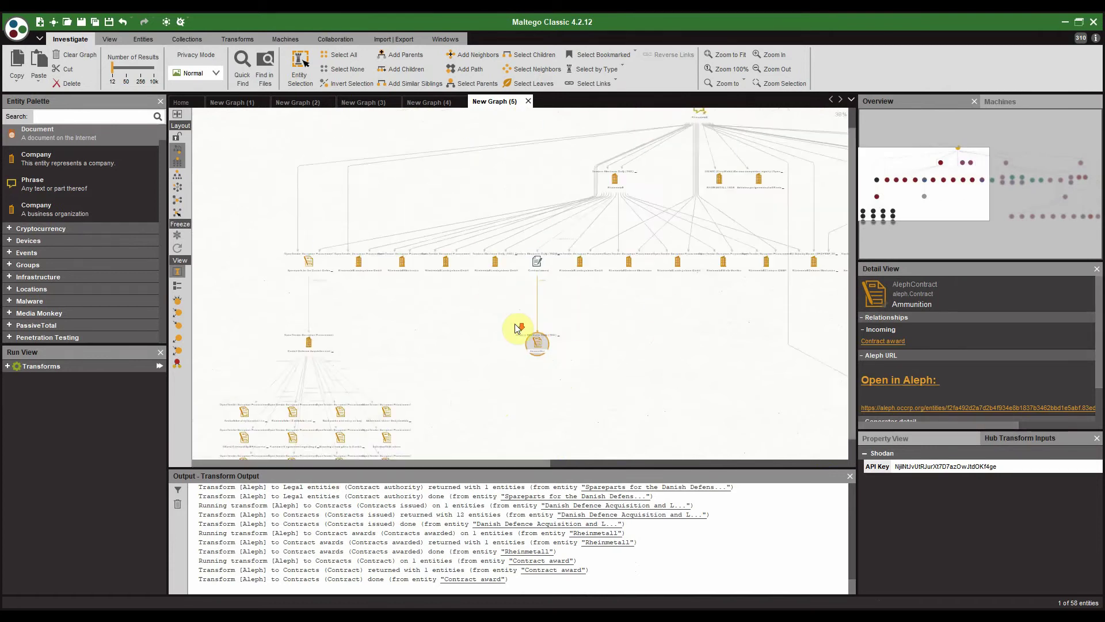
{"action": "left_click_drag", "start_coordinate": [560, 244], "coordinate": [500, 217]}
{"action": "left_click", "coordinate": [530, 227]}
{"action": "scroll", "coordinate": [536, 276], "scroll_direction": "up", "scroll_amount": 4}
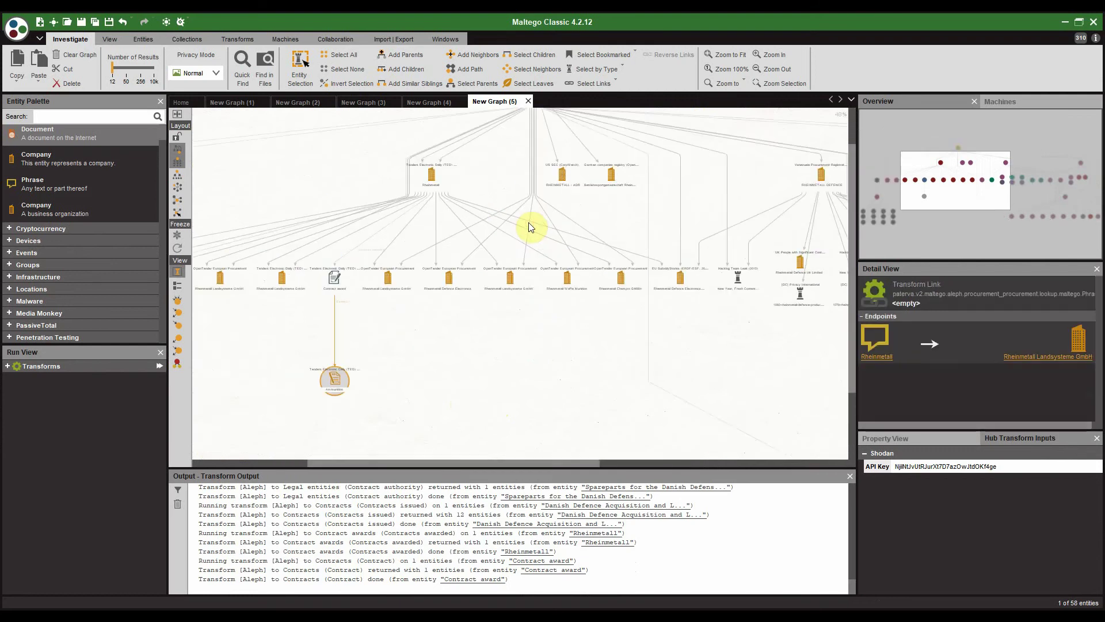
{"action": "scroll", "coordinate": [524, 283], "scroll_direction": "up", "scroll_amount": 4}
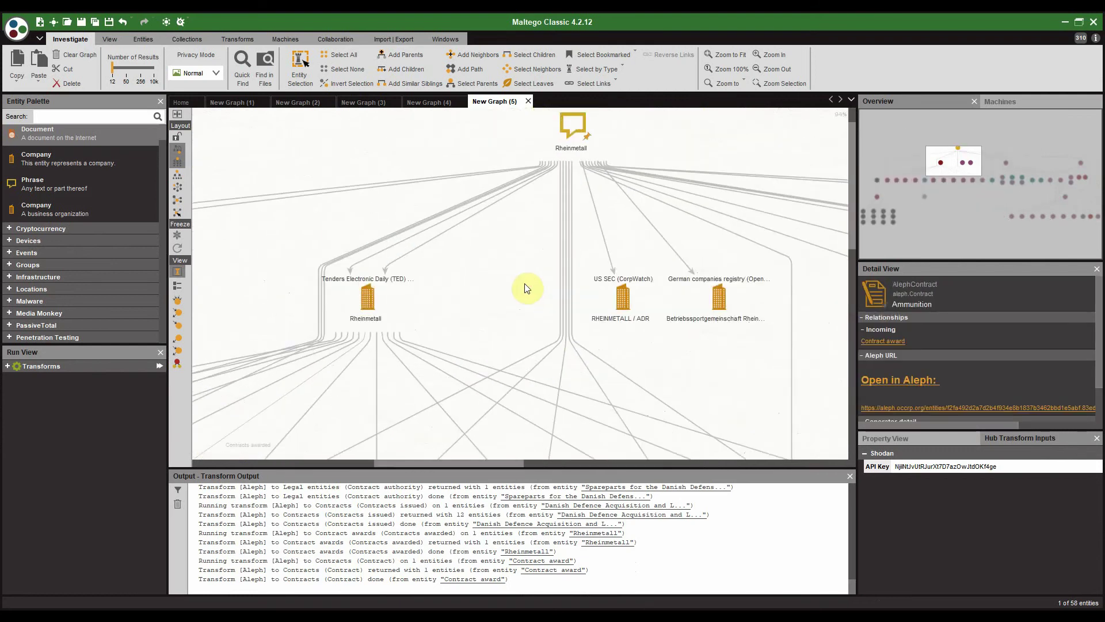
{"action": "scroll", "coordinate": [524, 283], "scroll_direction": "down", "scroll_amount": 3}
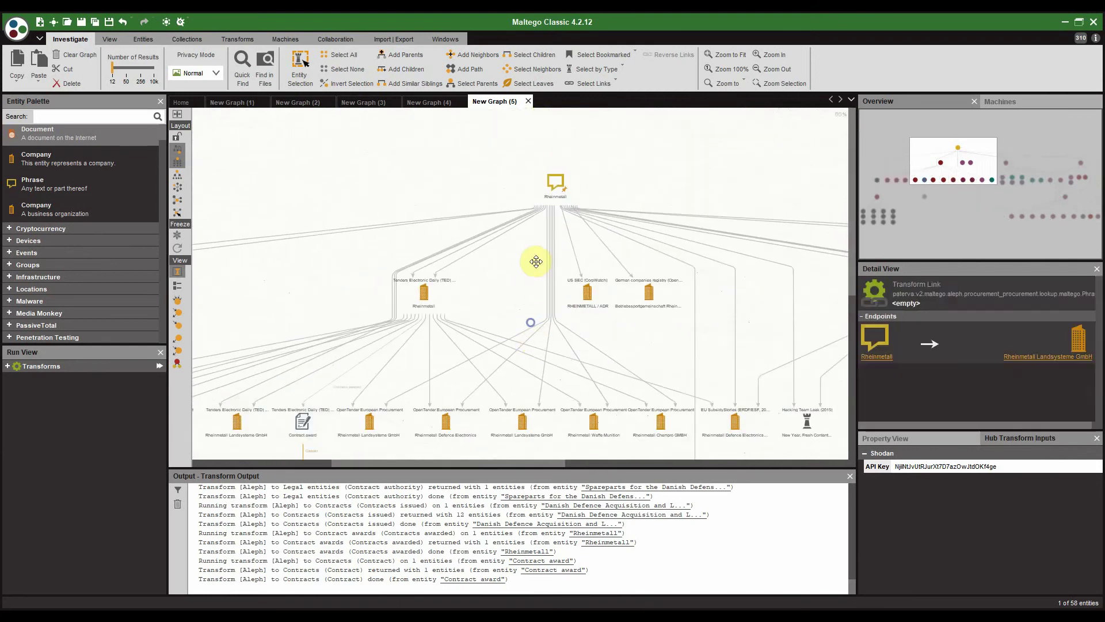
{"action": "left_click_drag", "start_coordinate": [556, 447], "coordinate": [562, 382]}
{"action": "left_click_drag", "start_coordinate": [563, 419], "coordinate": [577, 352]}
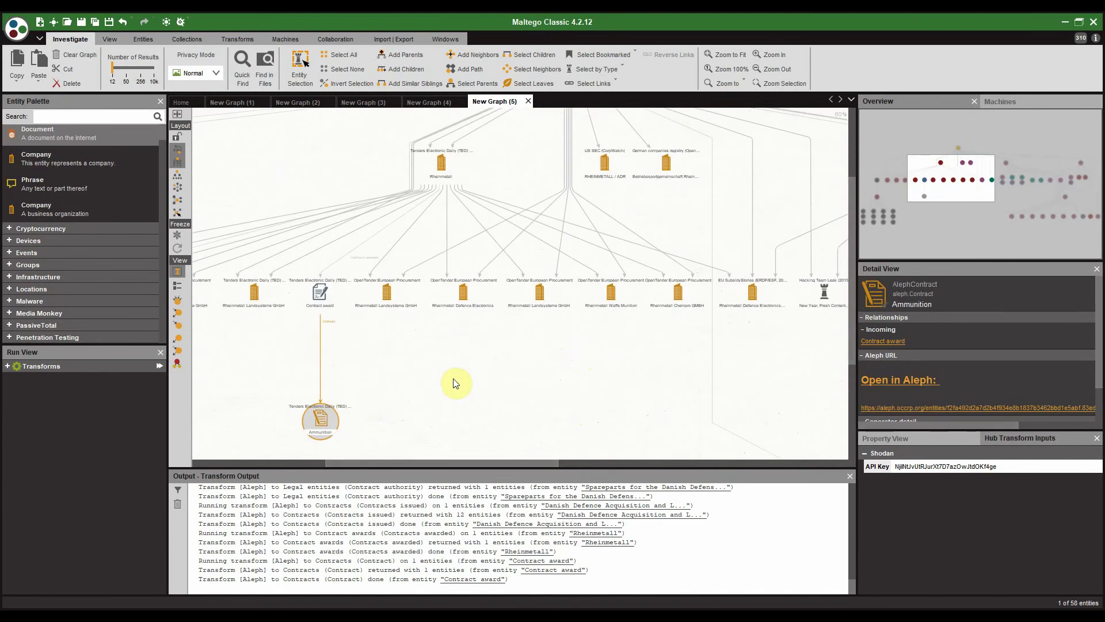
{"action": "left_click_drag", "start_coordinate": [506, 360], "coordinate": [444, 277]}
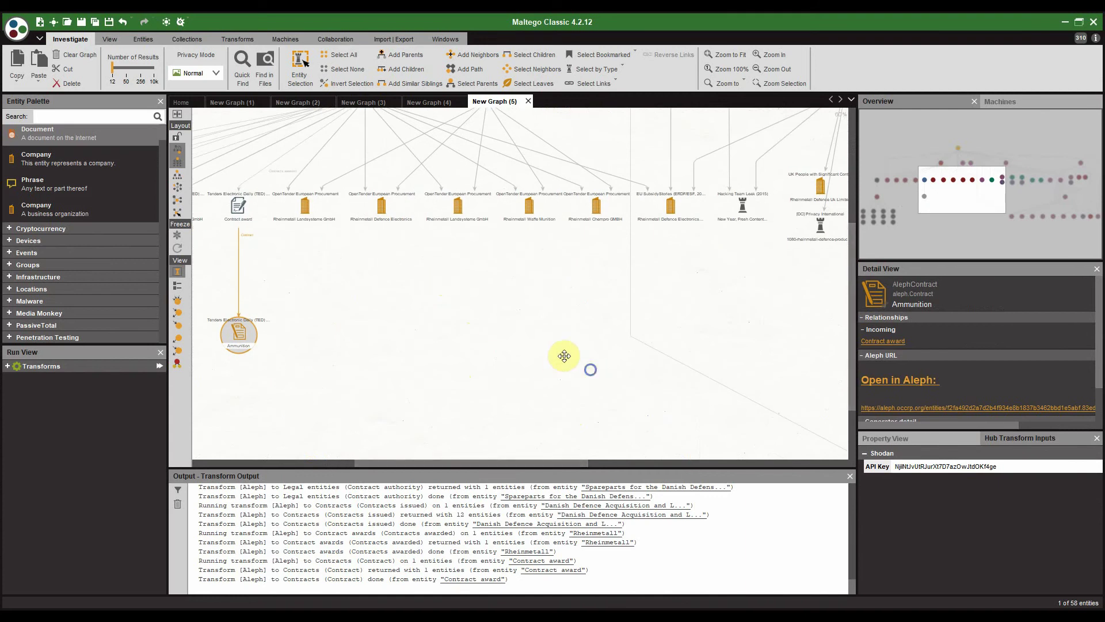
{"action": "scroll", "coordinate": [564, 356], "scroll_direction": "down", "scroll_amount": 6}
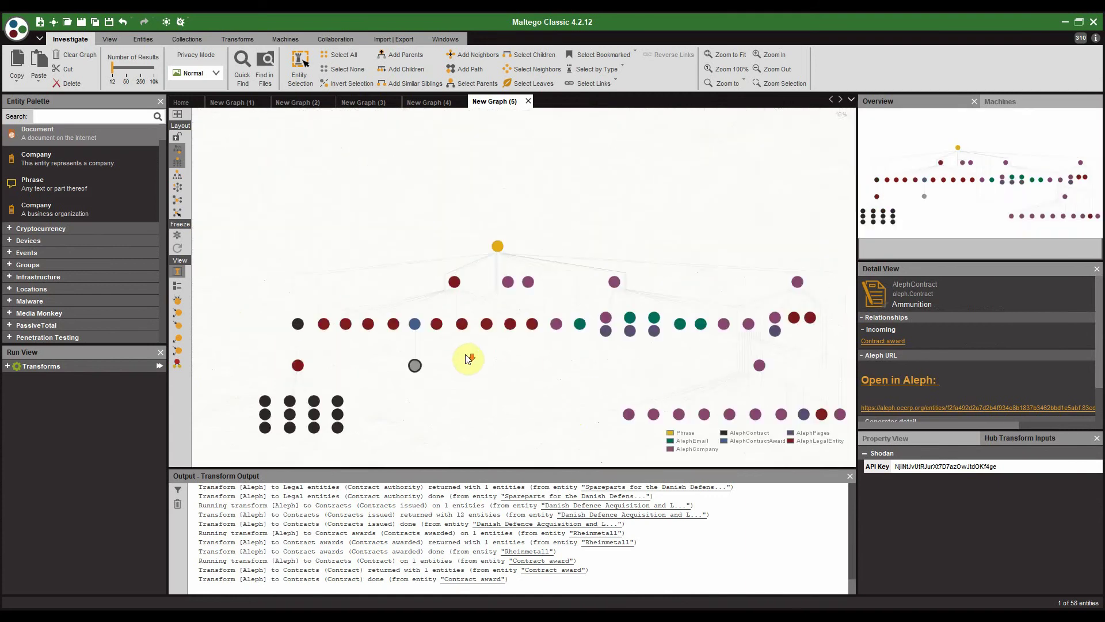
{"action": "scroll", "coordinate": [482, 363], "scroll_direction": "up", "scroll_amount": 3}
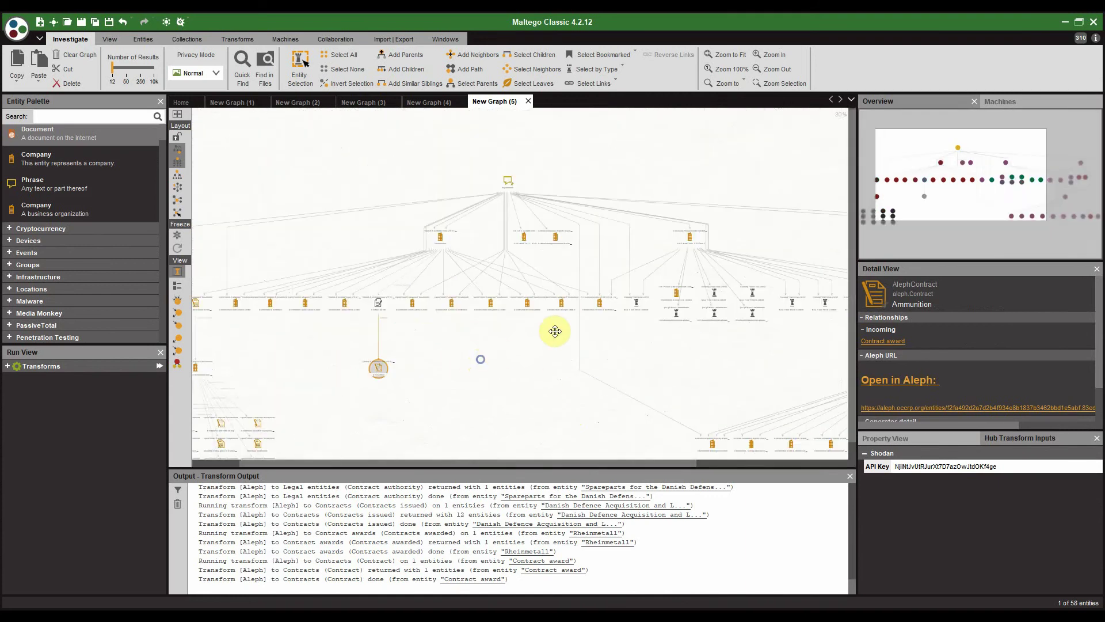
{"action": "left_click_drag", "start_coordinate": [554, 331], "coordinate": [584, 332]}
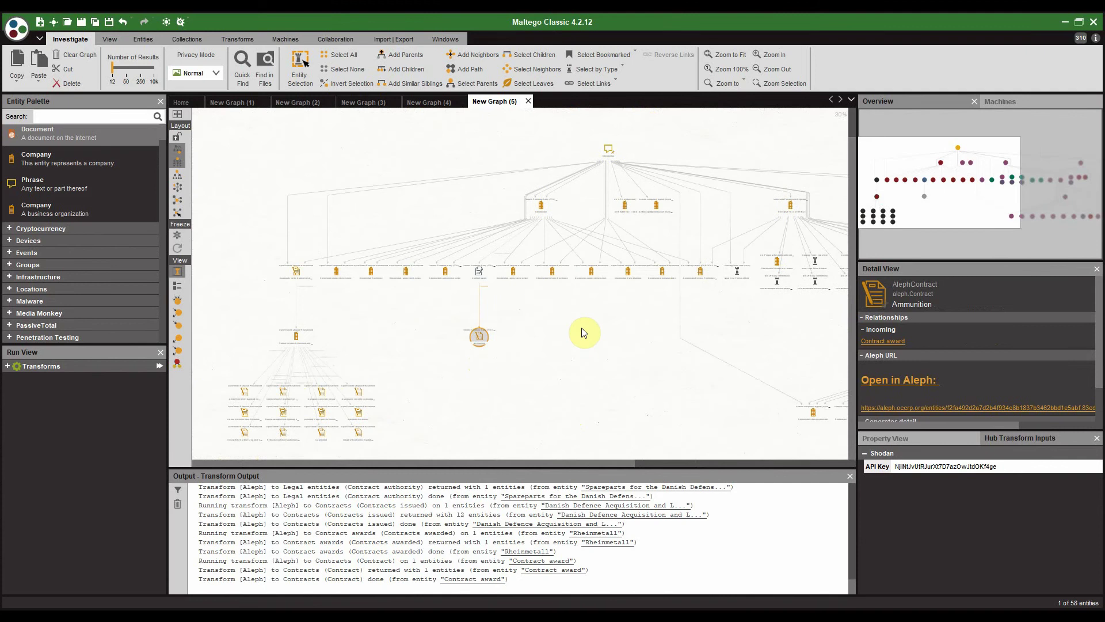